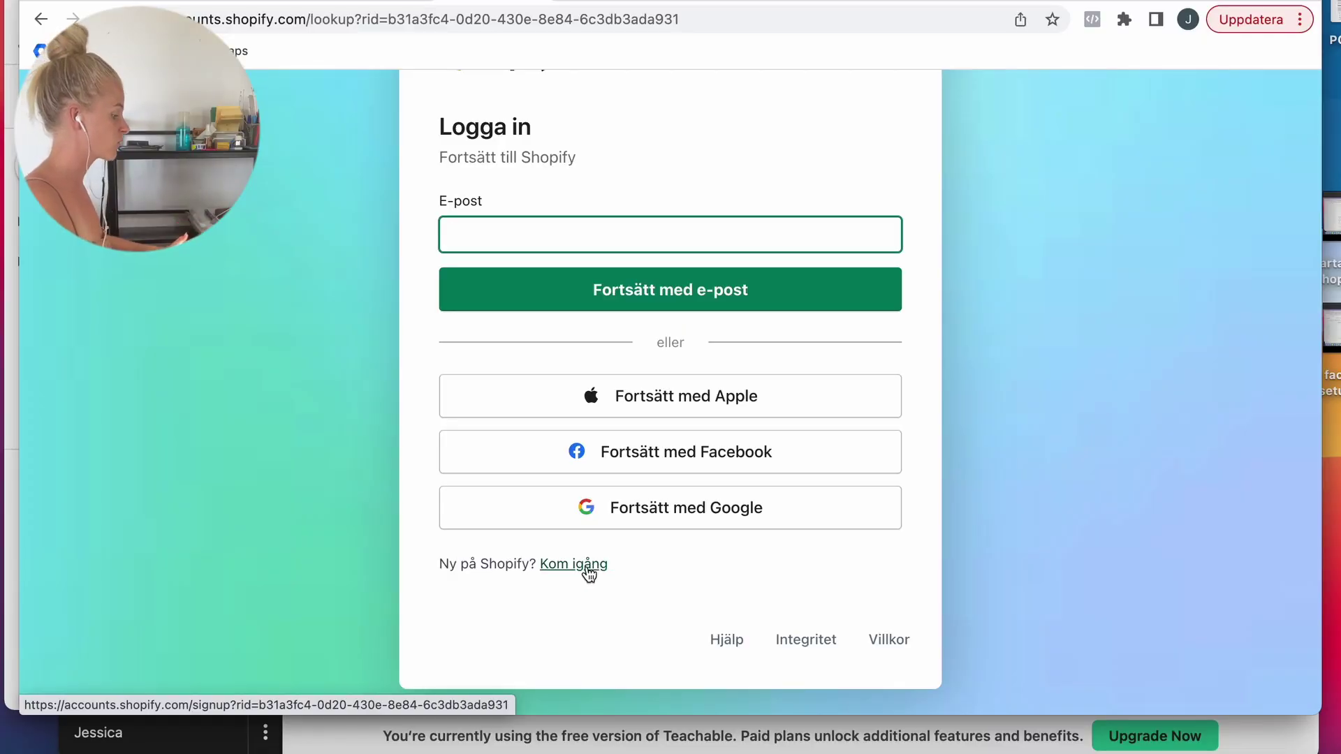
# Step: Create a Shopify ID with an email address, verify it, and start a Google search
pyautogui.click(601, 566)
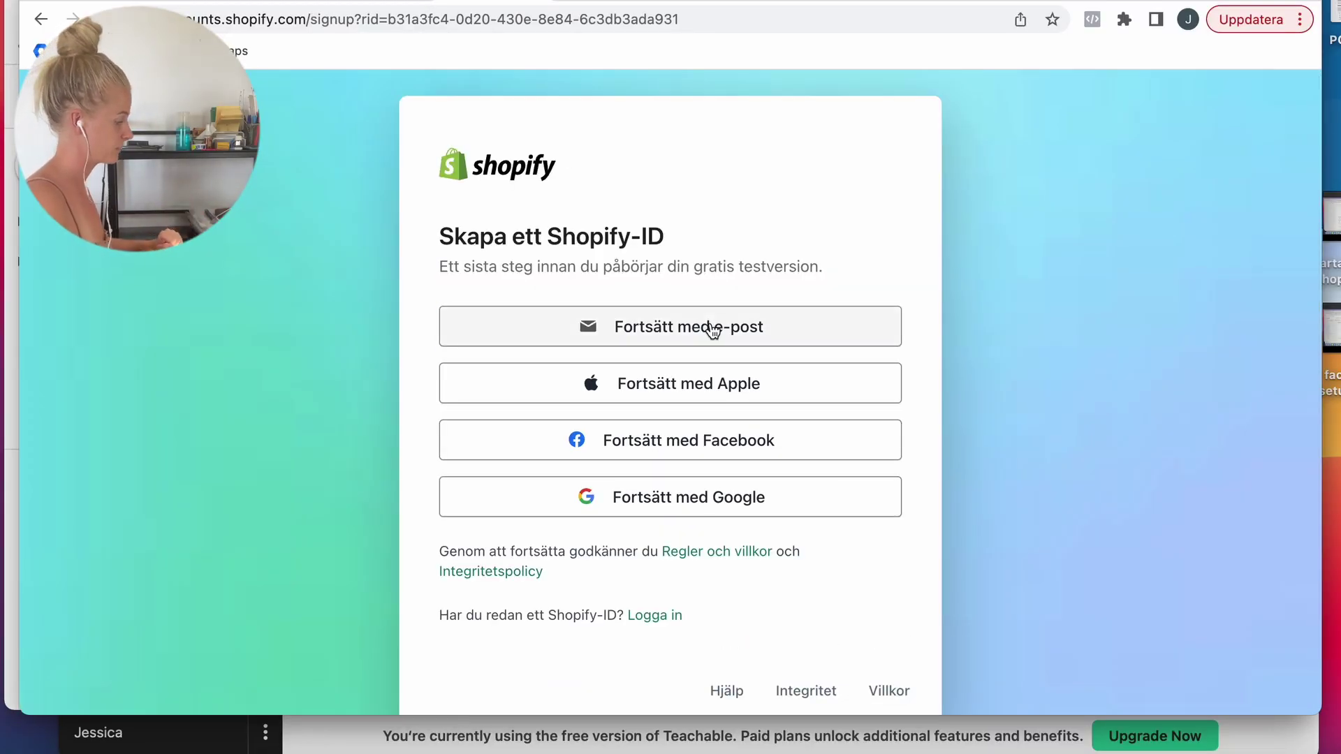
pyautogui.click(709, 331)
pyautogui.click(675, 328)
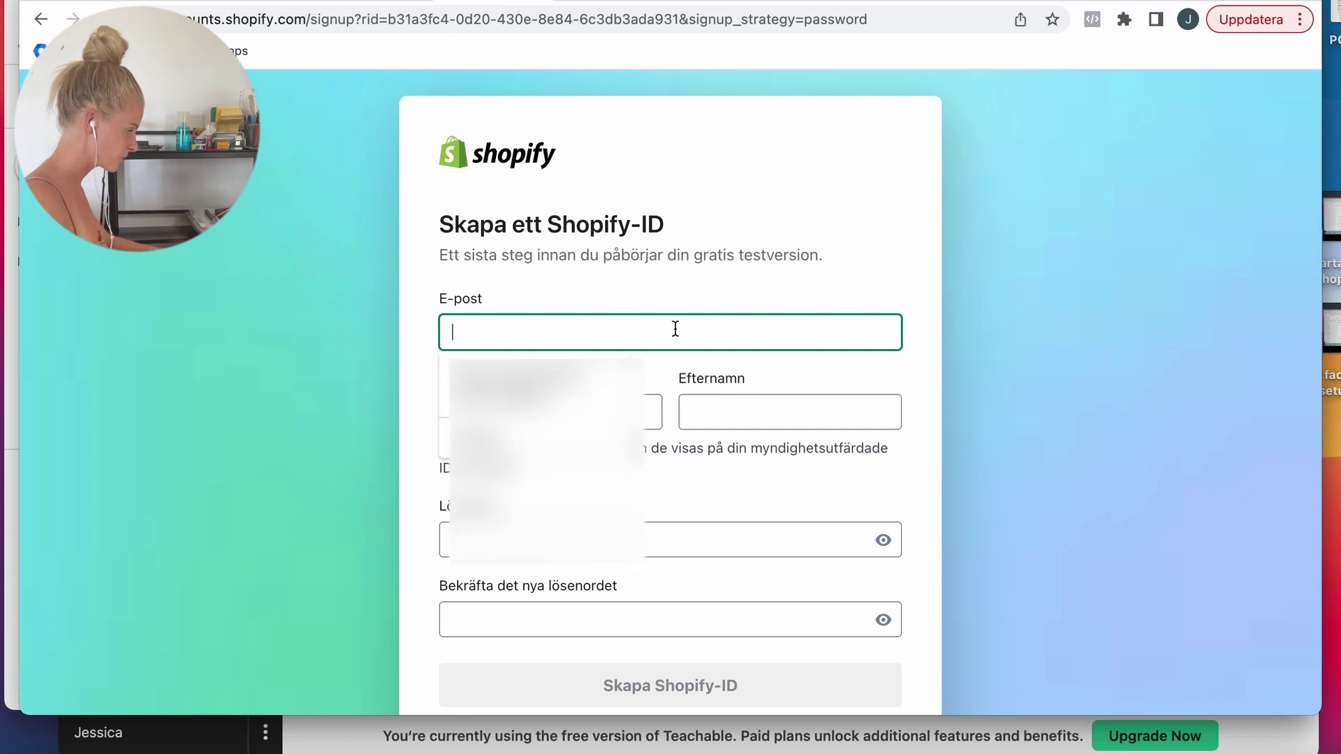
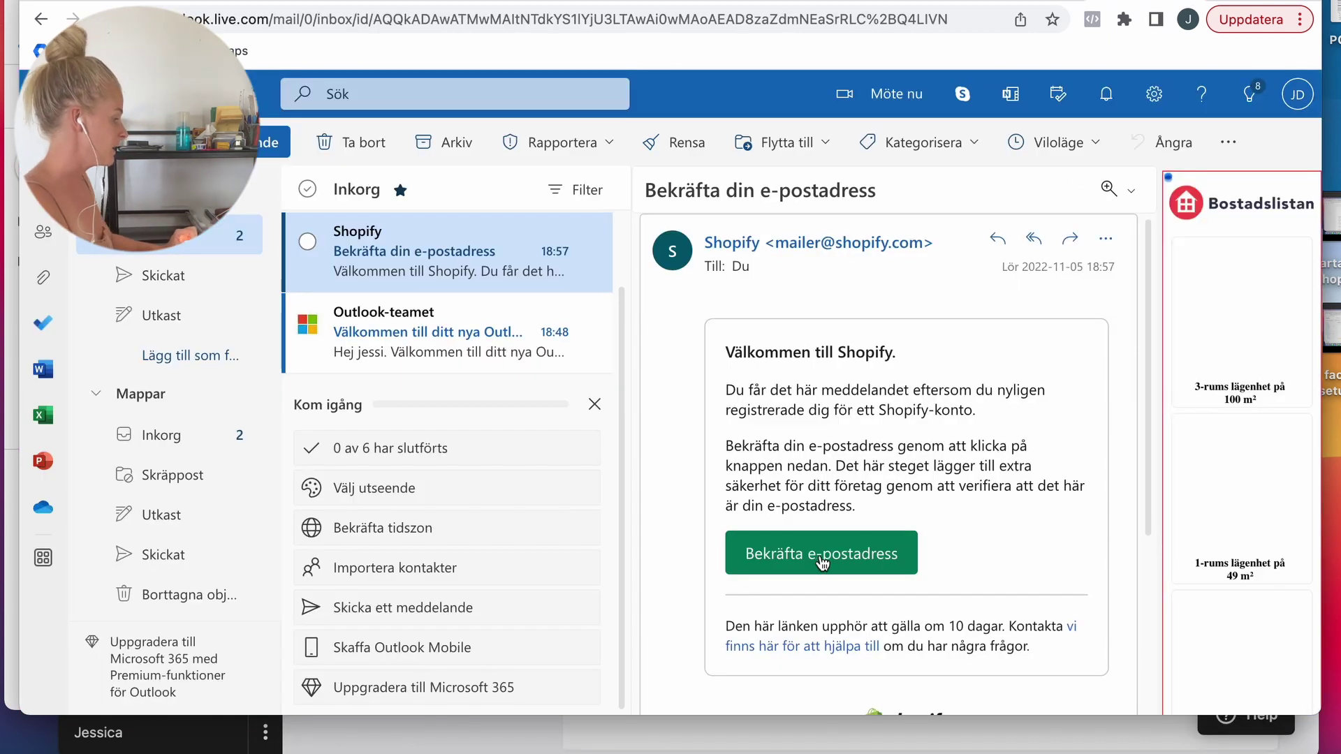
pyautogui.click(821, 555)
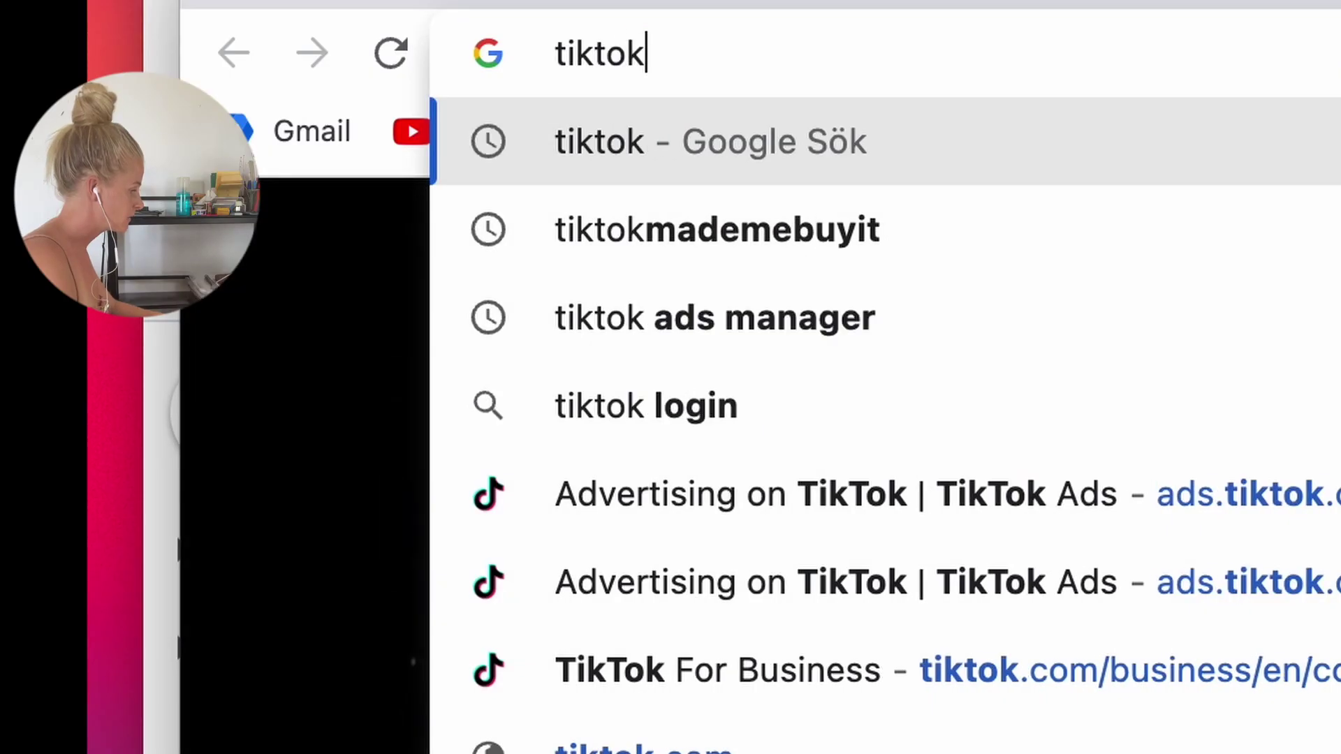
pyautogui.write('make')
pyautogui.press('BackSpace')
# Step: Search Google for tiktokmademebuyit and open the #TikTokMadeMeBuyIt hashtag page
pyautogui.write('de')
pyautogui.press('BackSpace')
pyautogui.press('BackSpace')
pyautogui.press('BackSpace')
pyautogui.write('demebuyit')
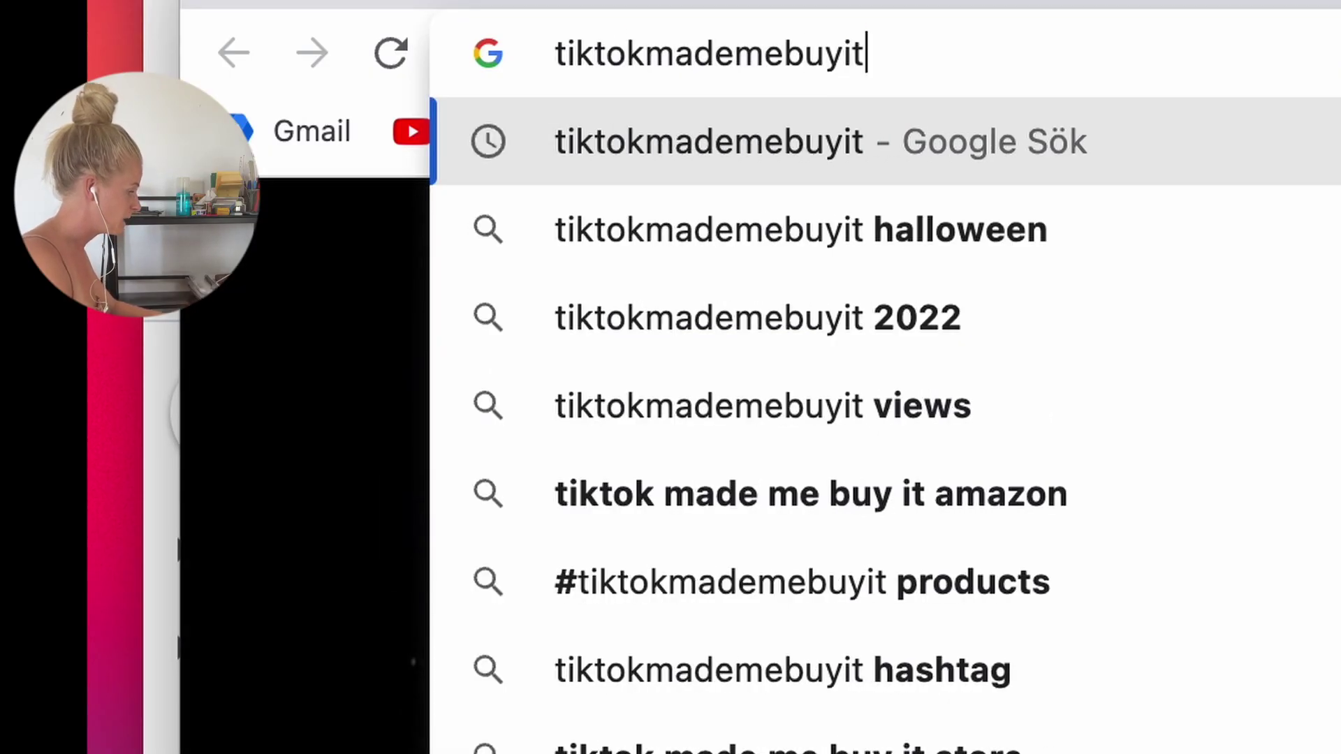
pyautogui.press('Return')
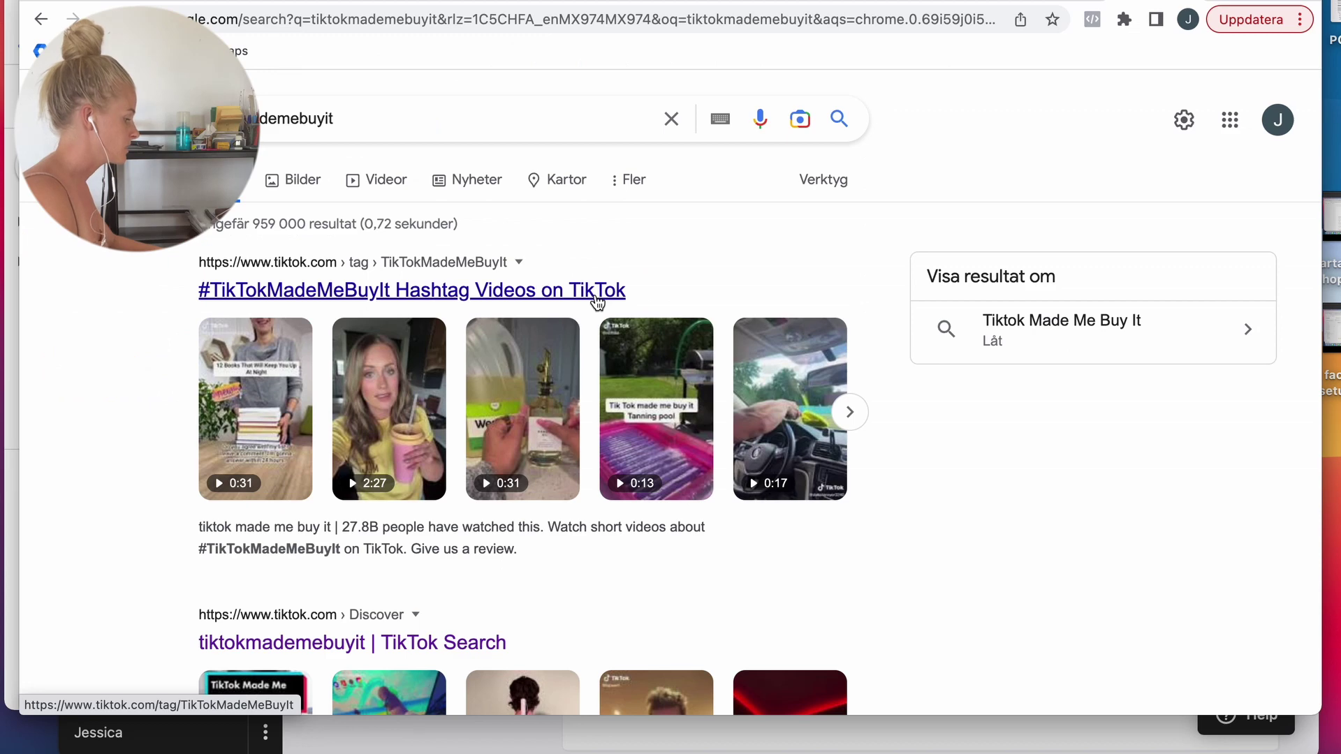
pyautogui.click(596, 299)
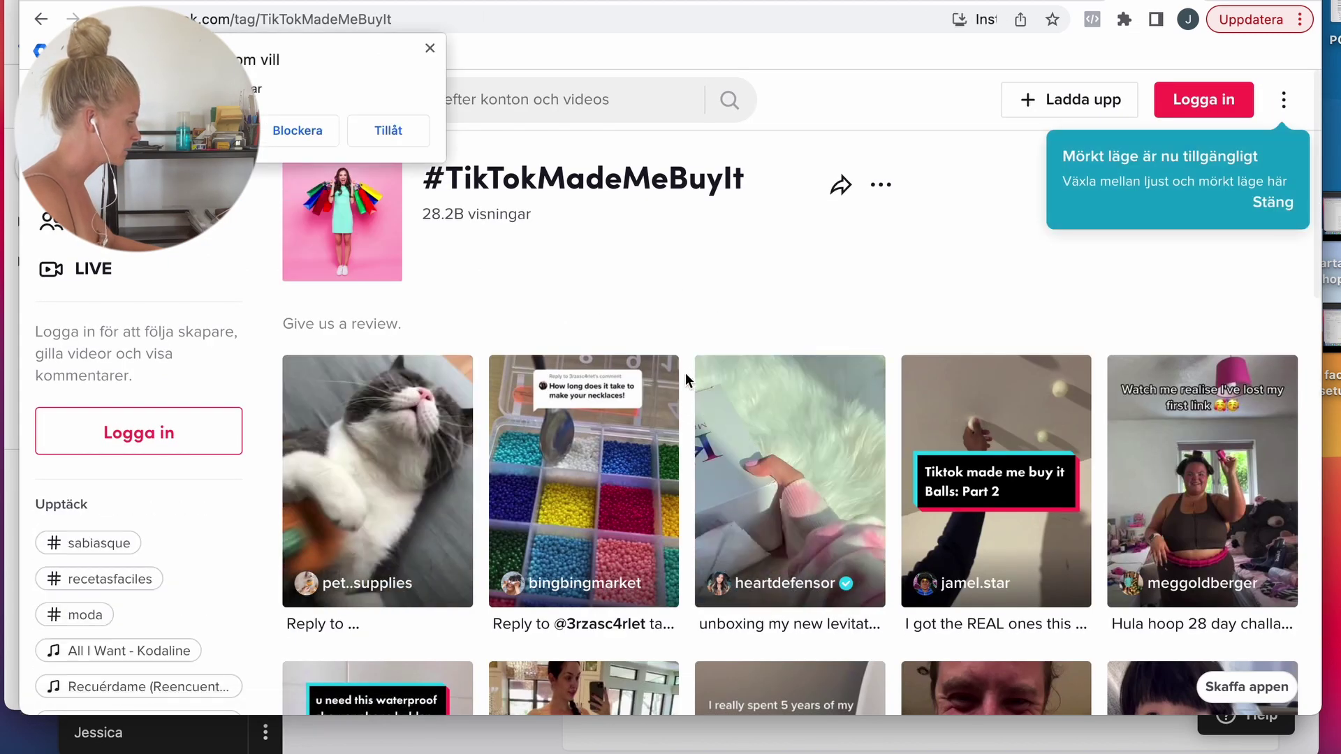
pyautogui.click(430, 48)
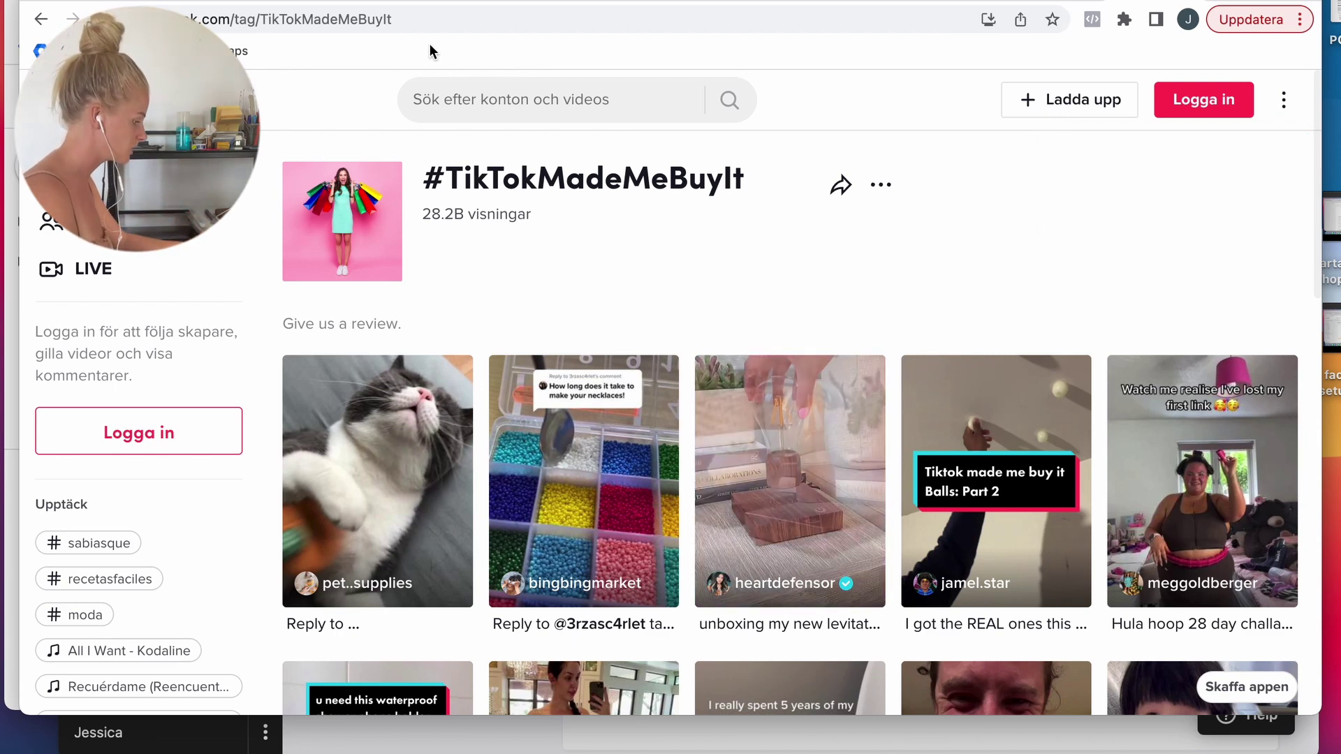
# Step: Watch the waterproof shower phone holder video and read its comments
pyautogui.click(818, 483)
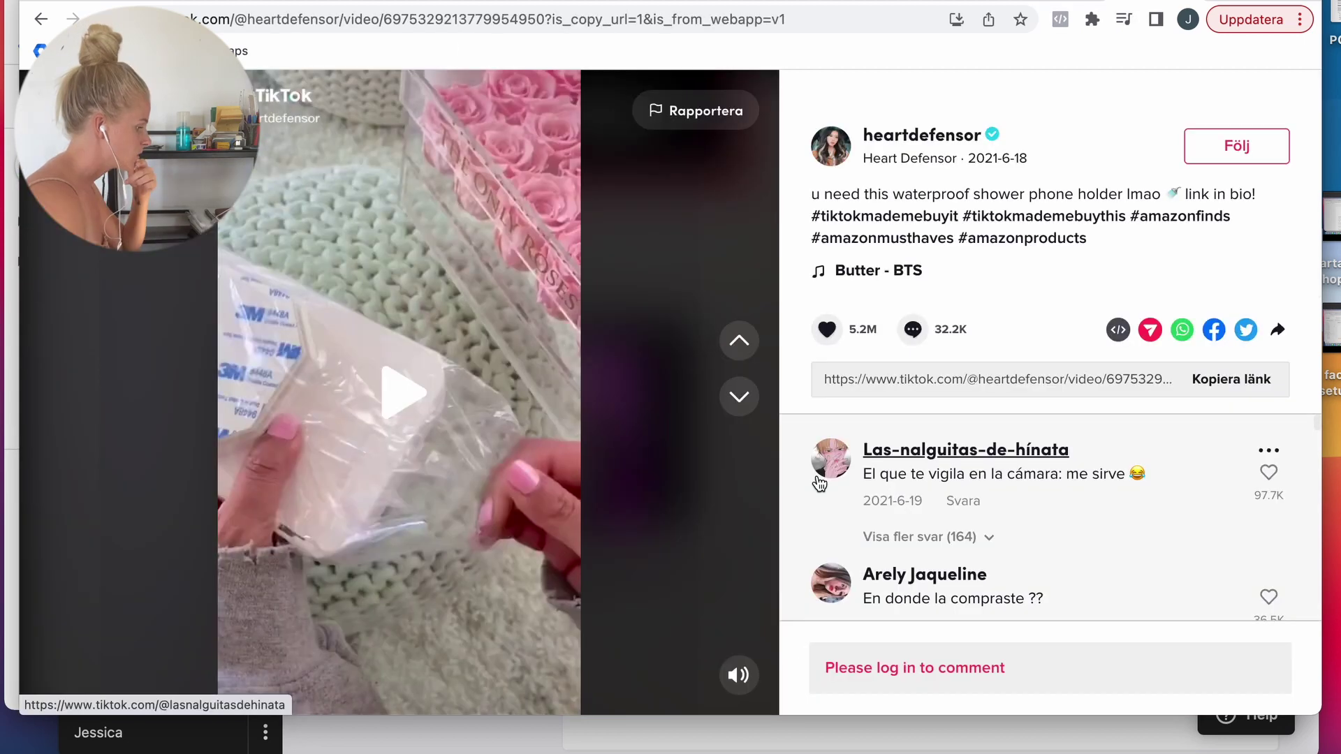
pyautogui.moveTo(819, 483)
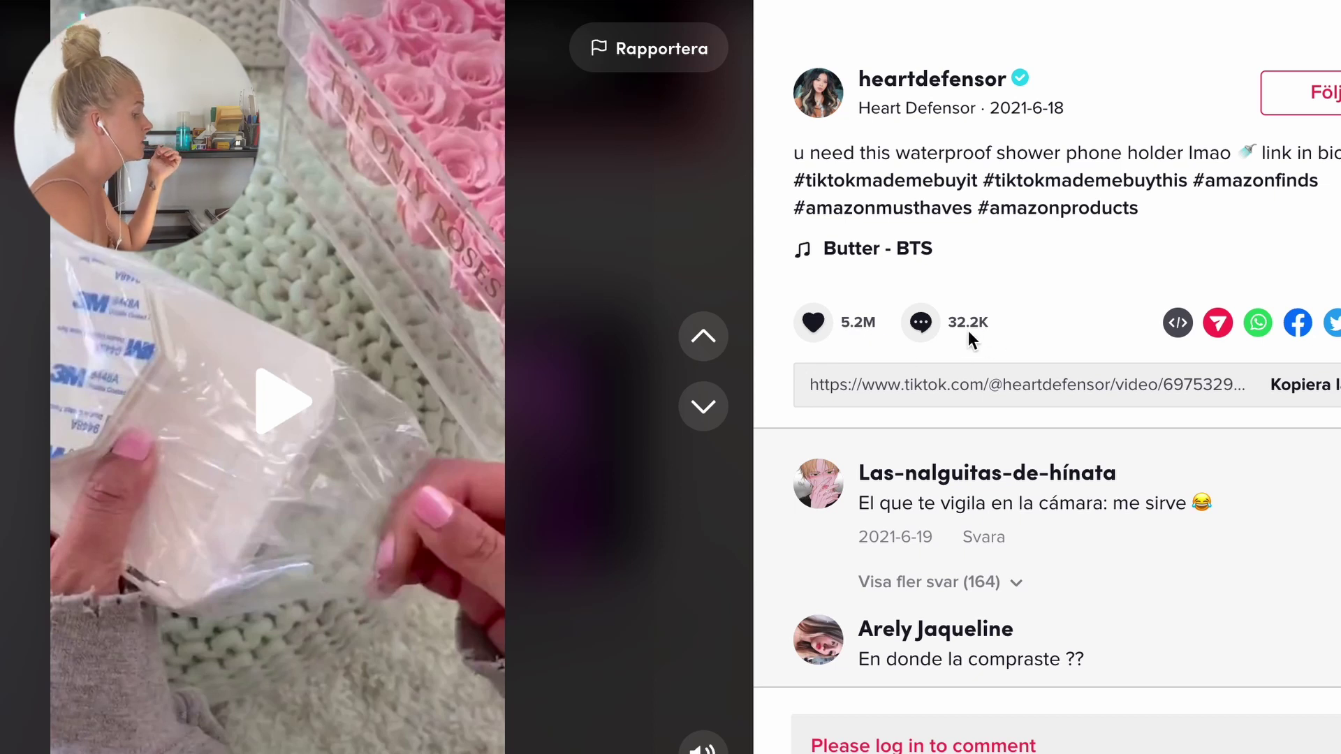
pyautogui.scroll(-3, 1067, 506)
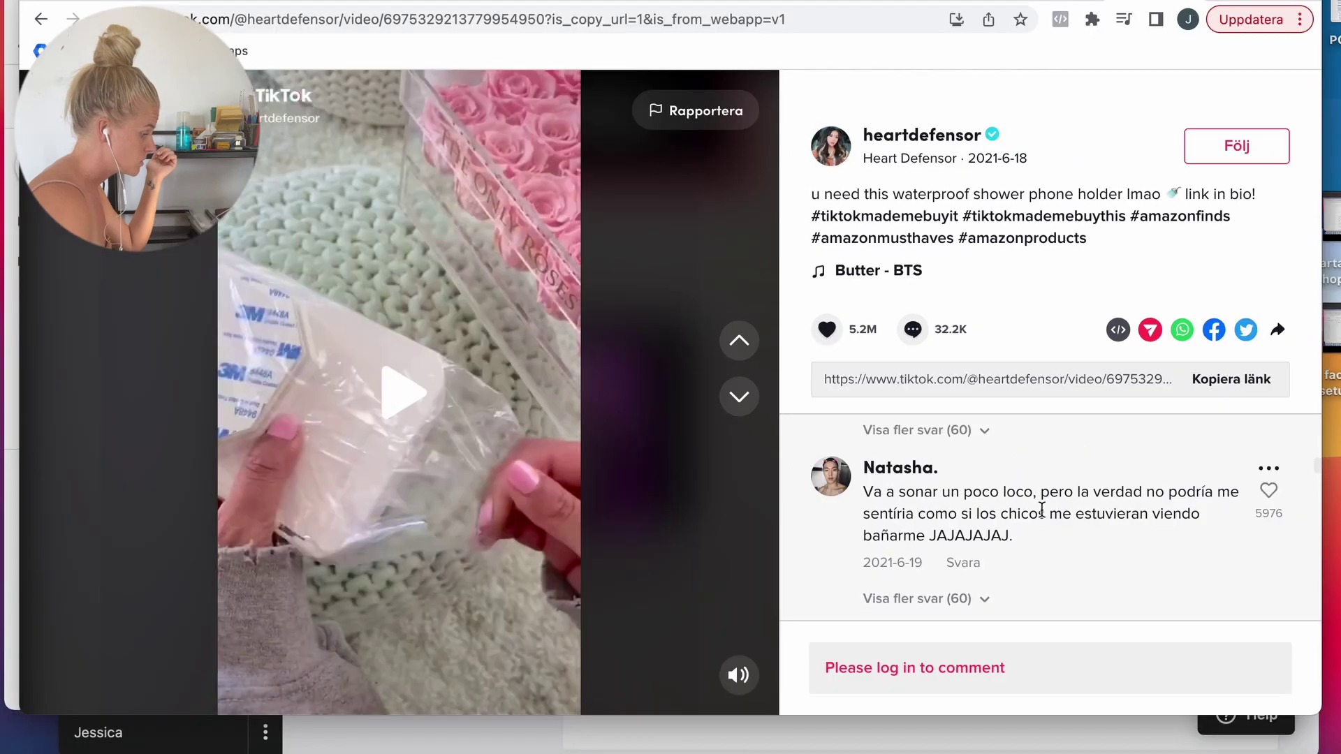
pyautogui.scroll(3, 1041, 509)
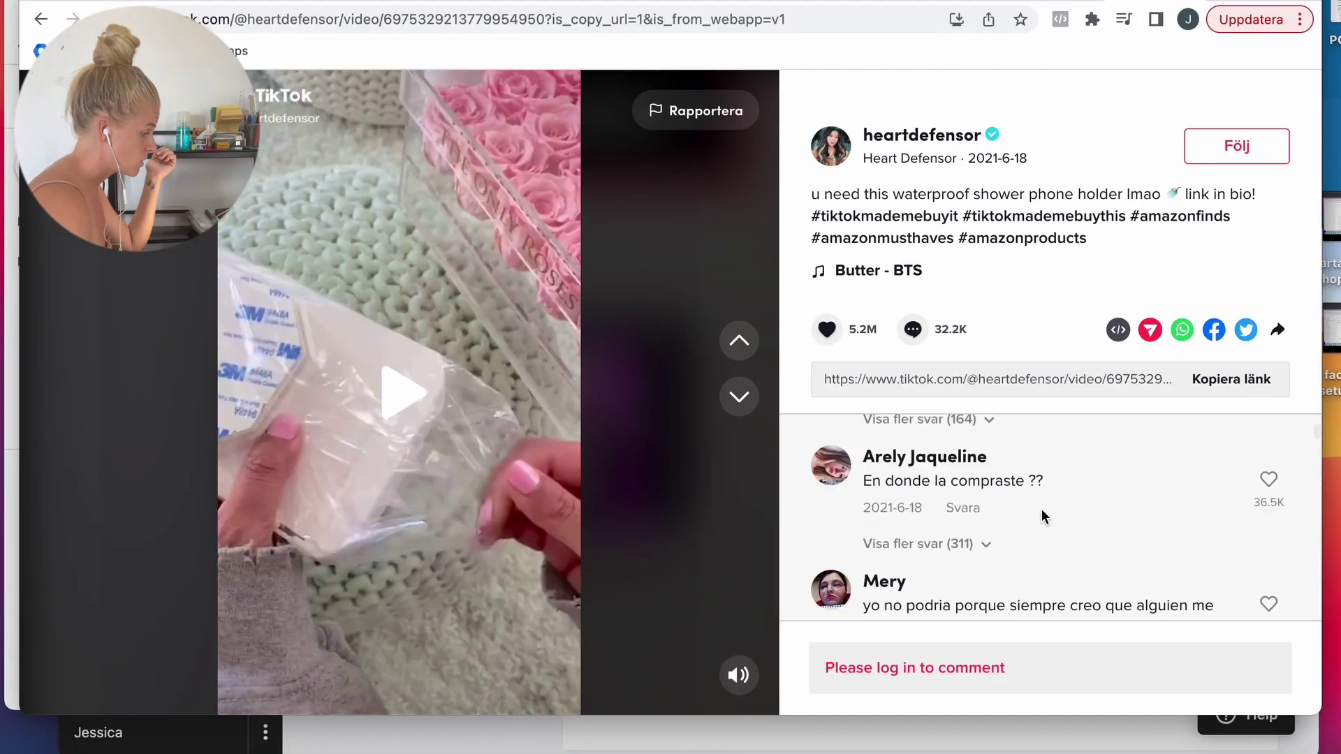
# Step: Back in Shopify setup, answer that you are just trying Shopify out
pyautogui.click(1058, 1)
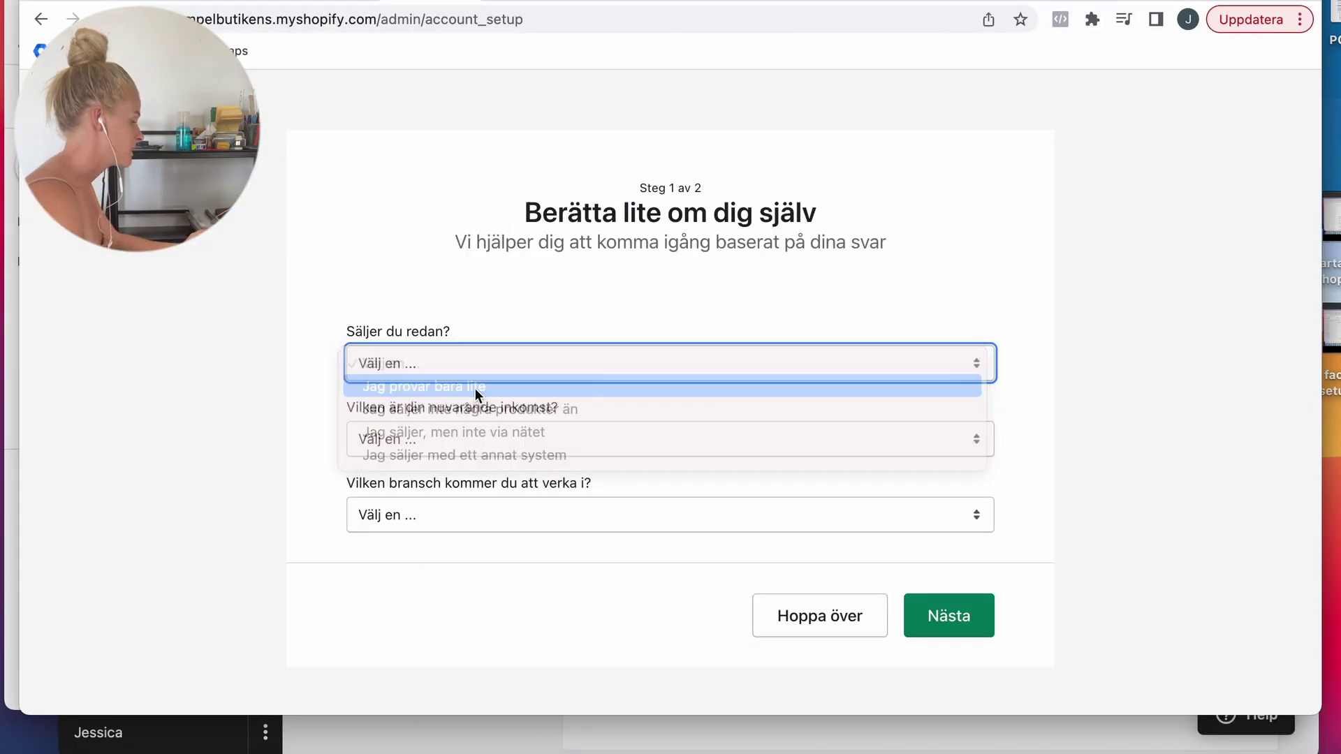
pyautogui.click(477, 388)
pyautogui.scroll(-5, 475, 447)
# Step: Answer the setup questions: sales channels undecided, income 0 $ MXN, industry not decided yet
pyautogui.click(356, 493)
pyautogui.scroll(-2, 442, 488)
pyautogui.click(412, 450)
pyautogui.click(426, 471)
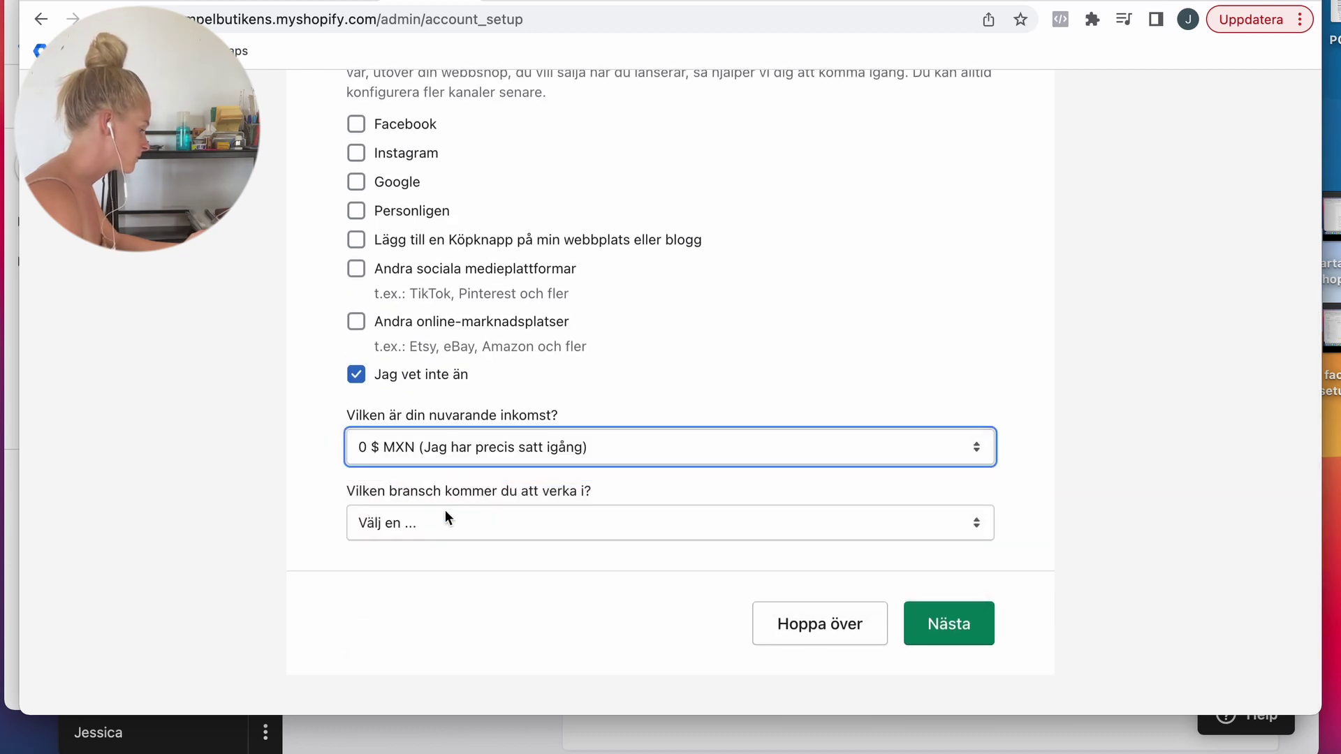
pyautogui.click(446, 516)
pyautogui.click(436, 733)
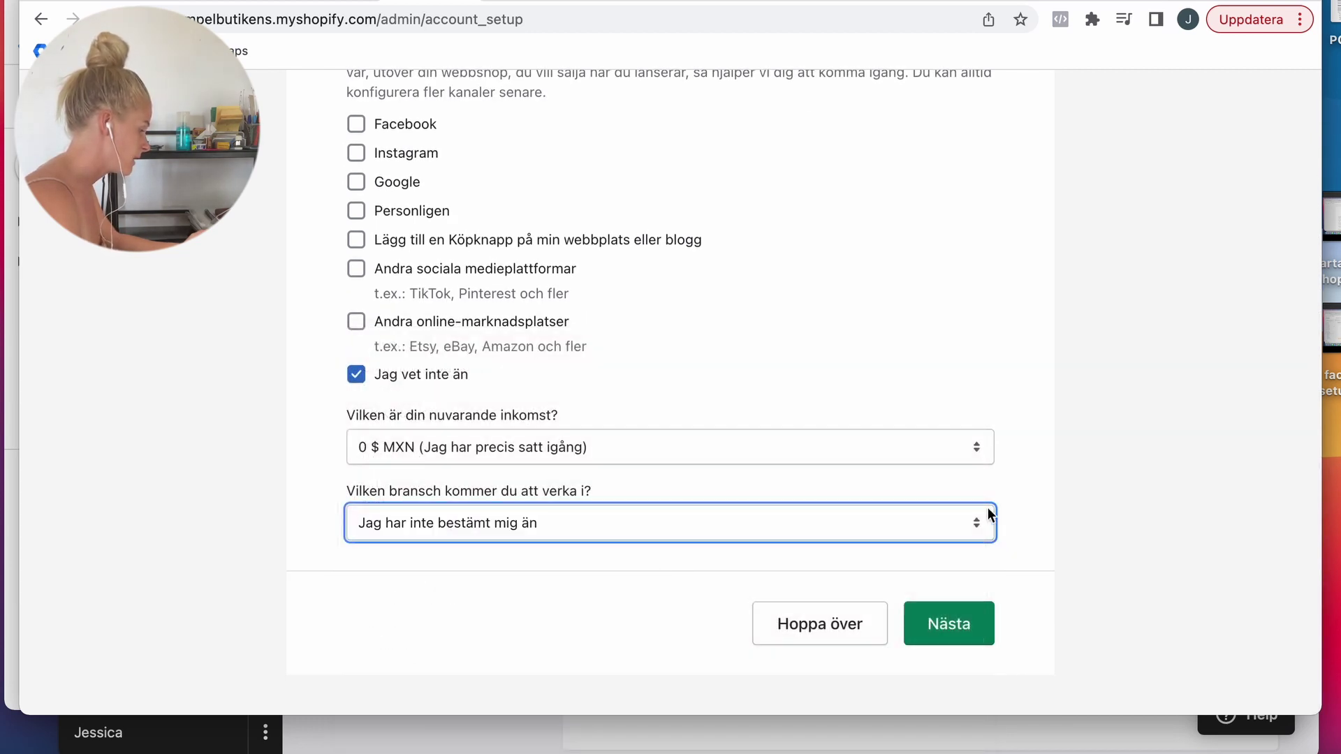
pyautogui.click(958, 609)
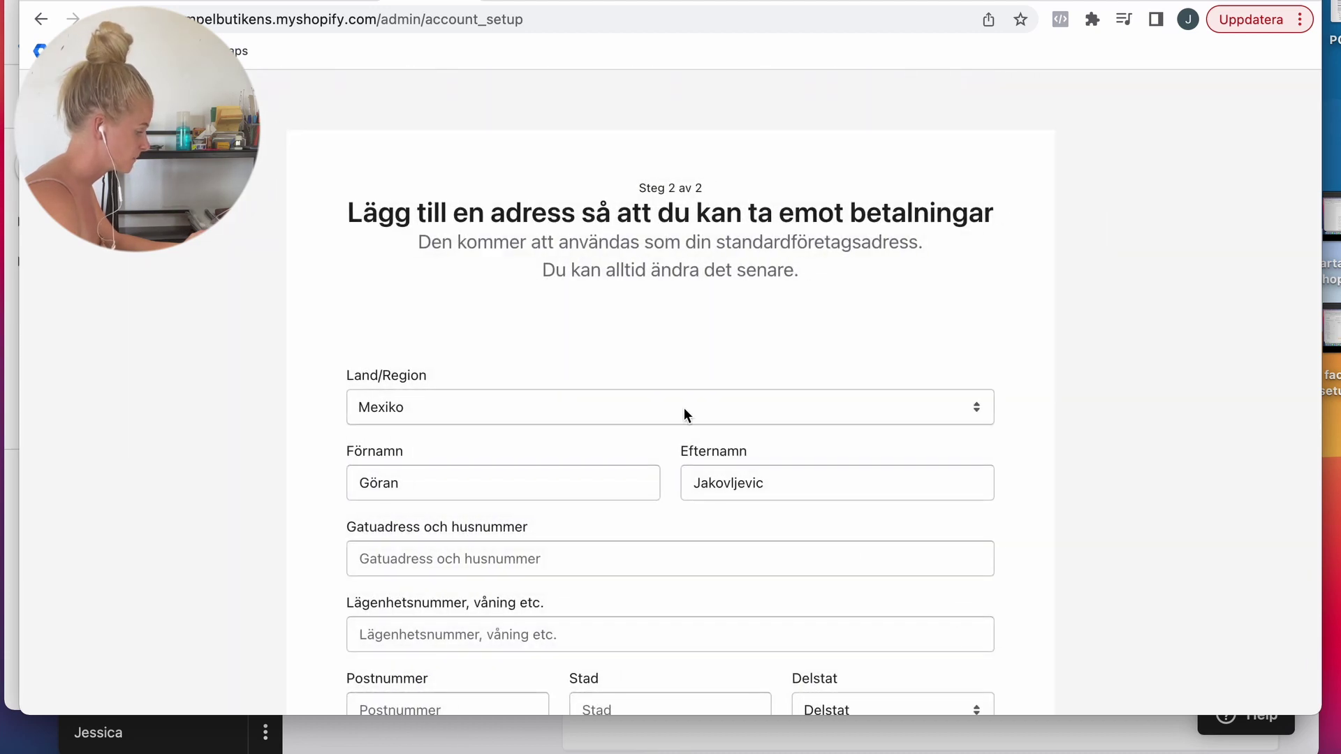
# Step: Set the business address country to Sverige
pyautogui.click(601, 409)
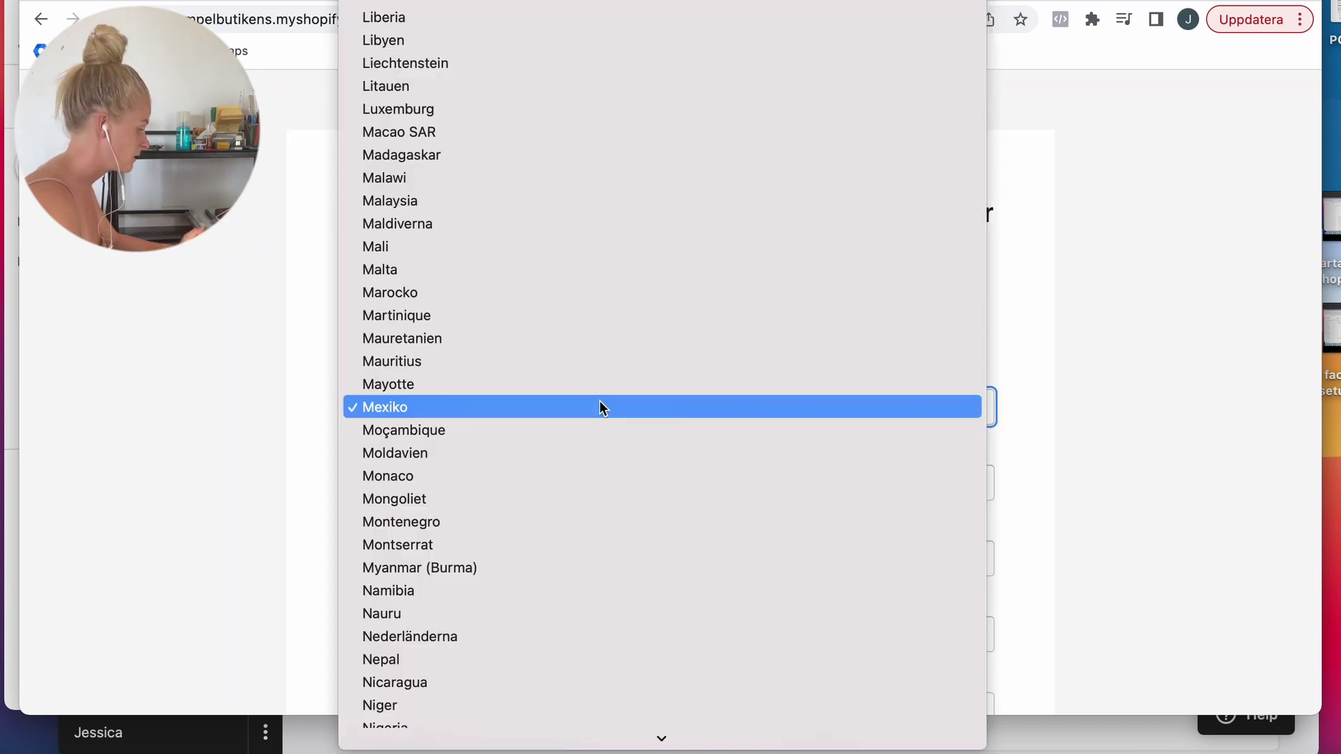
pyautogui.write('sw')
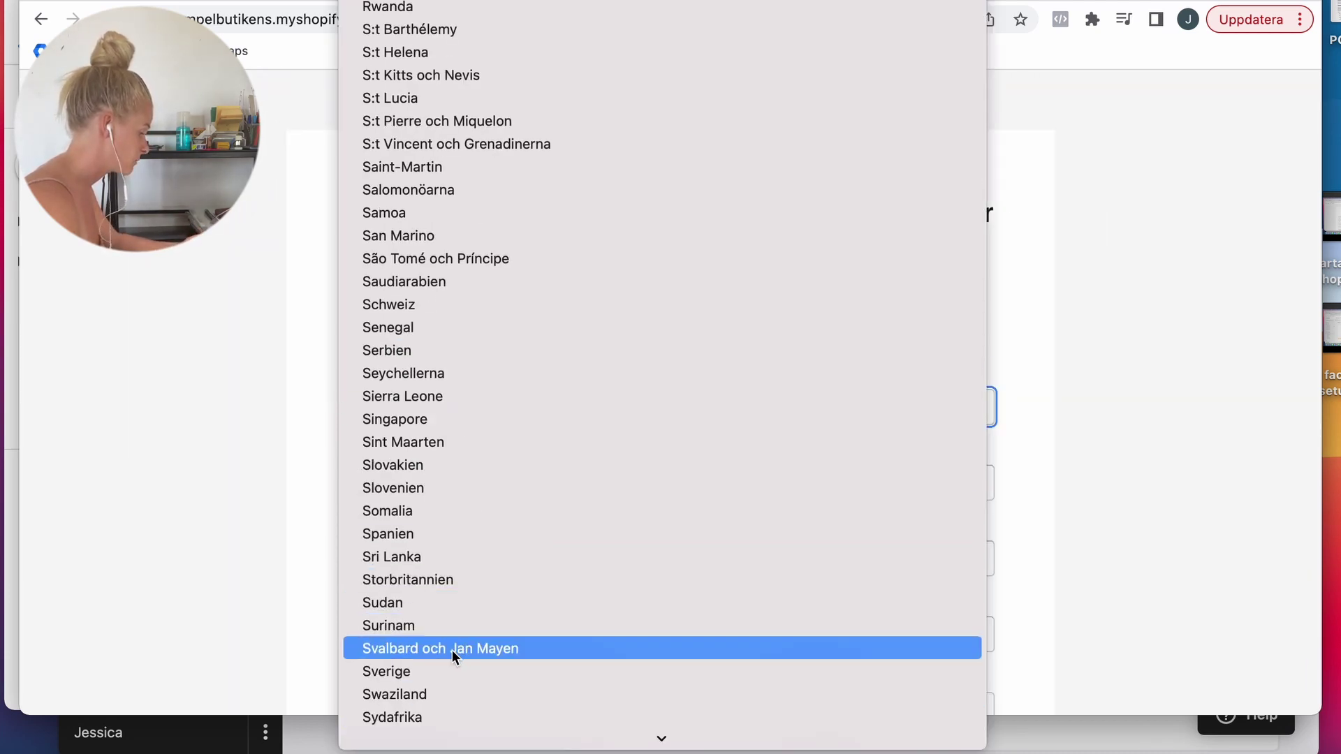
pyautogui.click(419, 671)
# Step: Search the App Store for scaleorder and install ScaleOrder ~ Build Your Brand
pyautogui.scroll(-3, 472, 490)
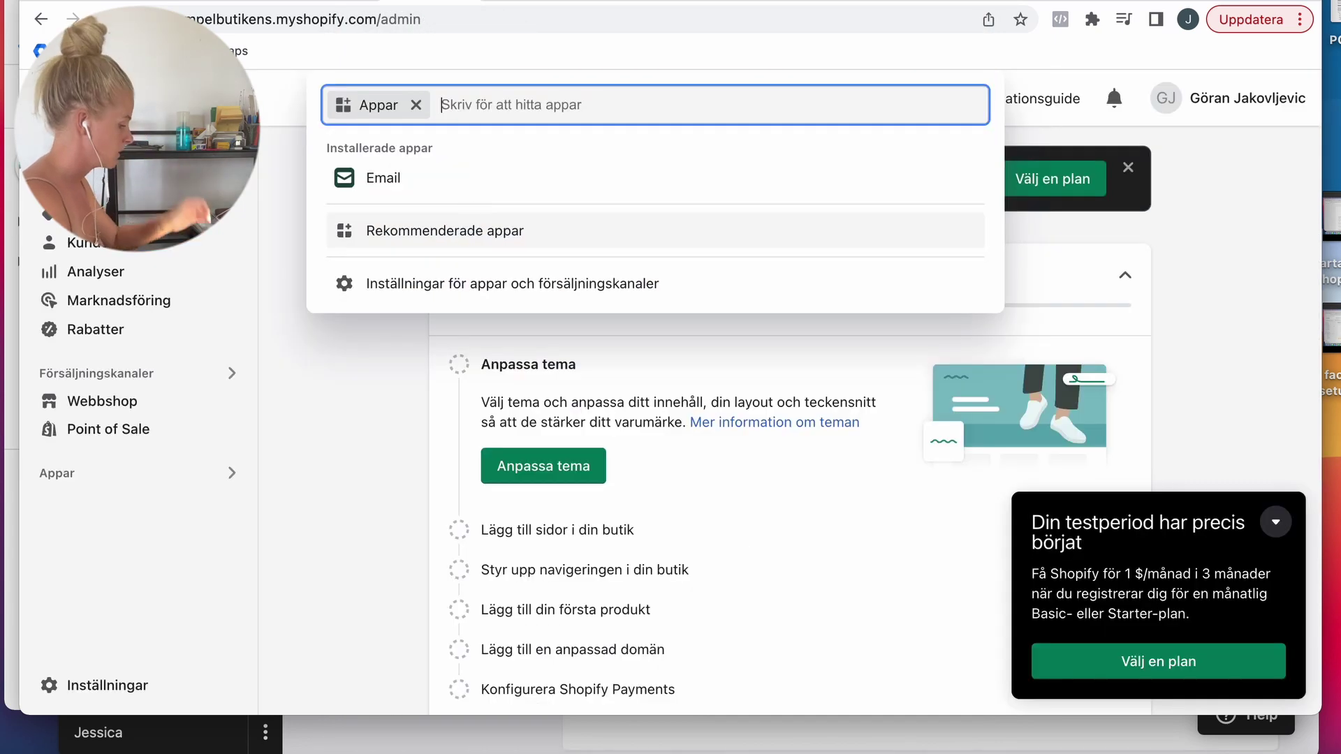
pyautogui.write('scaleorder')
pyautogui.press('Return')
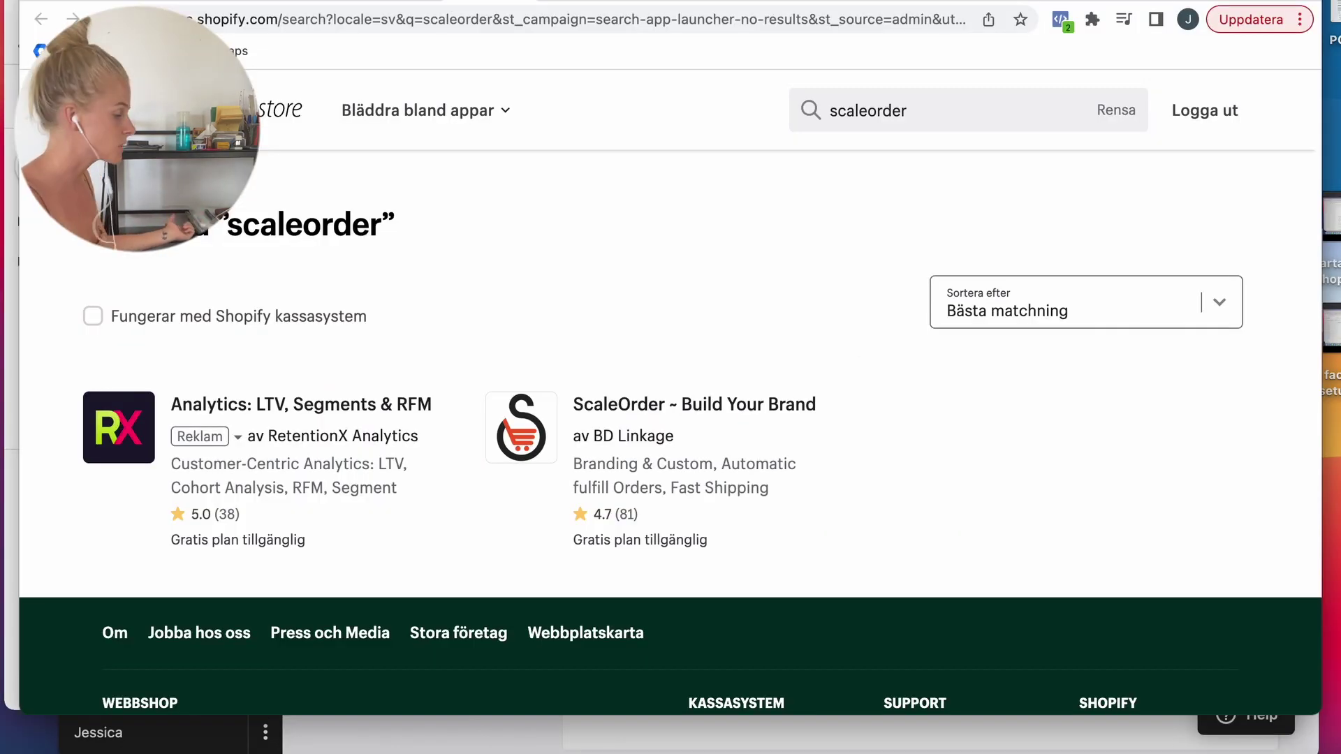
pyautogui.click(610, 404)
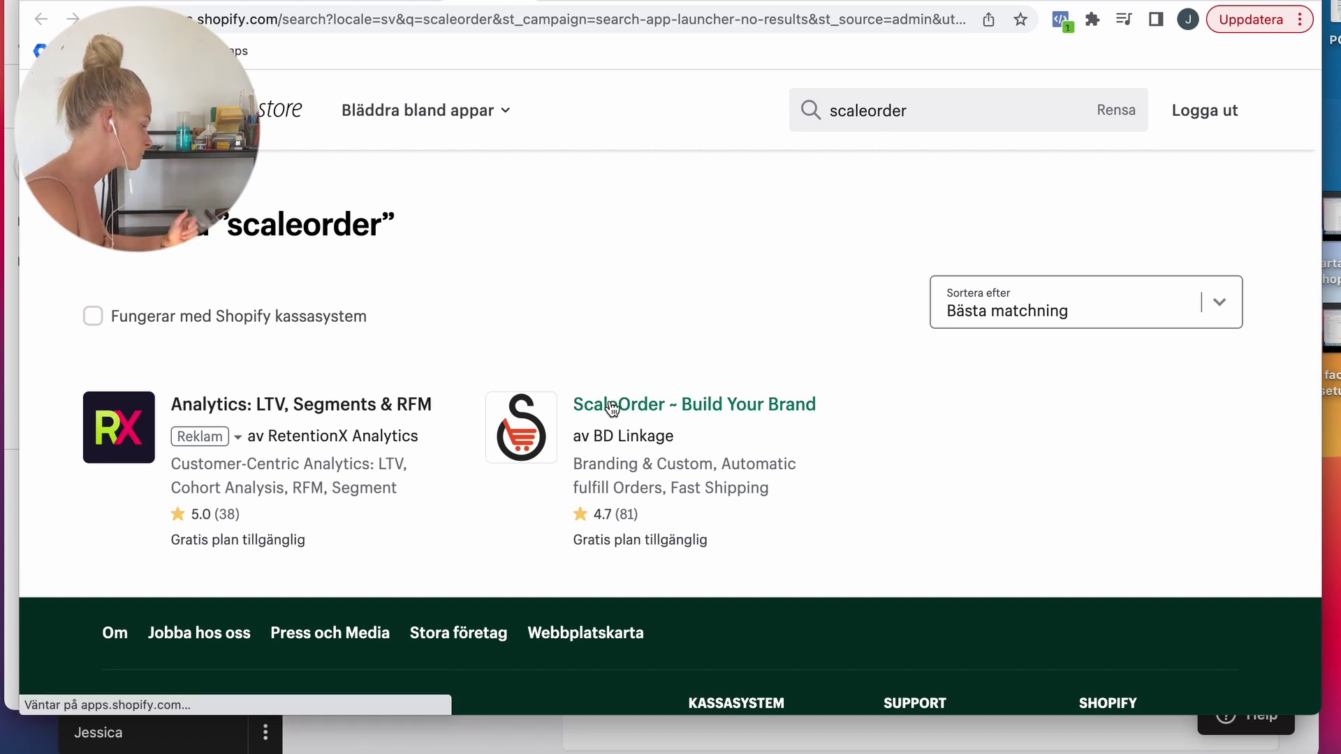
pyautogui.click(180, 520)
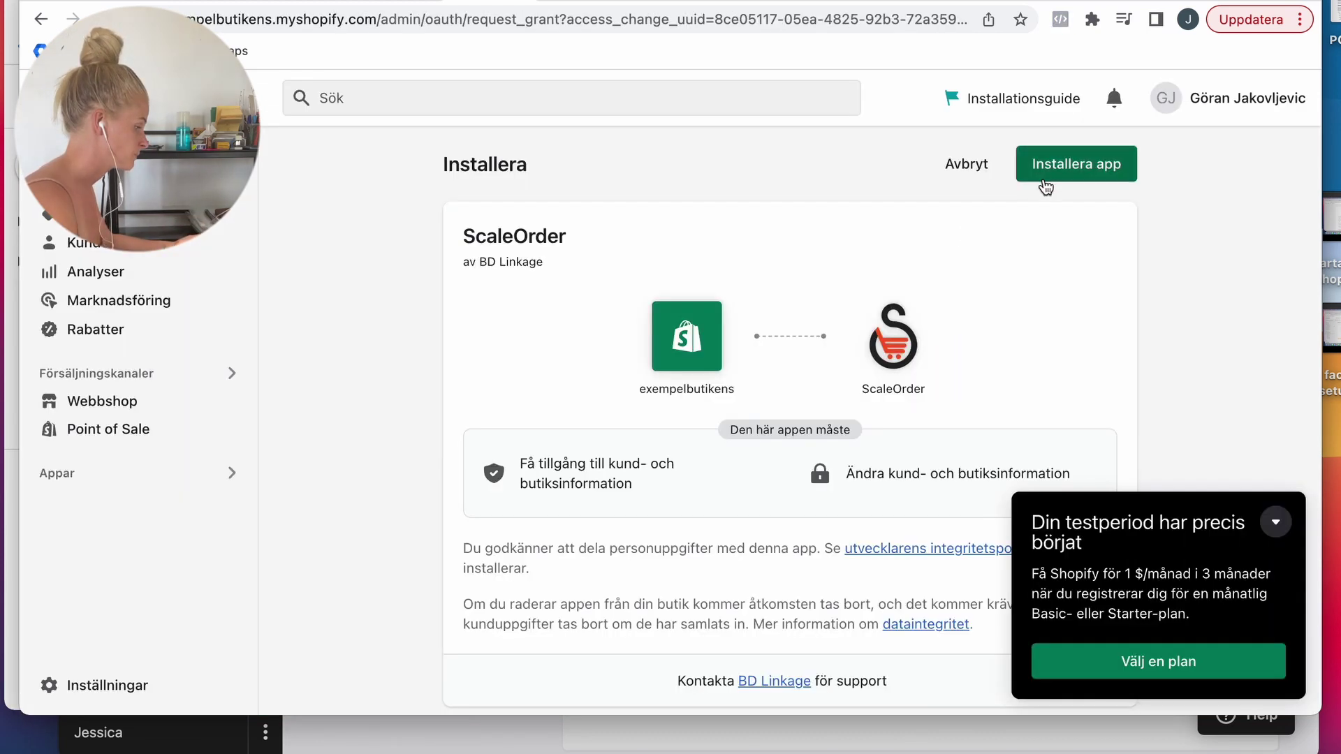
pyautogui.click(1051, 174)
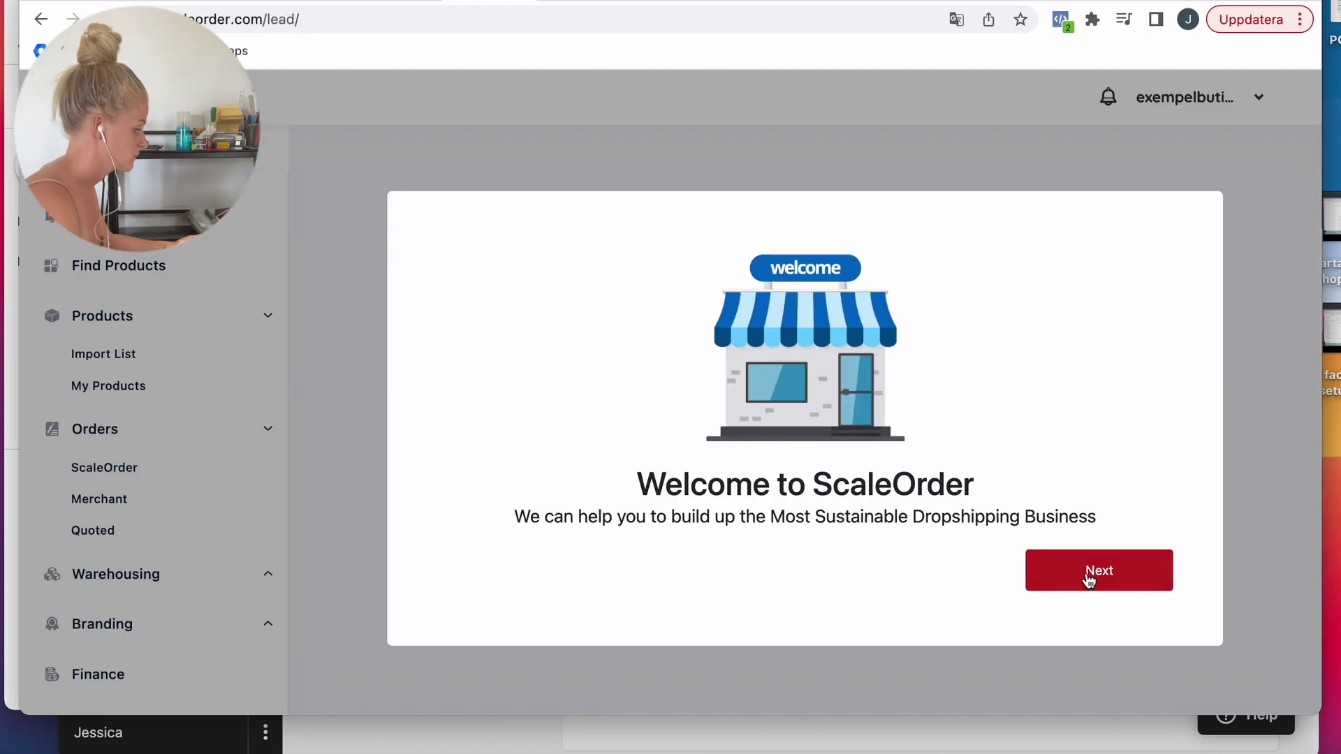
# Step: Finish ScaleOrder's welcome setup and open the waterproof phone box holder in supplier products
pyautogui.click(1088, 579)
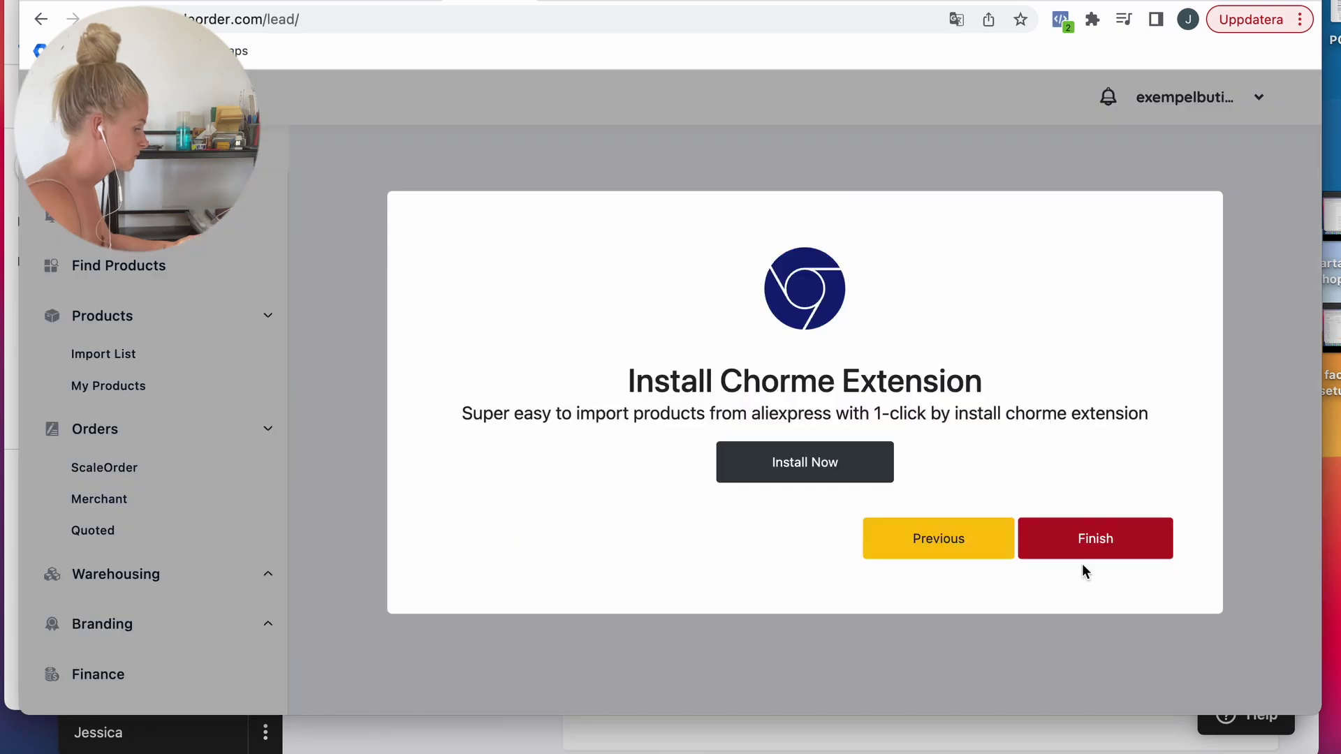
pyautogui.click(1085, 553)
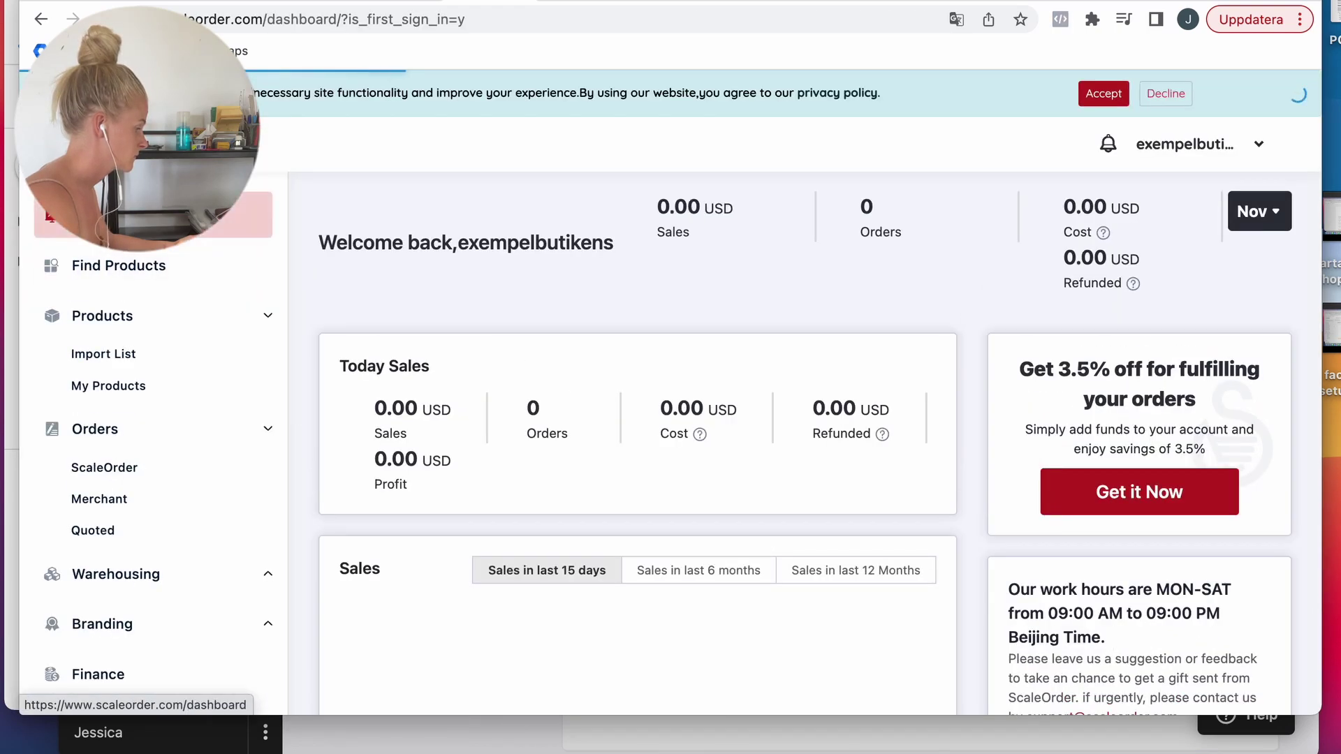
pyautogui.click(125, 264)
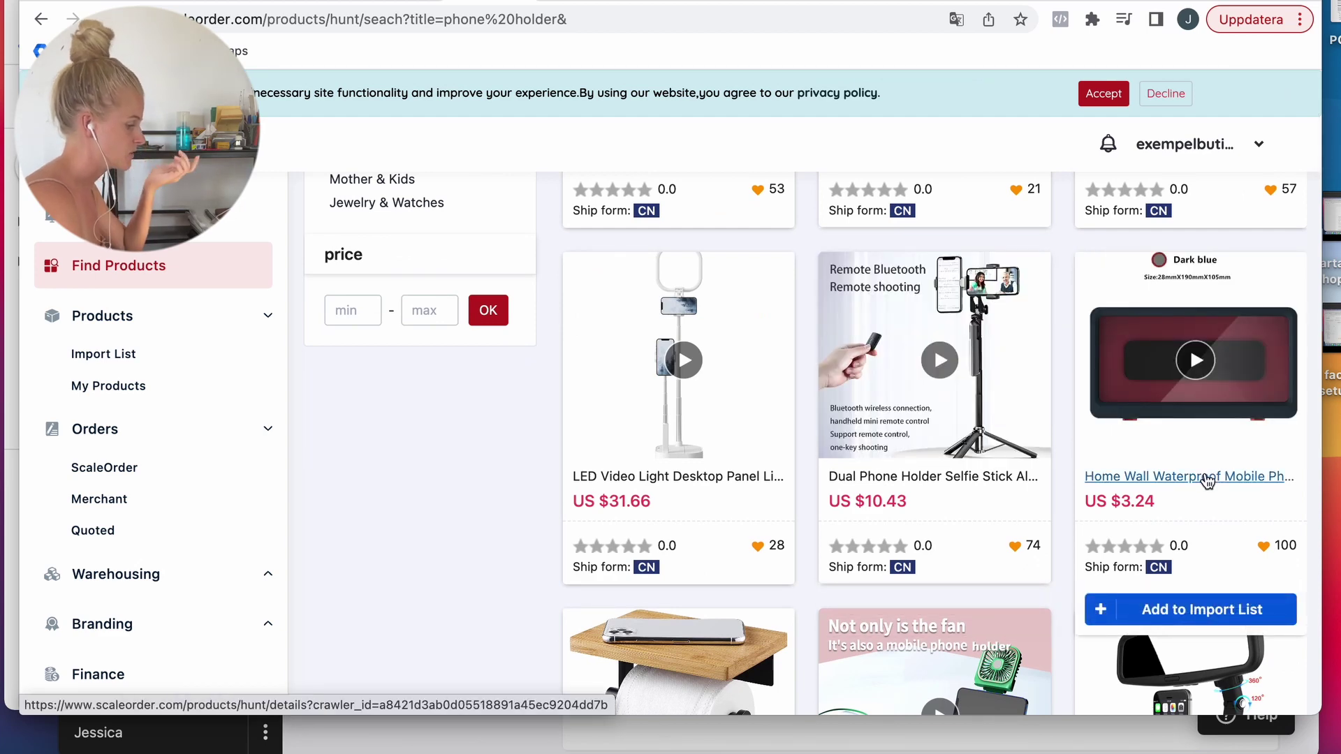
pyautogui.click(1181, 478)
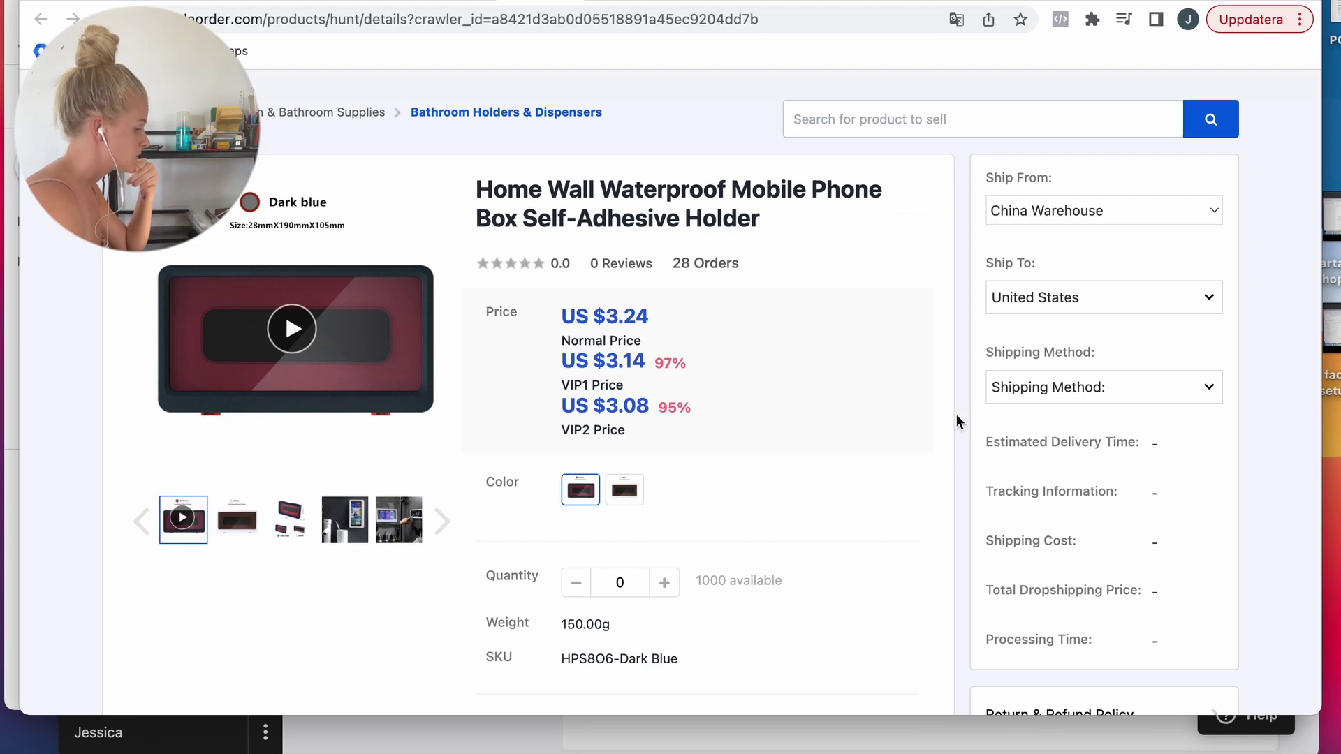
# Step: Set shipping to United States with JollyParcel Ordinary Line and review the details
pyautogui.click(1031, 304)
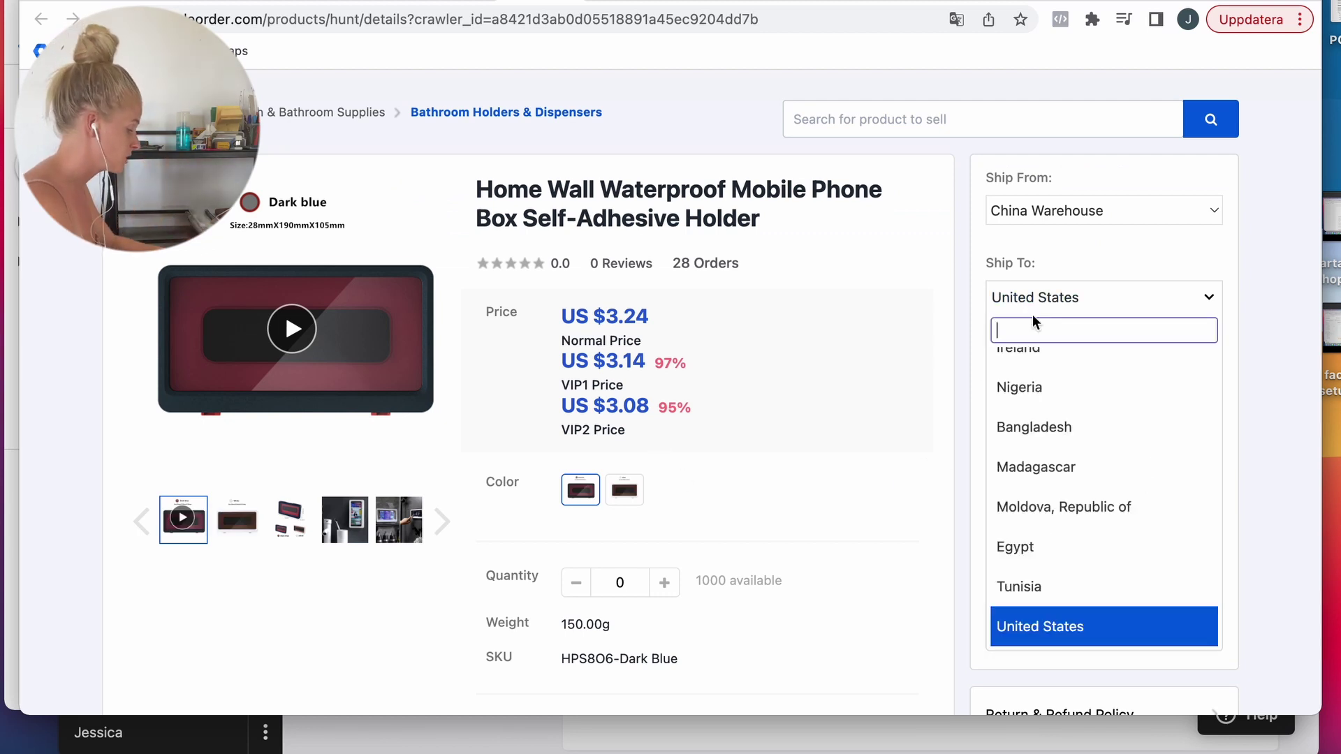
pyautogui.write('u')
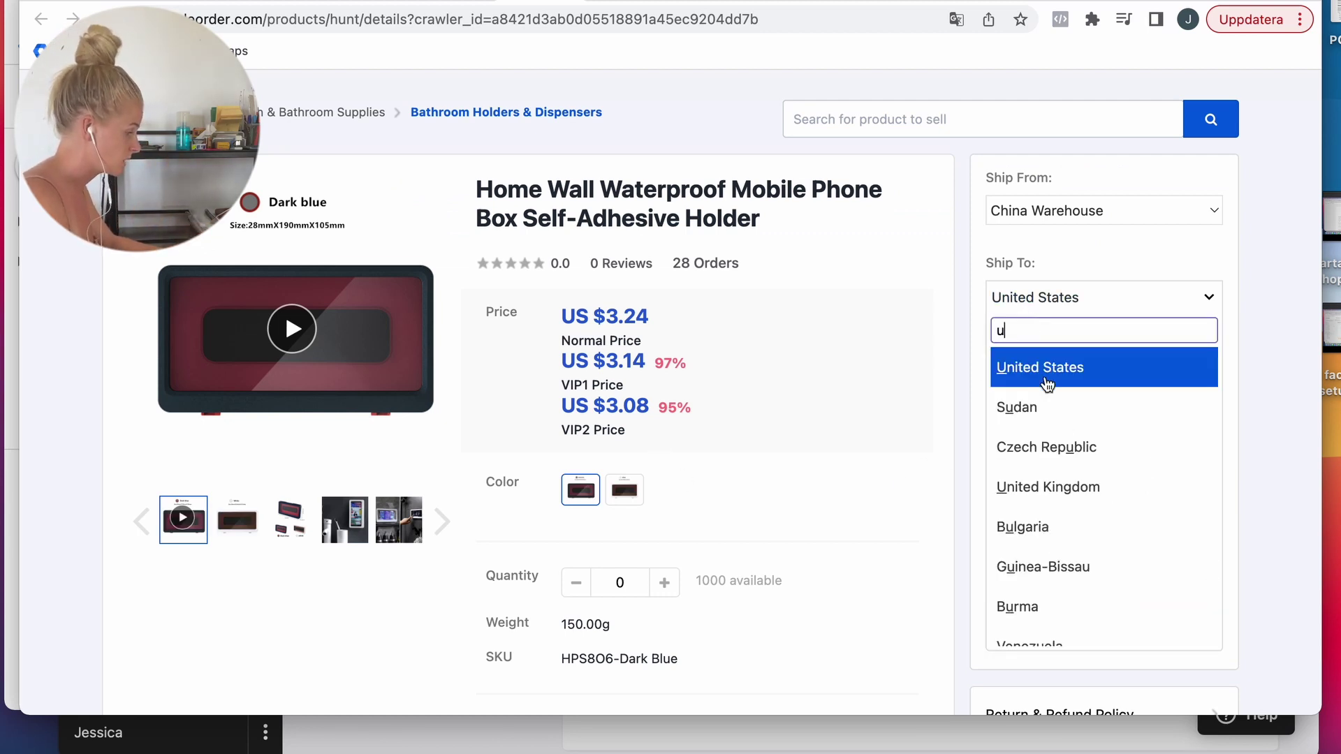
pyautogui.click(1047, 384)
pyautogui.click(1059, 399)
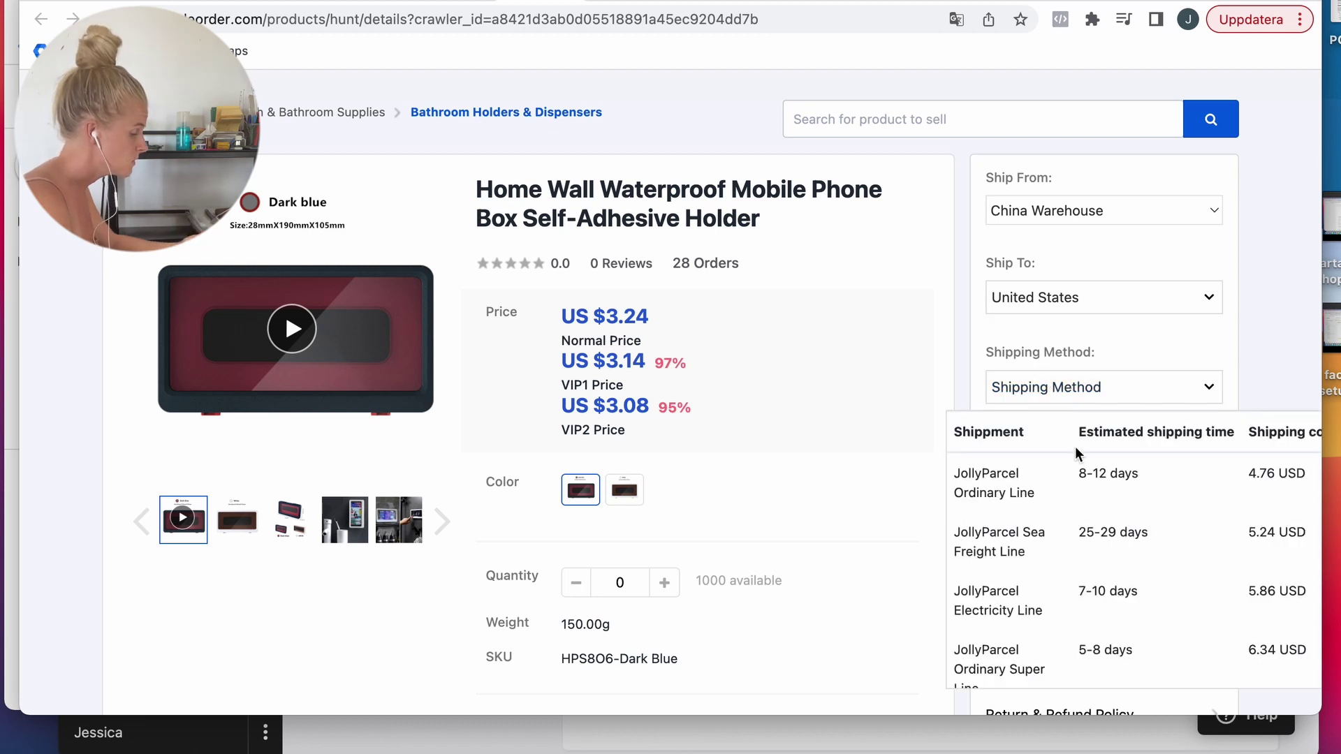
pyautogui.click(1261, 482)
pyautogui.scroll(-2, 1250, 543)
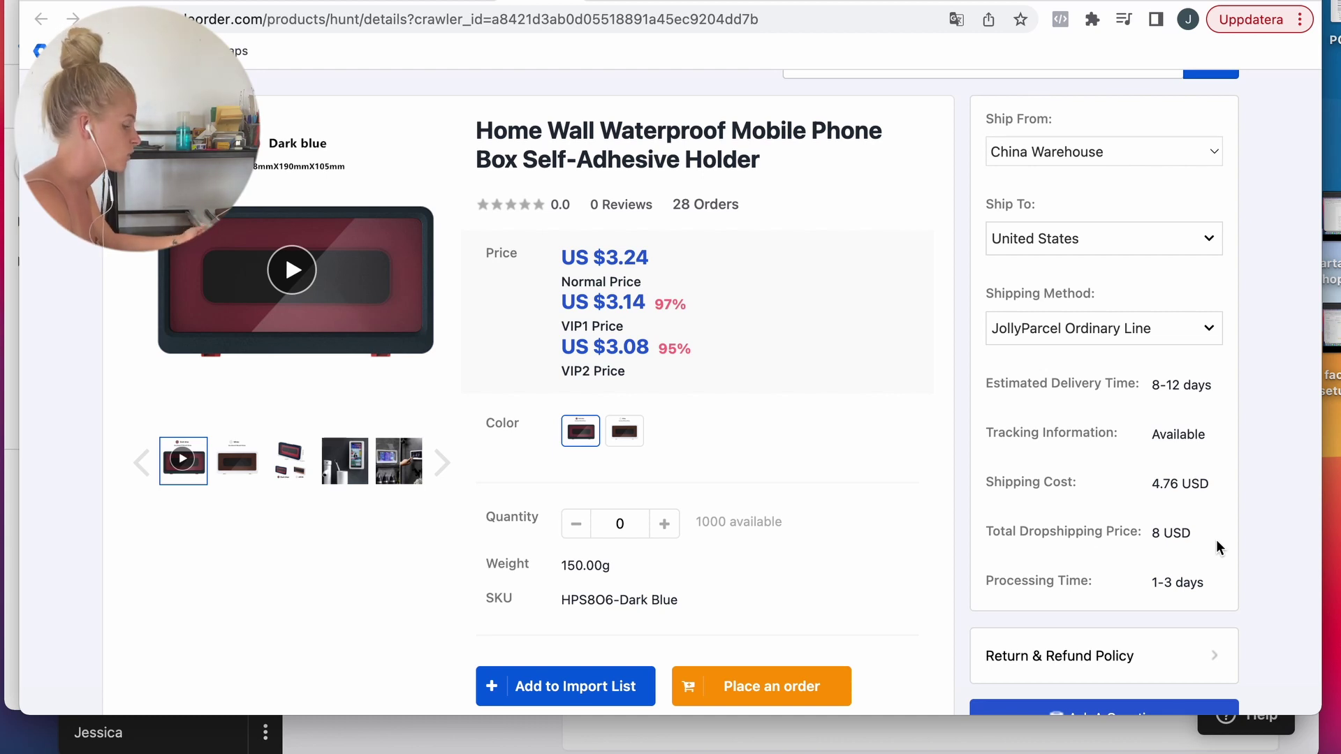
pyautogui.scroll(1, 1218, 492)
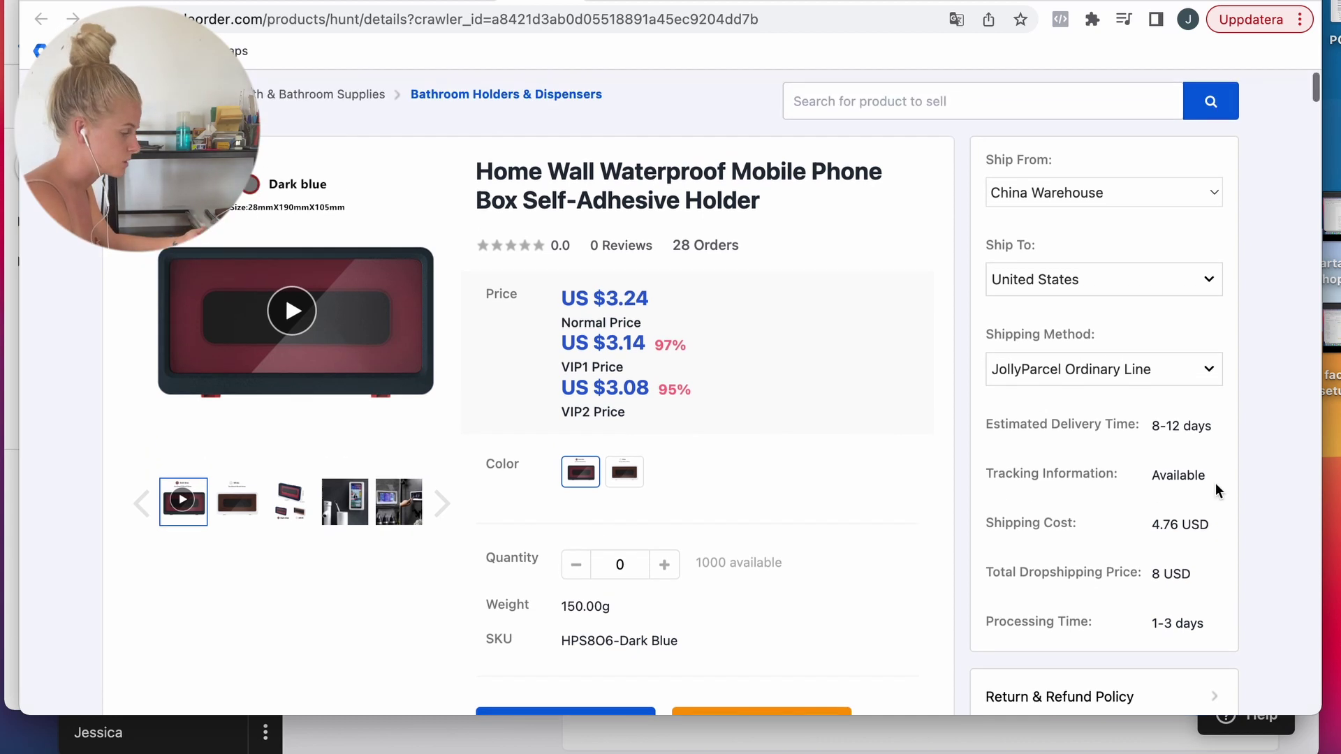
# Step: Change the destination to Sweden on JollyParcel Ordinary Line and add the holder to the import list
pyautogui.click(1051, 298)
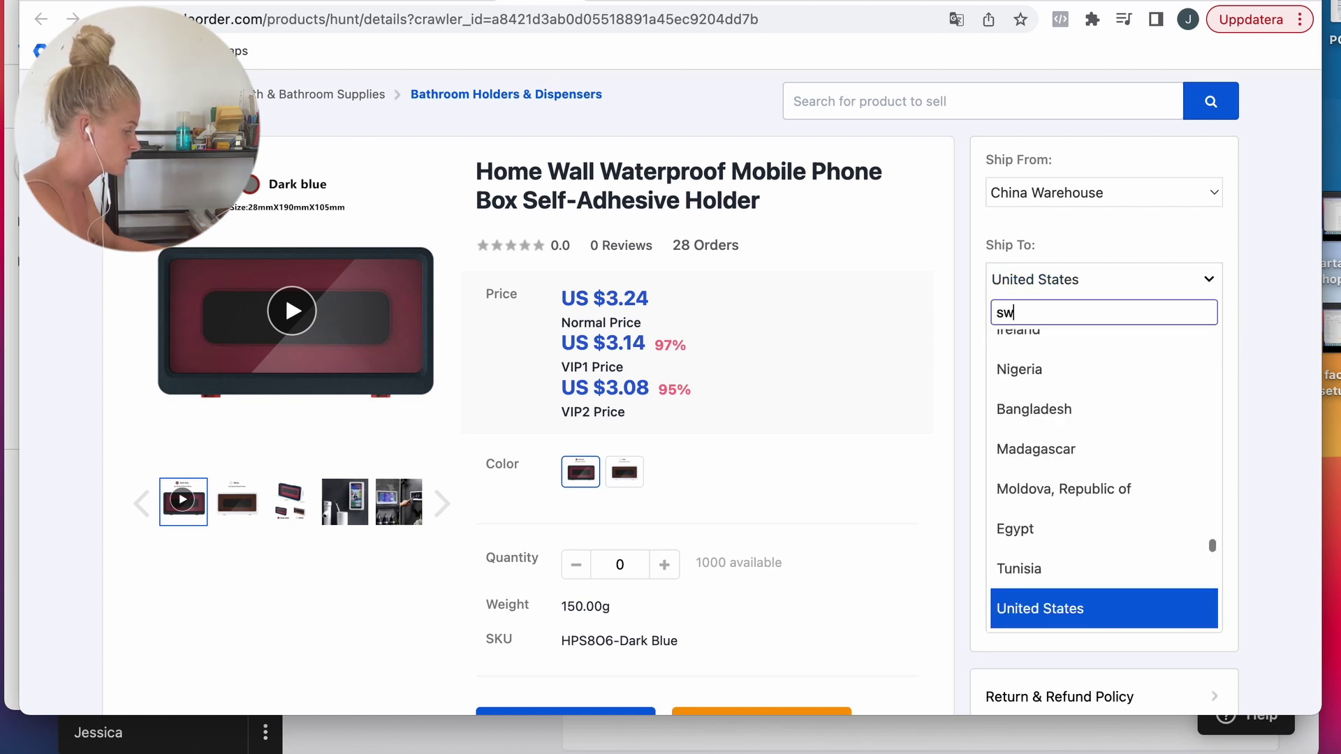
pyautogui.write('swe')
pyautogui.click(1056, 348)
pyautogui.click(1064, 363)
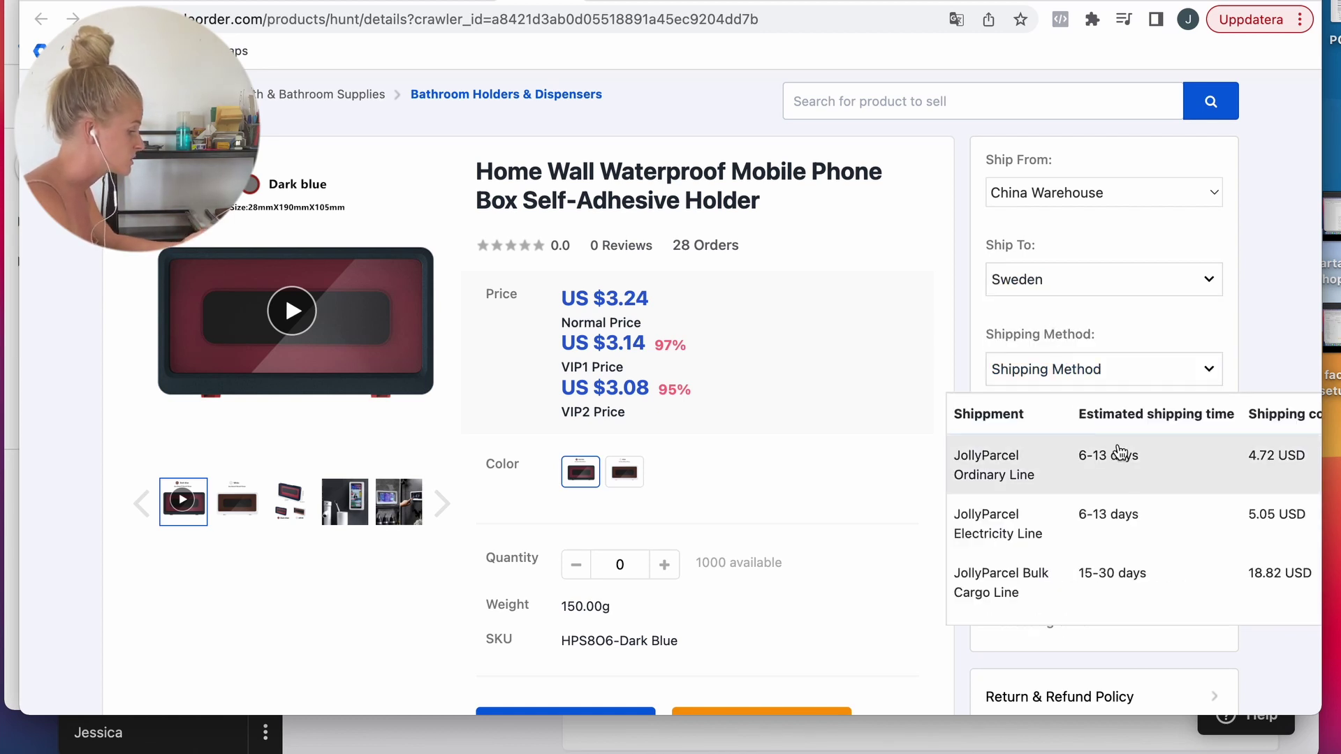
pyautogui.click(1143, 476)
pyautogui.scroll(-2, 1237, 508)
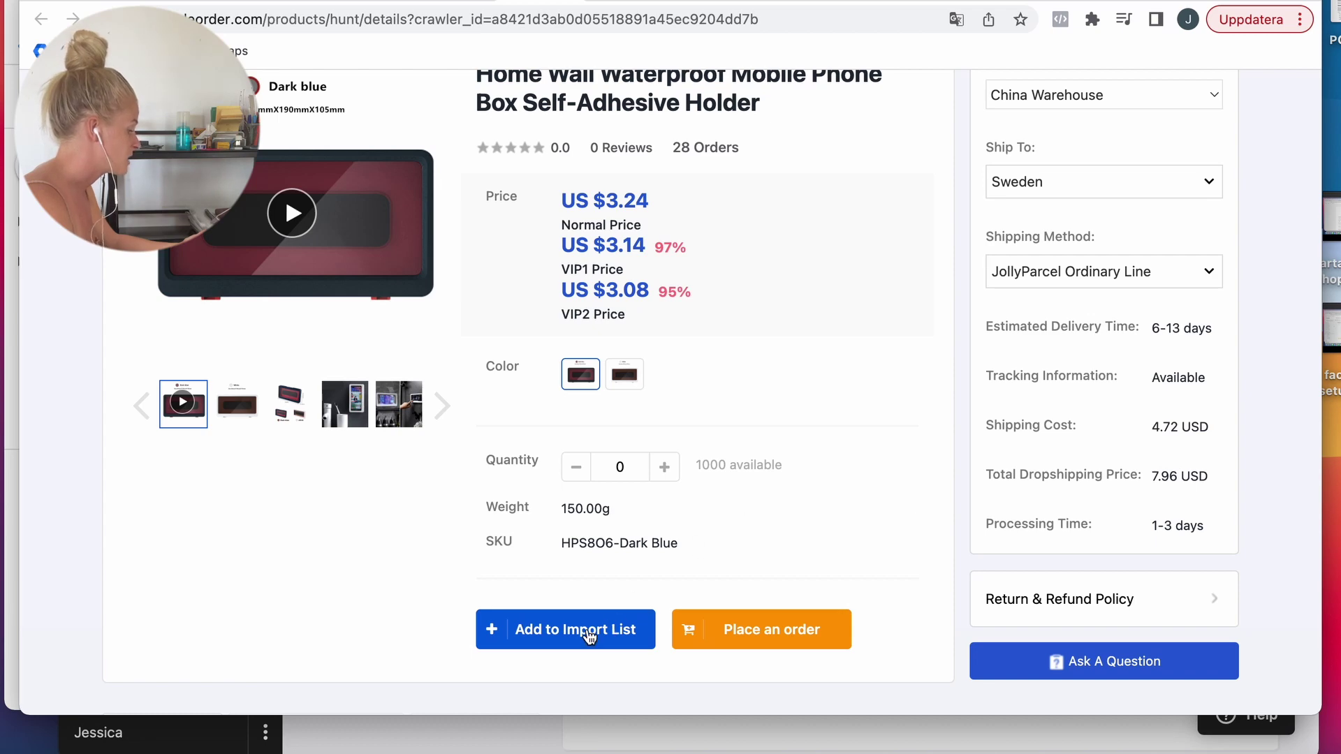
pyautogui.click(588, 631)
pyautogui.click(185, 276)
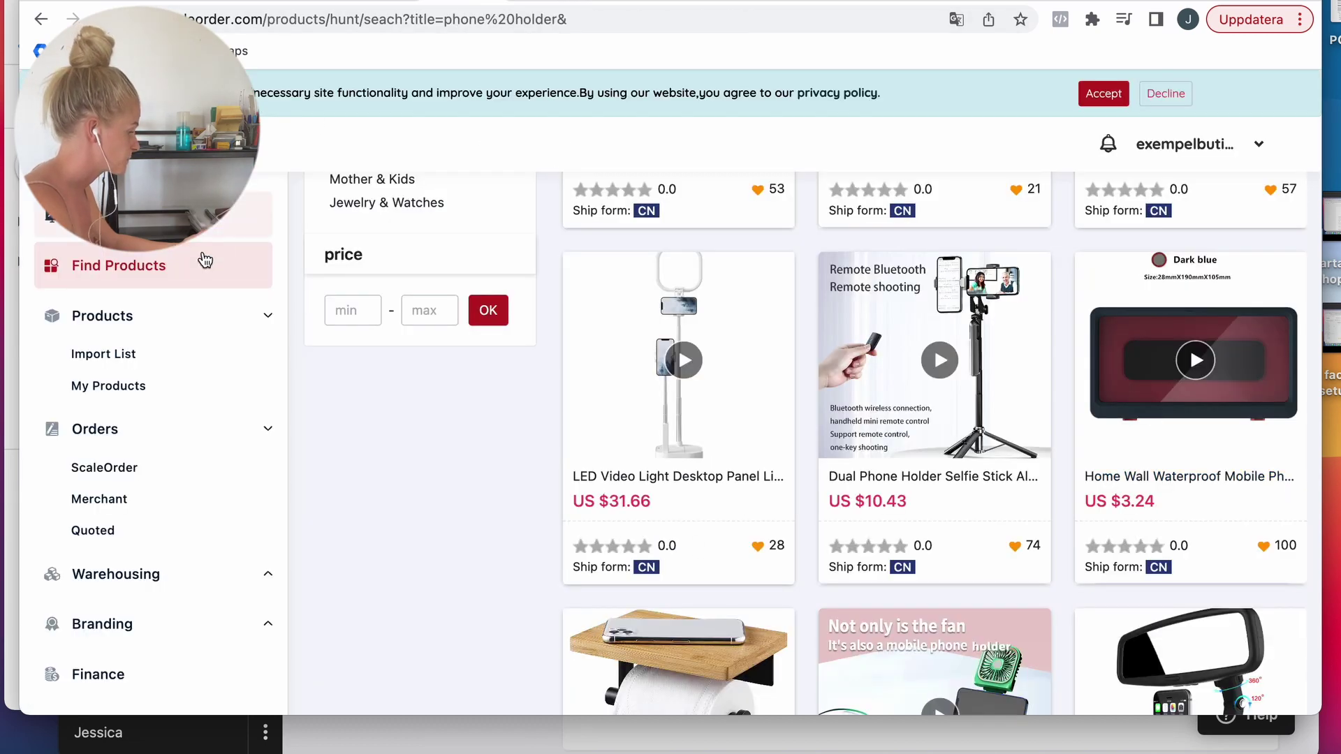
# Step: Import the phone holder from ScaleOrder's Import List and open it in Shopify's product list
pyautogui.click(108, 360)
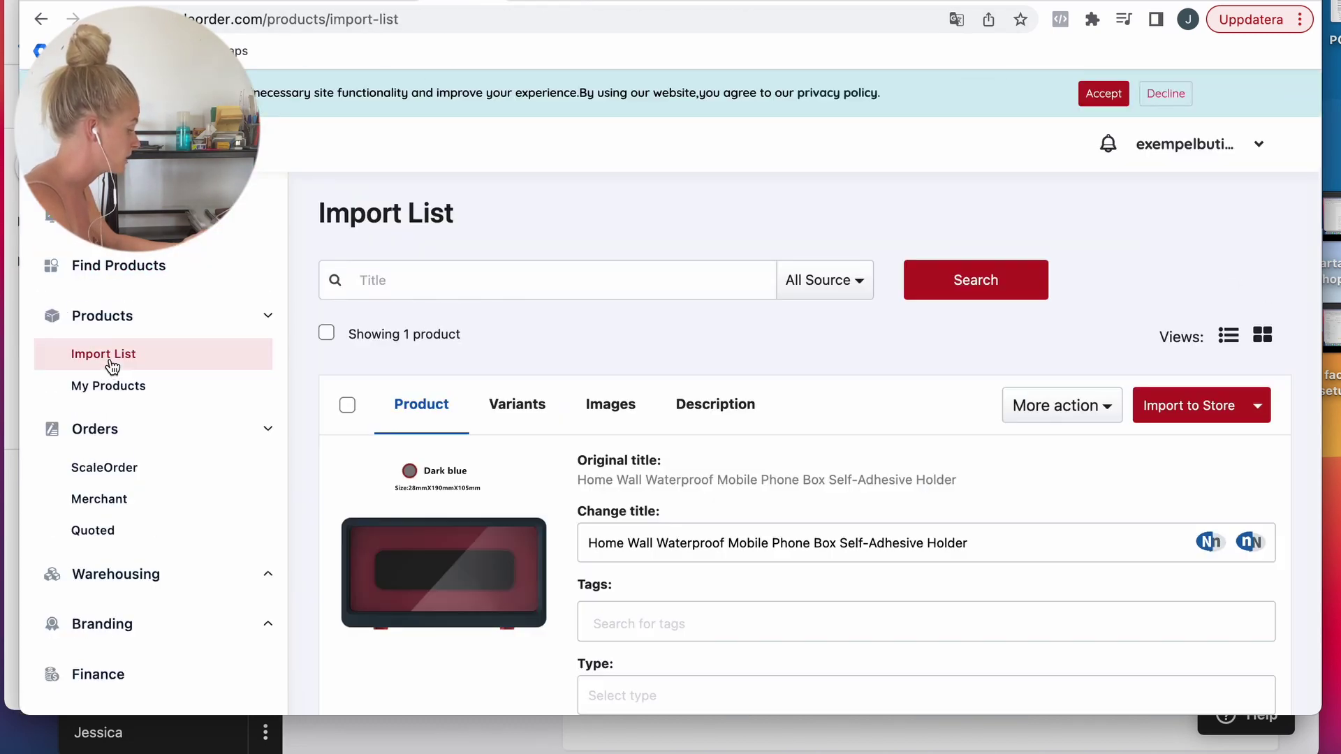
pyautogui.scroll(-2, 1012, 421)
pyautogui.click(1205, 334)
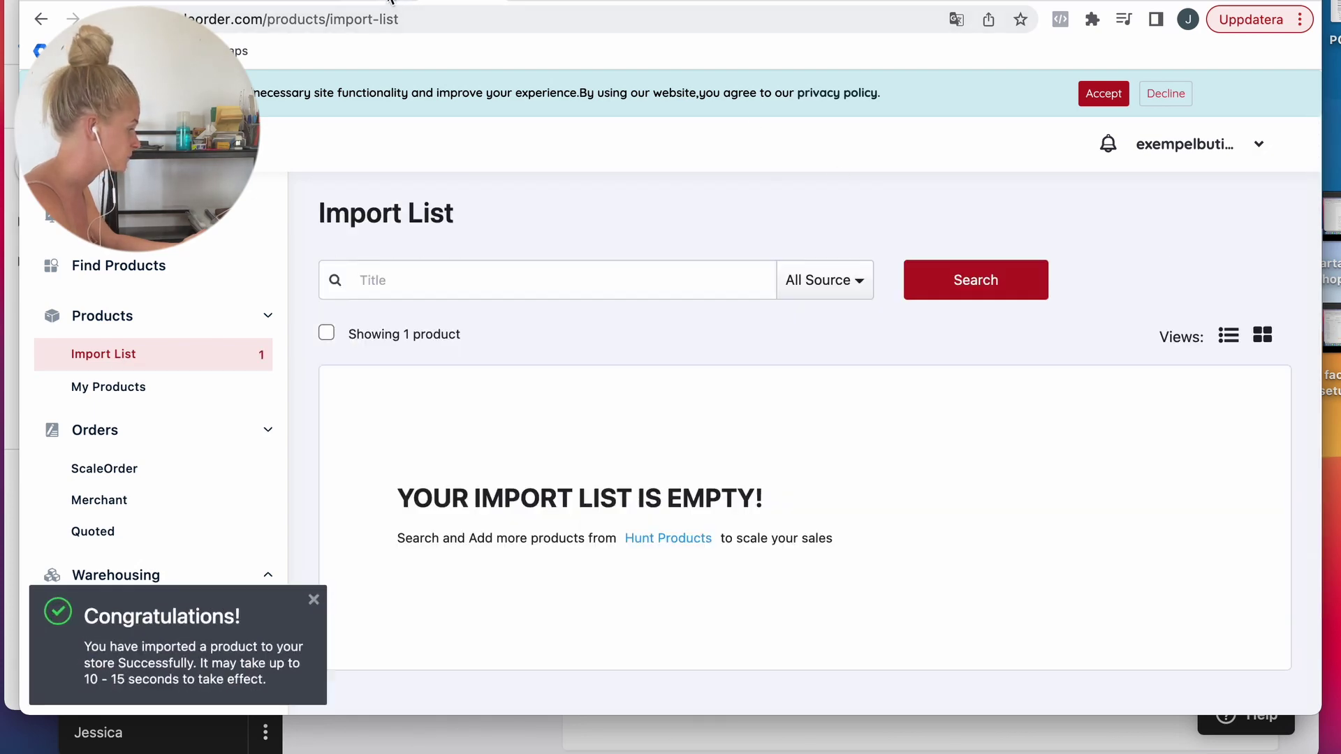
pyautogui.click(385, 1)
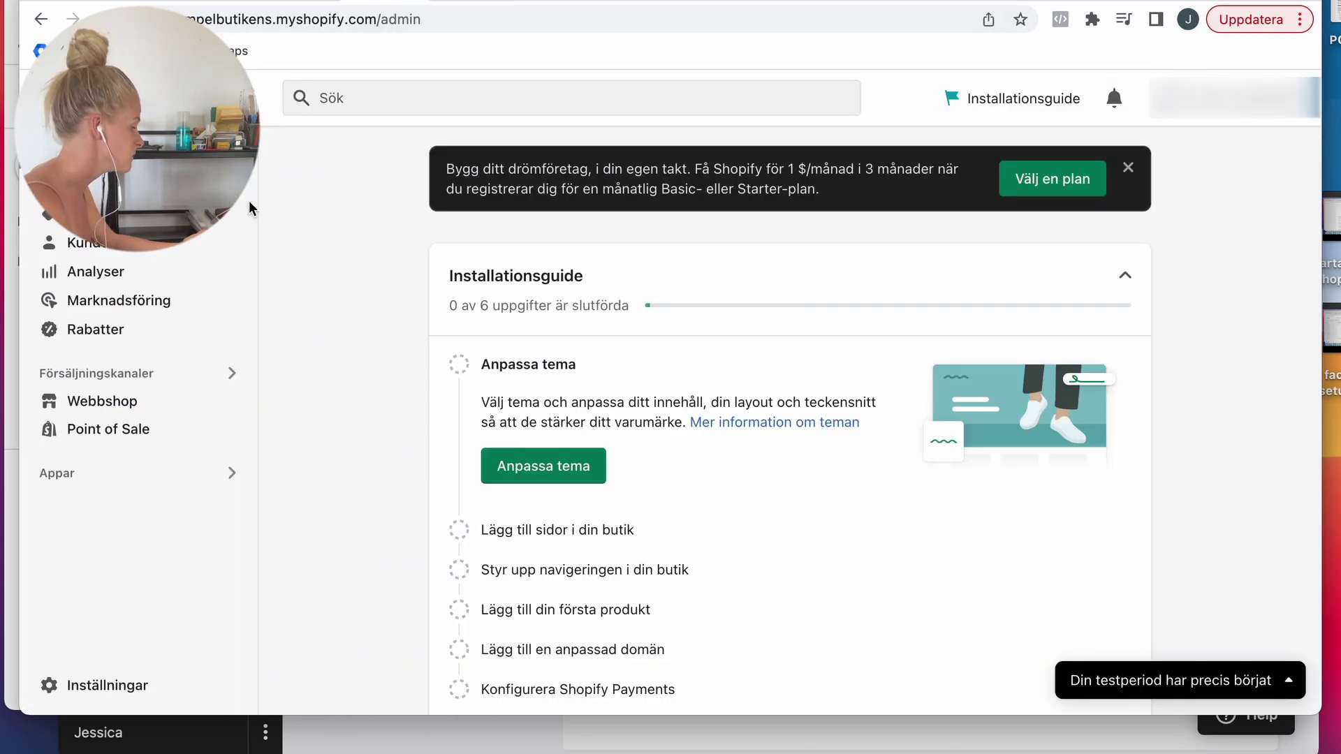
pyautogui.click(90, 215)
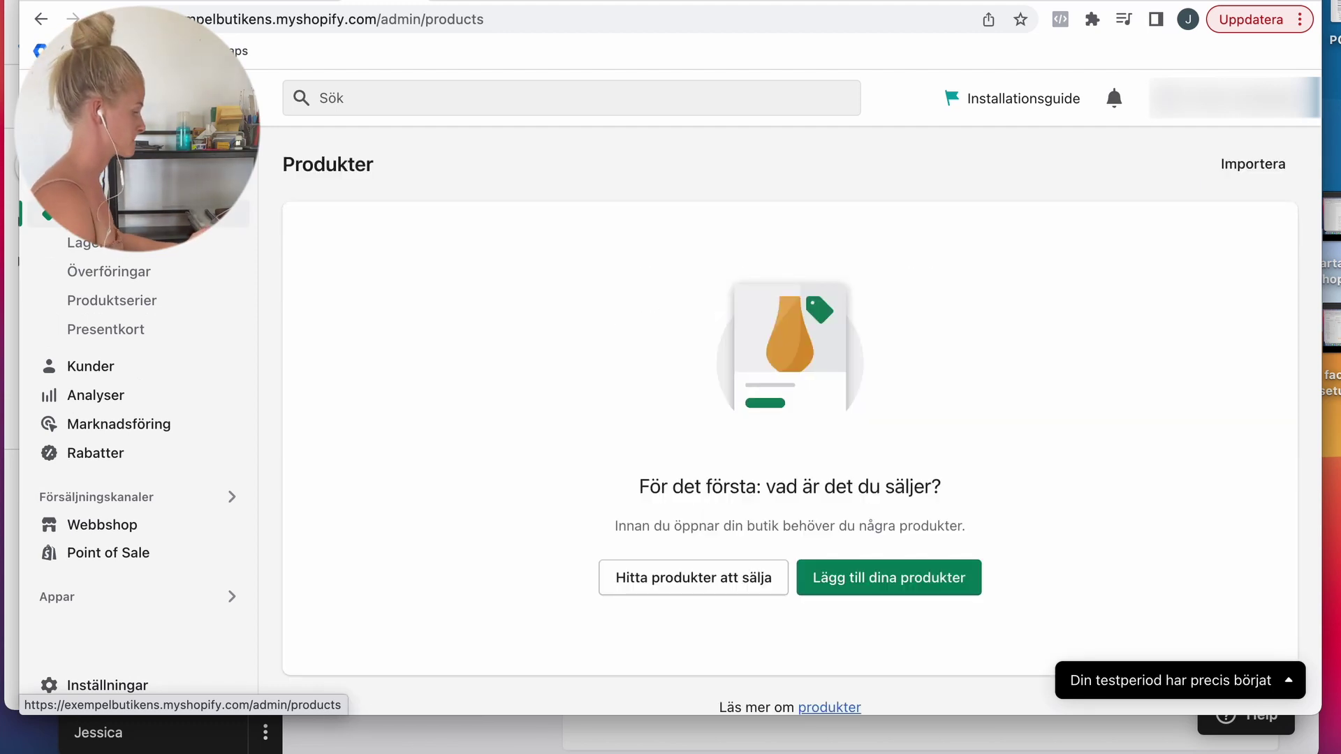
pyautogui.click(91, 214)
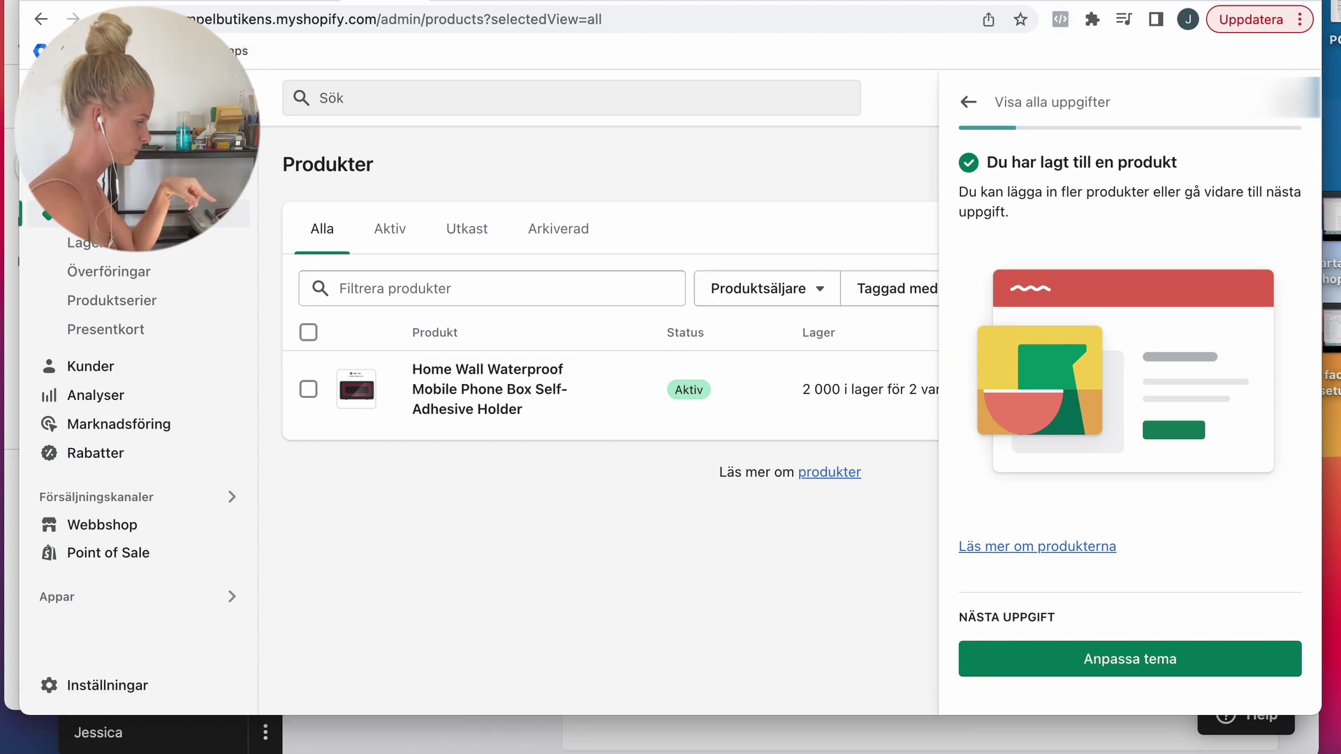
pyautogui.click(484, 370)
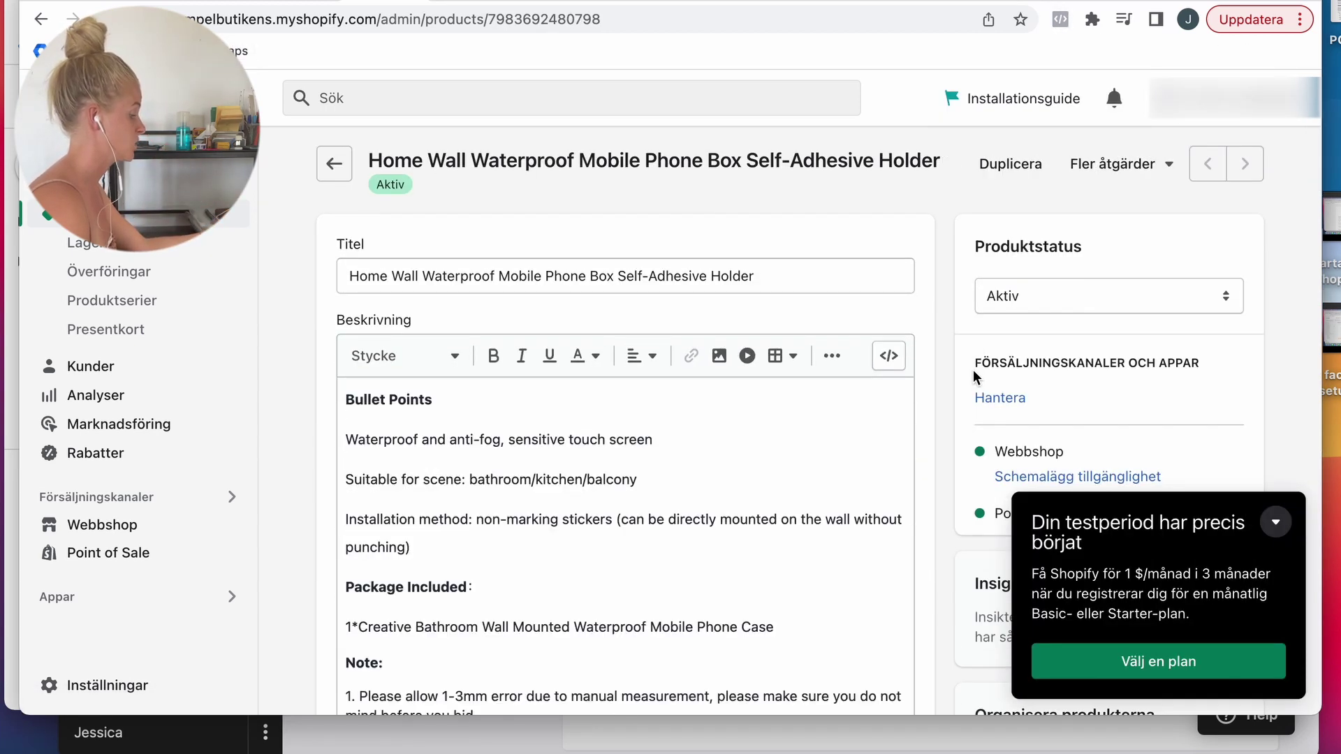
# Step: Minimise the trial-period popup and scroll to the phone holder's title and description
pyautogui.click(1276, 524)
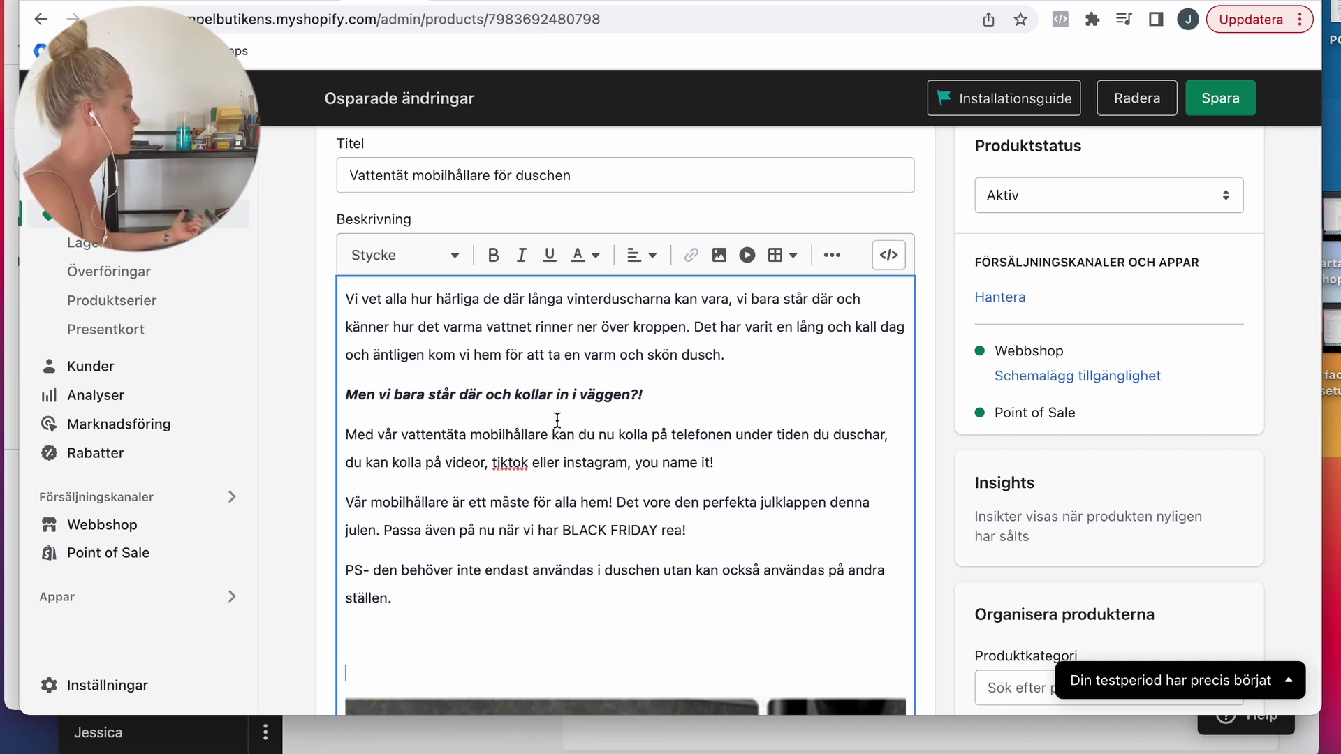
pyautogui.scroll(-2, 977, 412)
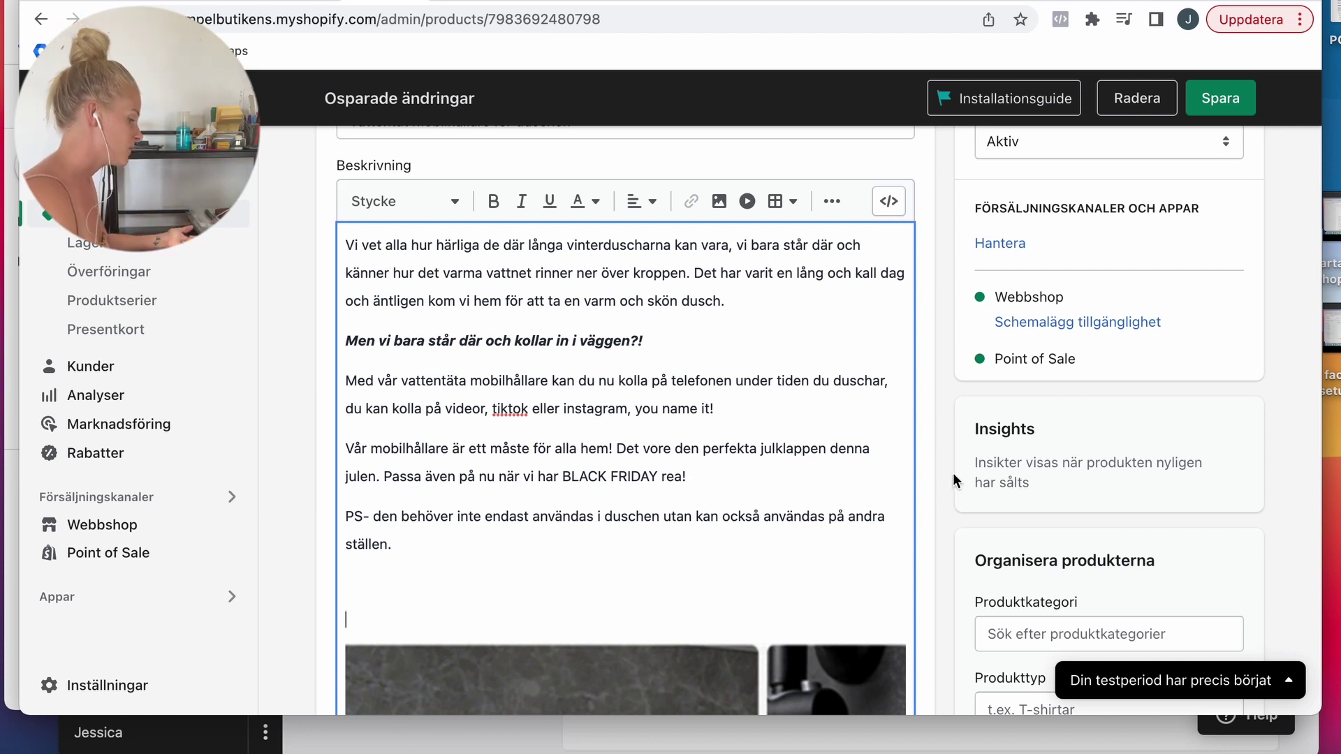
pyautogui.scroll(-2, 958, 479)
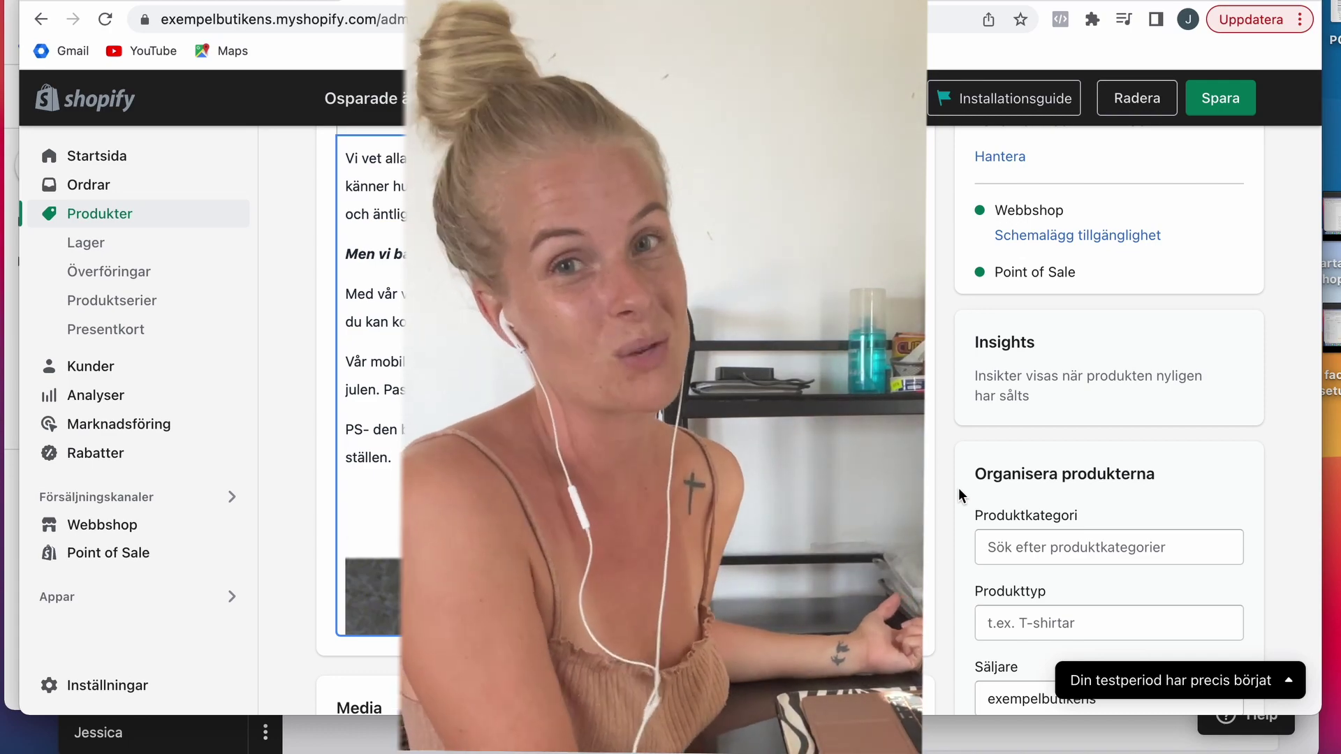
# Step: Save the phone holder's new Swedish title and description
pyautogui.scroll(-15, 823, 488)
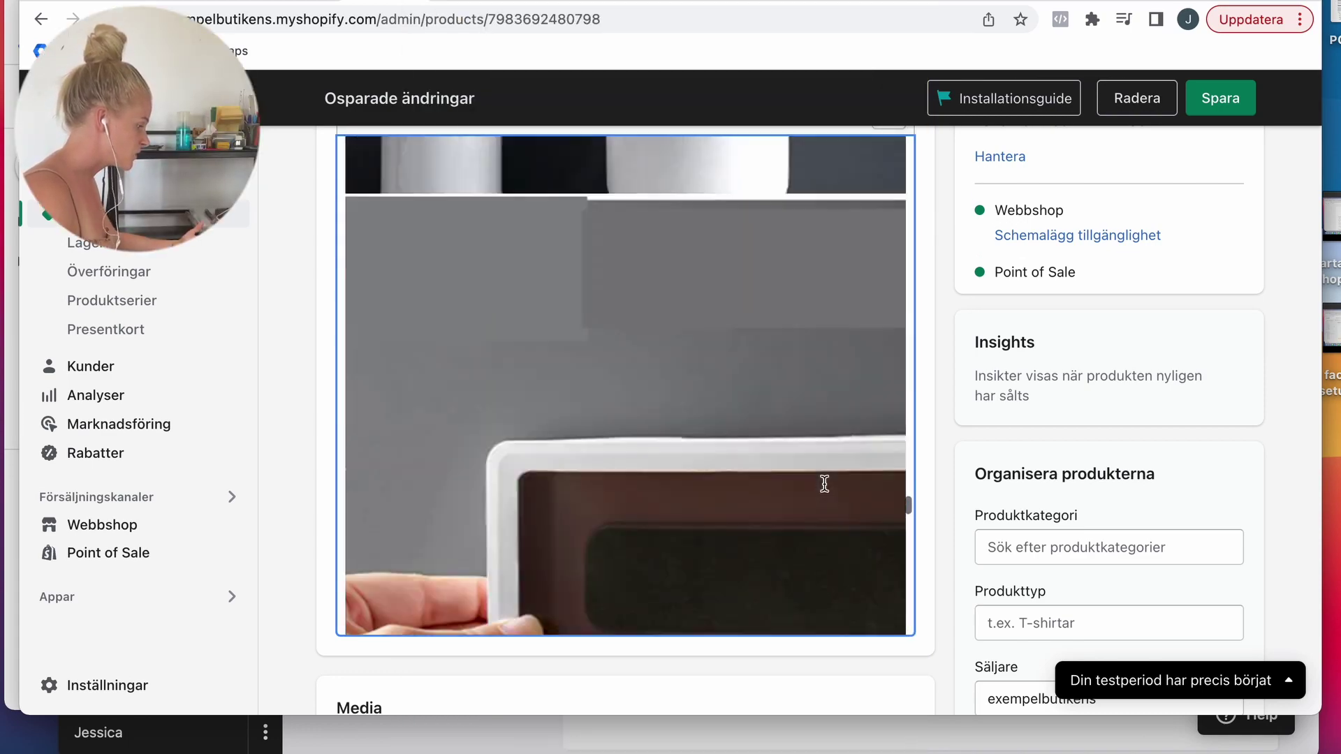
pyautogui.scroll(-15, 824, 482)
pyautogui.scroll(8, 954, 470)
pyautogui.scroll(-1, 961, 472)
pyautogui.scroll(3, 961, 466)
pyautogui.click(1239, 98)
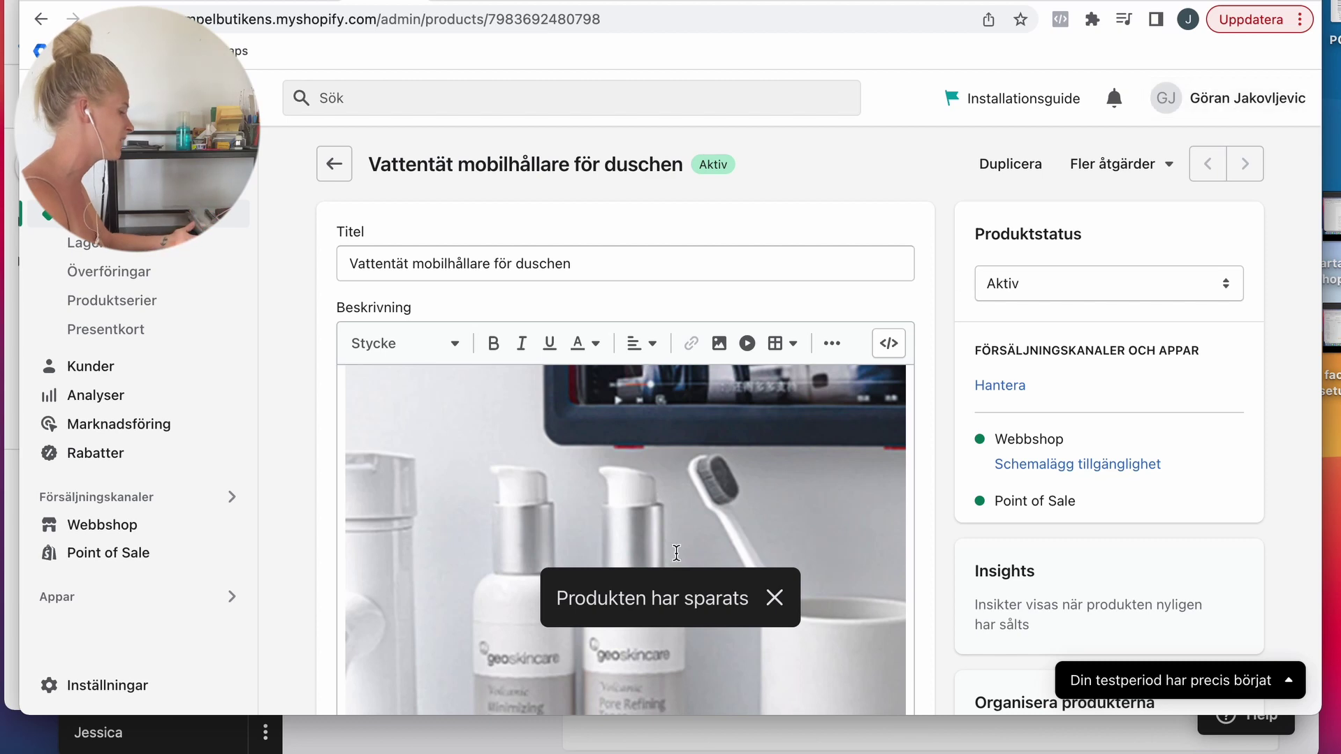
# Step: Review the description images and save the product changes again with Cmd+S
pyautogui.scroll(-10, 676, 552)
pyautogui.scroll(10, 676, 552)
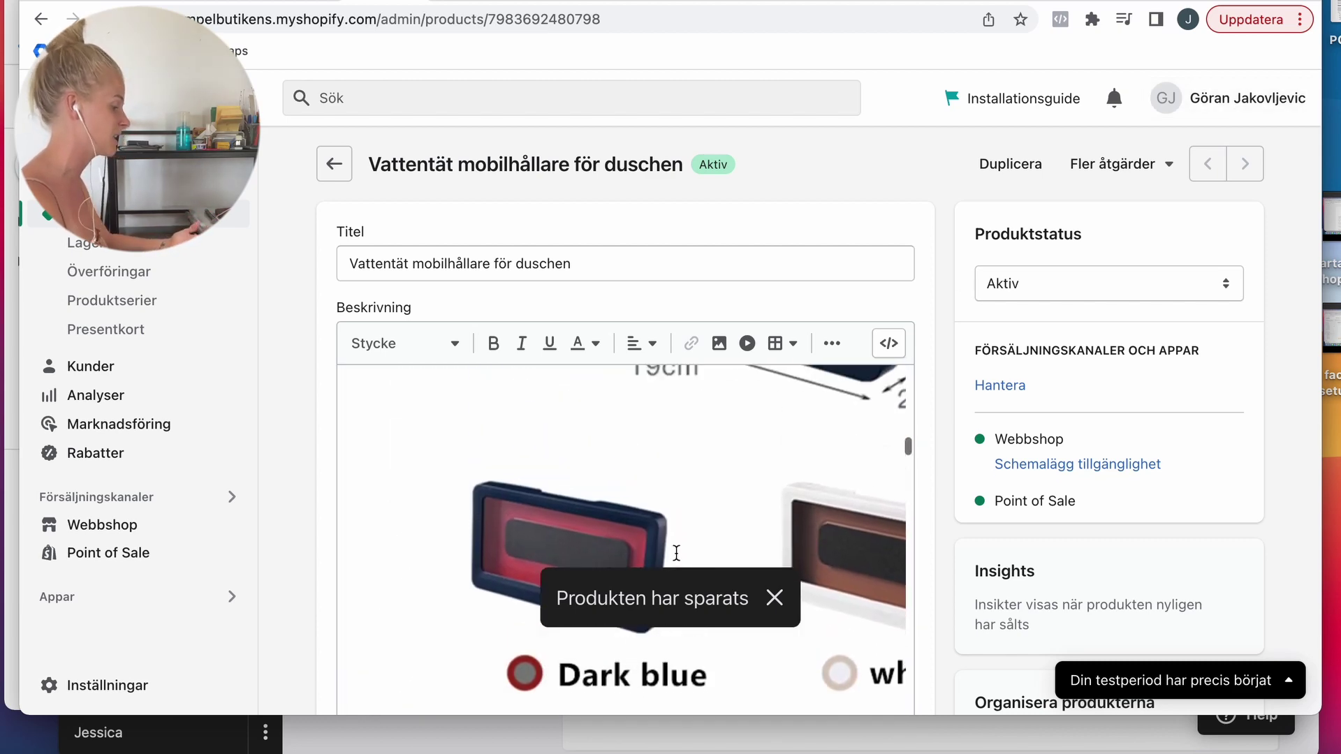
pyautogui.scroll(-10, 859, 551)
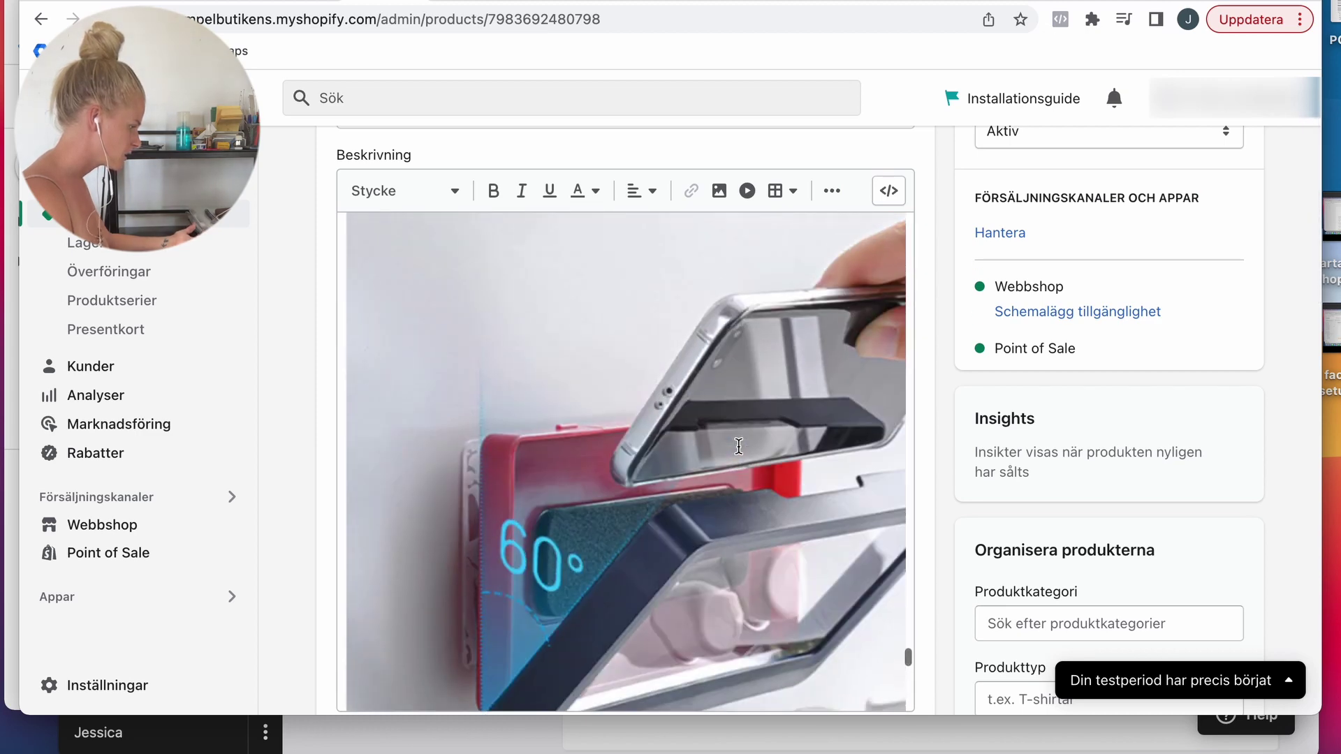
pyautogui.scroll(5, 739, 445)
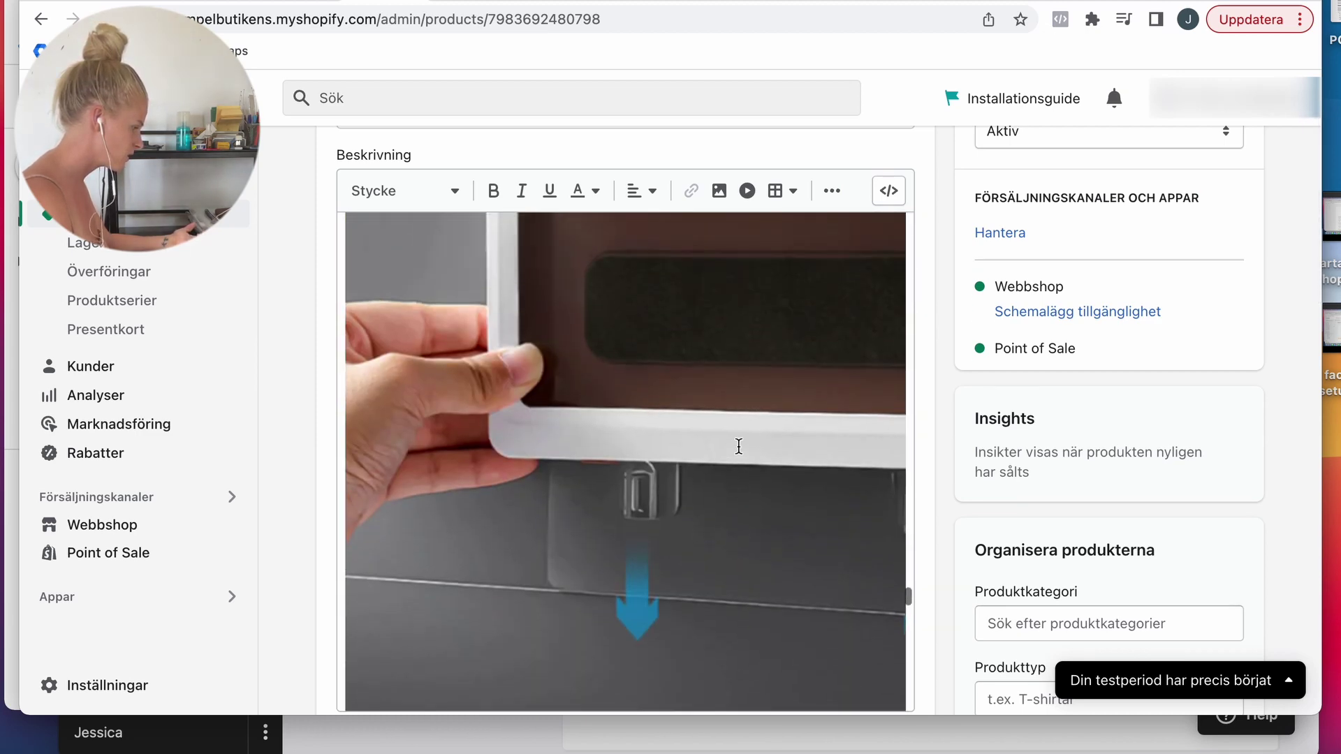
pyautogui.scroll(5, 738, 445)
pyautogui.scroll(5, 739, 445)
pyautogui.scroll(-3, 739, 446)
pyautogui.scroll(-1, 620, 517)
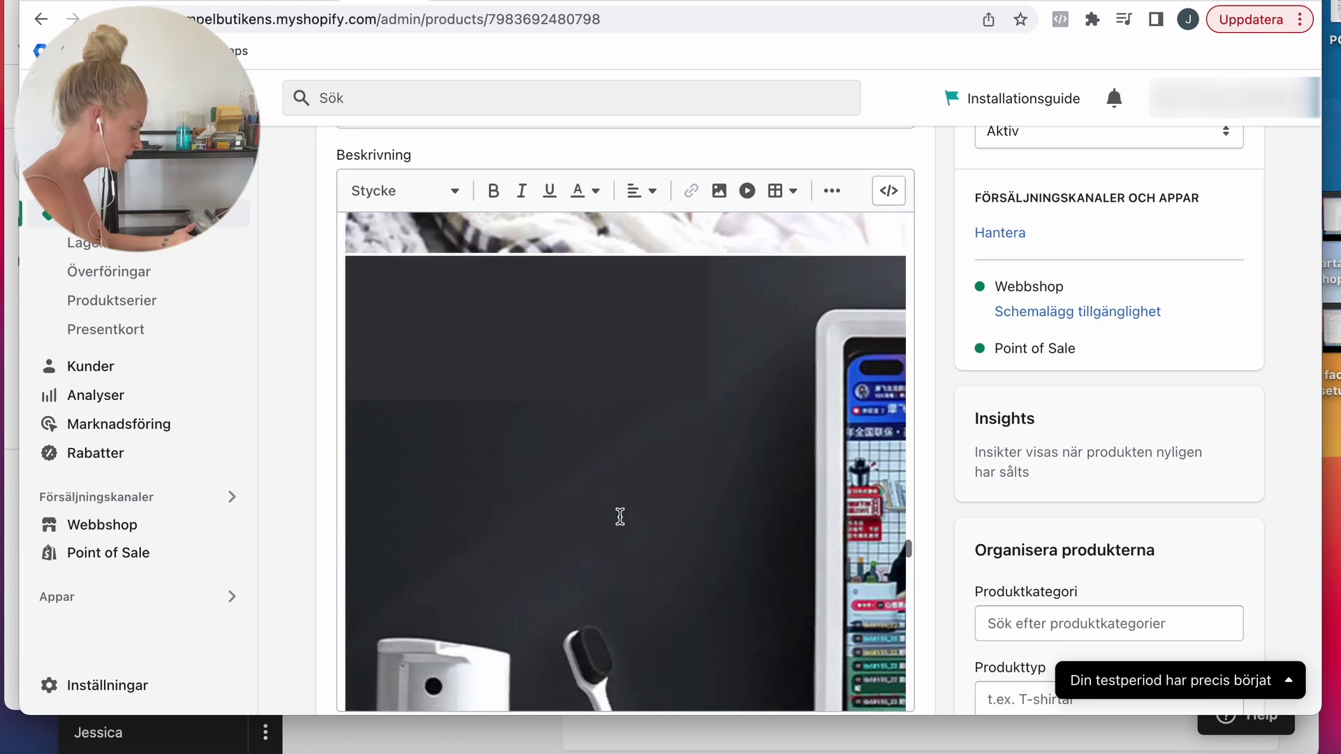
pyautogui.click(620, 516)
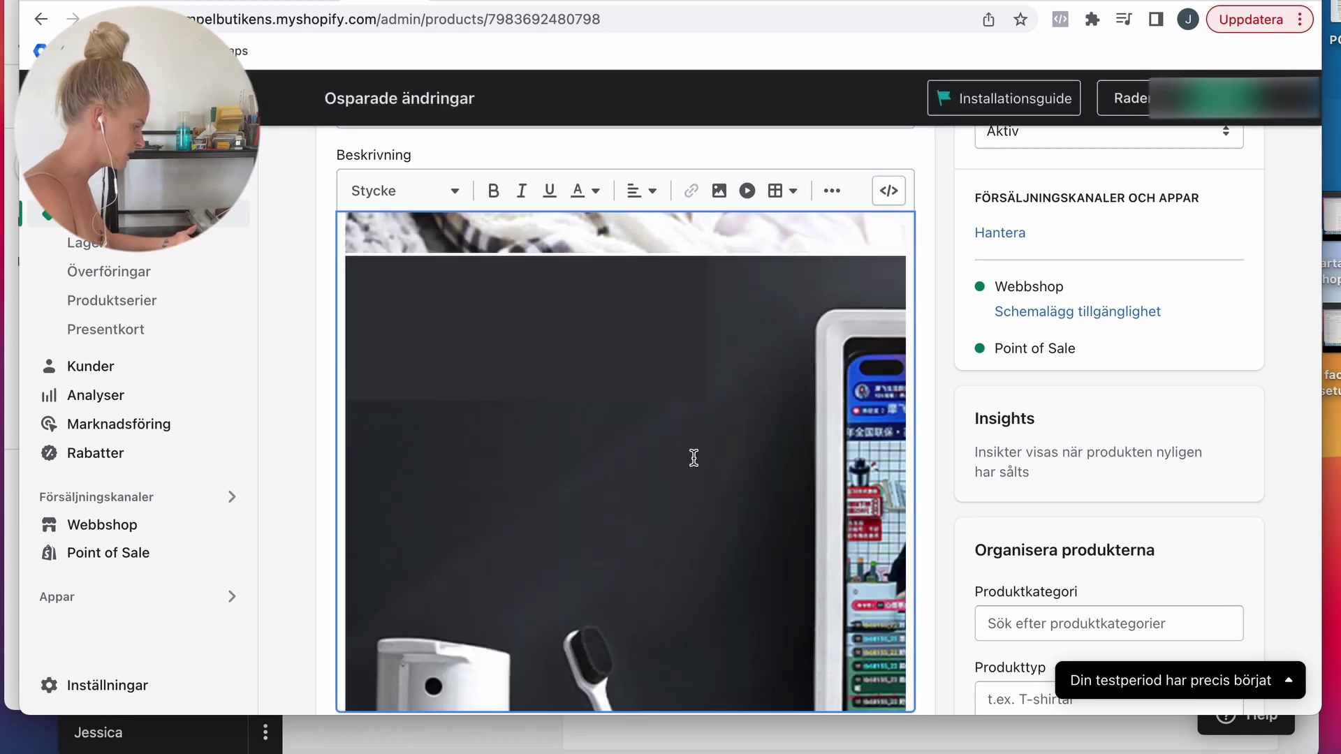
pyautogui.scroll(4, 682, 425)
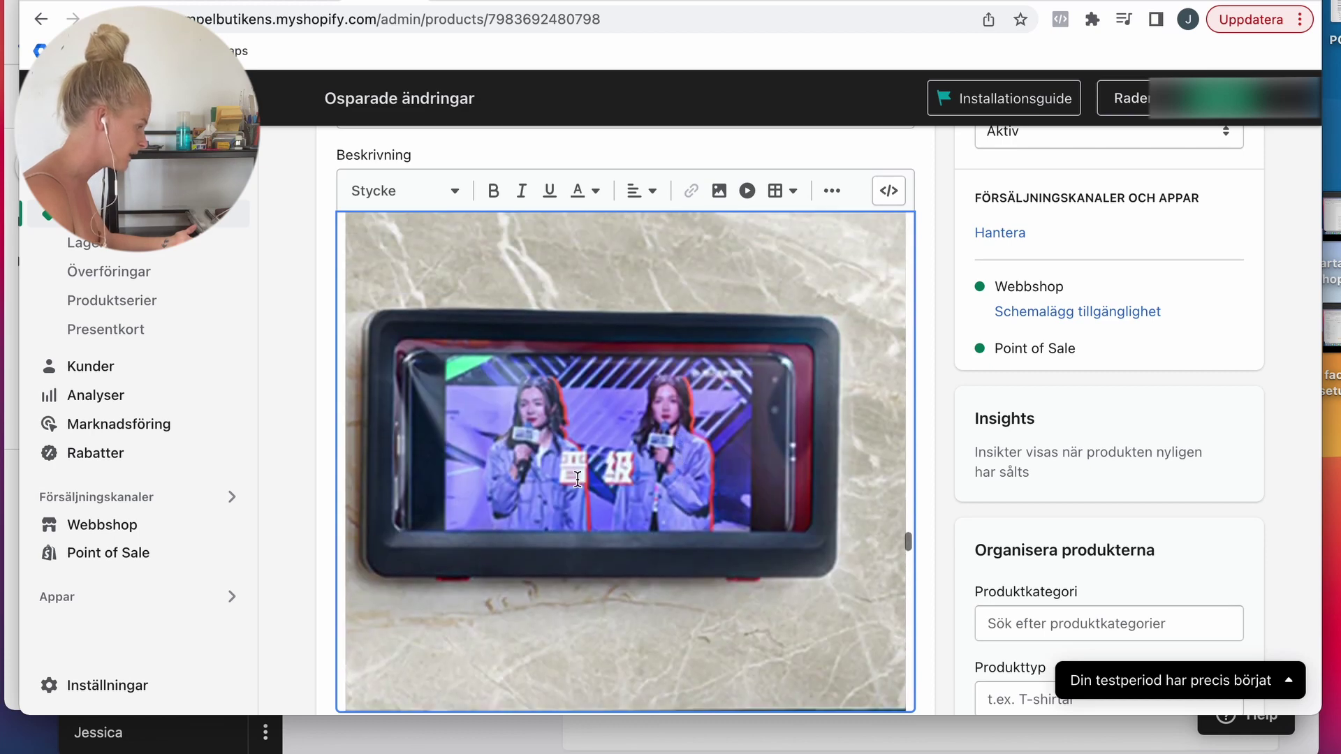
pyautogui.click(578, 479)
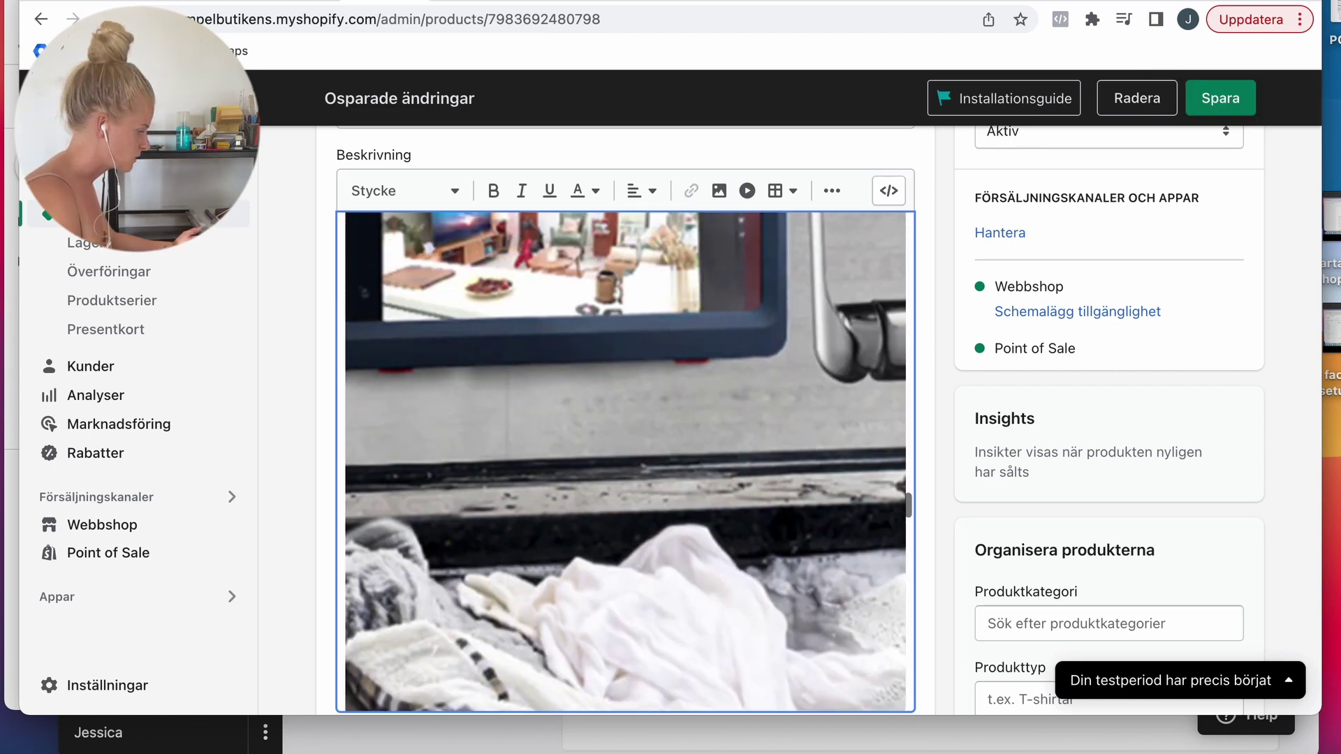
pyautogui.scroll(2, 577, 434)
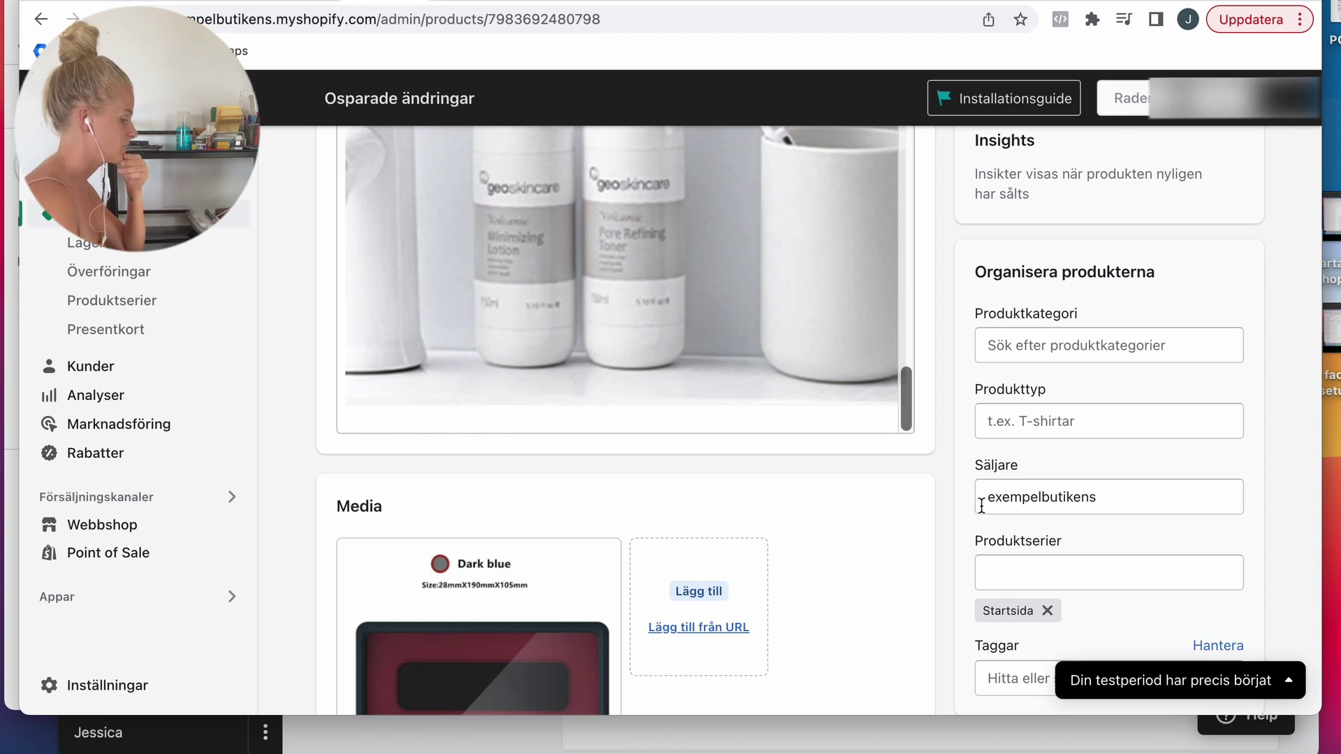
pyautogui.press('super+s')
# Step: Open AliExpress in a new browser tab
pyautogui.scroll(-10, 1020, 462)
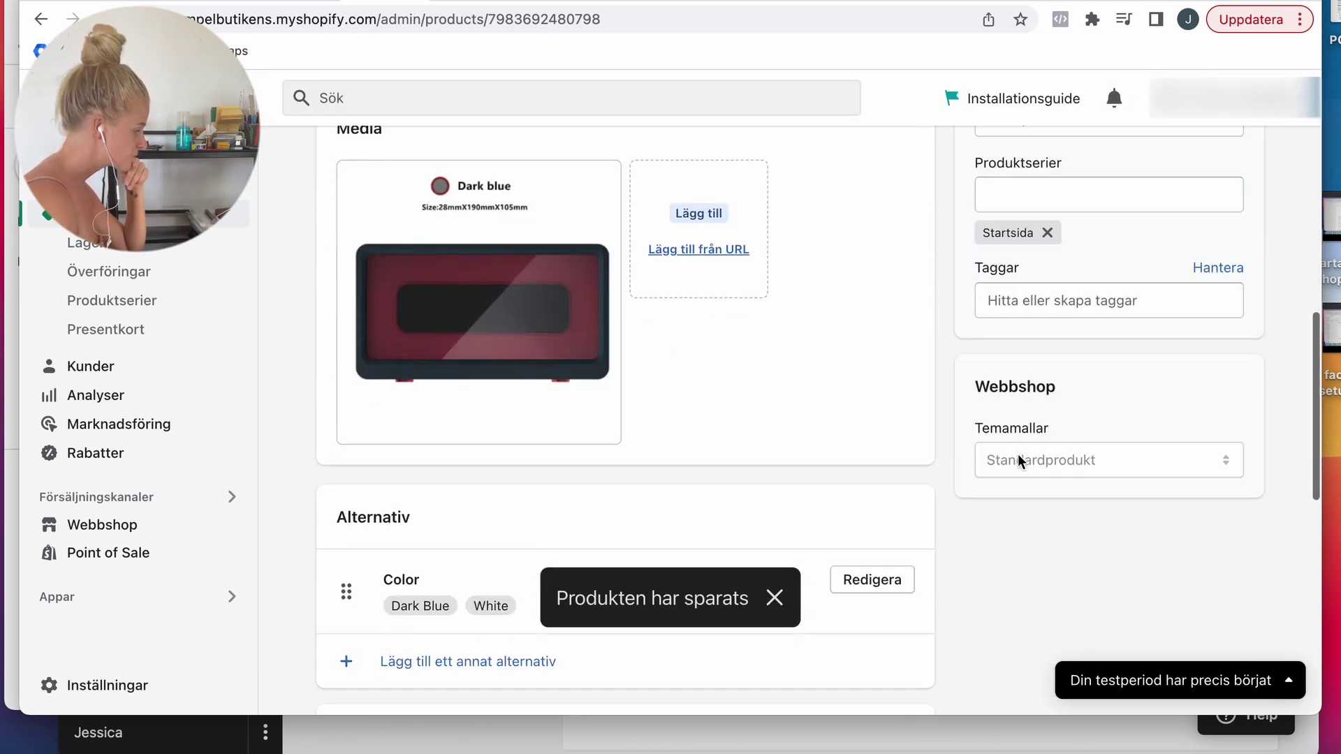
pyautogui.scroll(1, 1019, 460)
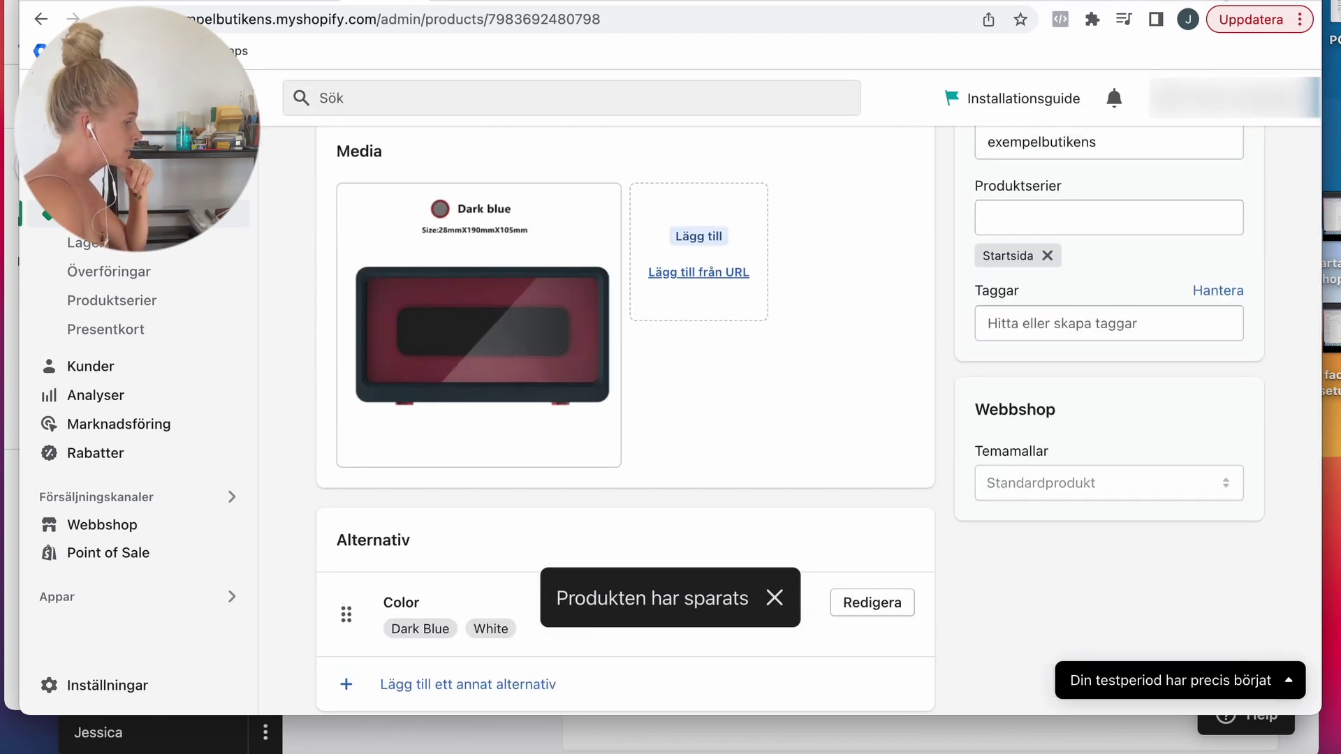
pyautogui.press('super+t')
pyautogui.write('ali')
pyautogui.press('Return')
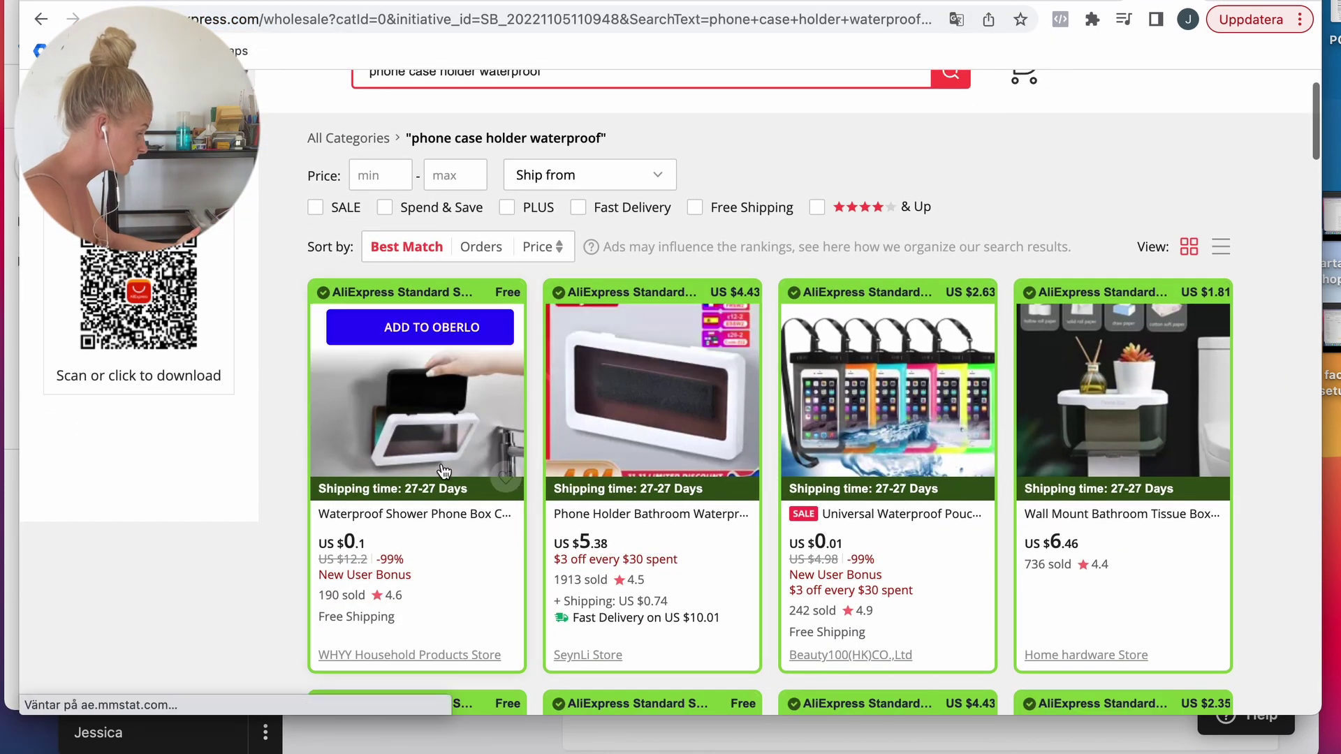
# Step: Open a waterproof phone holder listing, preview its video and images, and download the main images
pyautogui.click(430, 455)
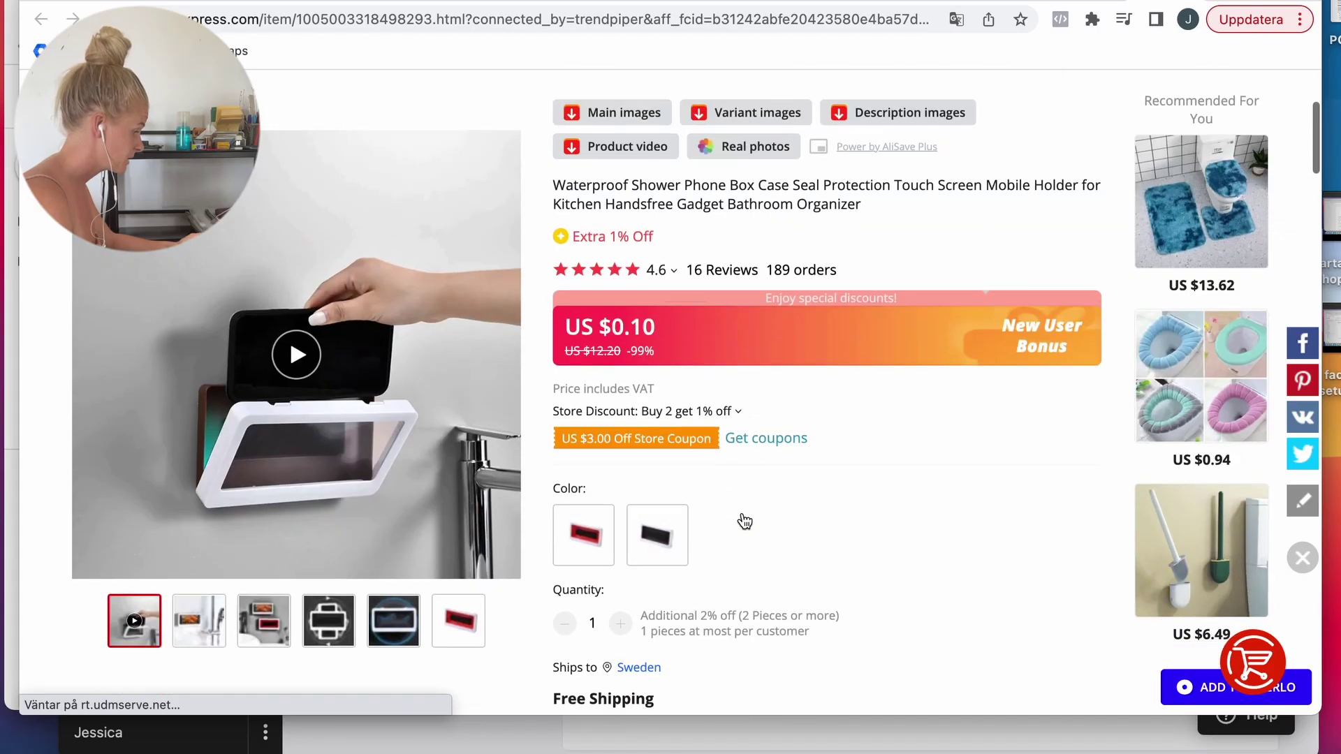
pyautogui.click(297, 358)
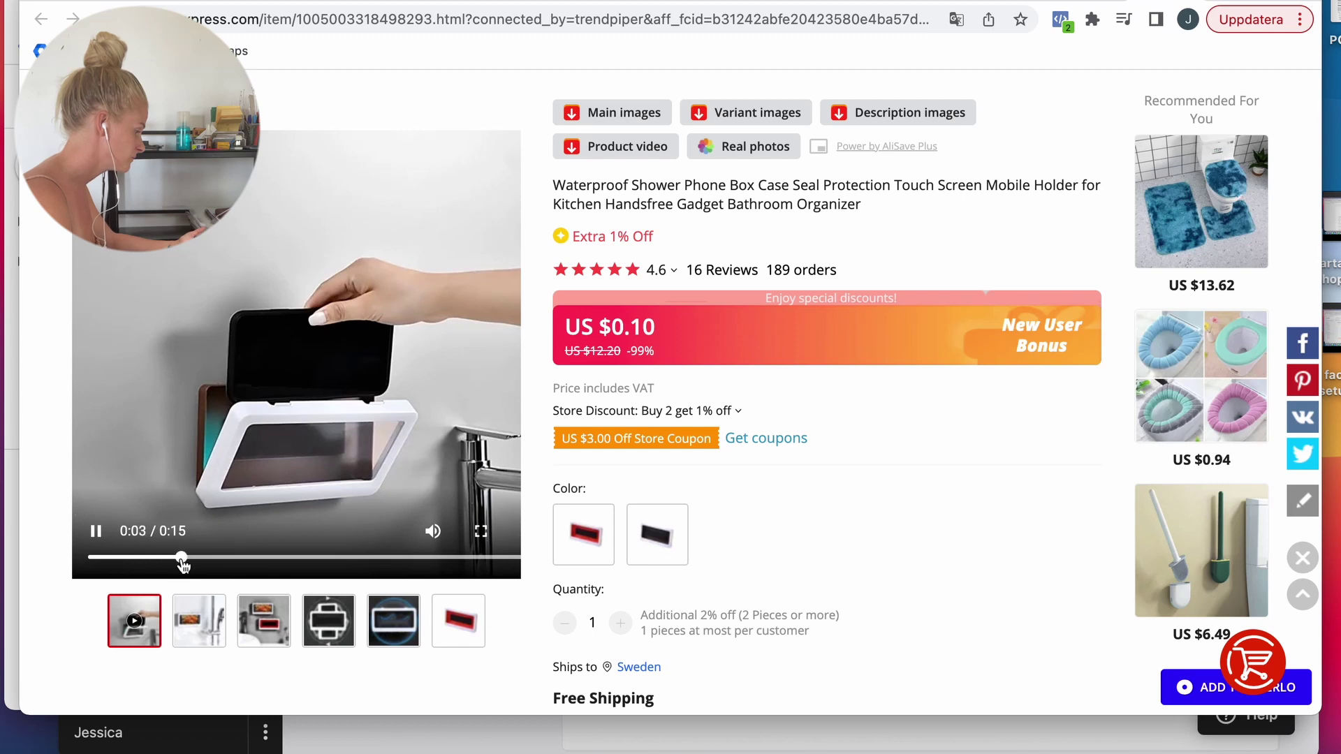
pyautogui.moveTo(182, 562); pyautogui.dragTo(456, 564)
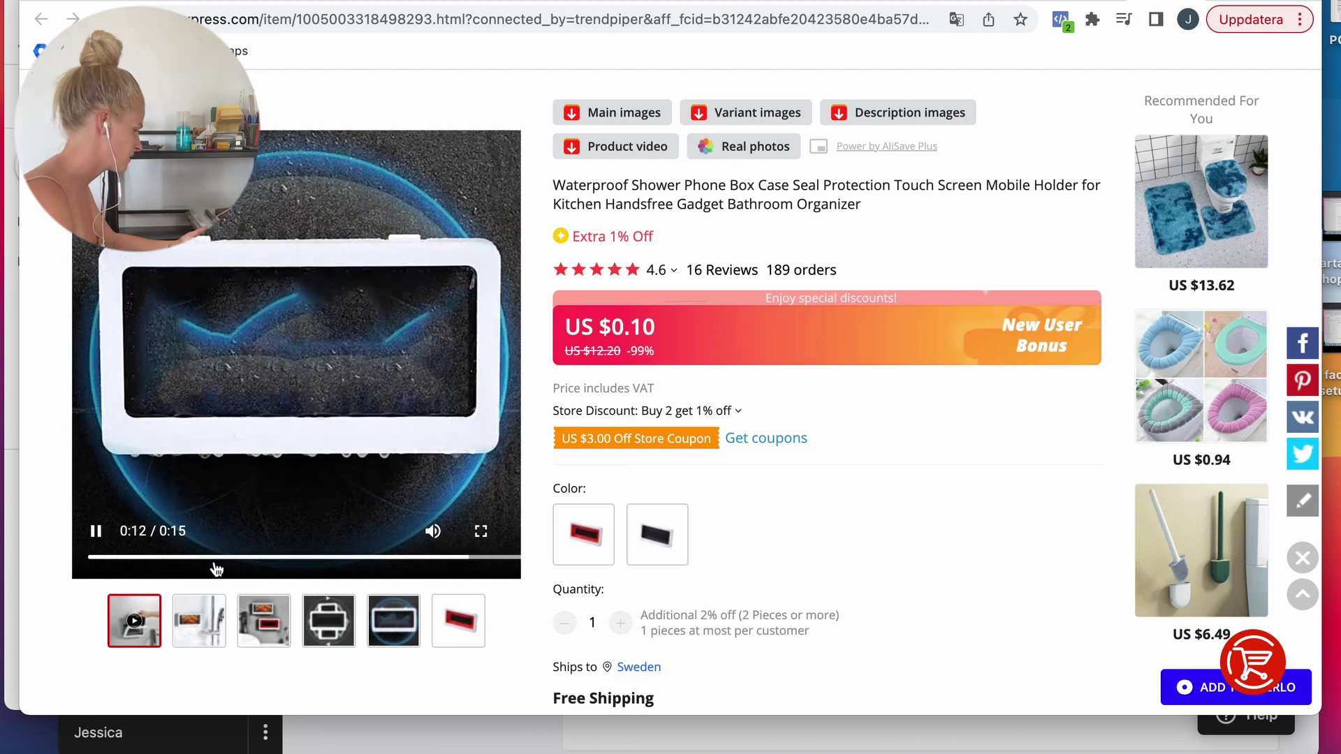
pyautogui.click(203, 620)
pyautogui.click(246, 622)
pyautogui.click(642, 112)
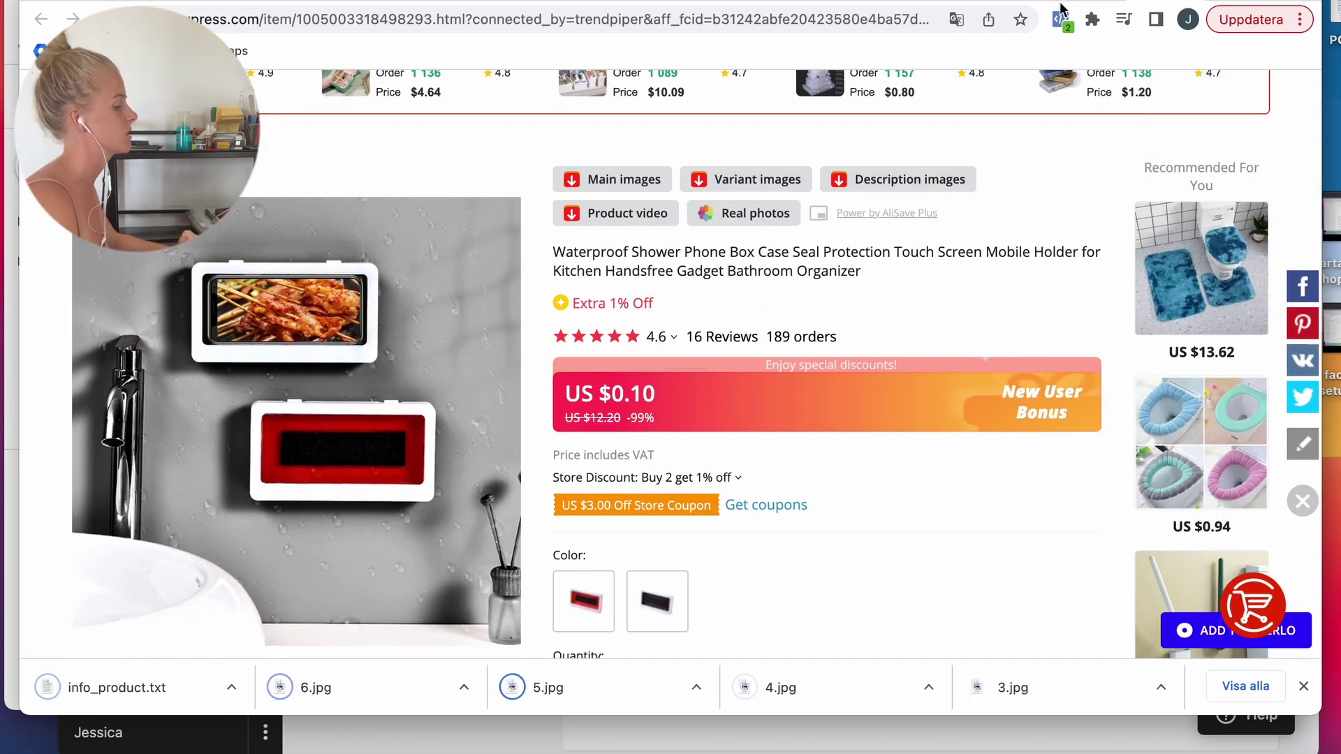
# Step: Open the waterproof bathroom phone holder listing and download its product video
pyautogui.click(1087, 1)
pyautogui.scroll(-2, 838, 335)
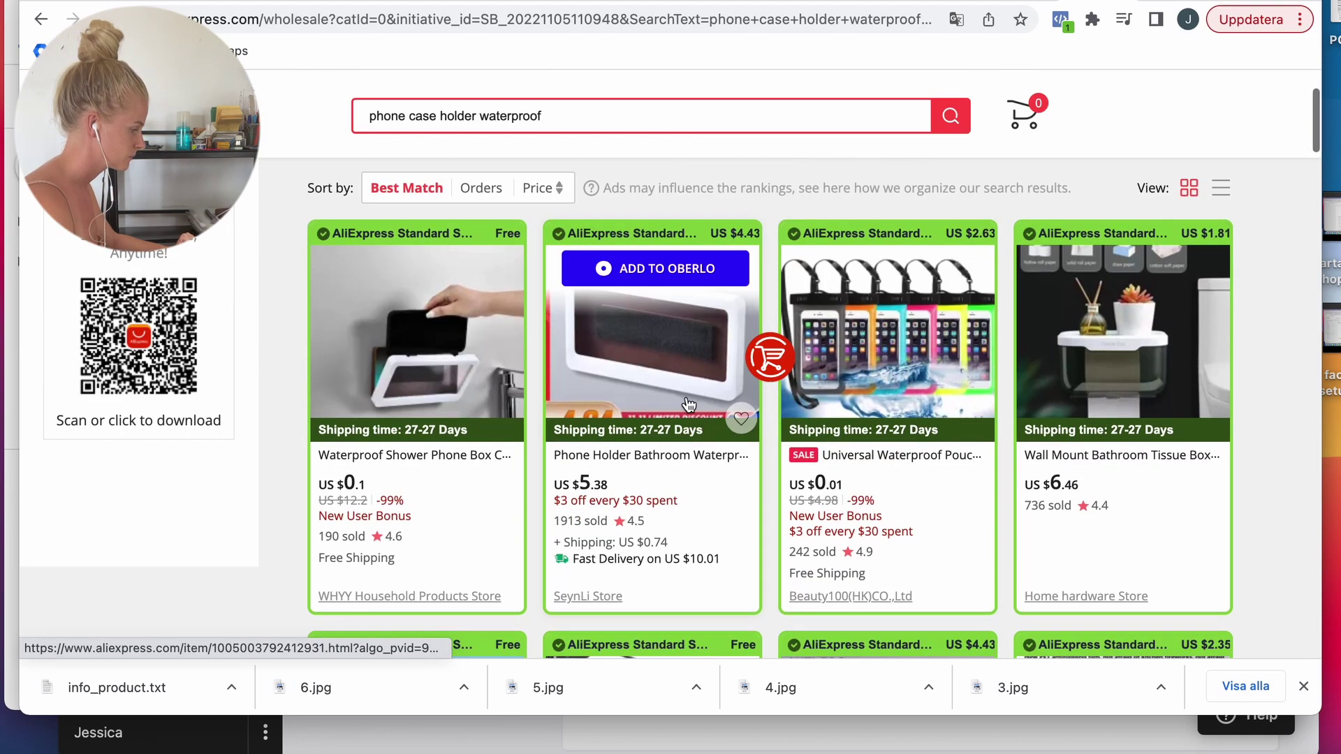
pyautogui.click(686, 396)
pyautogui.scroll(-3, 366, 413)
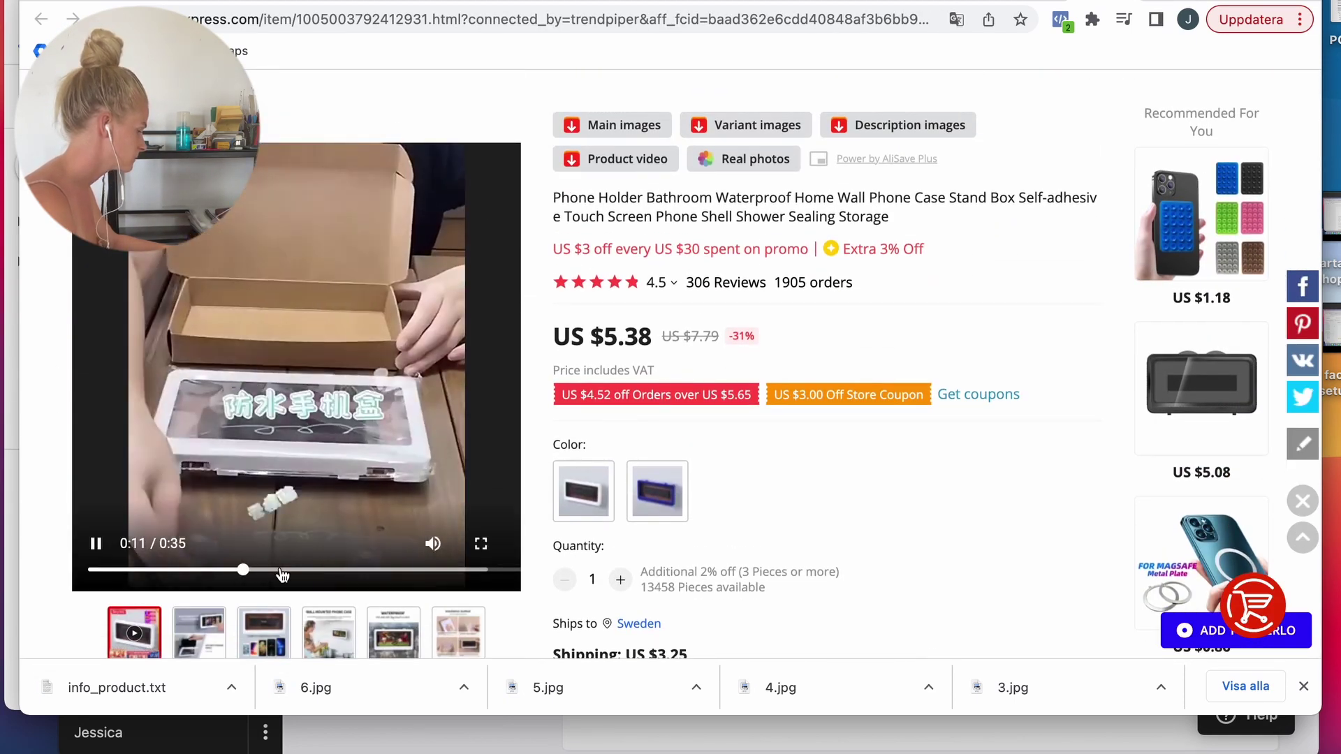
pyautogui.click(395, 570)
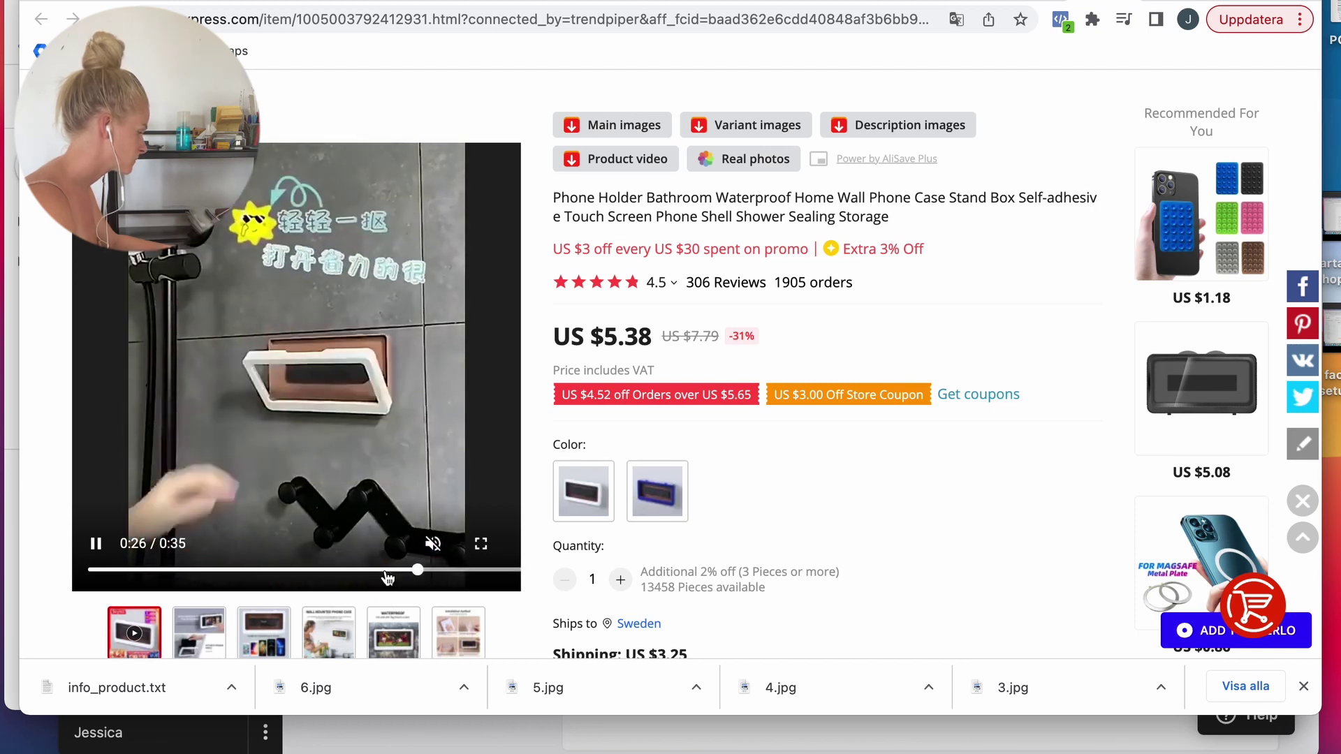
pyautogui.click(470, 308)
pyautogui.click(584, 157)
# Step: Back in Shopify, review the phone holder's full media grid
pyautogui.click(337, 1)
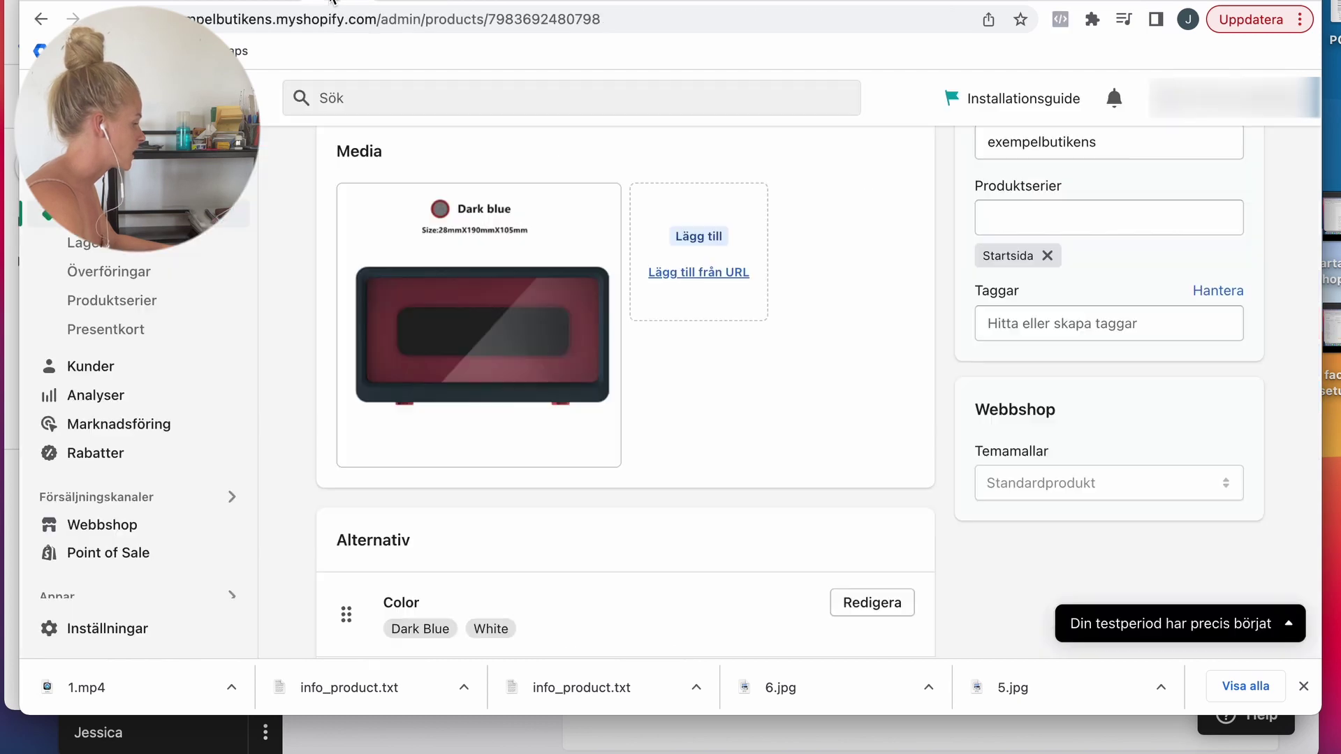
pyautogui.click(433, 338)
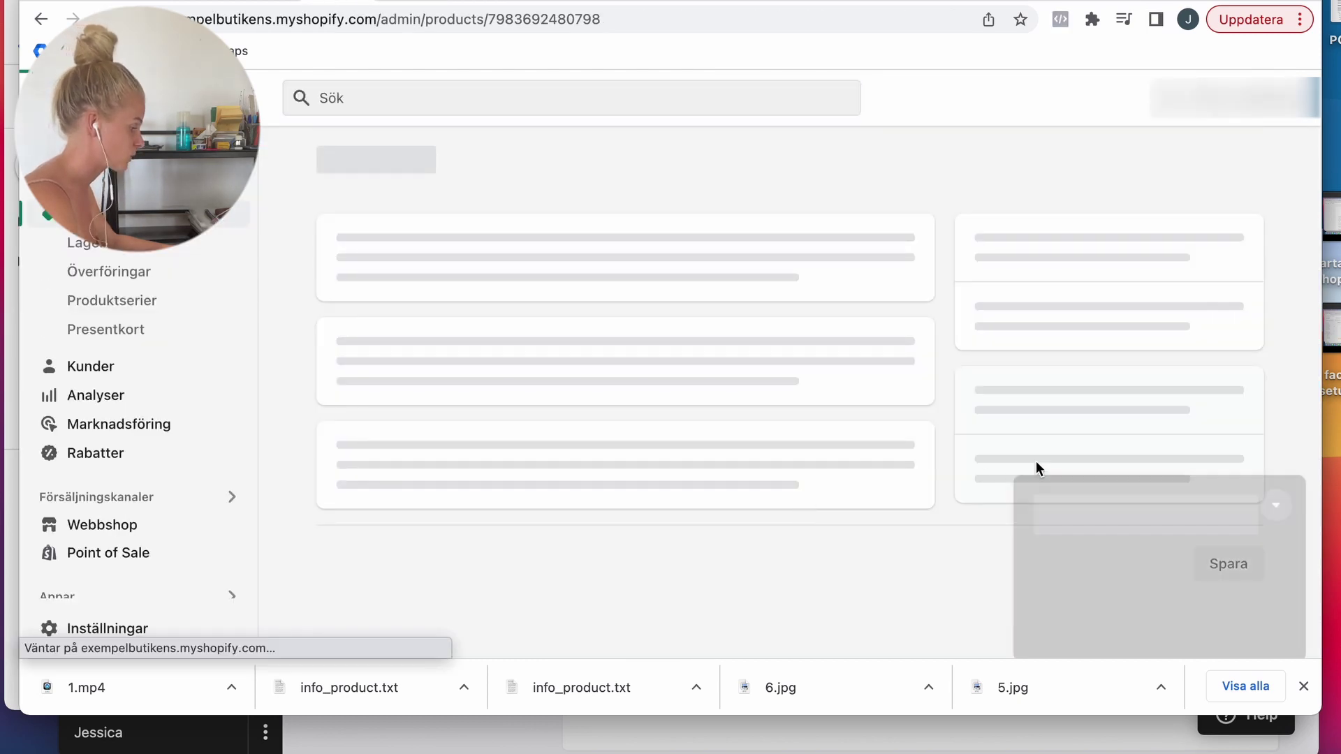
pyautogui.click(648, 206)
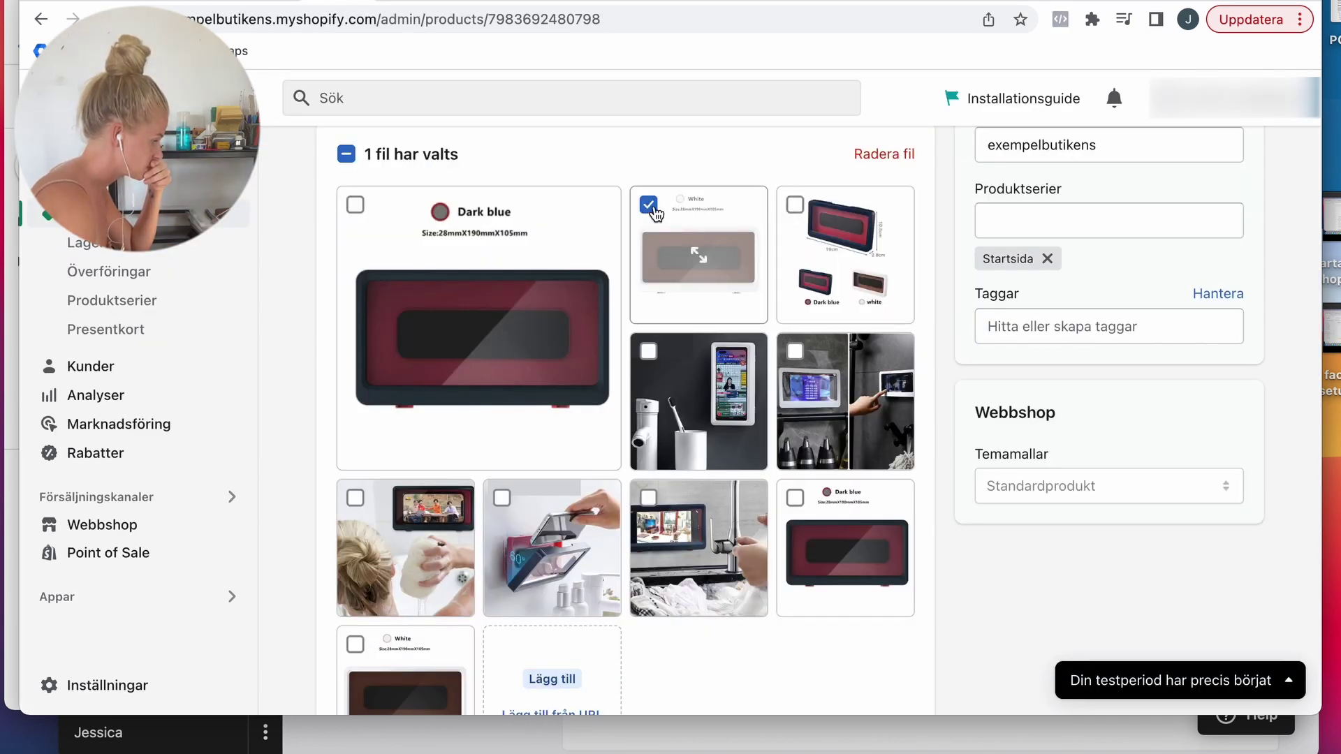
pyautogui.click(648, 204)
pyautogui.scroll(-10, 1012, 423)
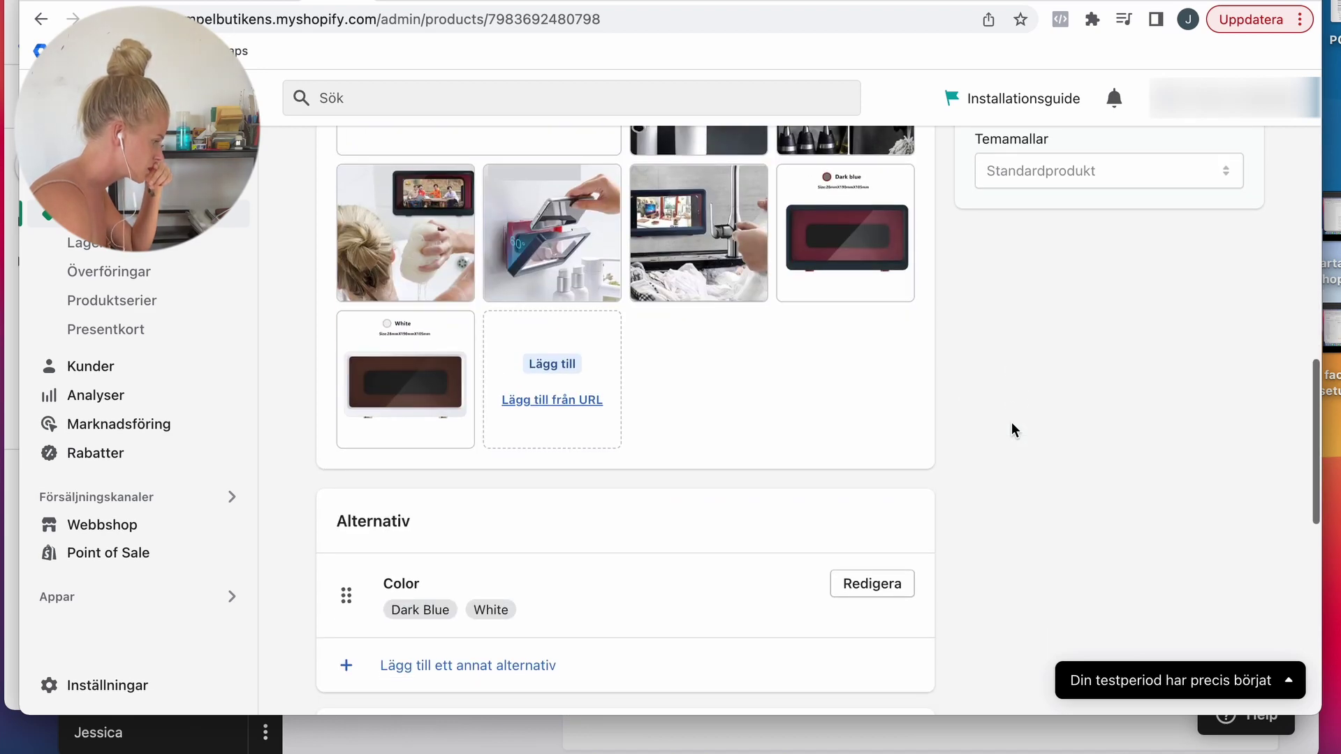
pyautogui.scroll(6, 1011, 421)
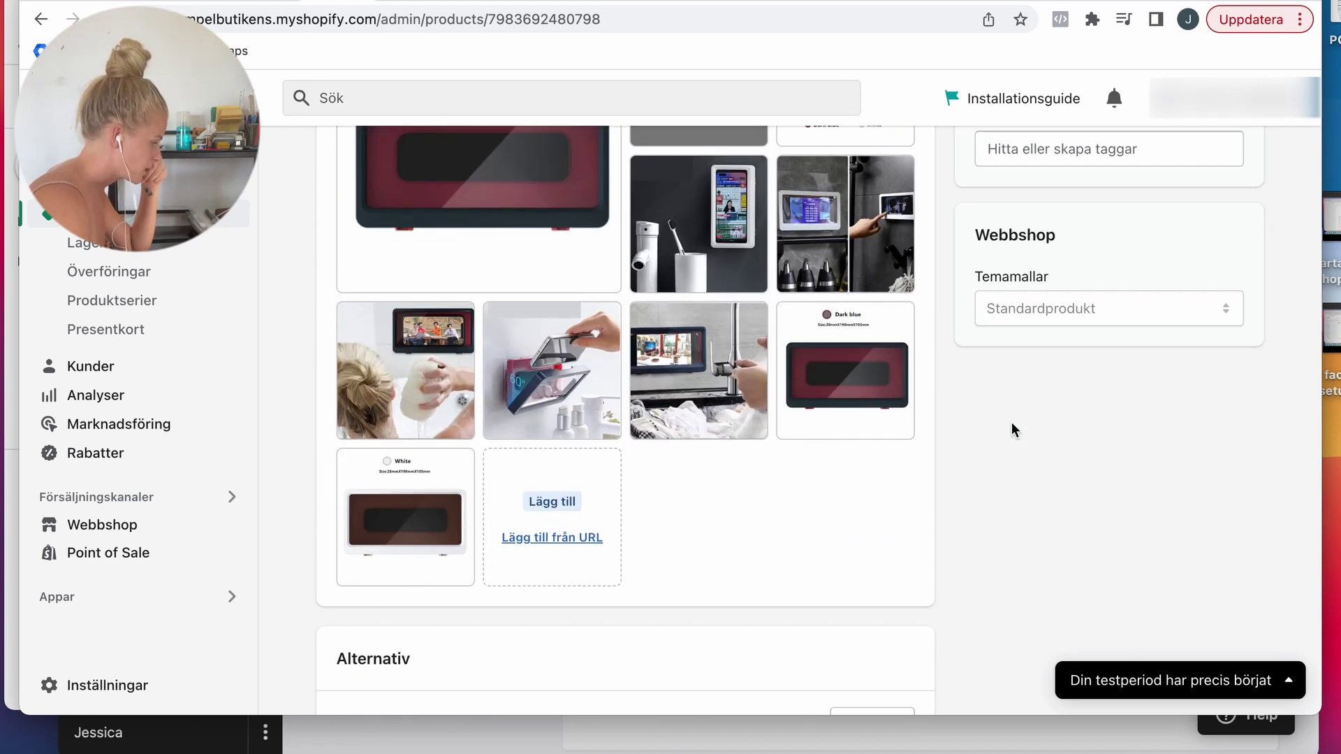
pyautogui.scroll(-6, 1011, 422)
pyautogui.scroll(6, 1011, 421)
pyautogui.scroll(-4, 1011, 422)
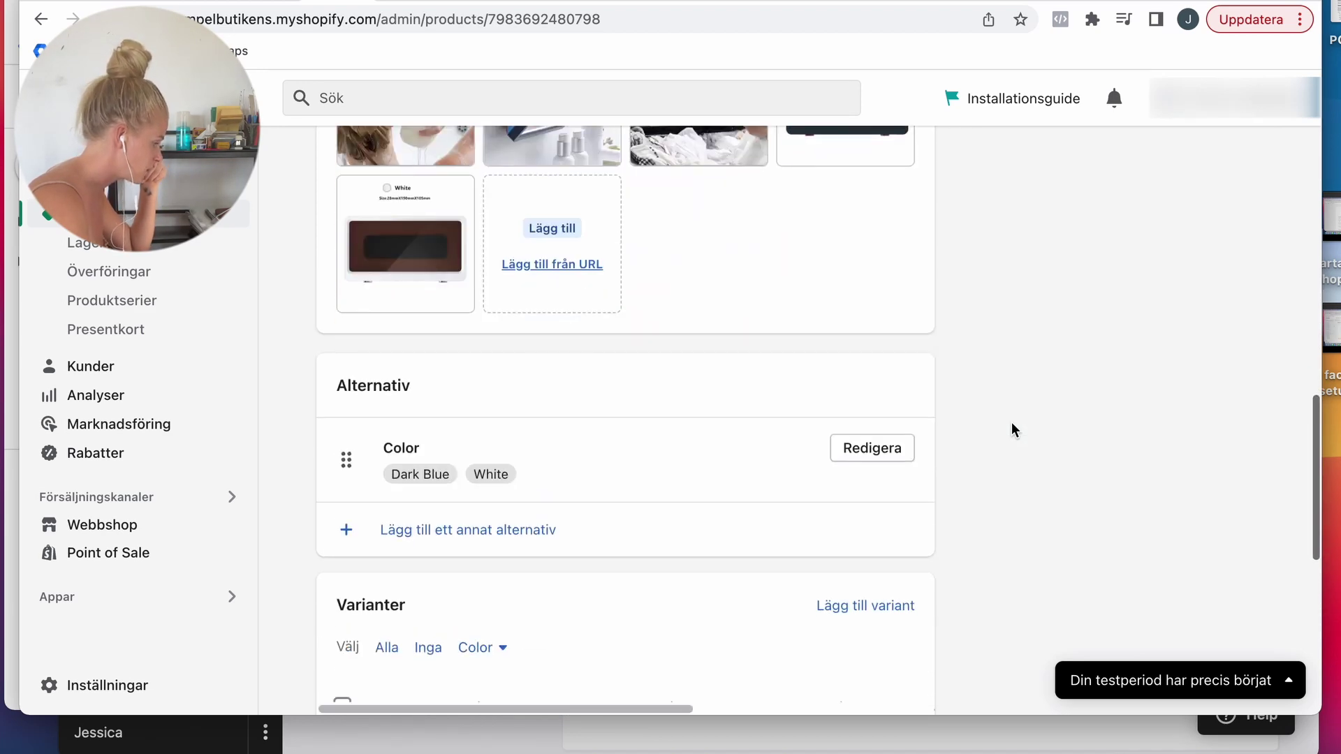
pyautogui.scroll(8, 1011, 421)
pyautogui.scroll(-1, 1011, 422)
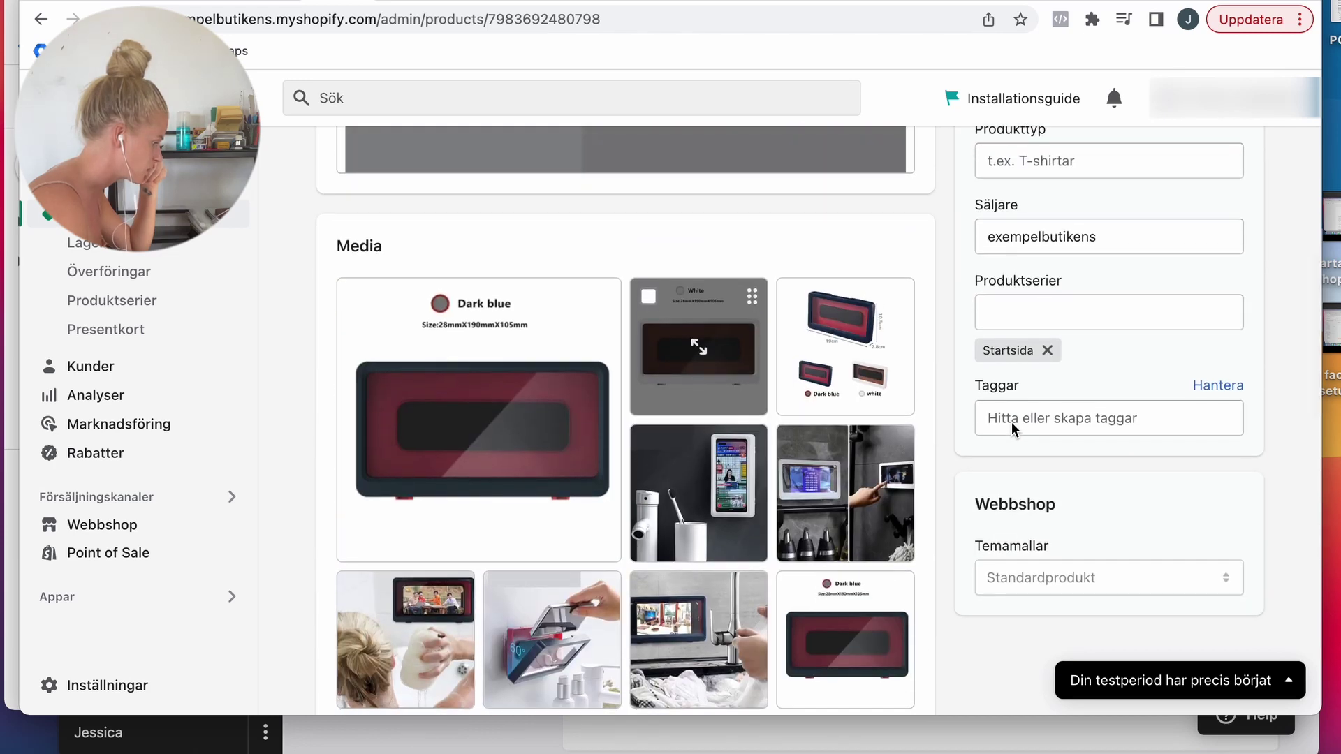
pyautogui.scroll(-4, 1011, 422)
pyautogui.scroll(-2, 1012, 428)
pyautogui.scroll(5, 1012, 428)
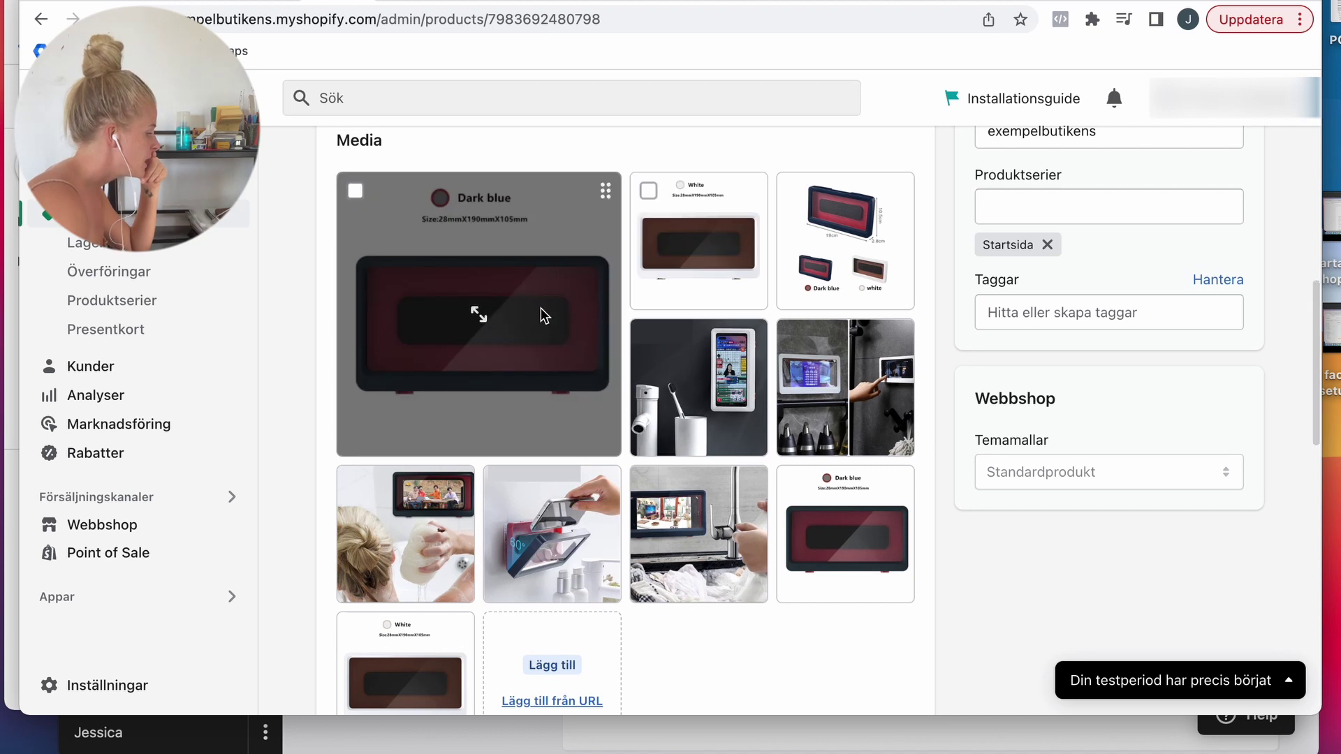
# Step: Free-form crop the Dark blue main image to remove its title text, and save
pyautogui.click(541, 311)
pyautogui.click(65, 682)
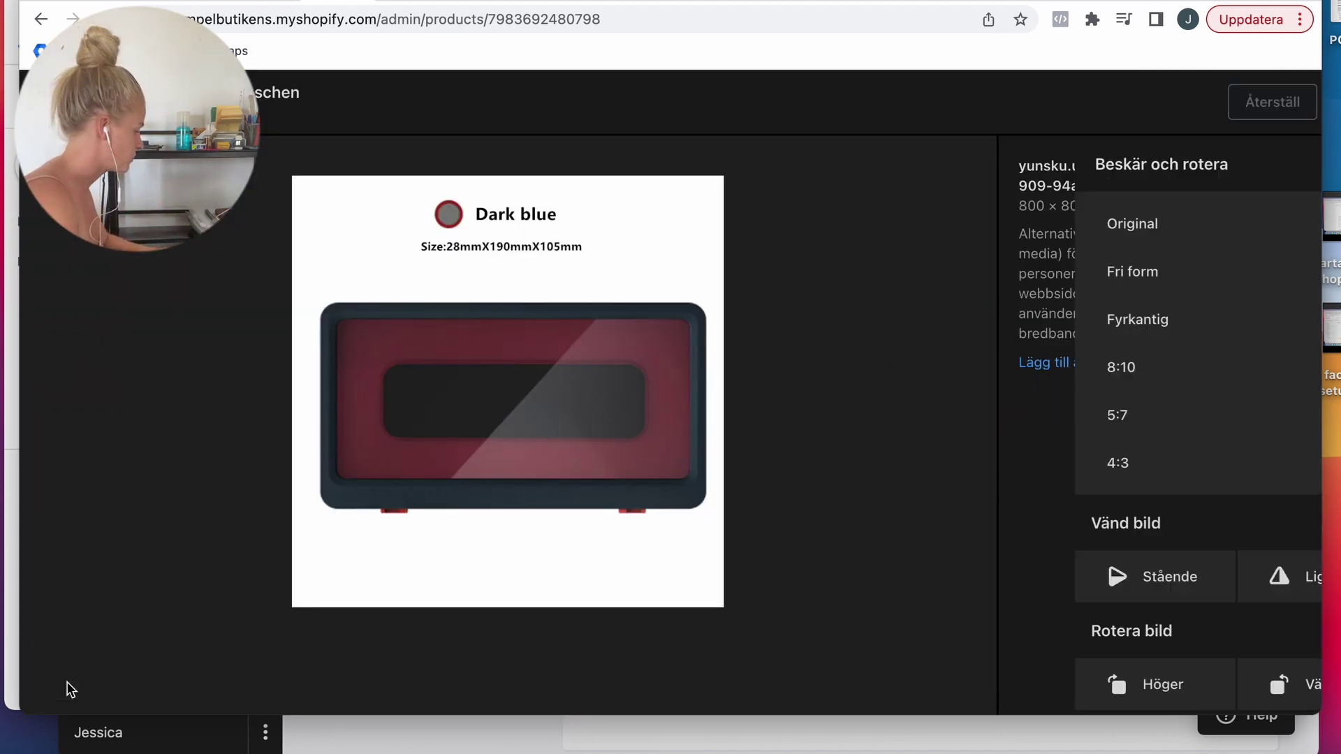
pyautogui.click(1040, 276)
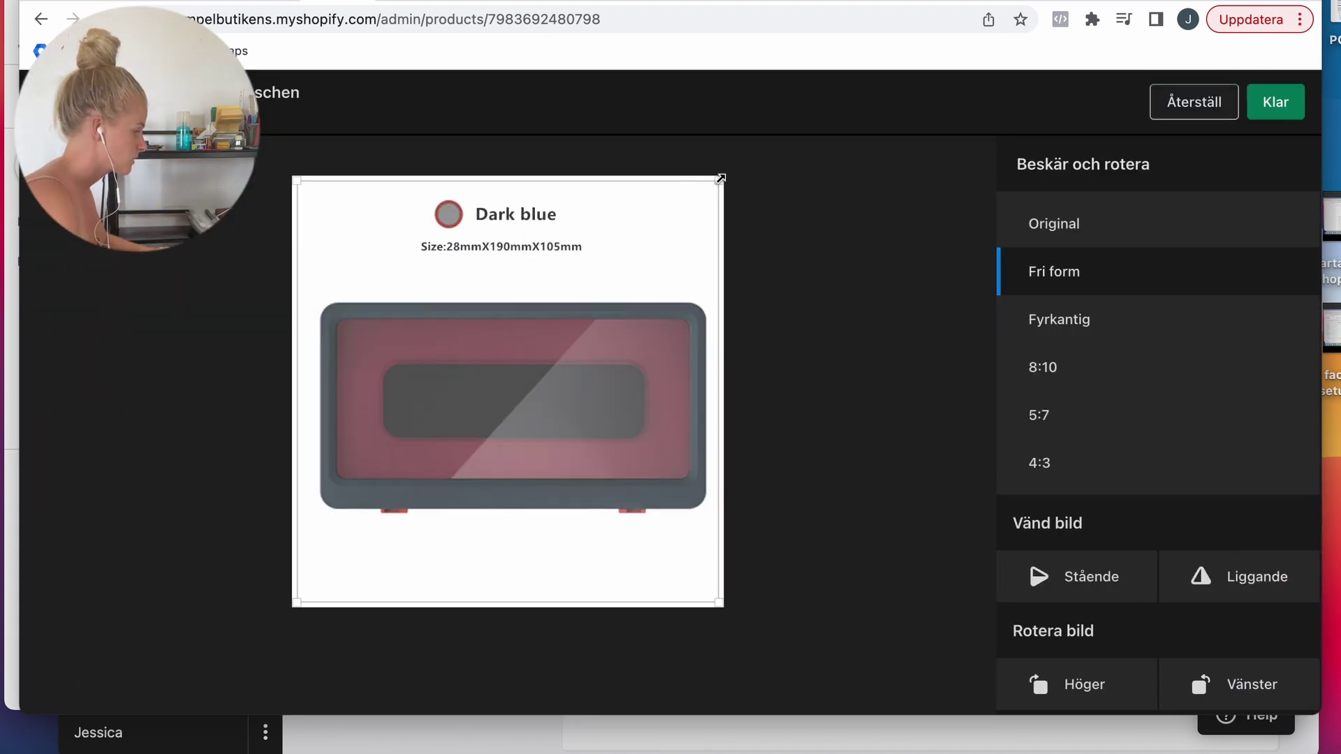
pyautogui.moveTo(720, 179); pyautogui.dragTo(720, 254)
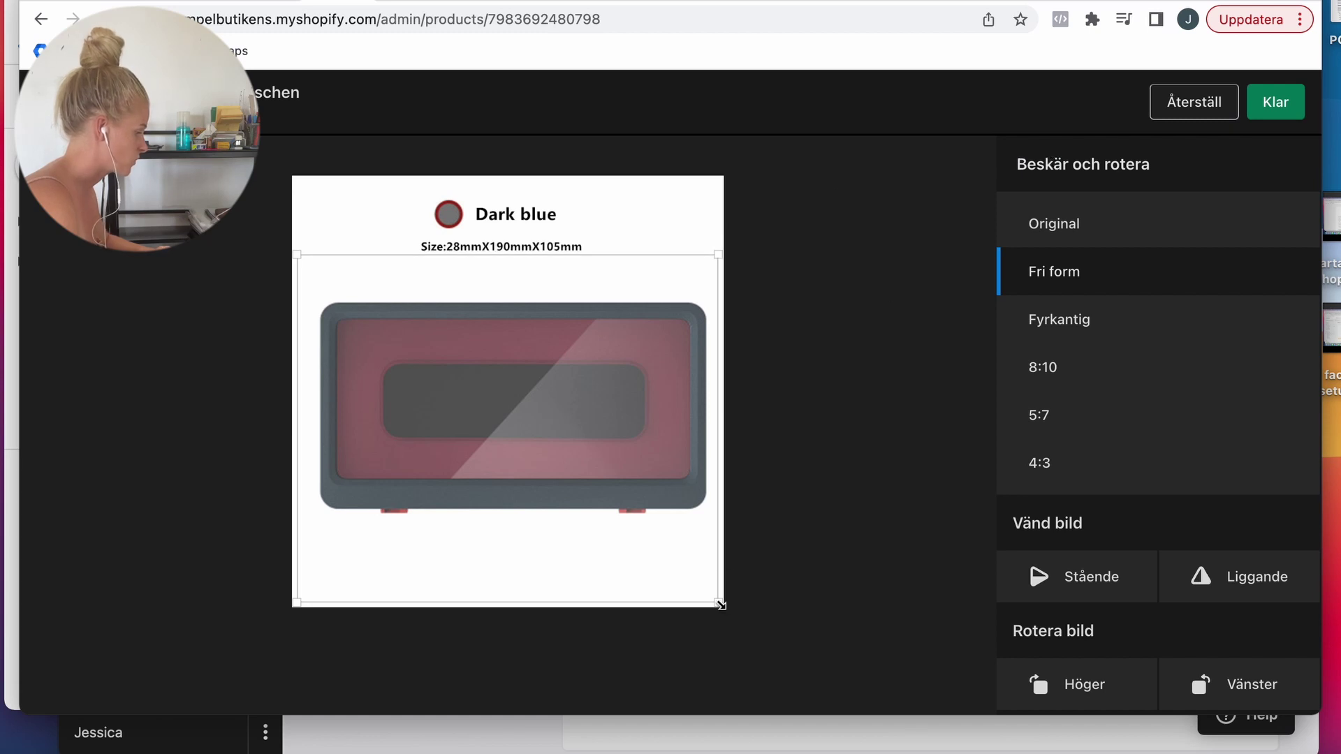
pyautogui.moveTo(719, 605); pyautogui.dragTo(719, 580)
pyautogui.click(1263, 103)
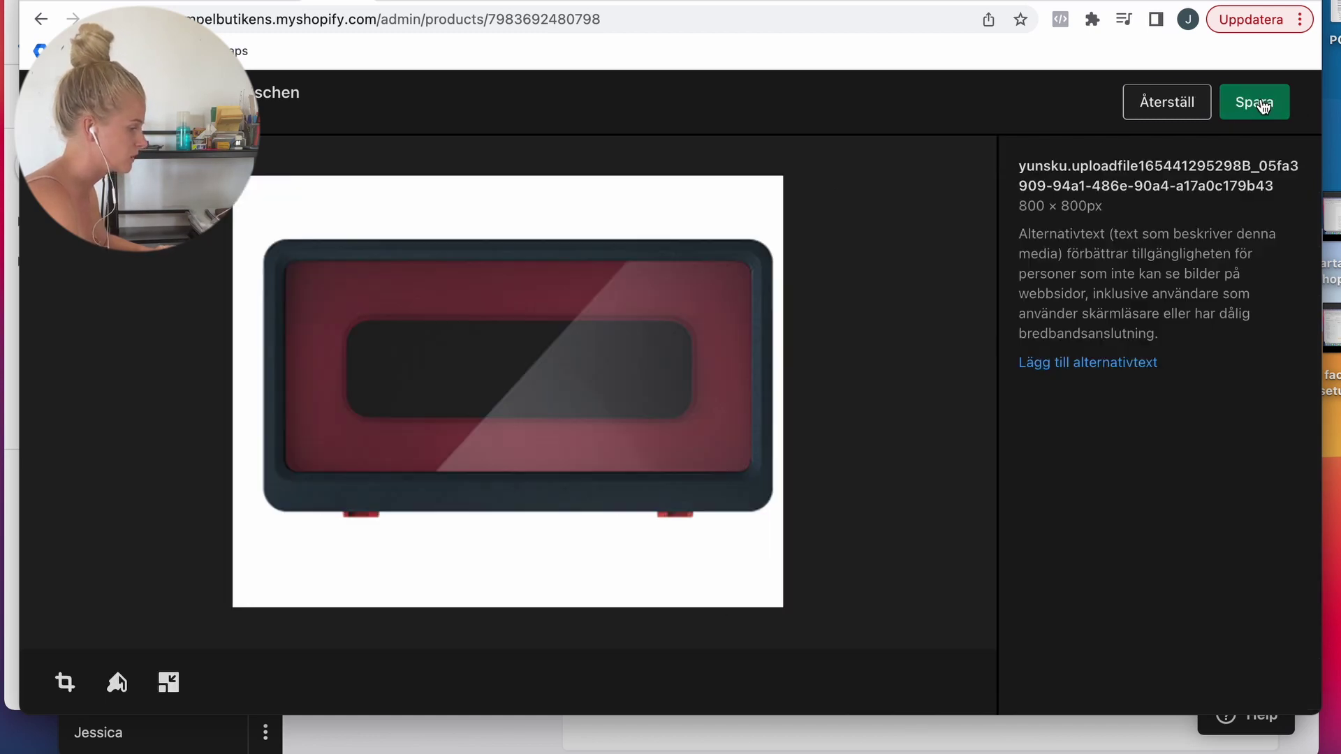
pyautogui.click(1263, 104)
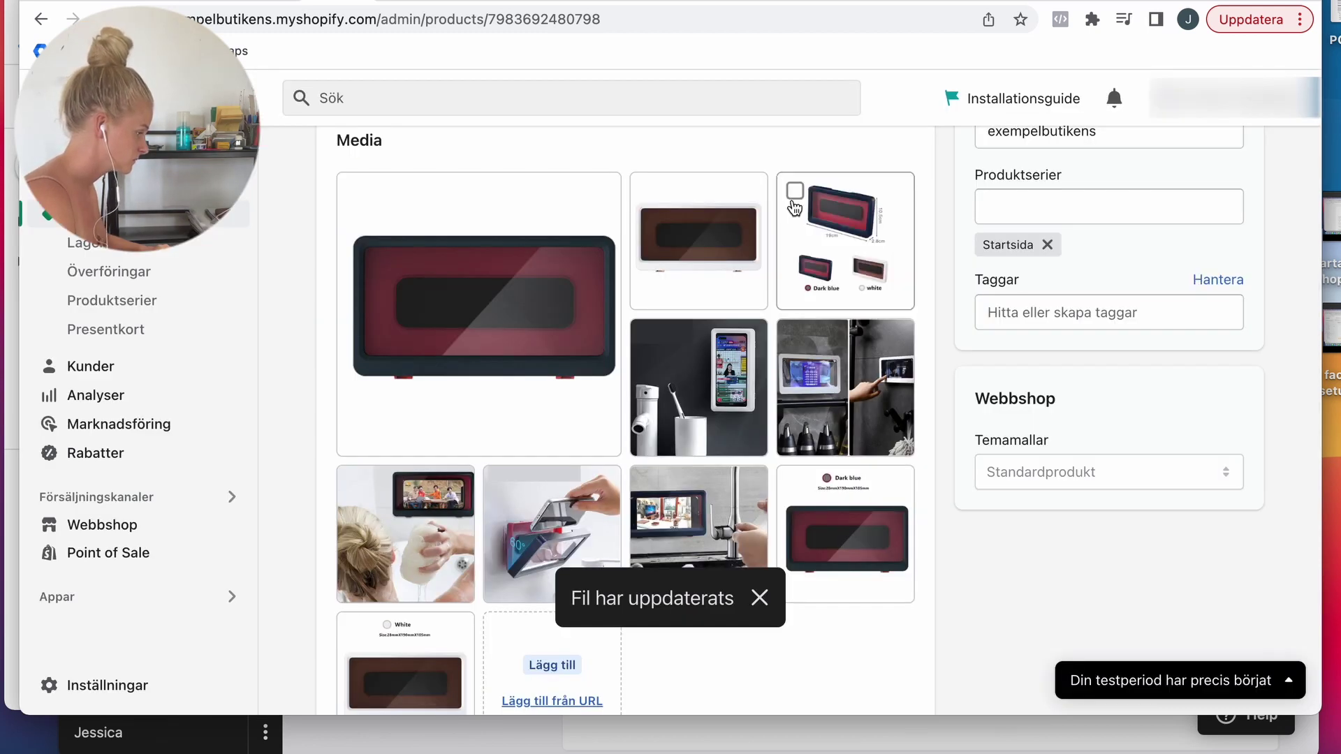
# Step: Delete the size chart image from the product's media
pyautogui.click(794, 191)
pyautogui.click(882, 141)
pyautogui.click(903, 458)
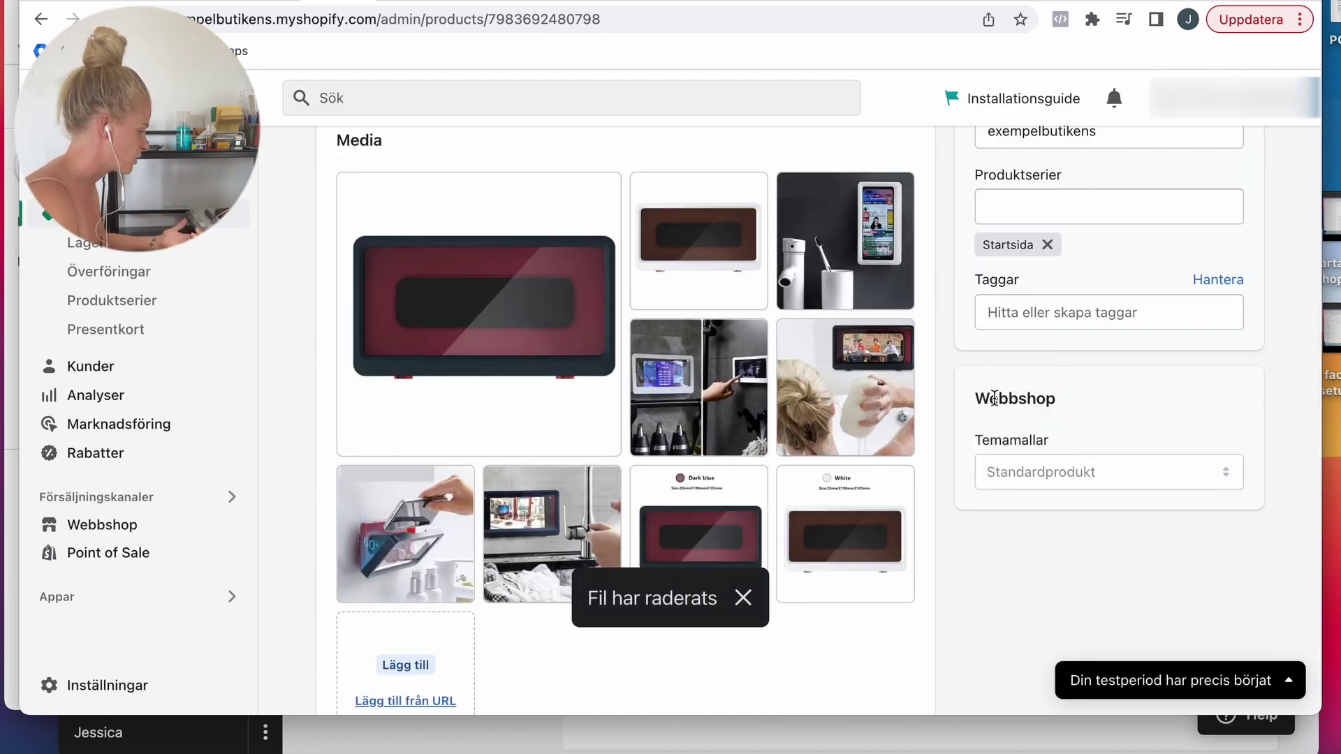
# Step: Preview, then delete the bathroom sink photo from the product media
pyautogui.scroll(1, 921, 370)
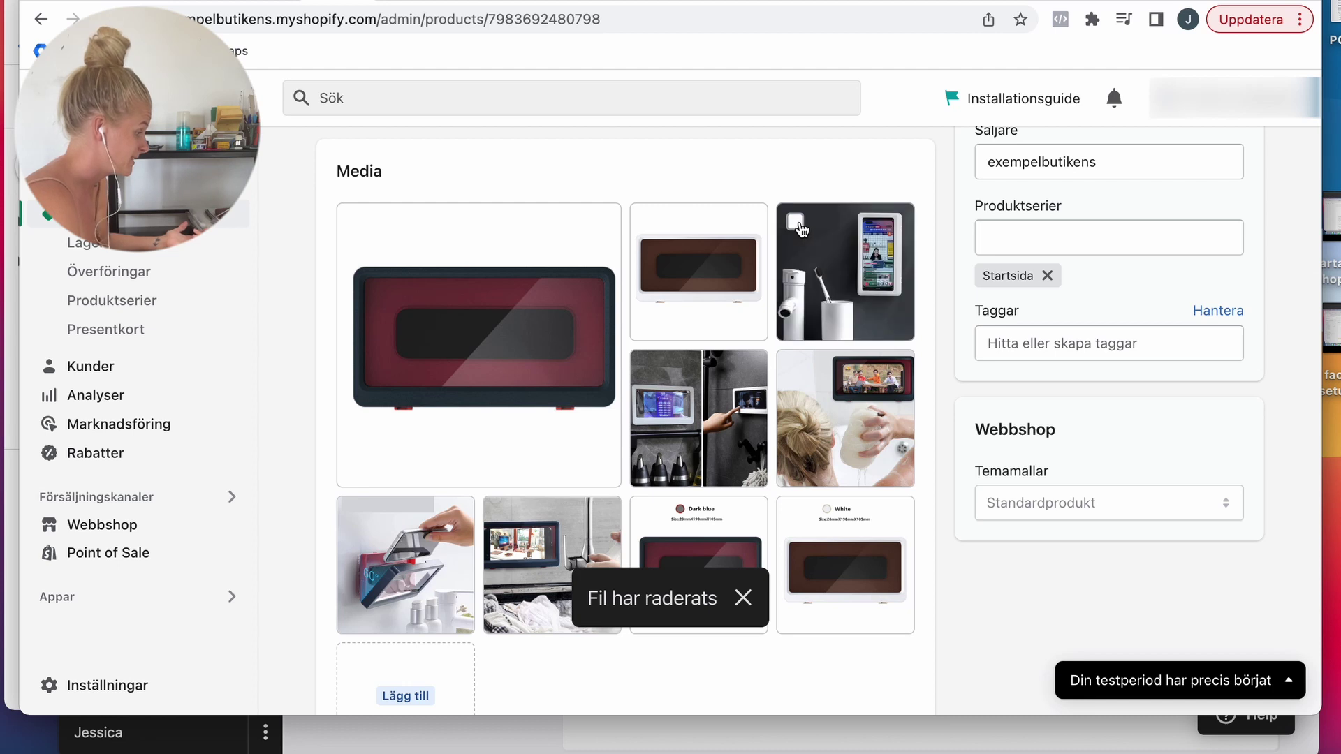
pyautogui.click(866, 269)
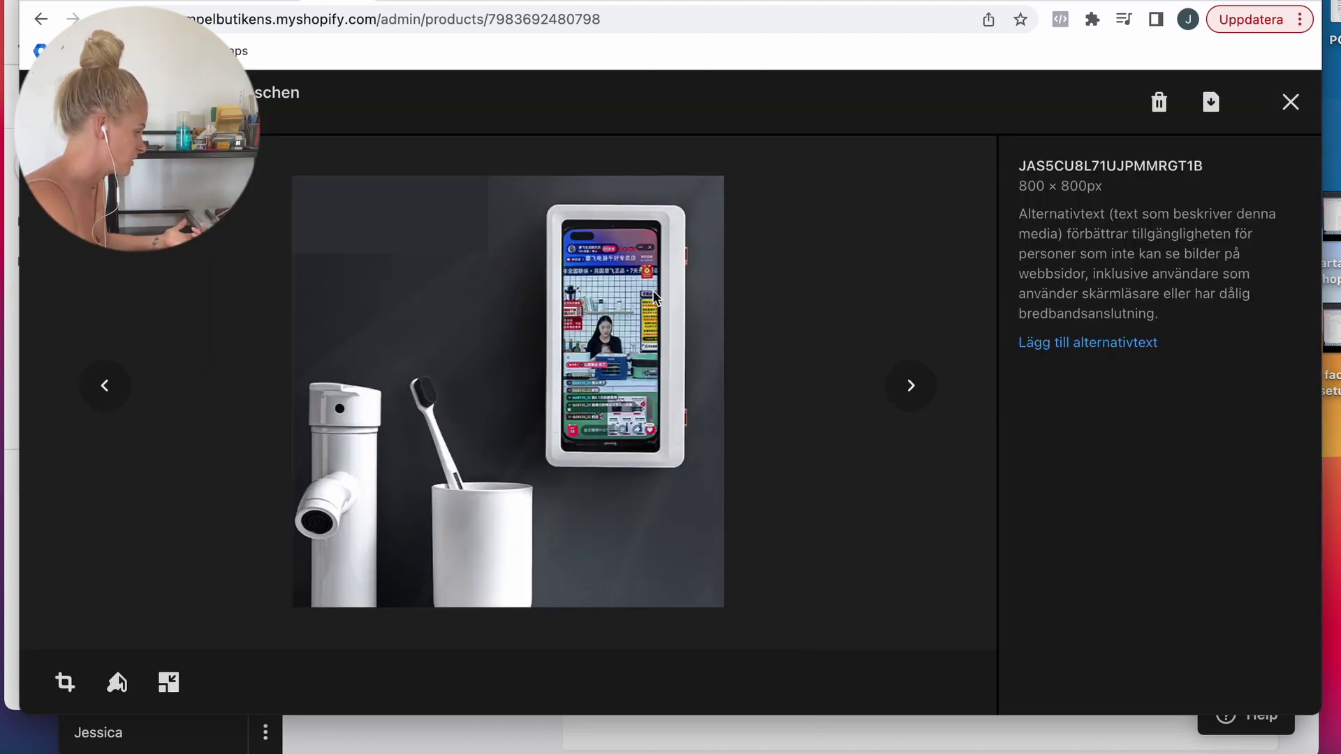
pyautogui.click(1290, 102)
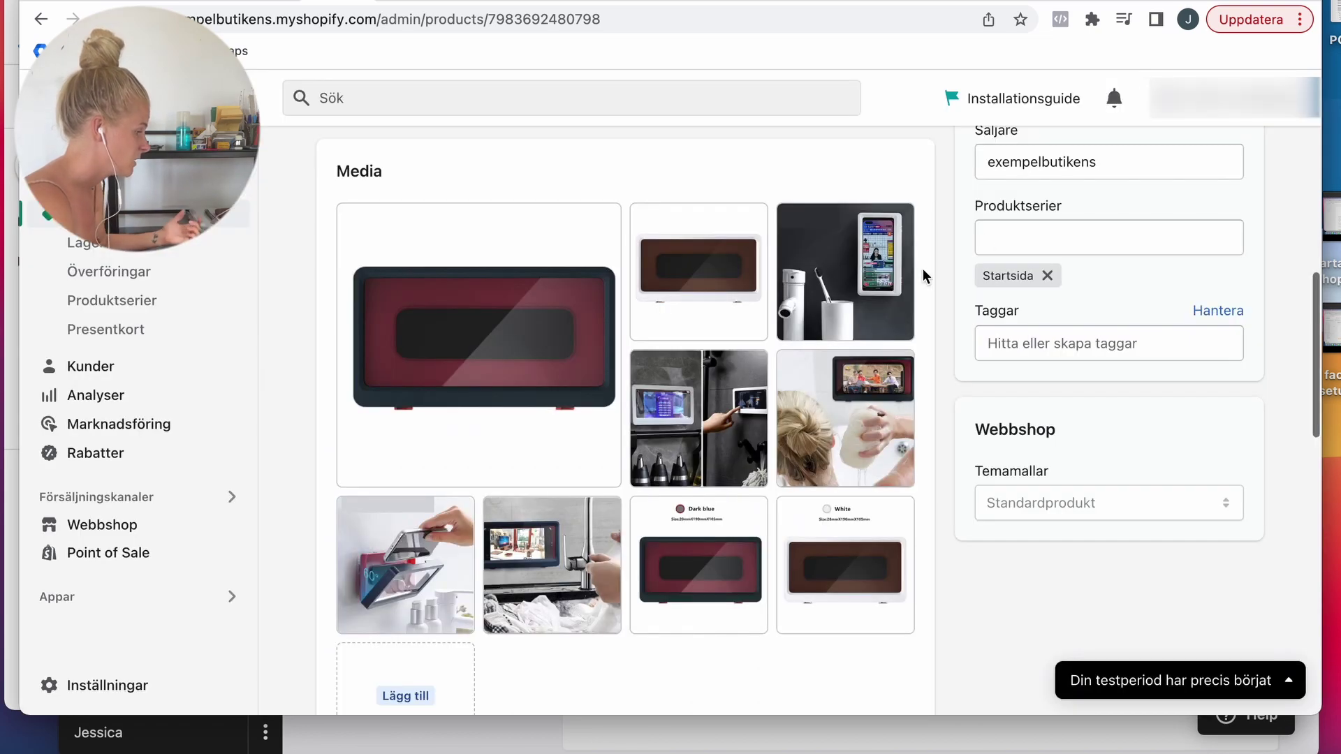
pyautogui.click(794, 221)
pyautogui.click(866, 173)
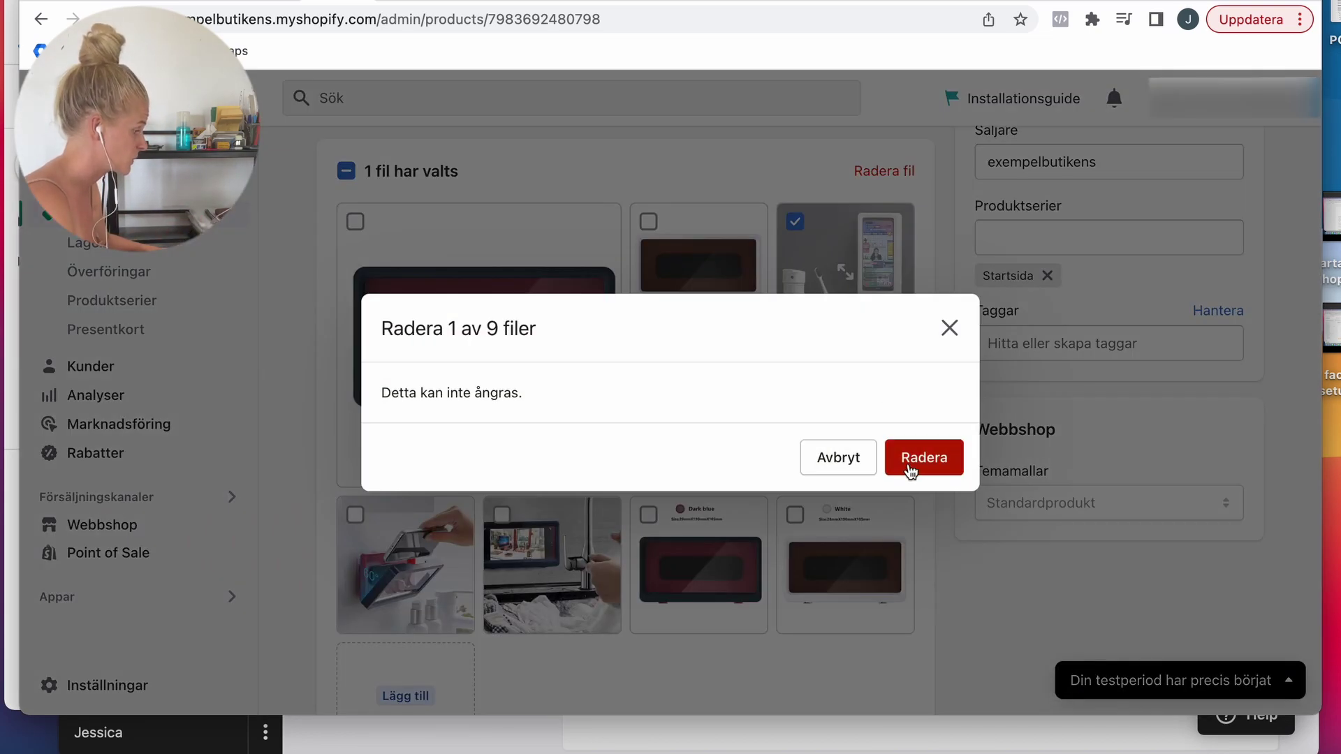
pyautogui.click(909, 471)
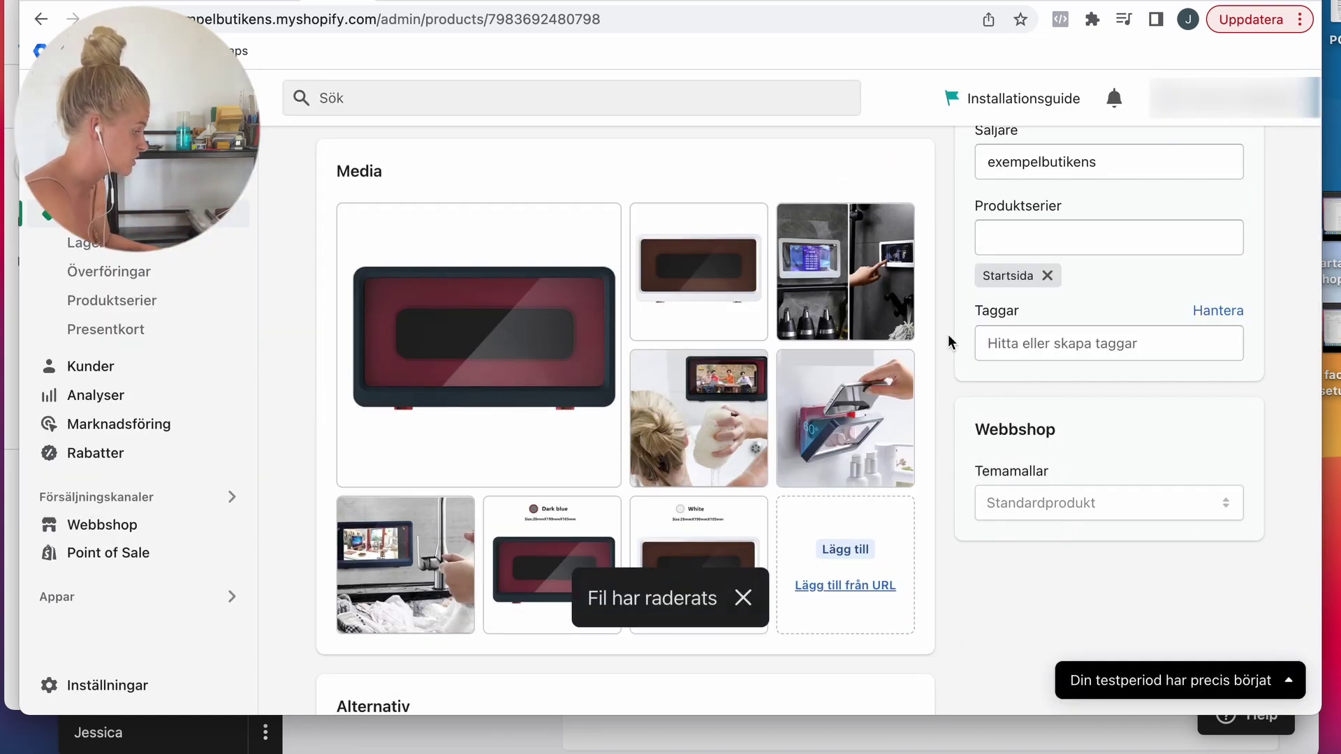
# Step: Preview, then delete the split shower-wall photo from the product media
pyautogui.click(848, 273)
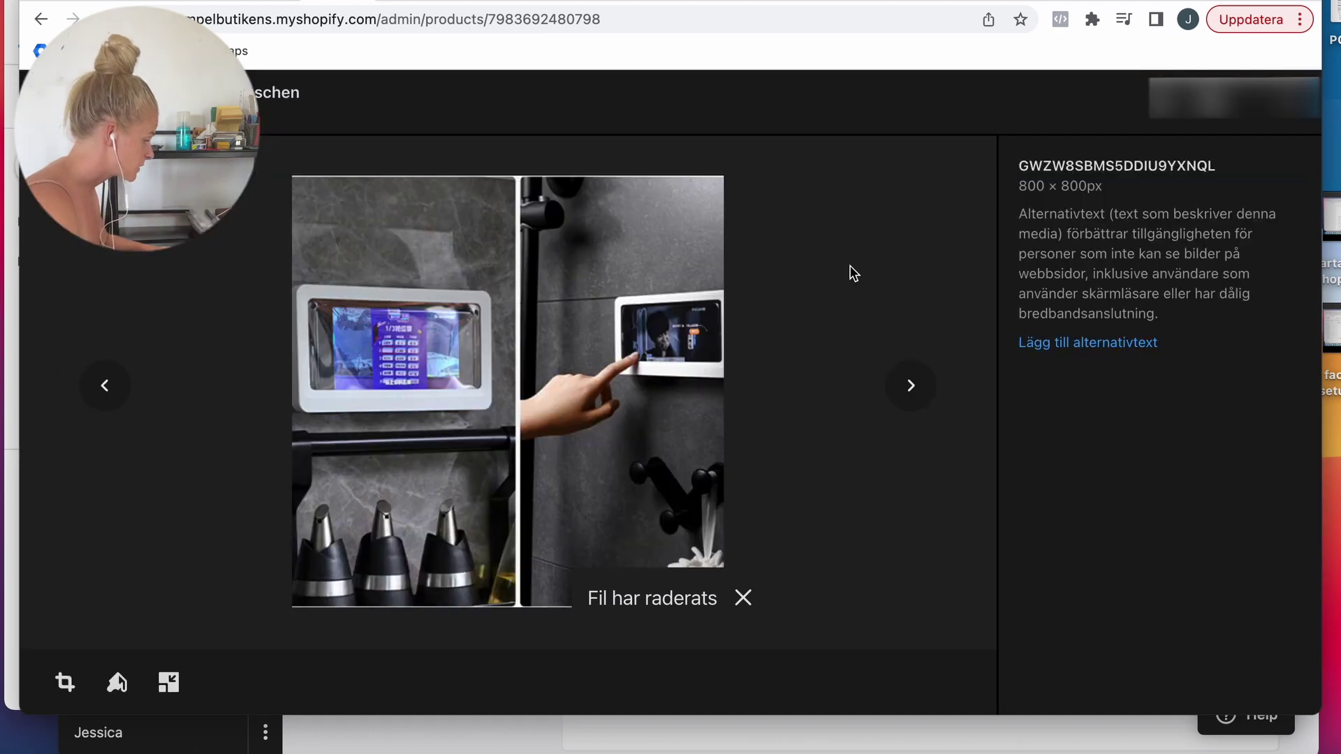
pyautogui.click(1295, 105)
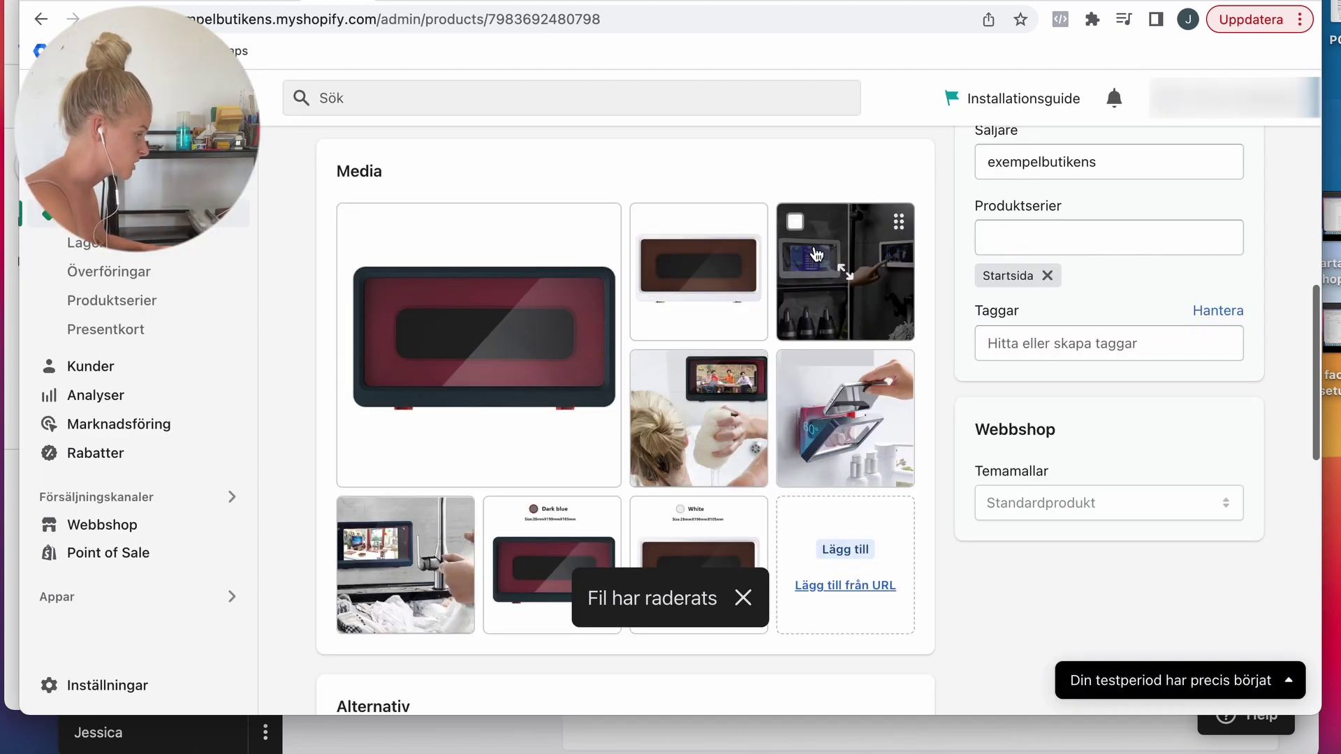
pyautogui.click(795, 222)
pyautogui.click(881, 172)
pyautogui.click(926, 454)
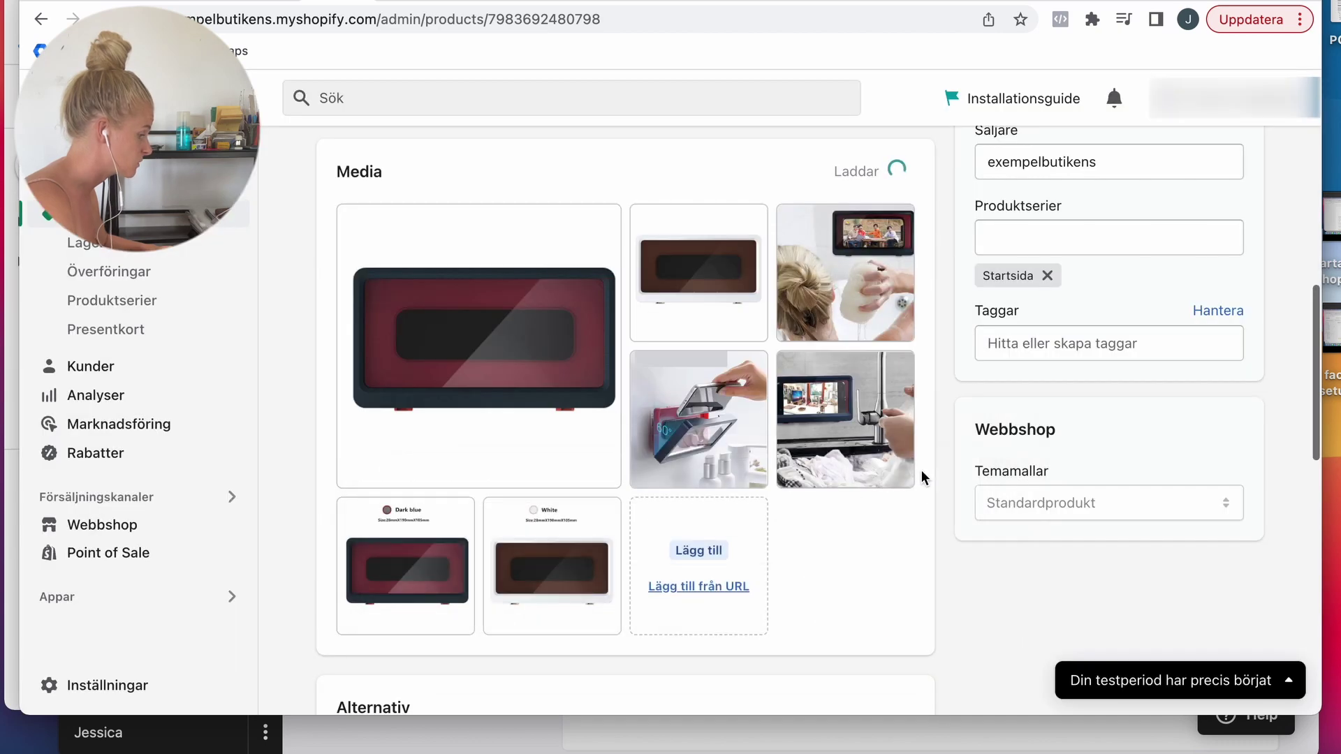
pyautogui.scroll(-3, 1006, 434)
pyautogui.scroll(2, 500, 443)
# Step: Upload 1.jpg from the AliSavePlus phone holder main_images folder to the product's media
pyautogui.click(668, 403)
pyautogui.click(477, 178)
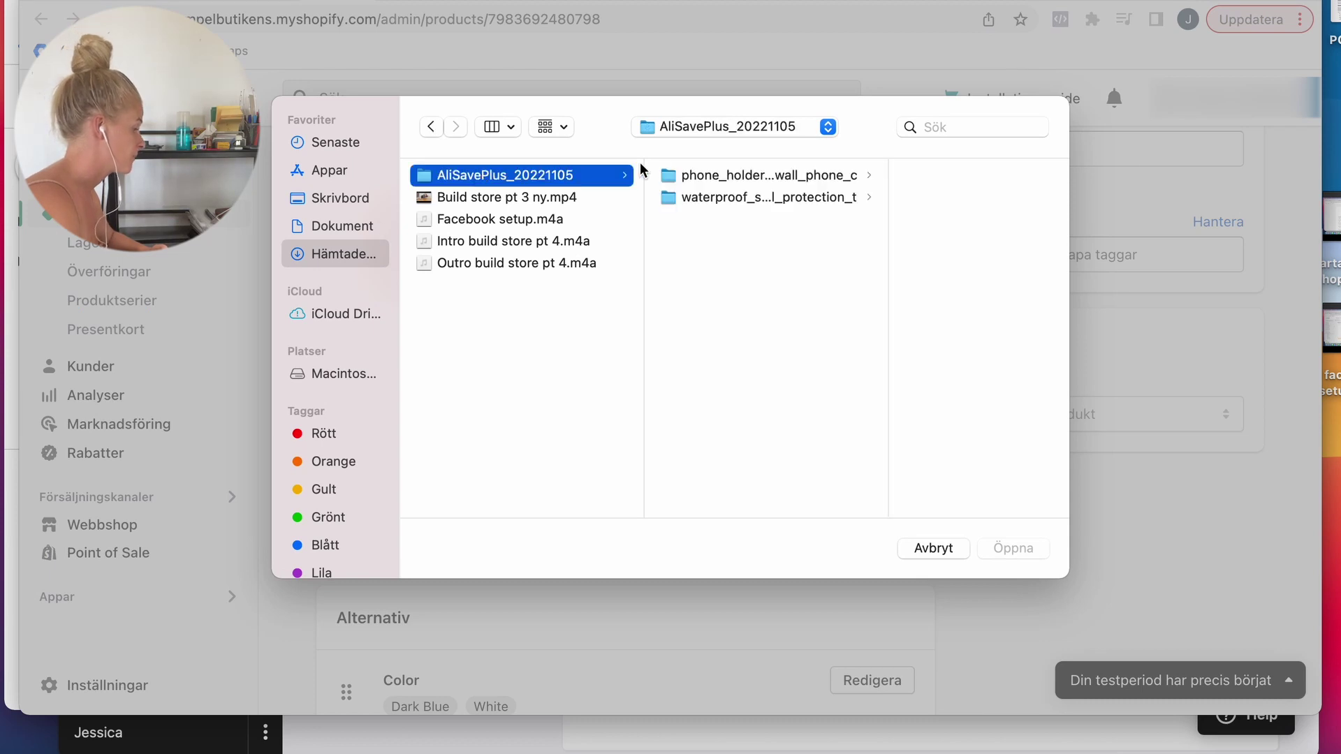
pyautogui.click(713, 176)
pyautogui.click(867, 192)
pyautogui.press('Right')
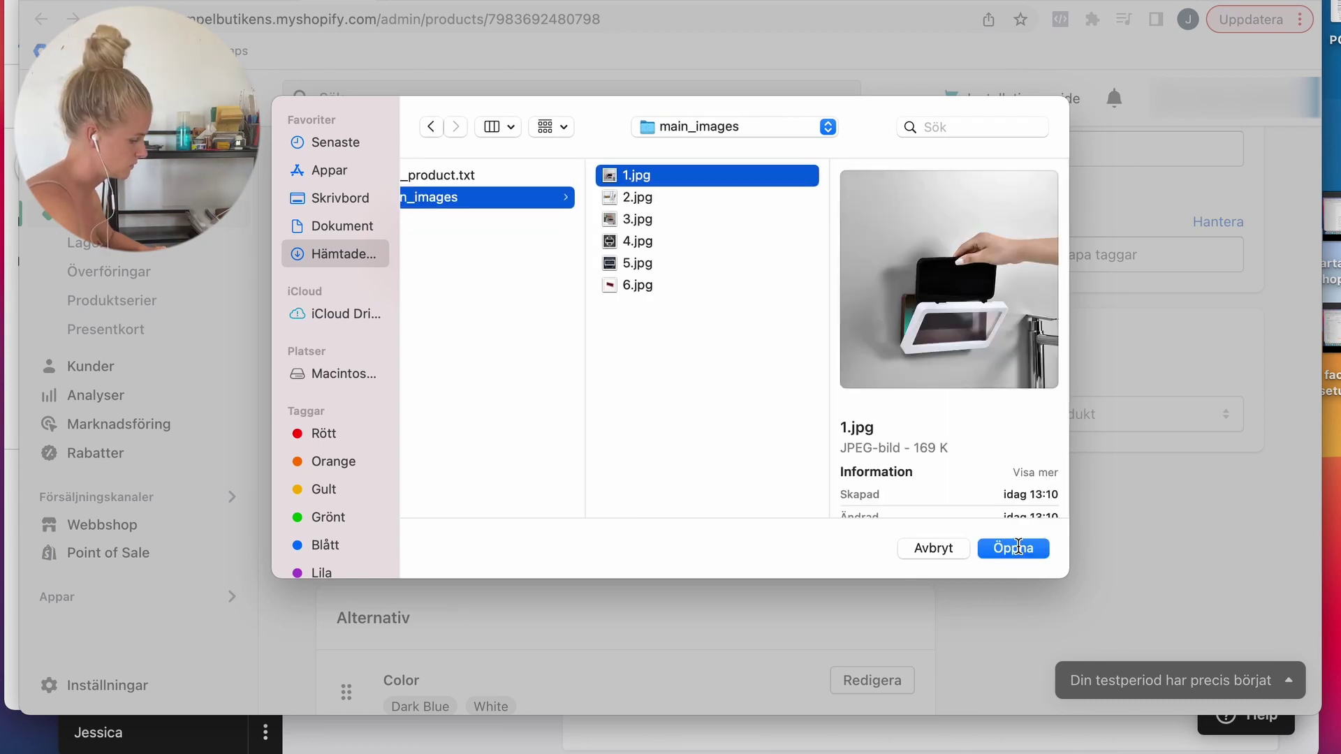
pyautogui.press('Down')
pyautogui.press('Down')
pyautogui.press('Down')
pyautogui.press('Down')
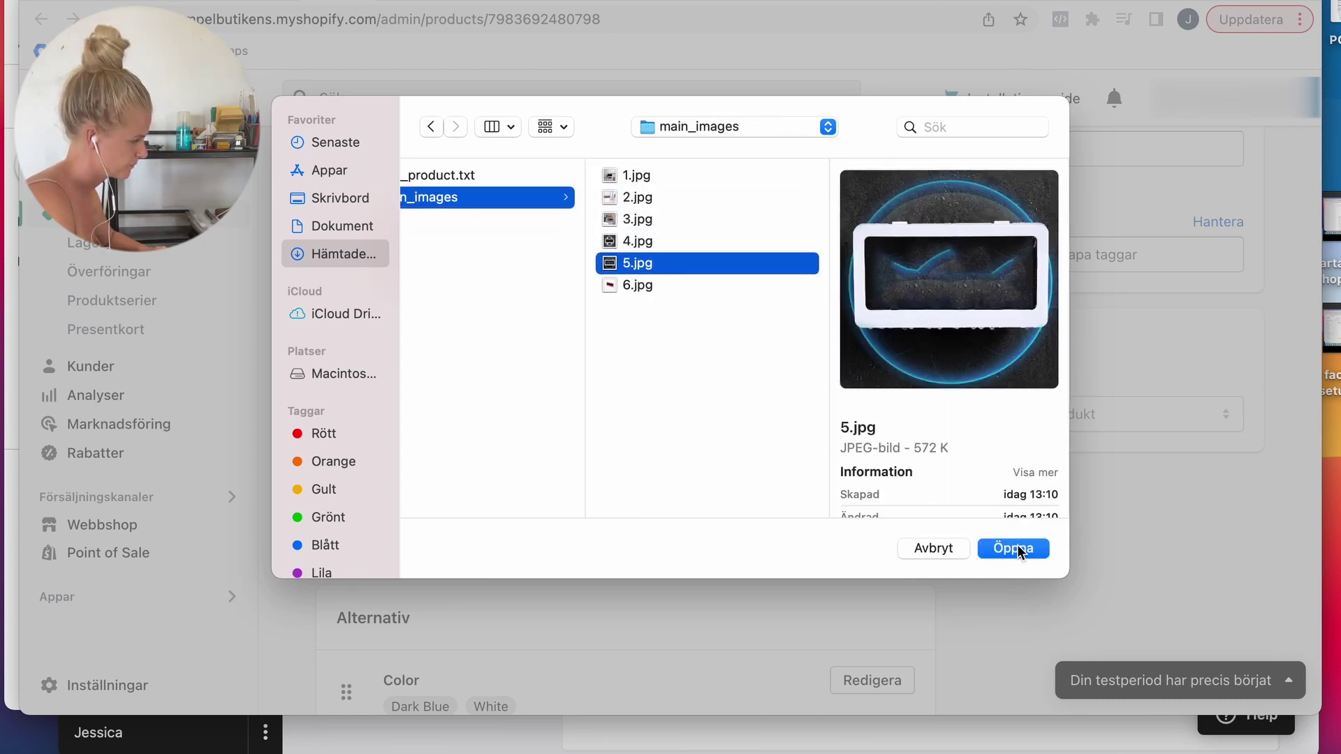
pyautogui.press('Down')
pyautogui.press('Up')
pyautogui.press('Up')
pyautogui.press('Up')
pyautogui.press('Up')
pyautogui.press('Up')
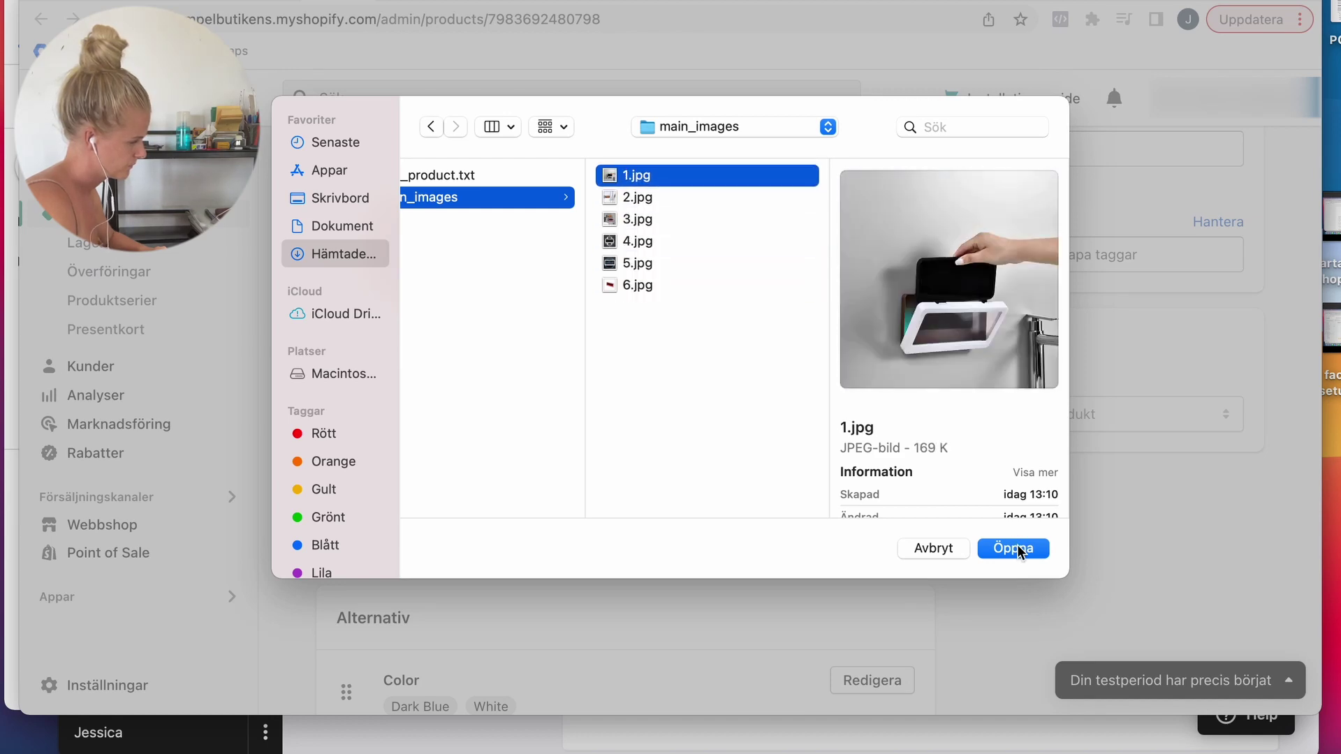
pyautogui.click(1031, 548)
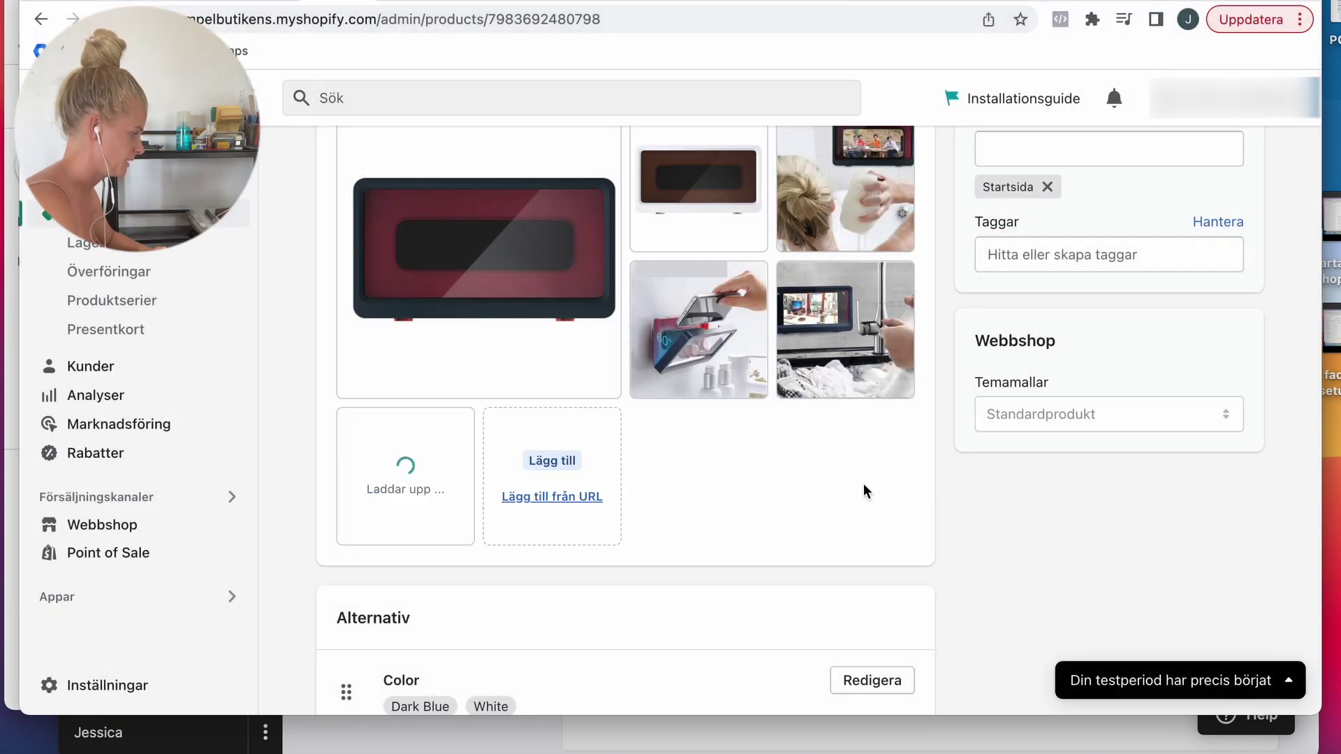
pyautogui.scroll(-5, 1036, 419)
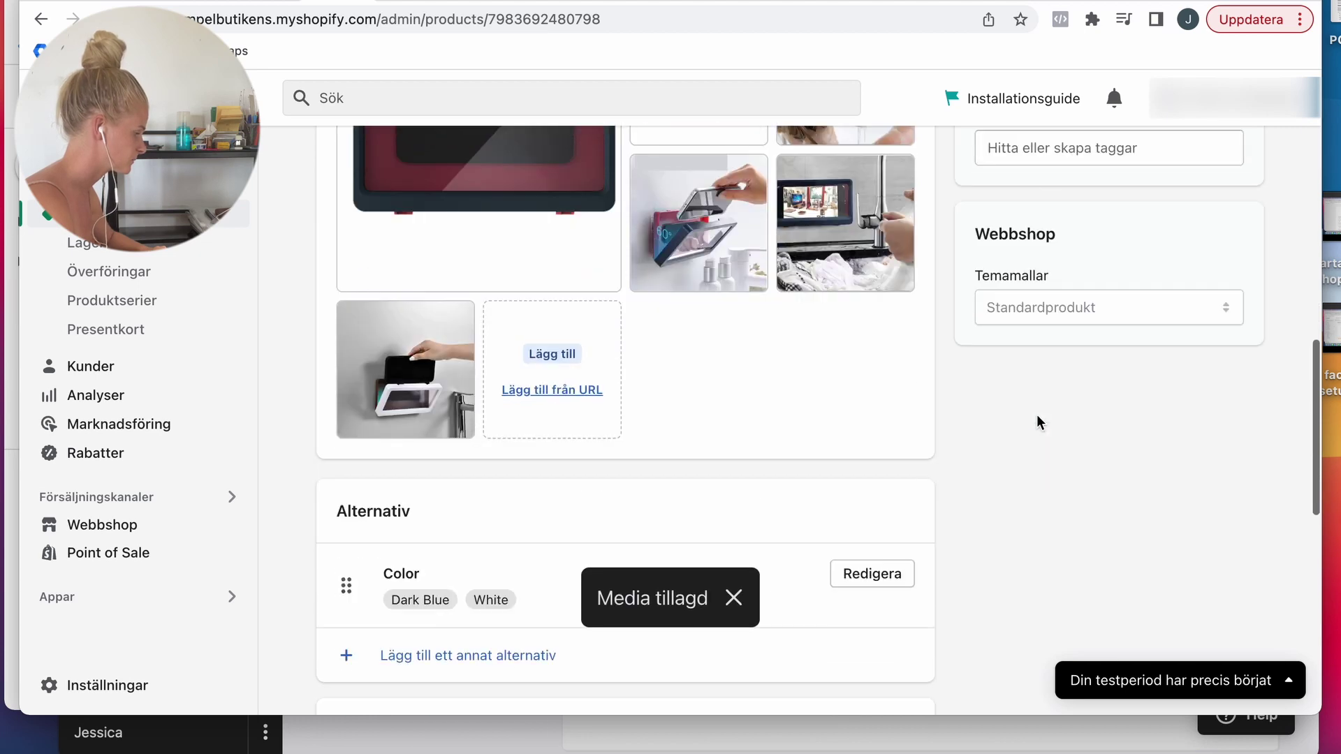
# Step: Rename the Color option to Färg and change the Dark Blue value to Mörkblå
pyautogui.scroll(-2, 1037, 414)
pyautogui.click(900, 370)
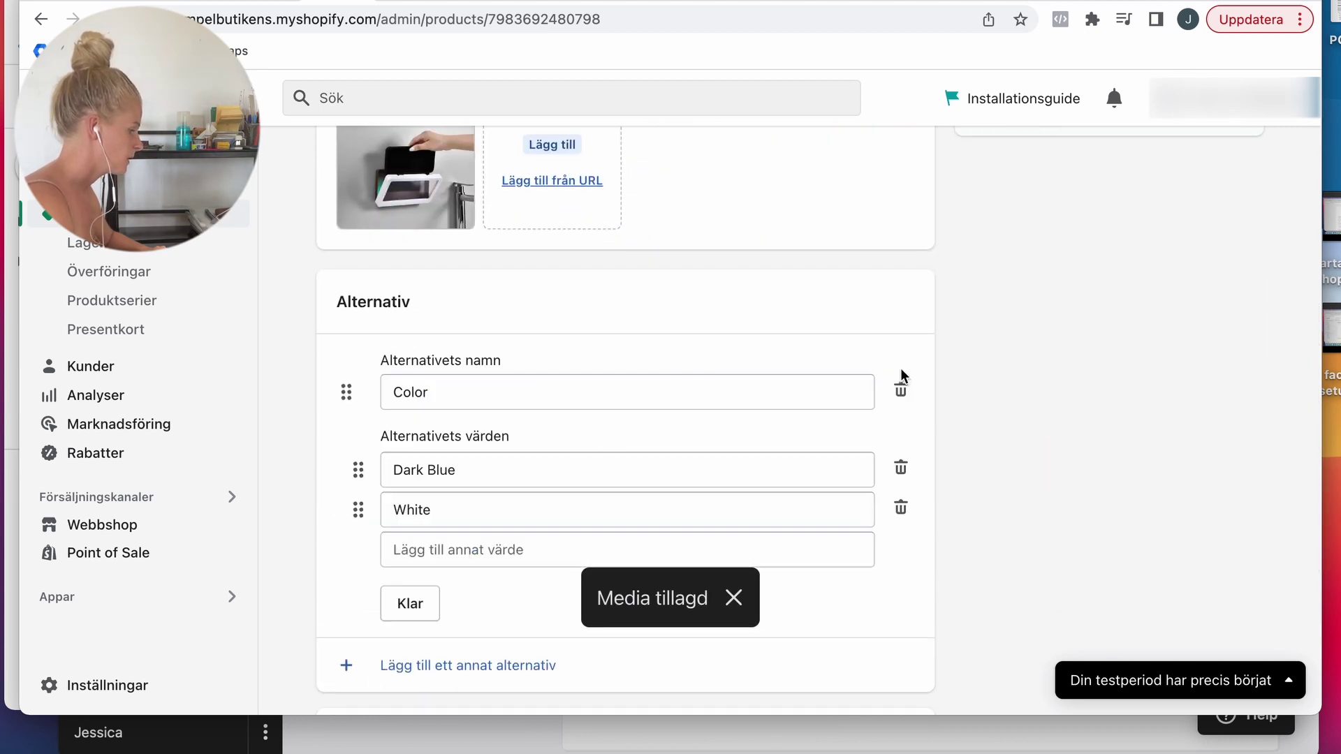
pyautogui.doubleClick(449, 400)
pyautogui.write('Färg')
pyautogui.scroll(-1, 501, 320)
pyautogui.doubleClick(454, 398)
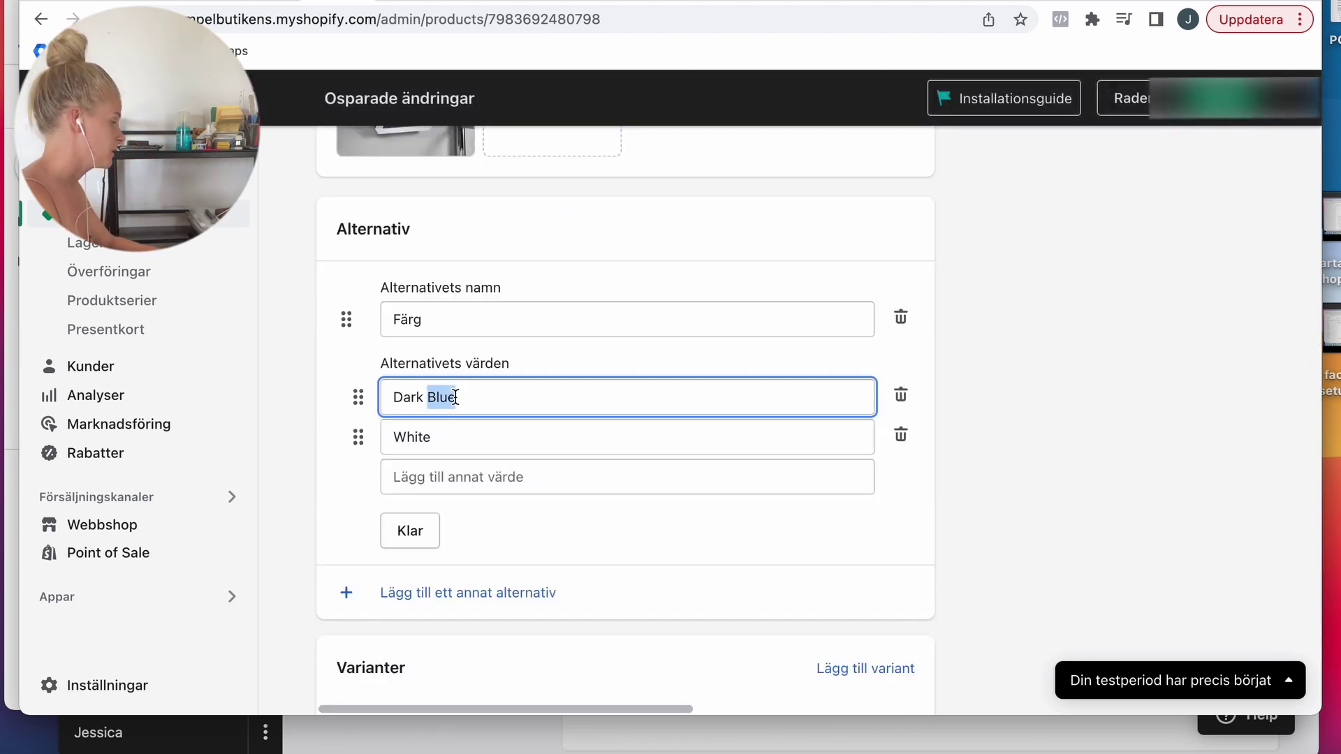
pyautogui.tripleClick(454, 398)
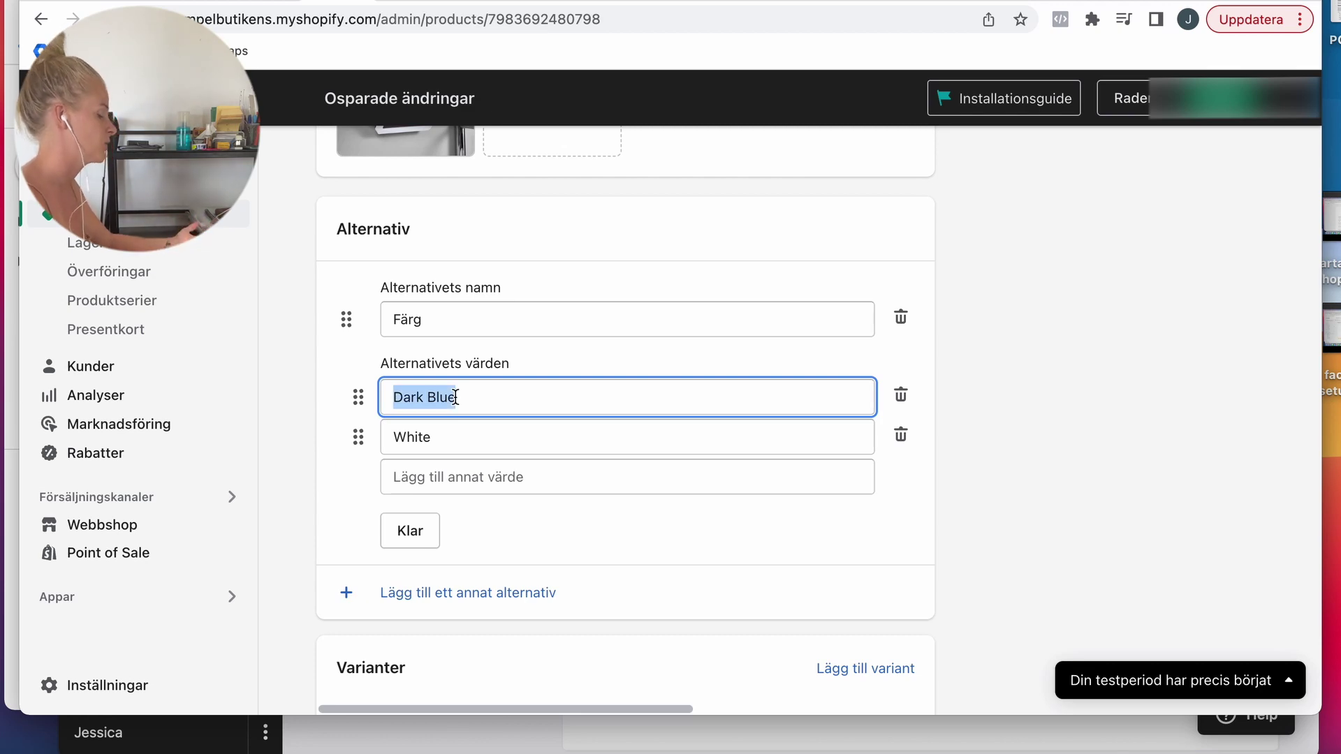
pyautogui.write('Mörkblå')
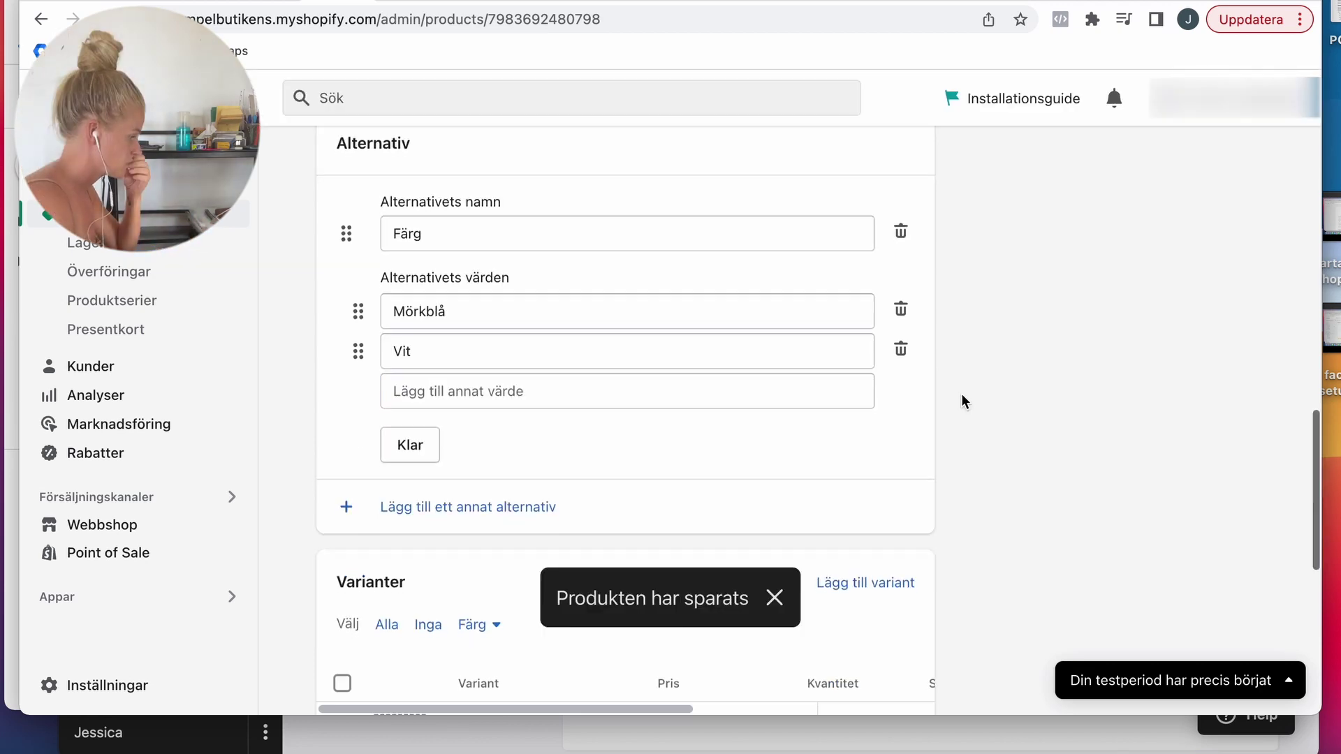
pyautogui.scroll(-5, 960, 398)
# Step: Assign the red photo to the Mörkblå variant and the brown photo to Vit
pyautogui.click(379, 397)
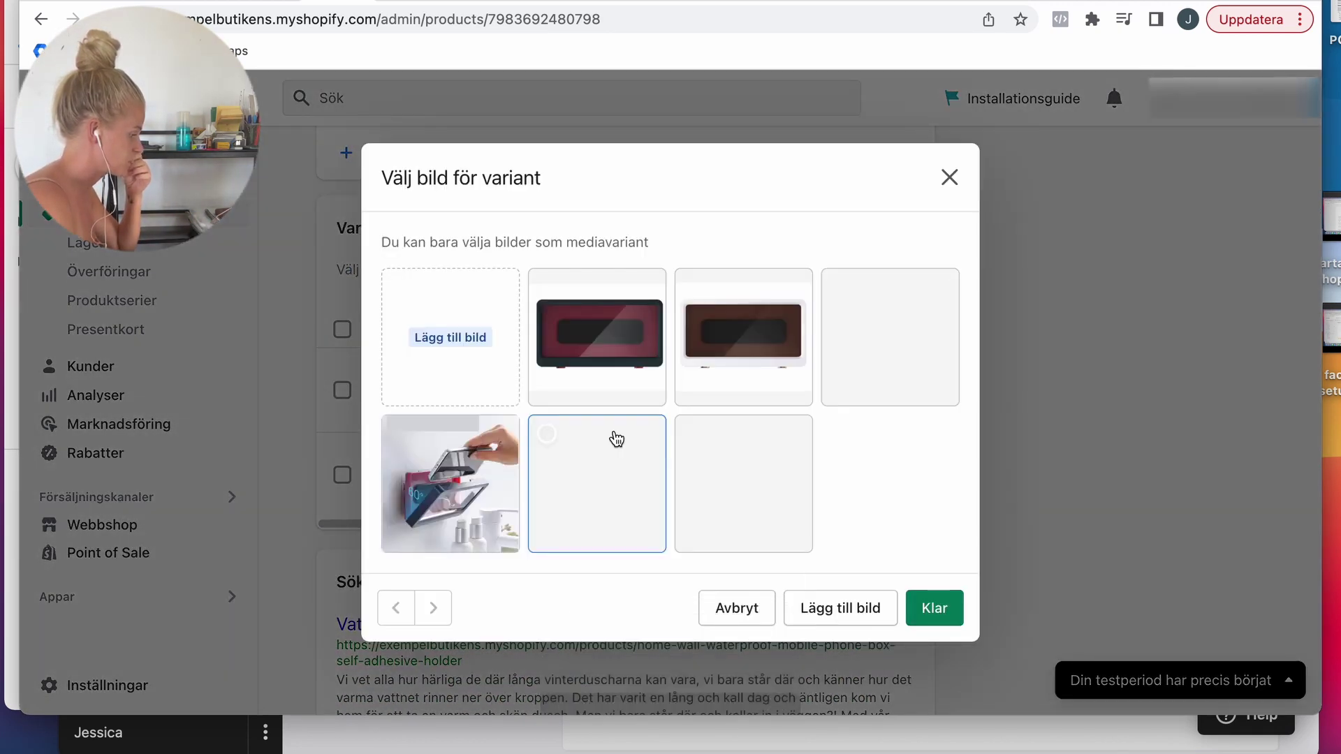
pyautogui.click(606, 337)
pyautogui.click(934, 608)
pyautogui.click(405, 479)
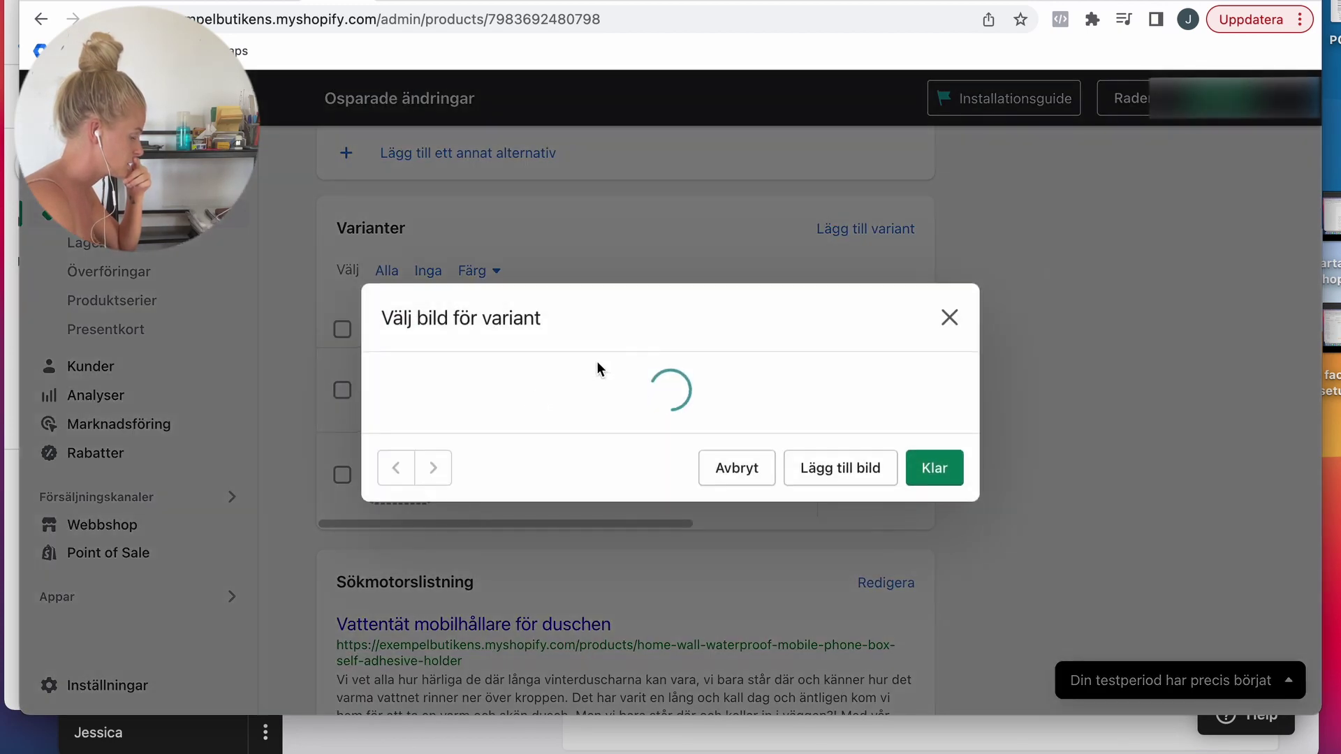
pyautogui.click(810, 397)
pyautogui.click(934, 612)
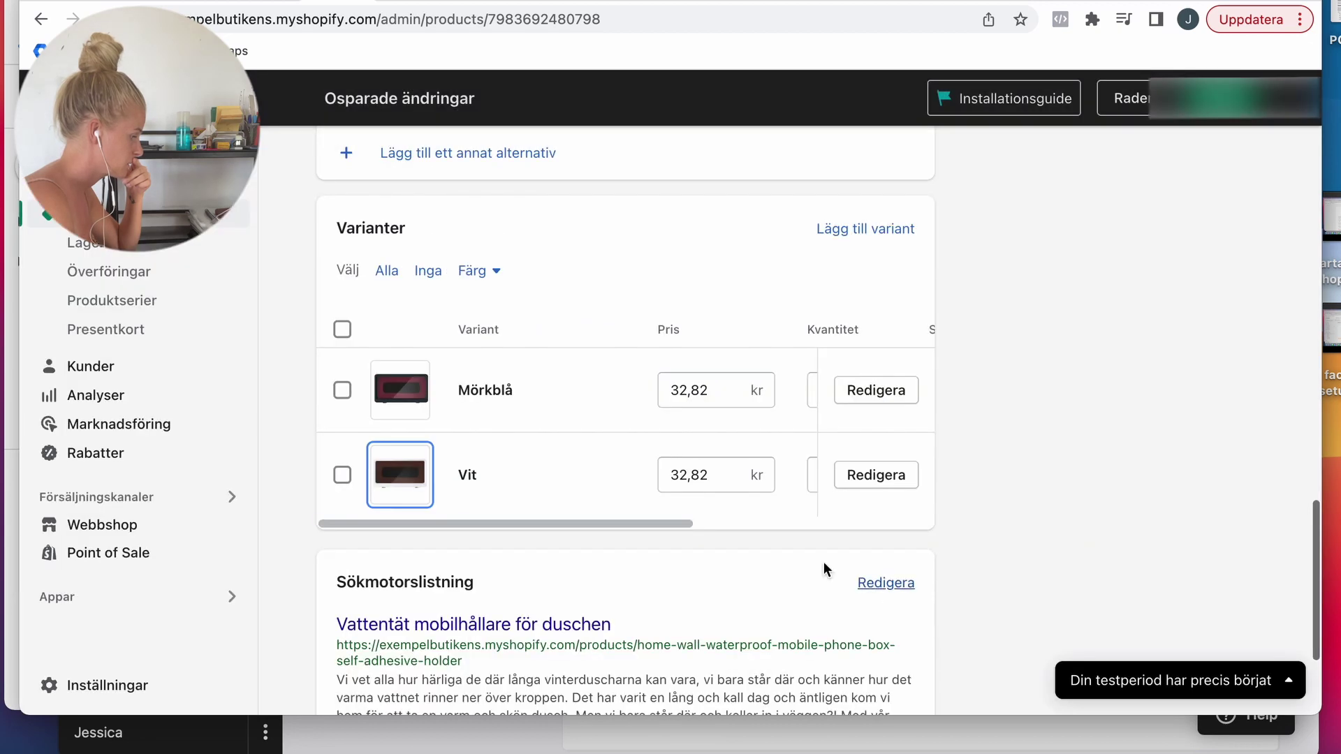
# Step: Set both Mörkblå and Vit variant prices to 199 kr and save
pyautogui.click(718, 392)
pyautogui.doubleClick(719, 393)
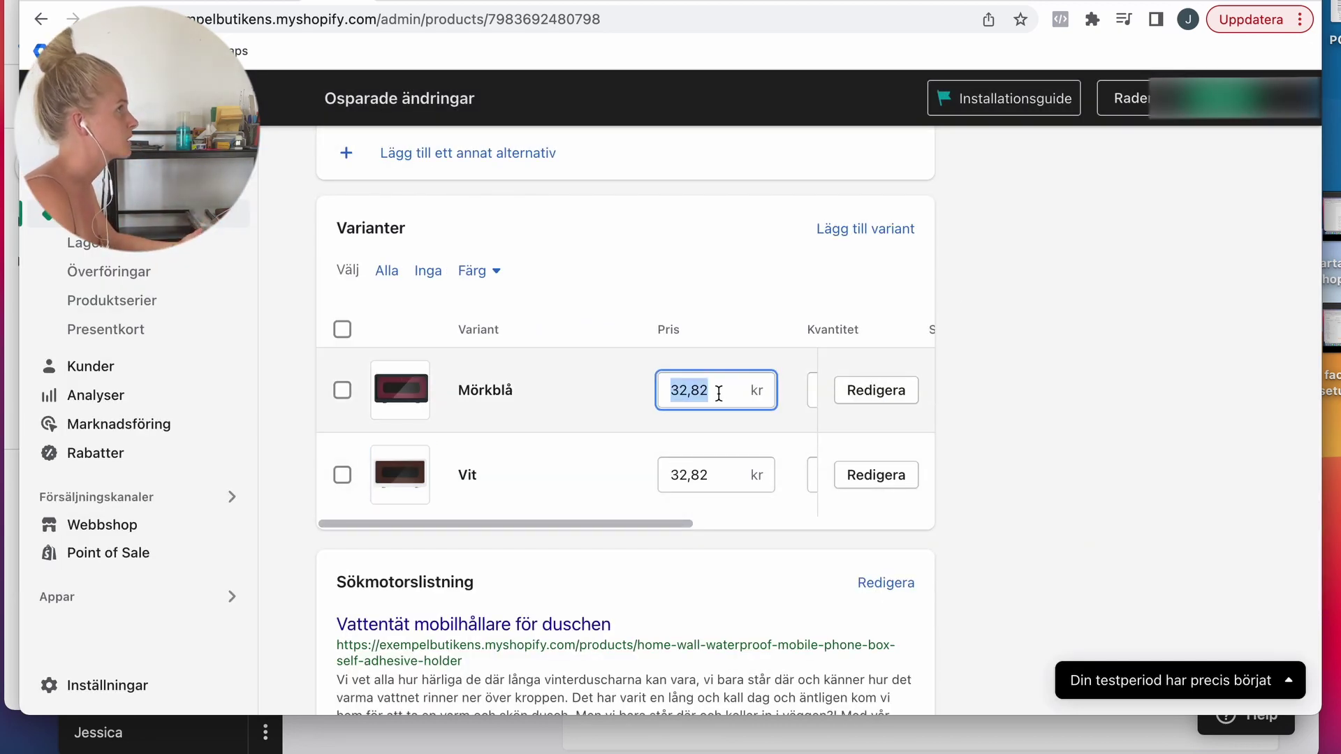
pyautogui.write('199')
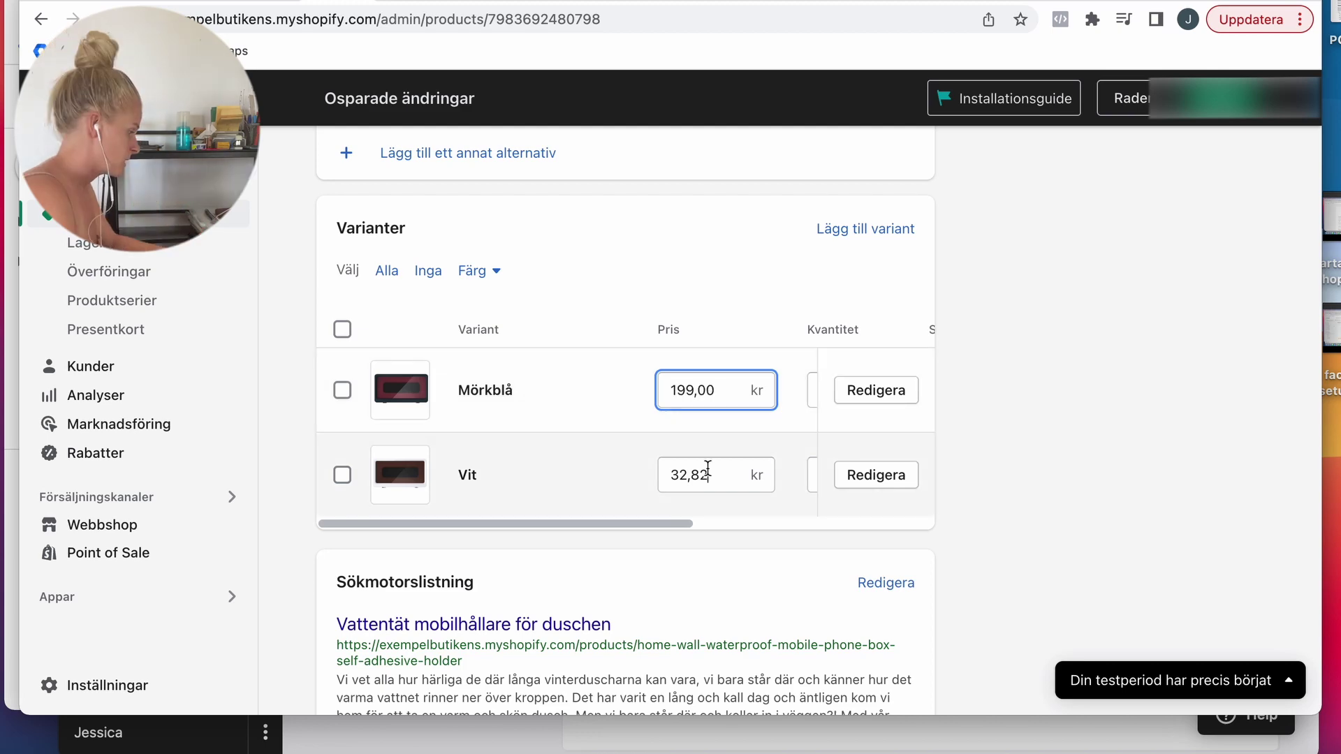
pyautogui.doubleClick(706, 469)
pyautogui.write('199')
pyautogui.press('Return')
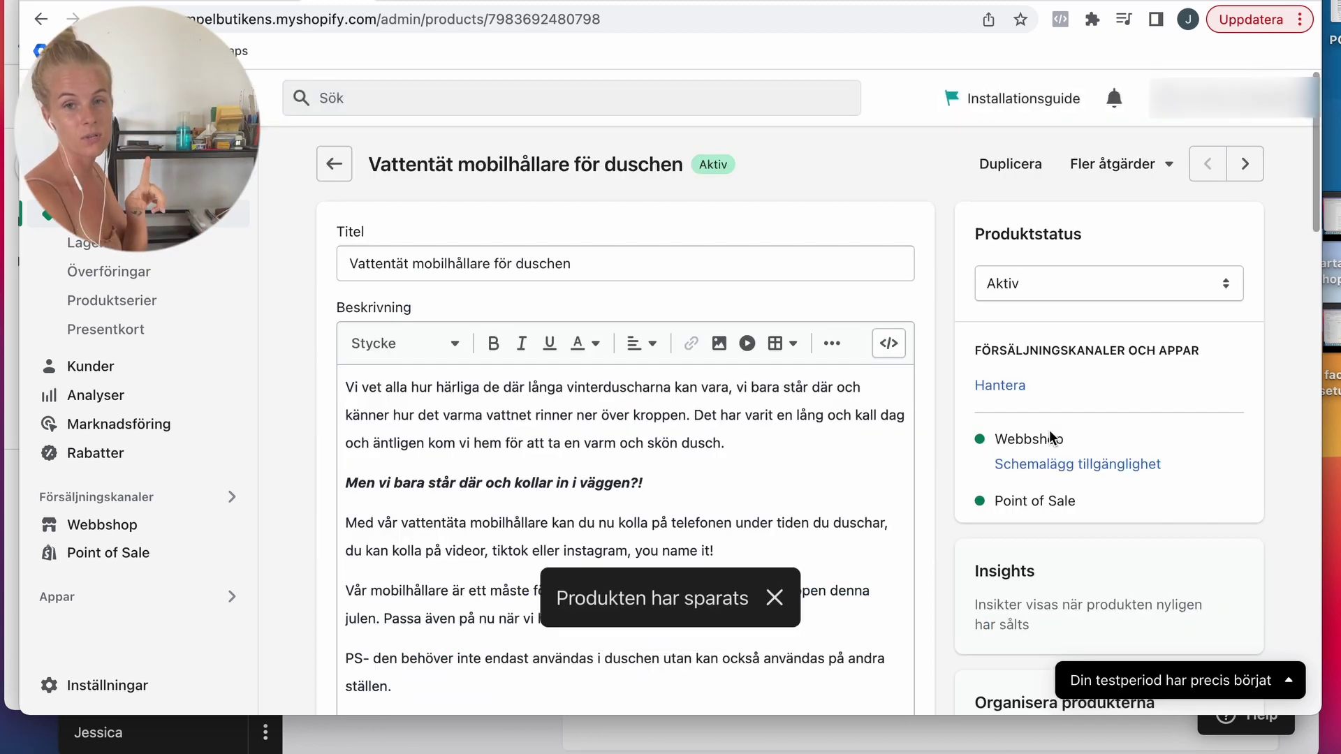
pyautogui.scroll(-15, 999, 450)
pyautogui.scroll(-6, 998, 445)
pyautogui.scroll(1, 880, 335)
# Step: Give the Mörkblå variant a 399 kr compare-at price and save it
pyautogui.click(872, 315)
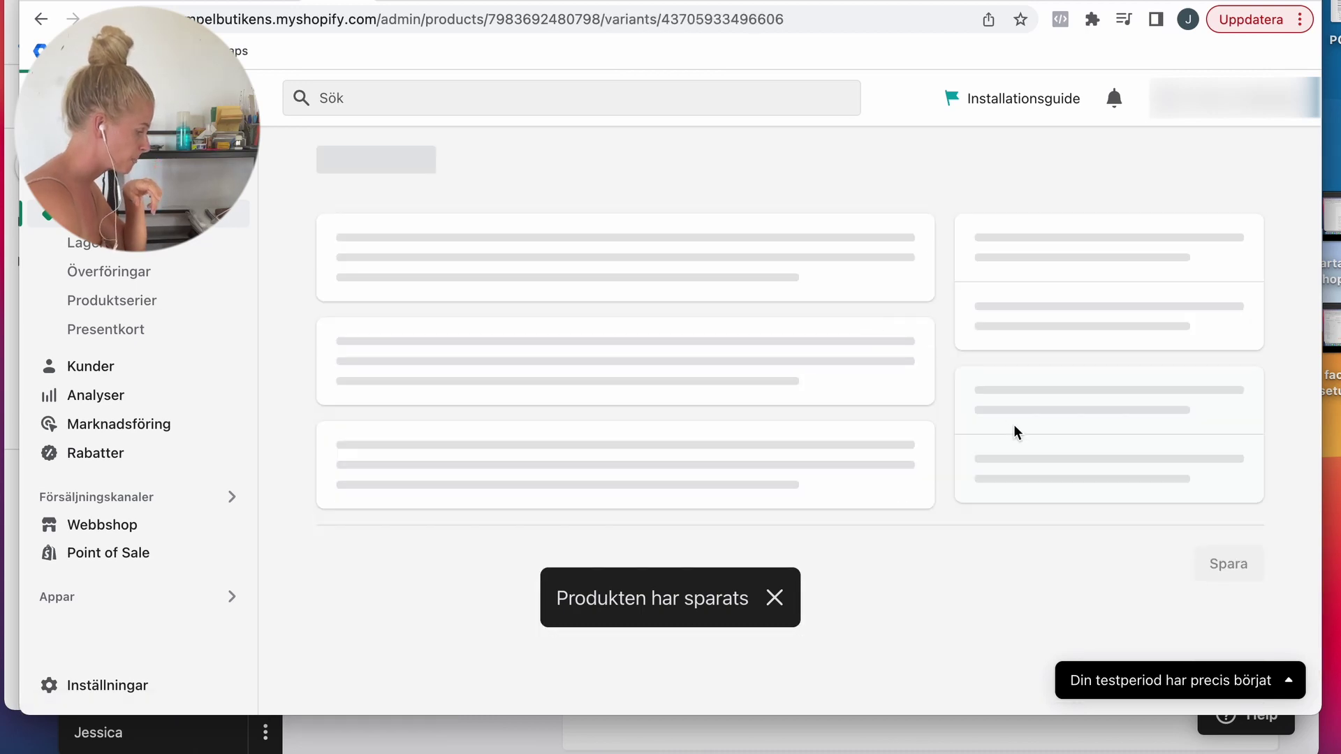
pyautogui.scroll(-3, 996, 450)
pyautogui.doubleClick(785, 432)
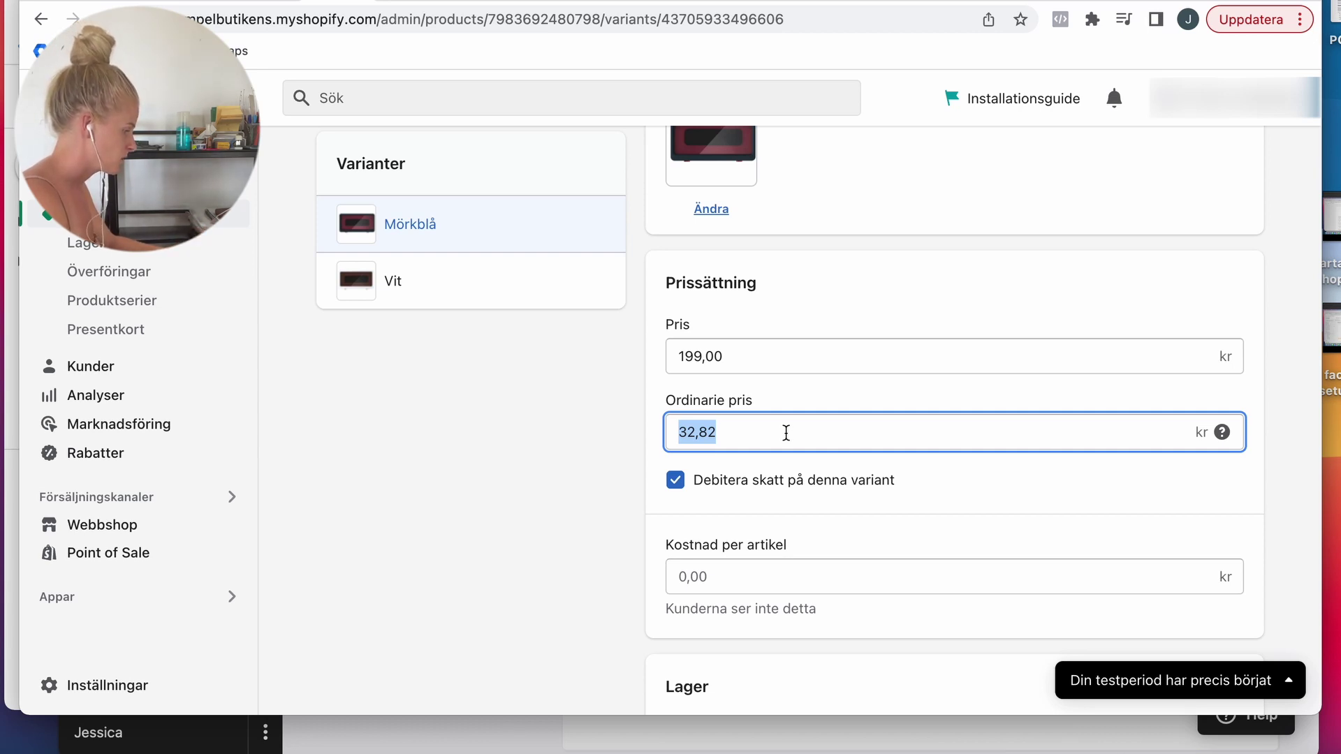
pyautogui.write('399')
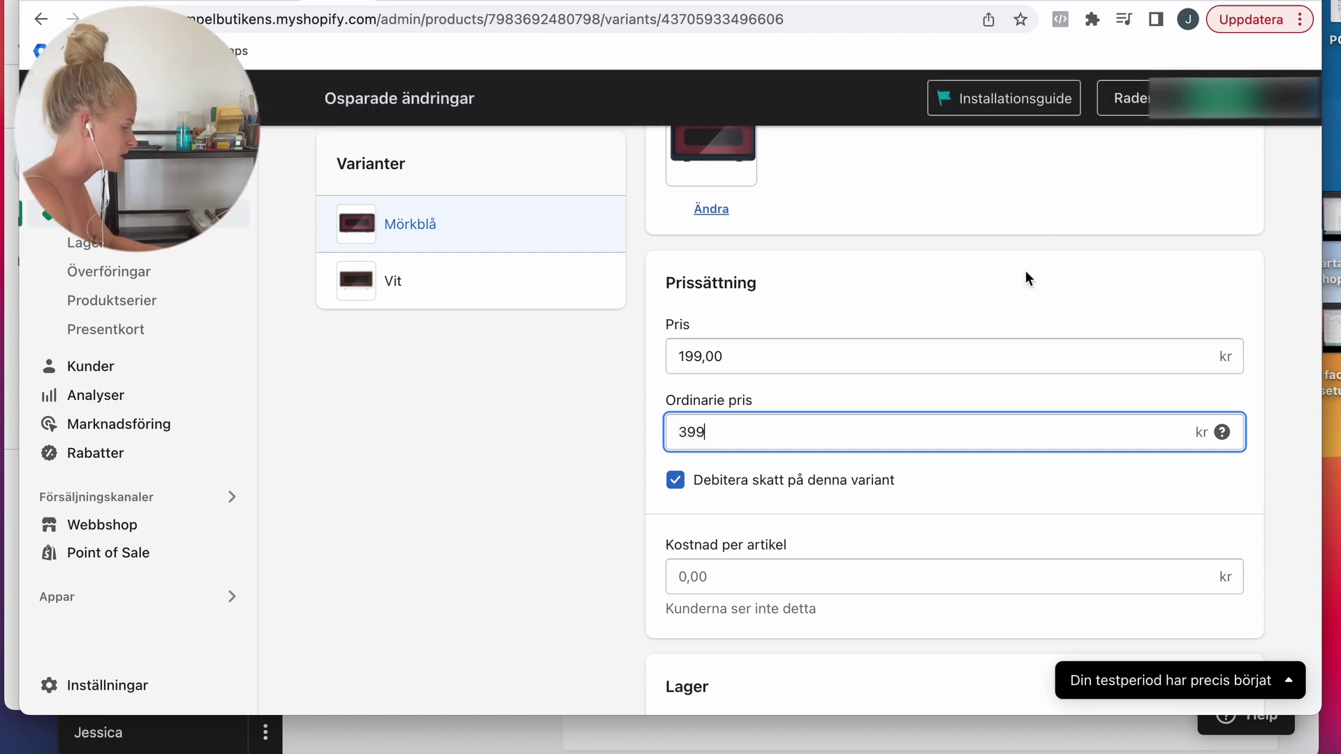
pyautogui.click(756, 307)
pyautogui.press('super+s')
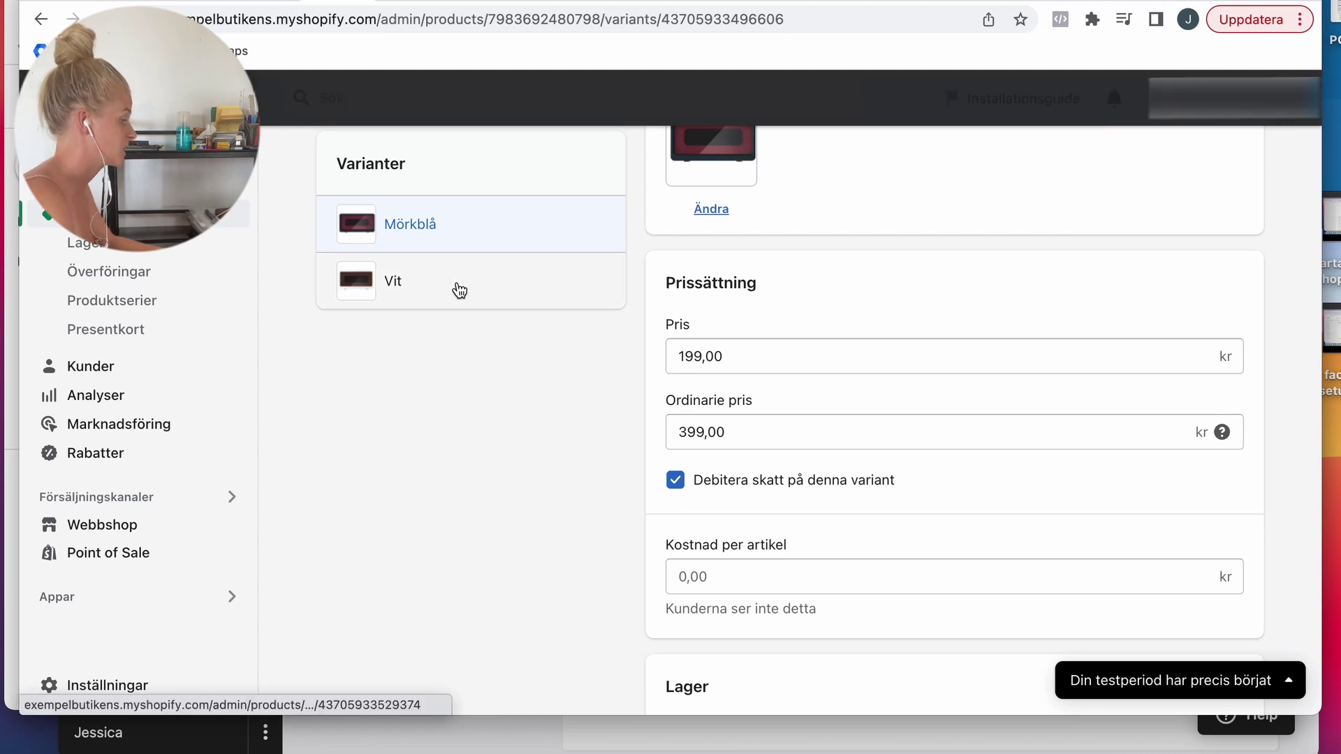
pyautogui.click(457, 287)
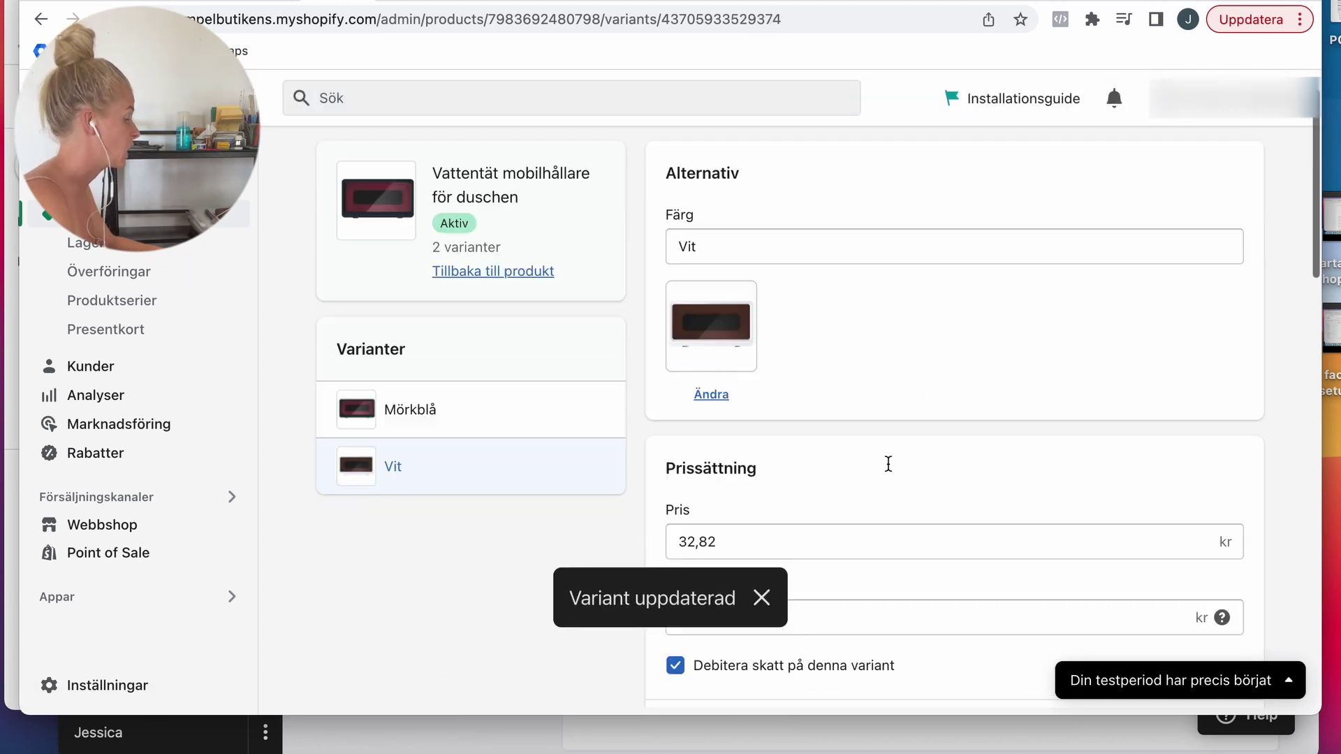
pyautogui.scroll(-1, 886, 463)
# Step: Return to the products list and open the shower phone holder product
pyautogui.click(479, 340)
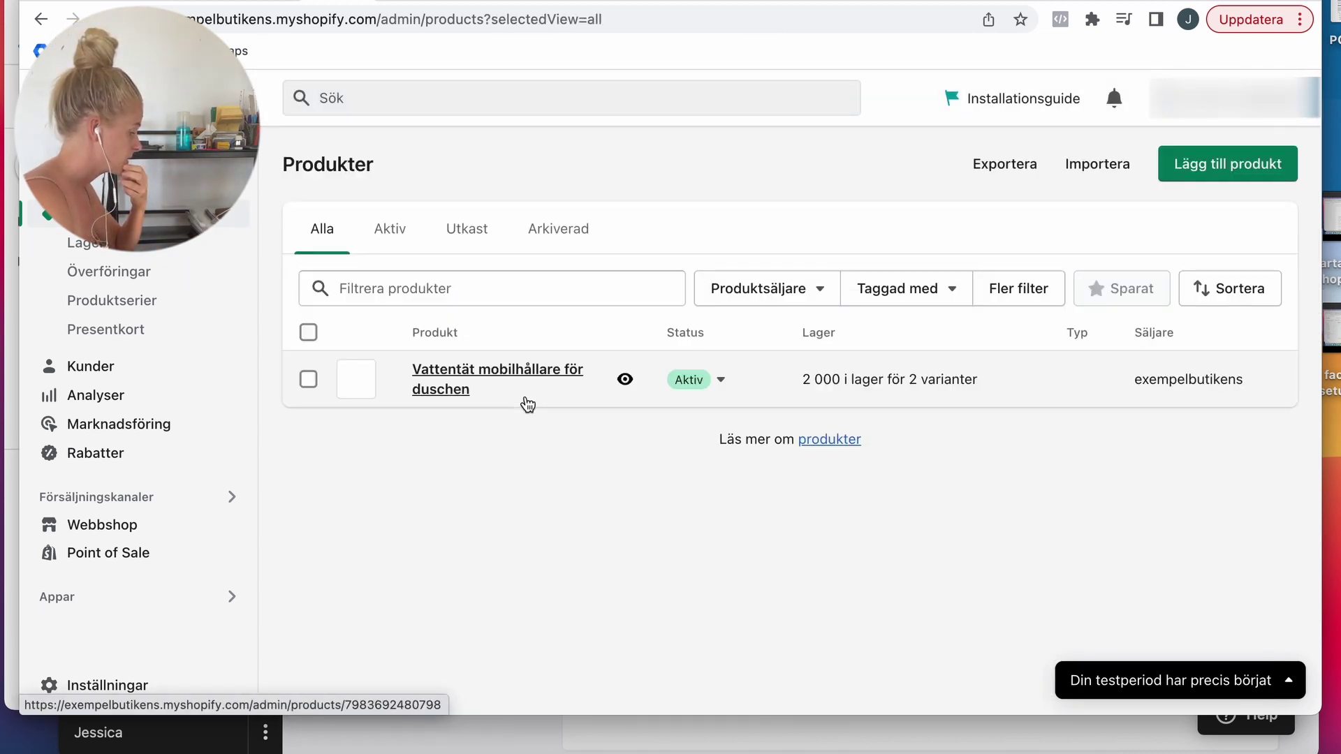
pyautogui.click(463, 368)
pyautogui.scroll(-15, 1021, 596)
pyautogui.scroll(2, 918, 440)
# Step: Change the product's search-listing URL handle to mobilhallare, save, and go to the themes page
pyautogui.click(881, 375)
pyautogui.scroll(-6, 988, 555)
pyautogui.scroll(1, 988, 555)
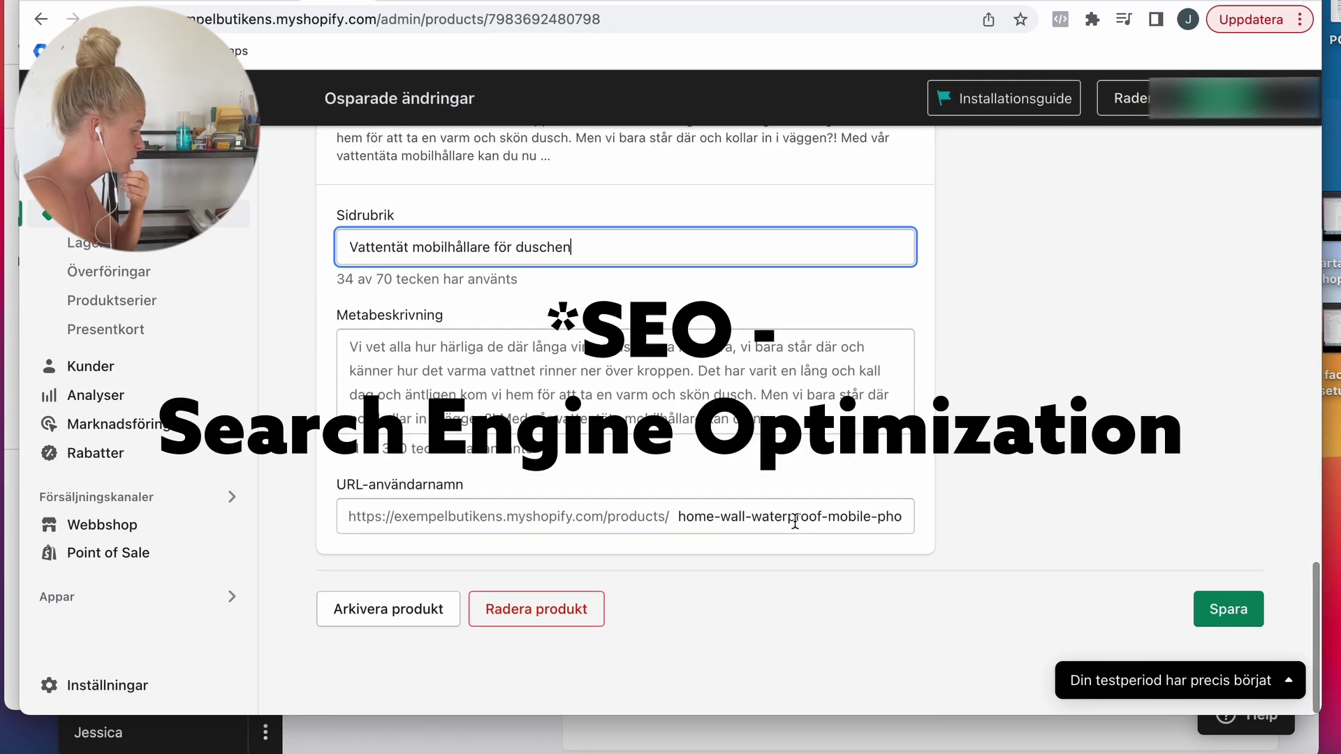
pyautogui.tripleClick(793, 520)
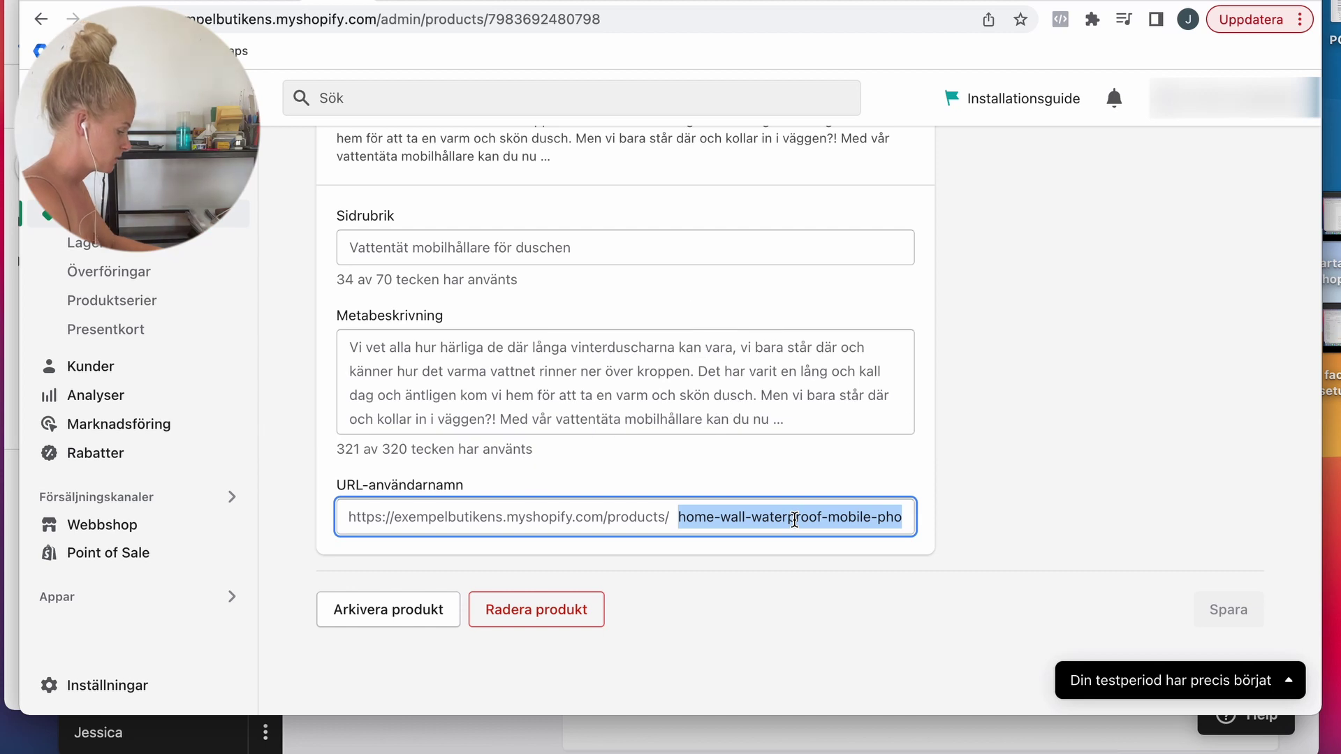
pyautogui.write('mobilhållare')
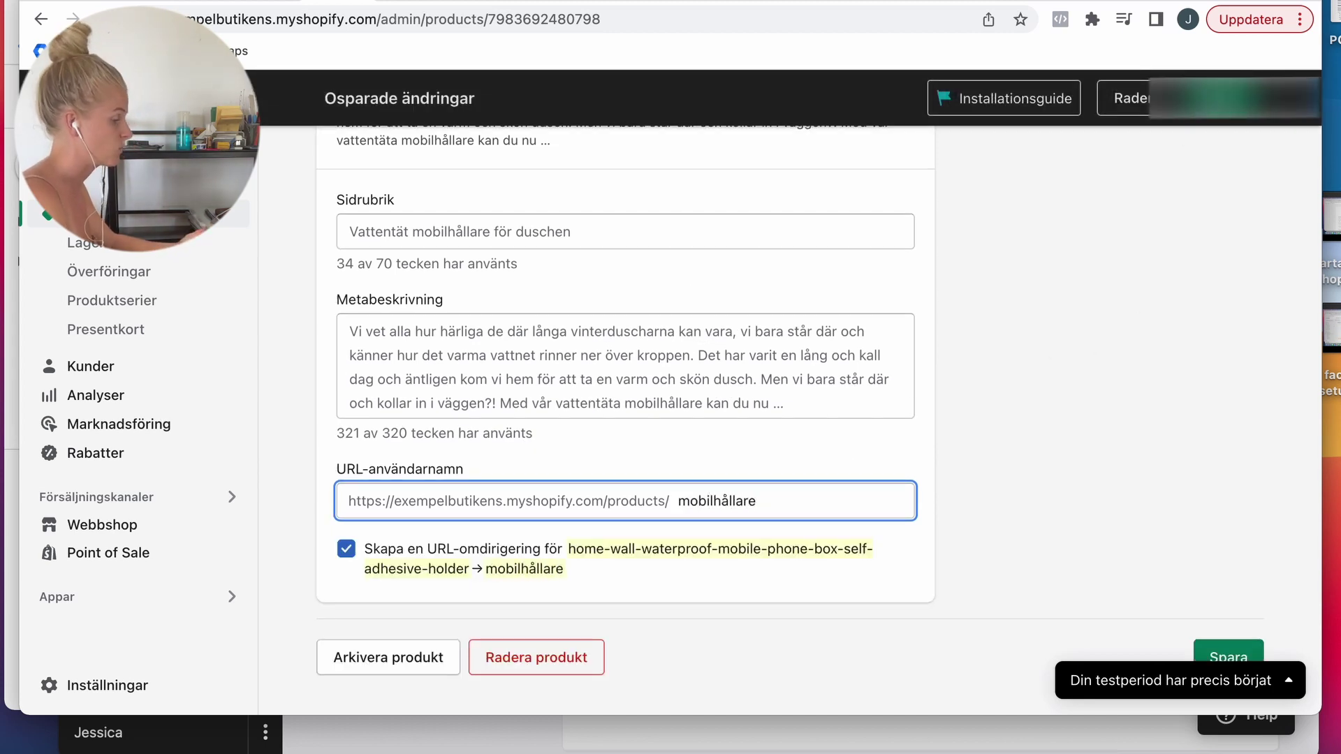
pyautogui.press('Return')
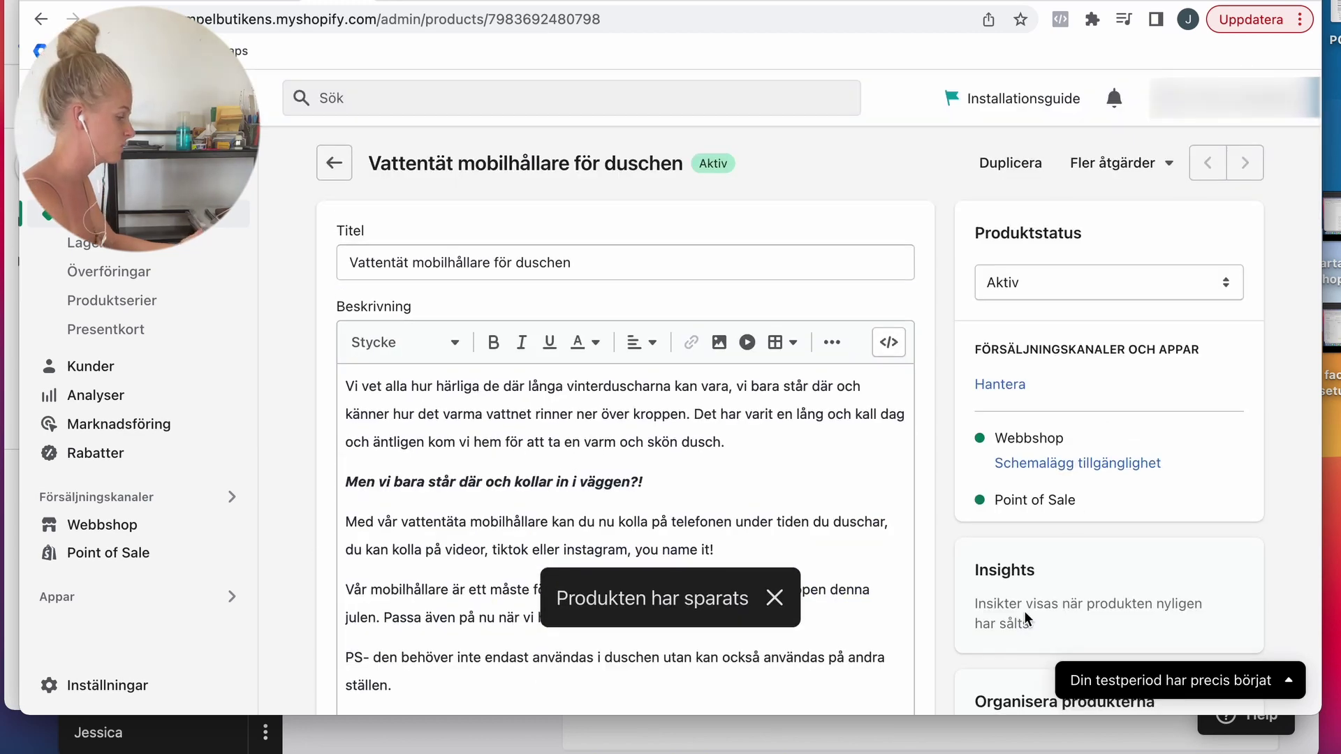
pyautogui.scroll(-10, 1025, 615)
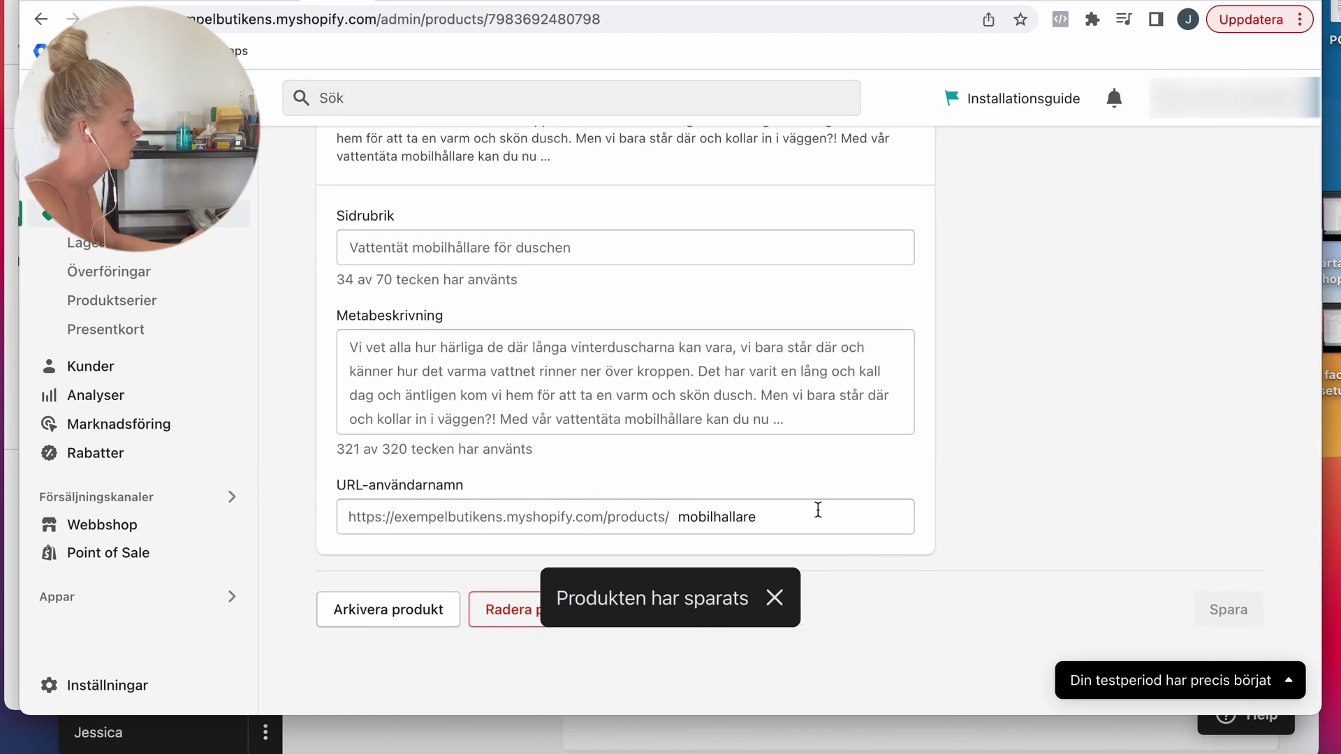
pyautogui.click(105, 525)
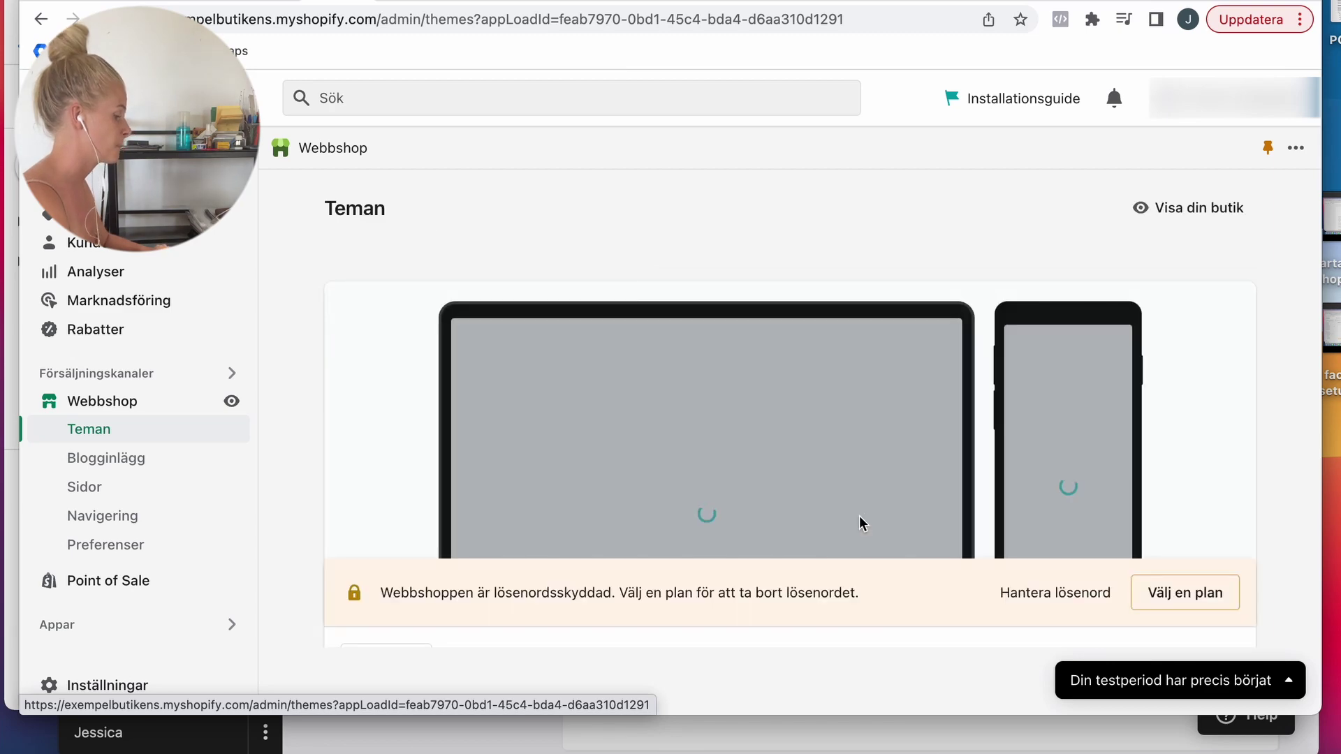
# Step: Add the free Sense theme from the popular free themes to the theme library
pyautogui.scroll(-10, 865, 516)
pyautogui.scroll(-7, 970, 501)
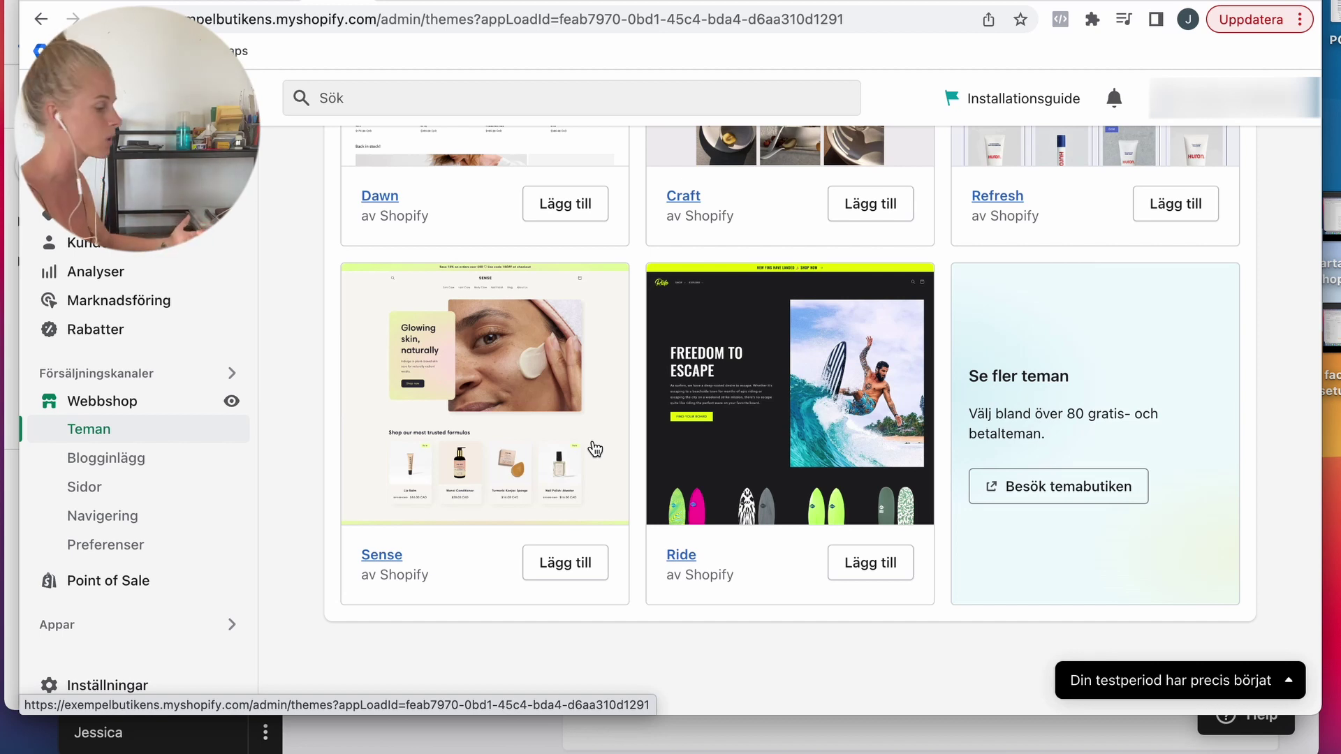
pyautogui.scroll(-1, 539, 403)
pyautogui.click(562, 524)
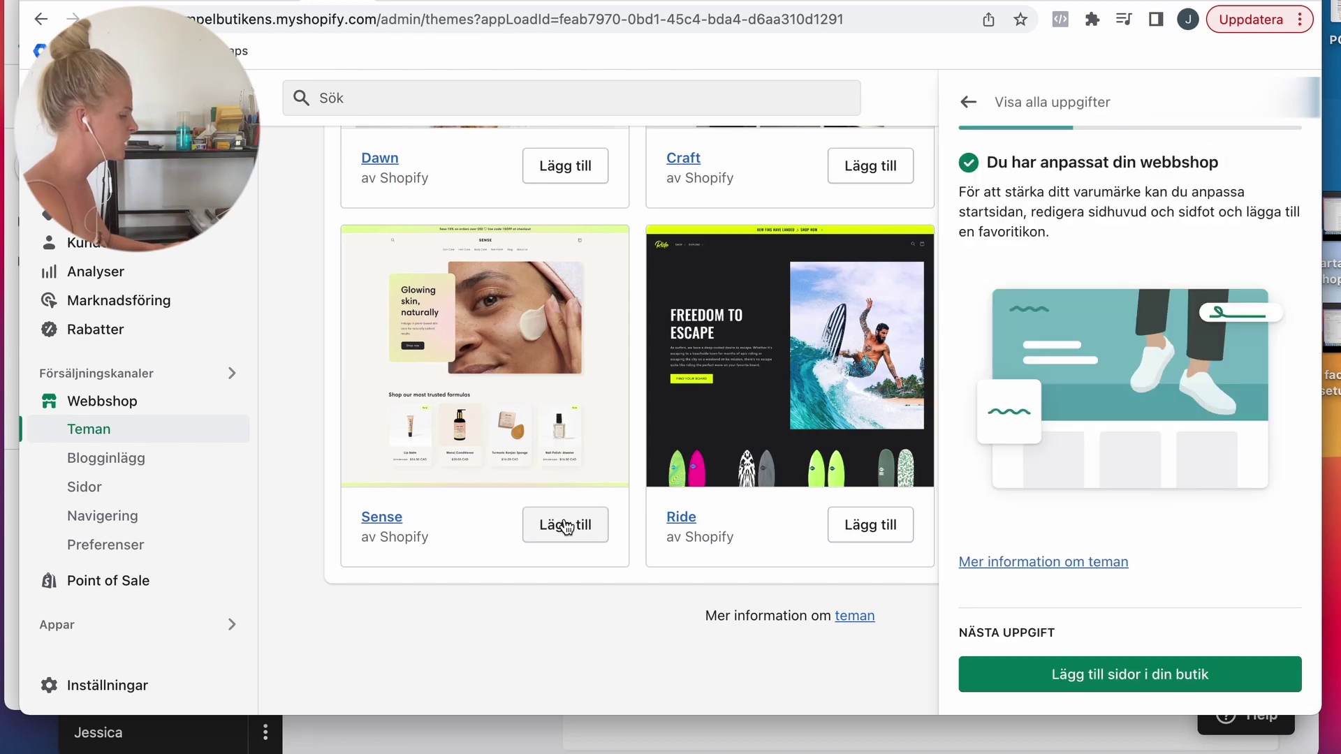
pyautogui.click(1295, 117)
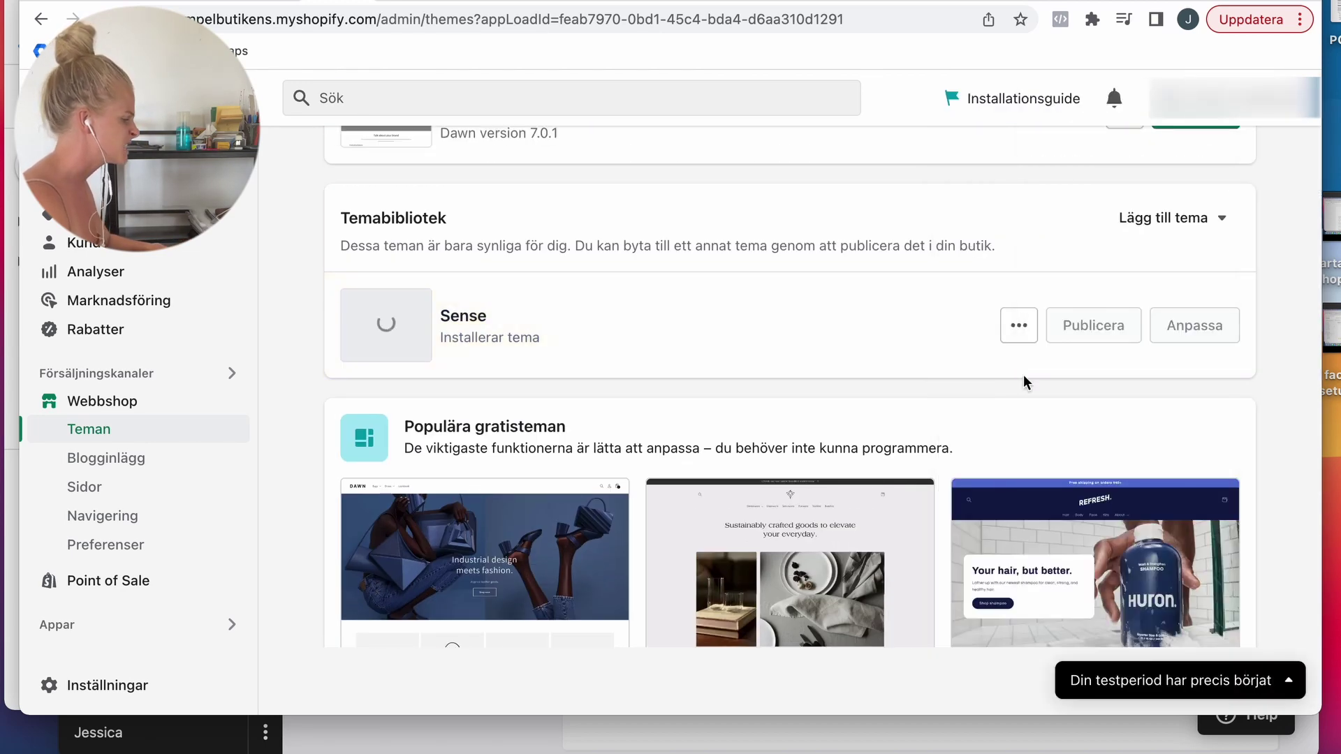
pyautogui.scroll(3, 1023, 374)
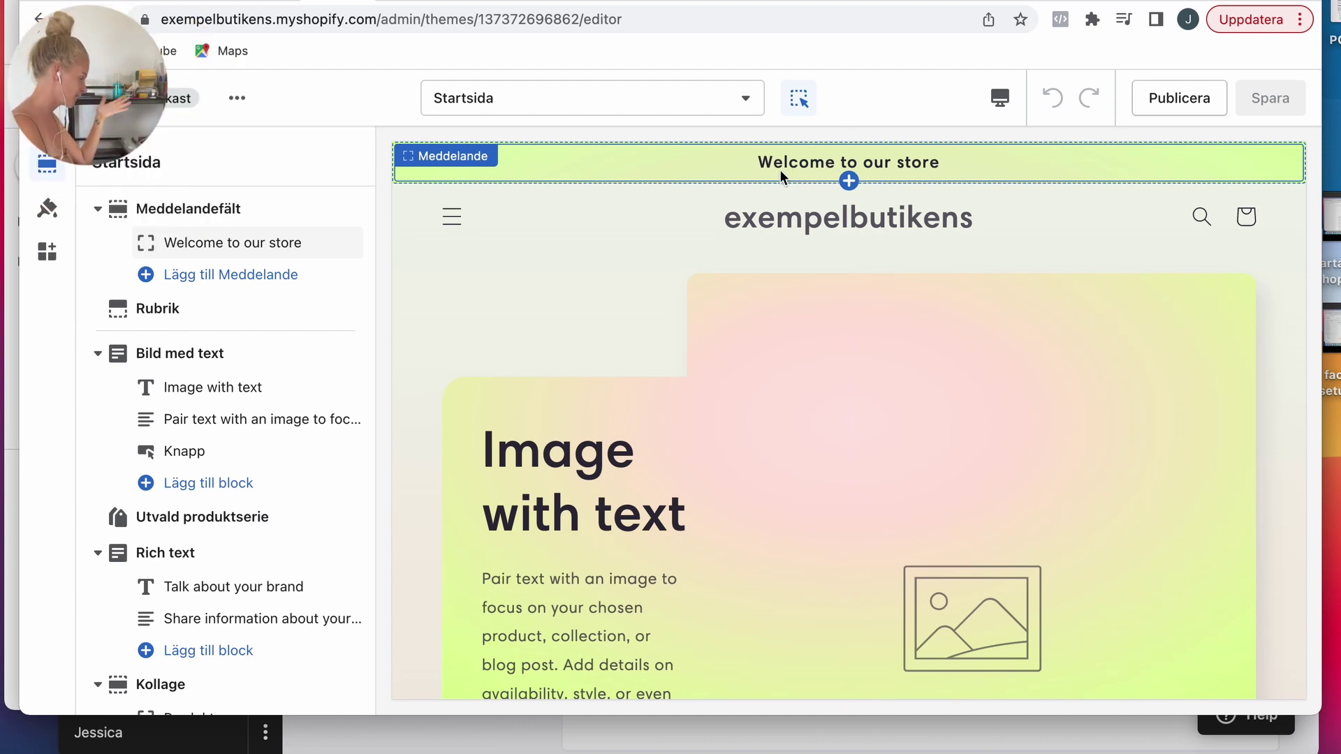
# Step: Replace the announcement text 'Welcome to our store' with 'FREE SHIPPING | SAVE 20$ TODAY'
pyautogui.click(253, 254)
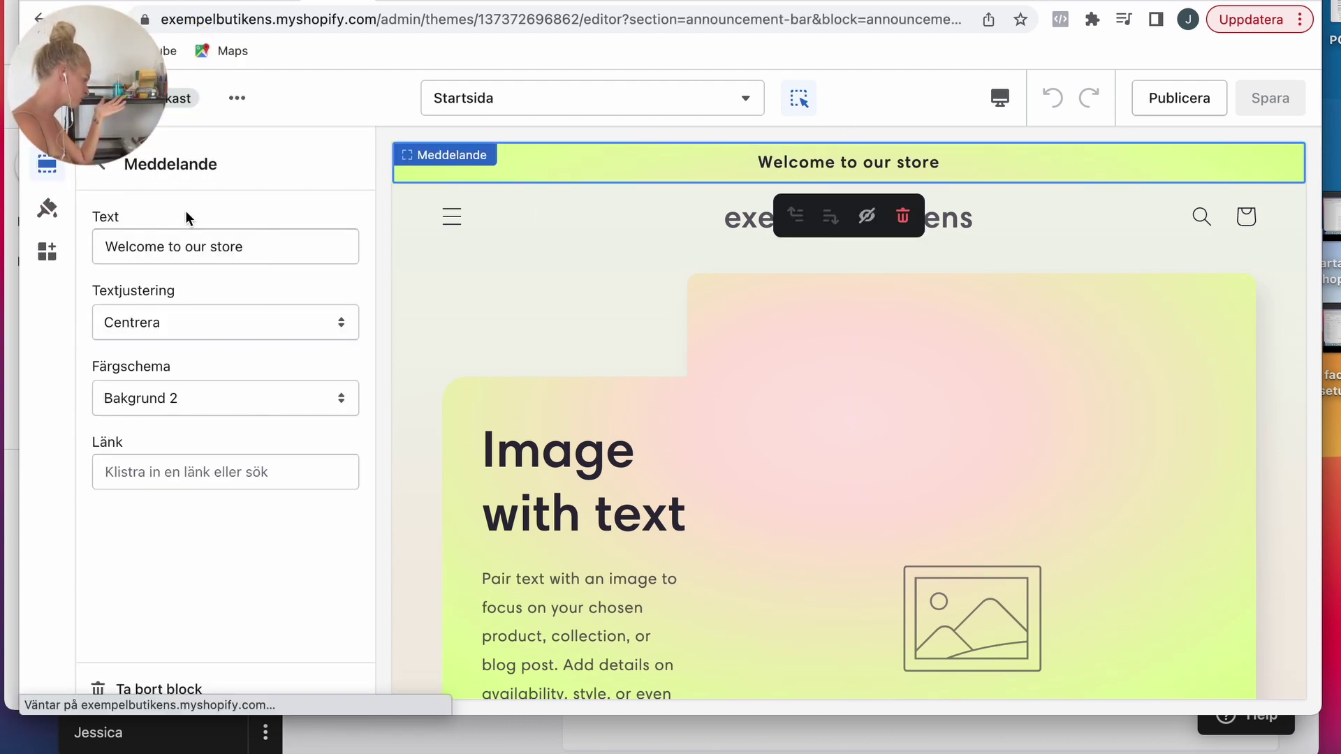
pyautogui.tripleClick(171, 253)
pyautogui.write('fre')
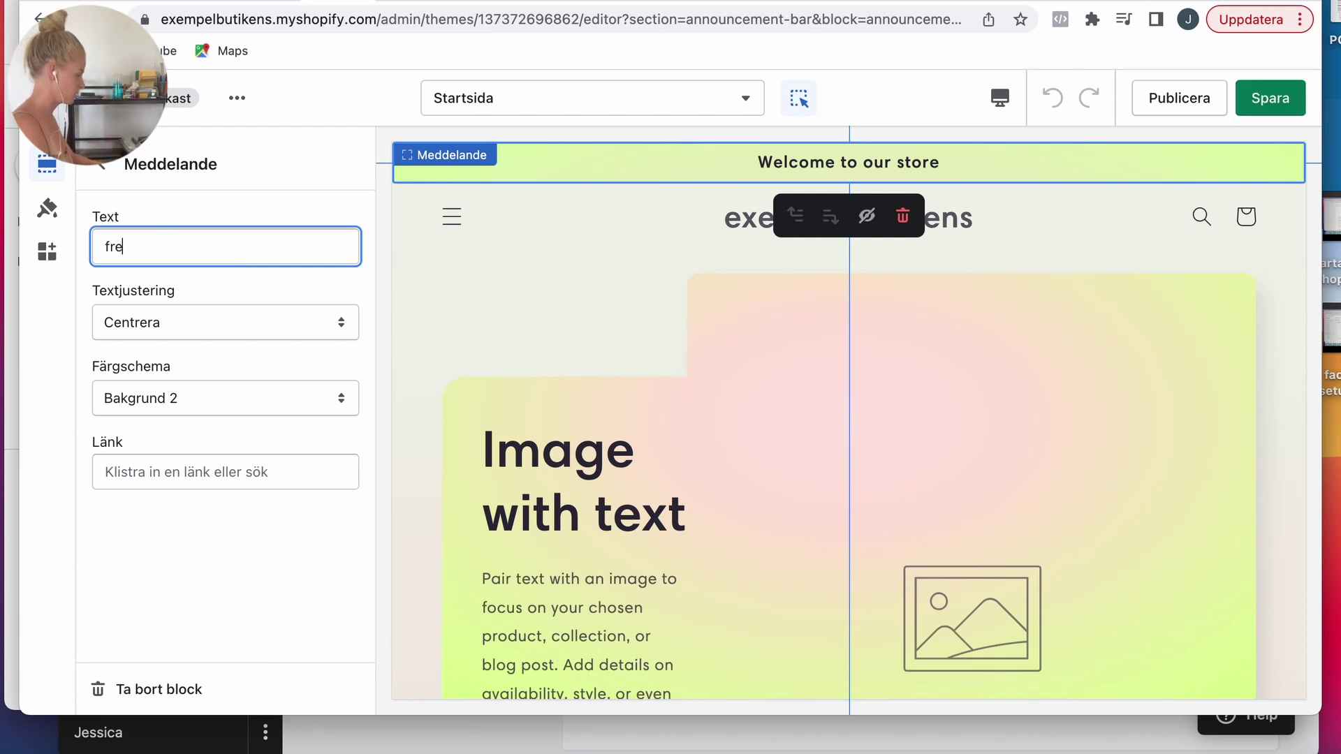
pyautogui.press('BackSpace')
pyautogui.press('BackSpace')
pyautogui.write('FREE SHIPPI')
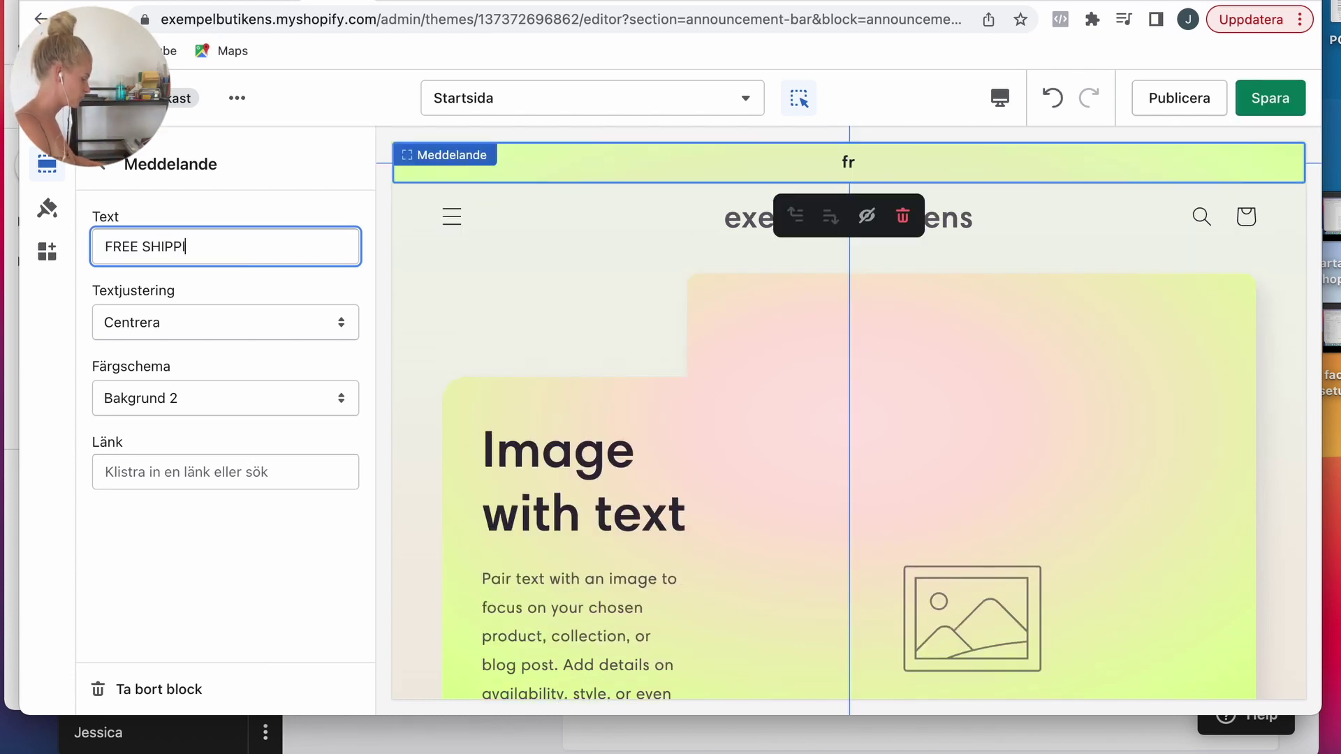
pyautogui.write('NG |')
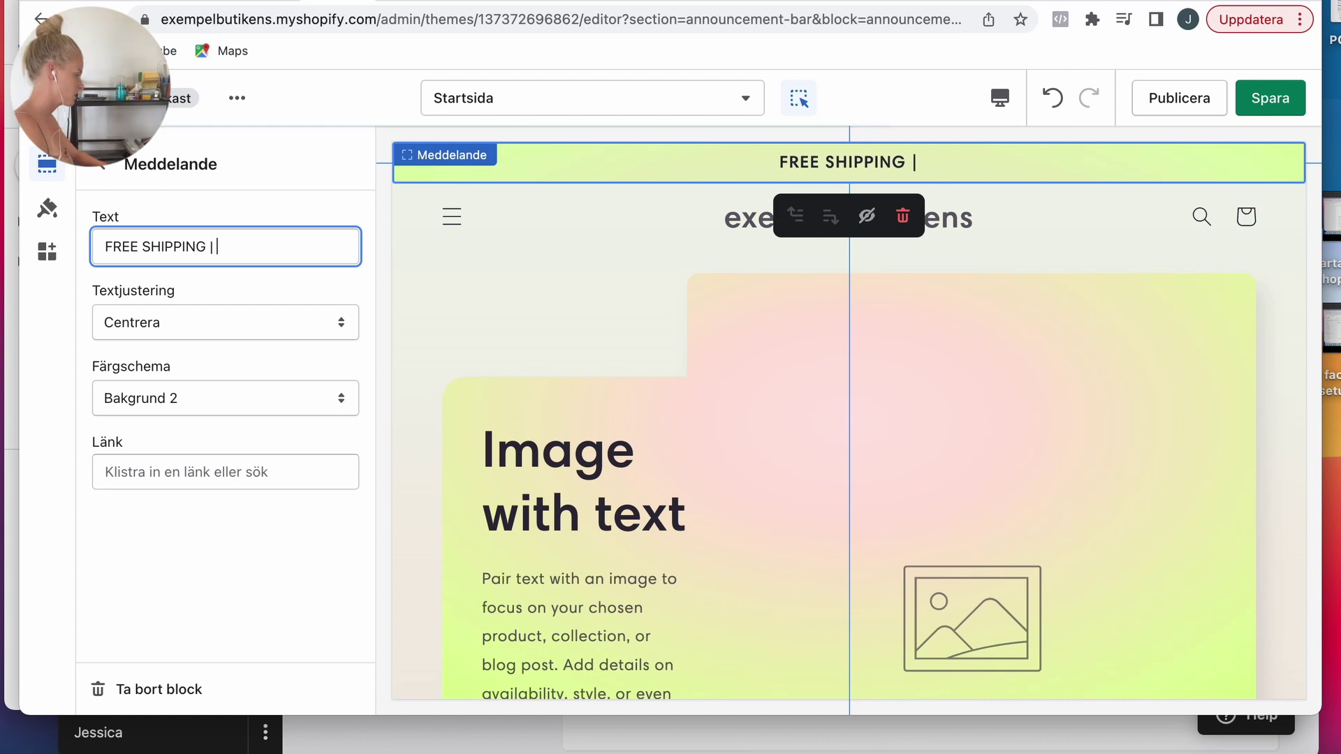
pyautogui.write(' SAVE 20')
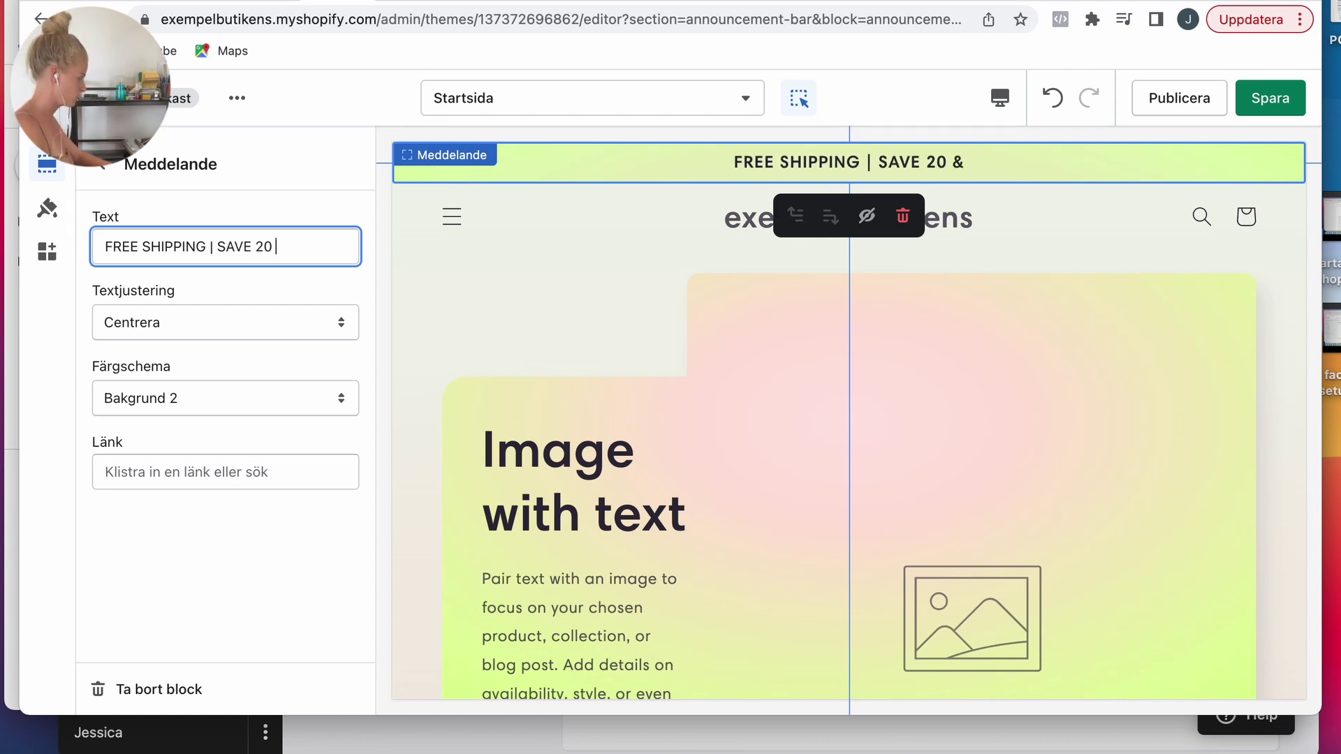
pyautogui.write(' &')
pyautogui.press('BackSpace')
pyautogui.write('/')
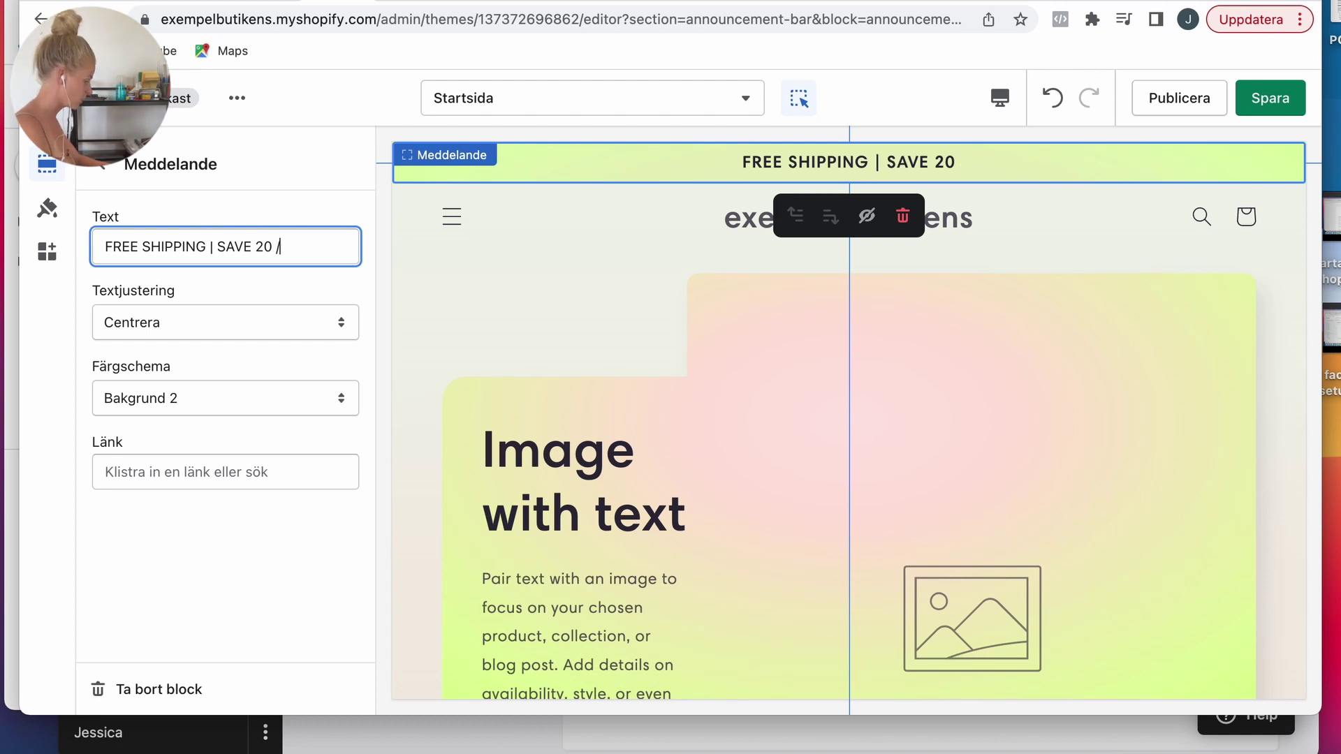
pyautogui.press('BackSpace')
pyautogui.write('$ TODAY')
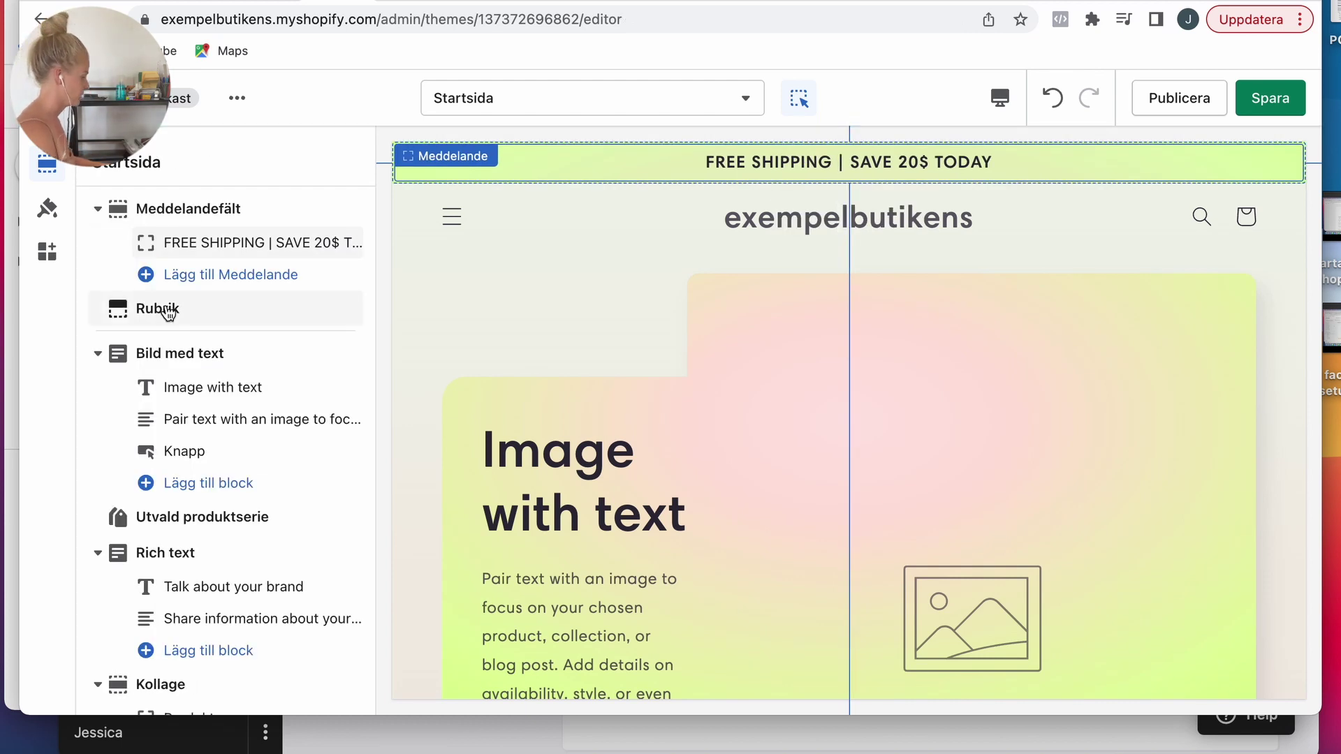
# Step: Replace the Image with text section's picture with the uploaded phone holder photo
pyautogui.scroll(-1, 212, 355)
pyautogui.click(213, 356)
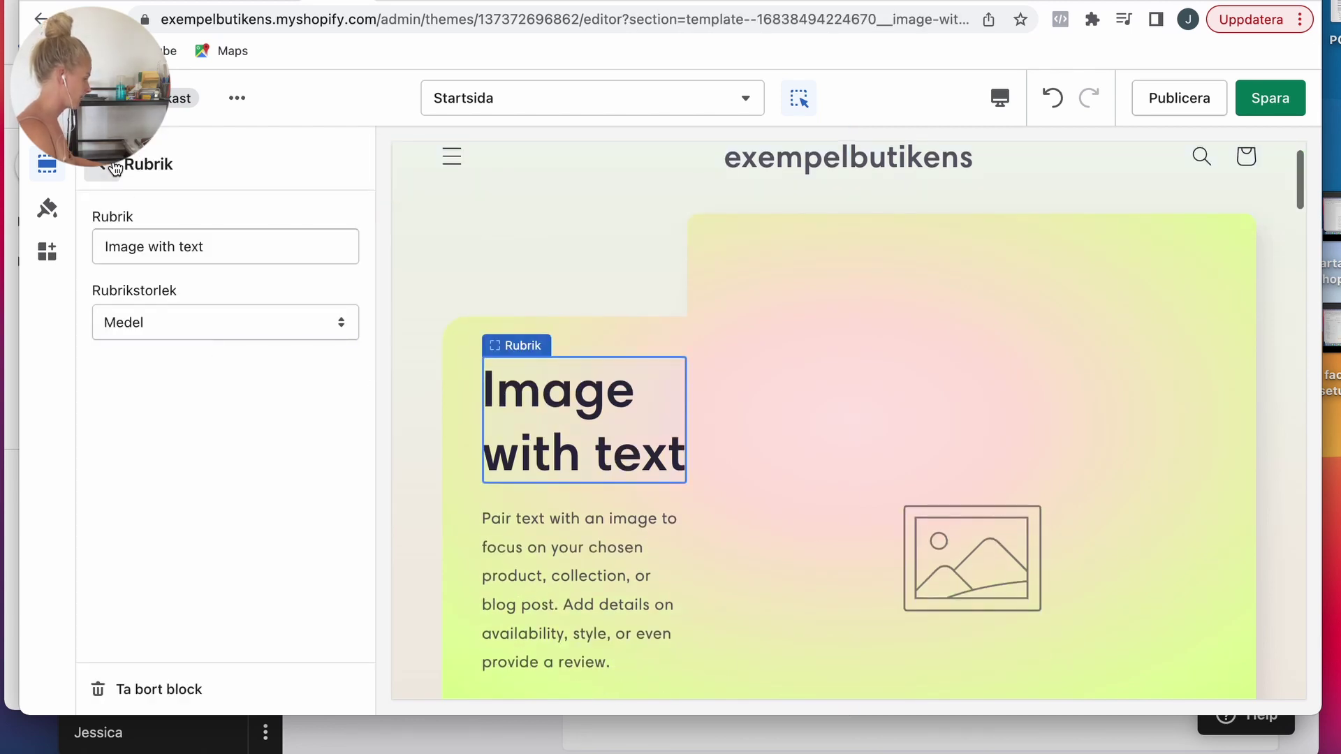
pyautogui.click(95, 167)
pyautogui.click(187, 316)
pyautogui.click(201, 359)
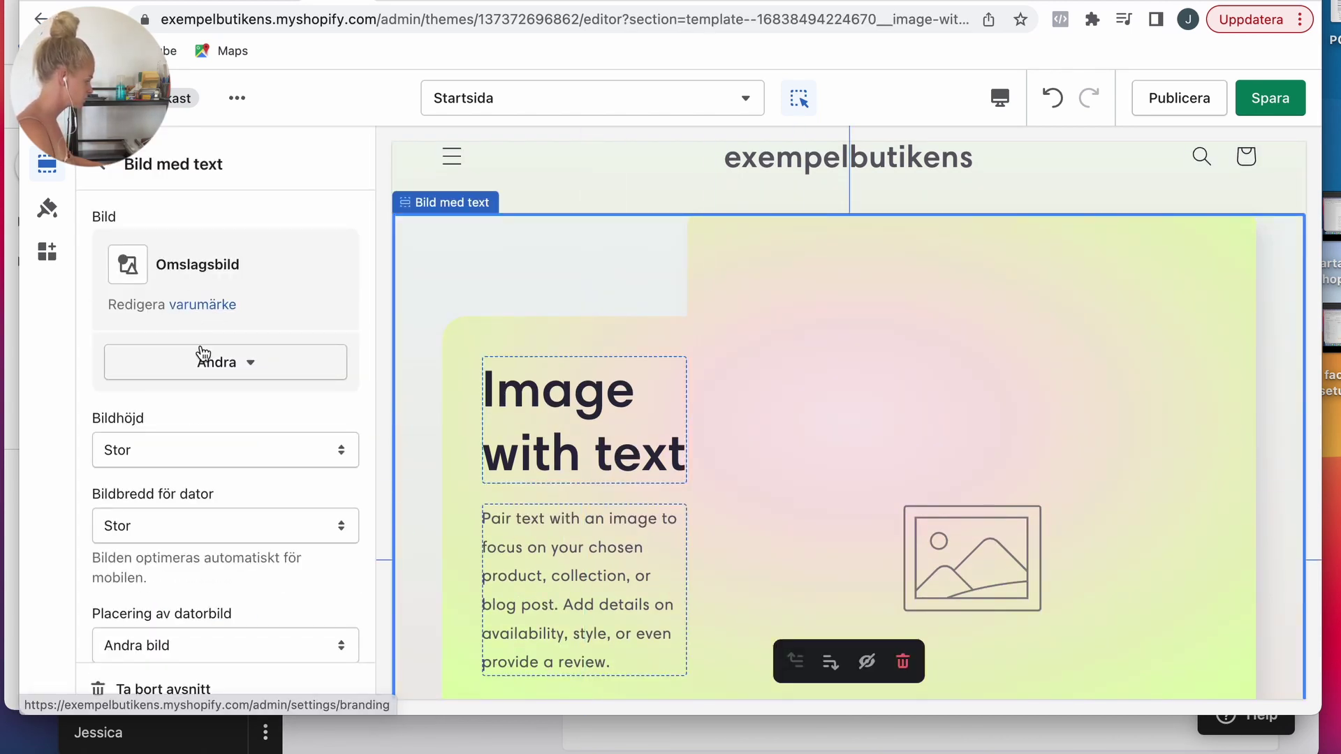
pyautogui.click(224, 425)
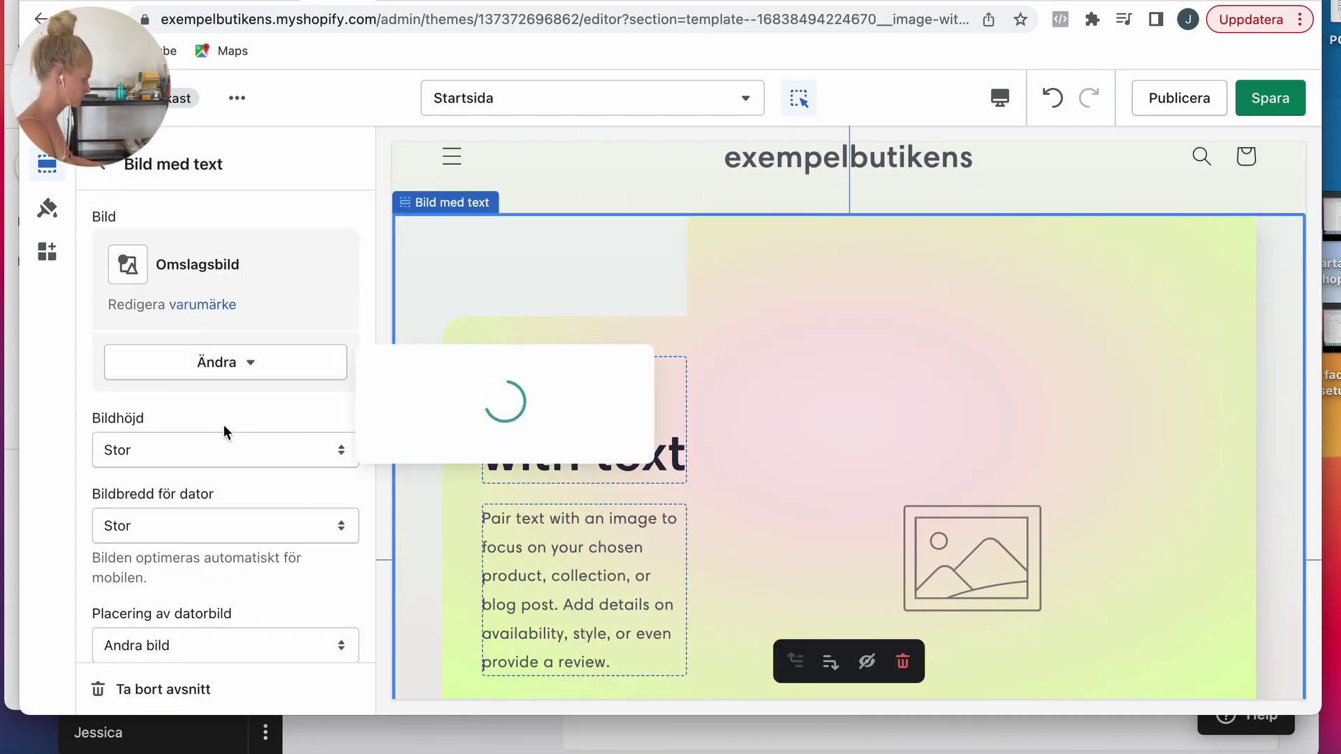
pyautogui.click(299, 399)
pyautogui.click(281, 371)
pyautogui.click(265, 503)
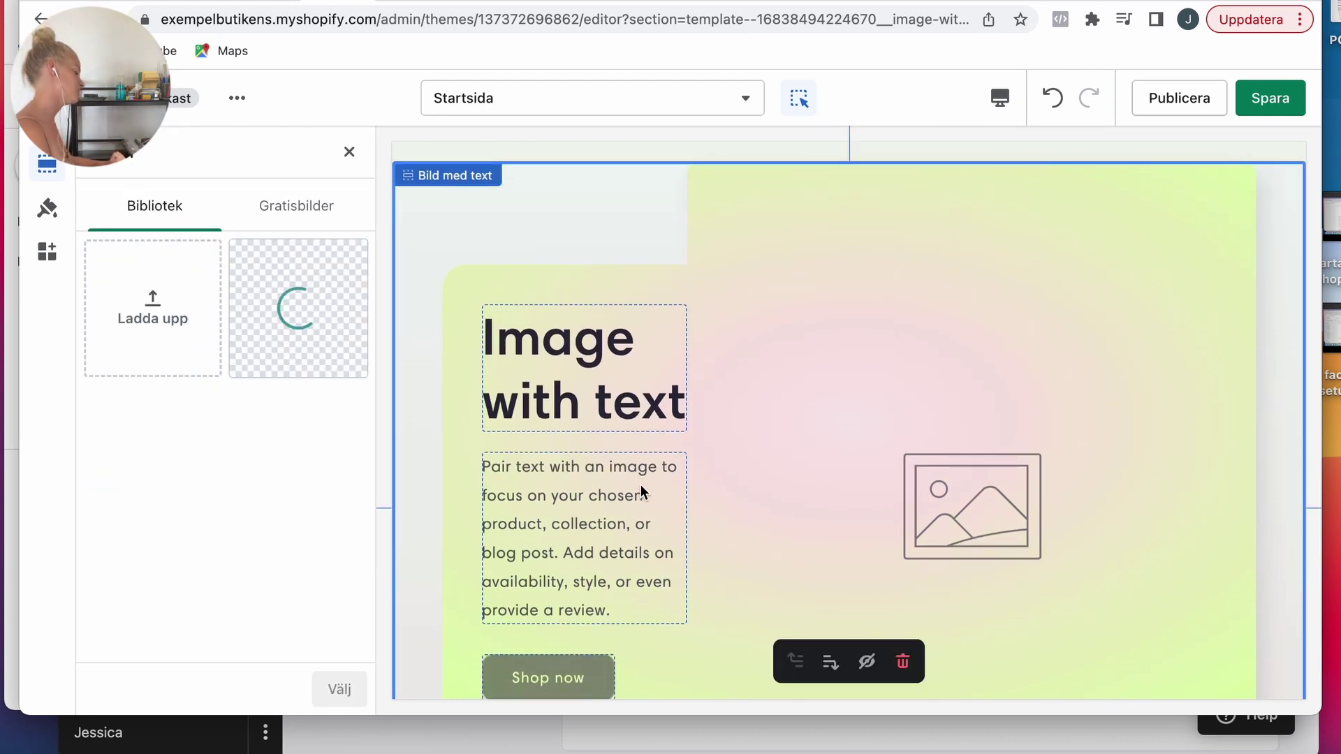
pyautogui.click(341, 691)
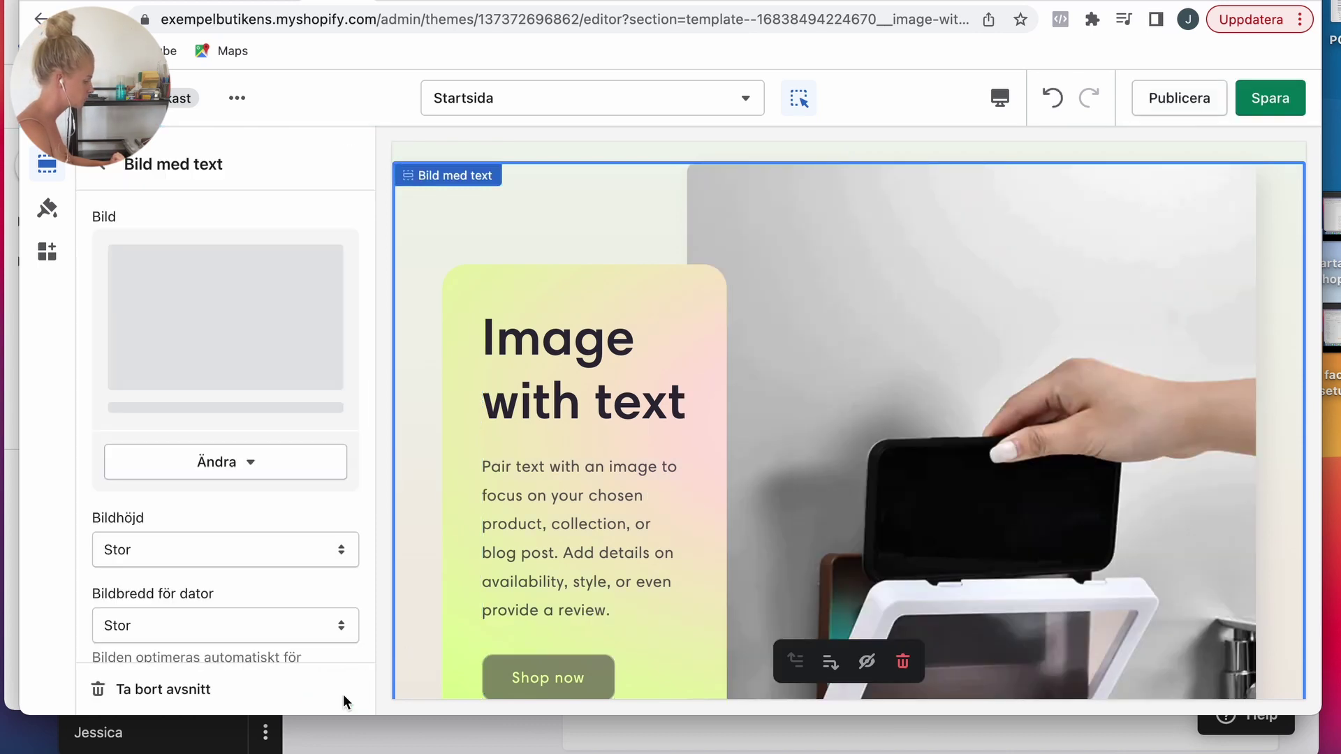
# Step: Set the image height to Anpassa till bild and desktop image width to Medel
pyautogui.scroll(-2, 207, 607)
pyautogui.click(160, 504)
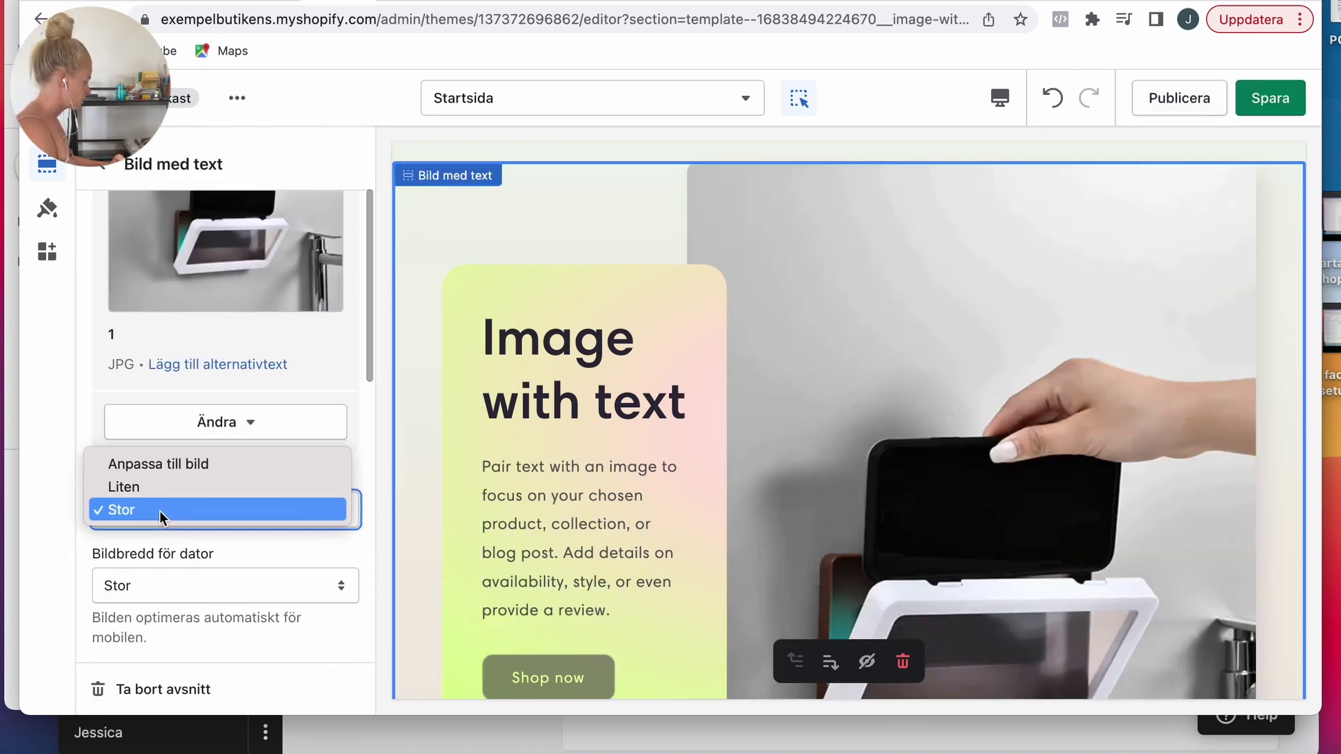
pyautogui.click(154, 464)
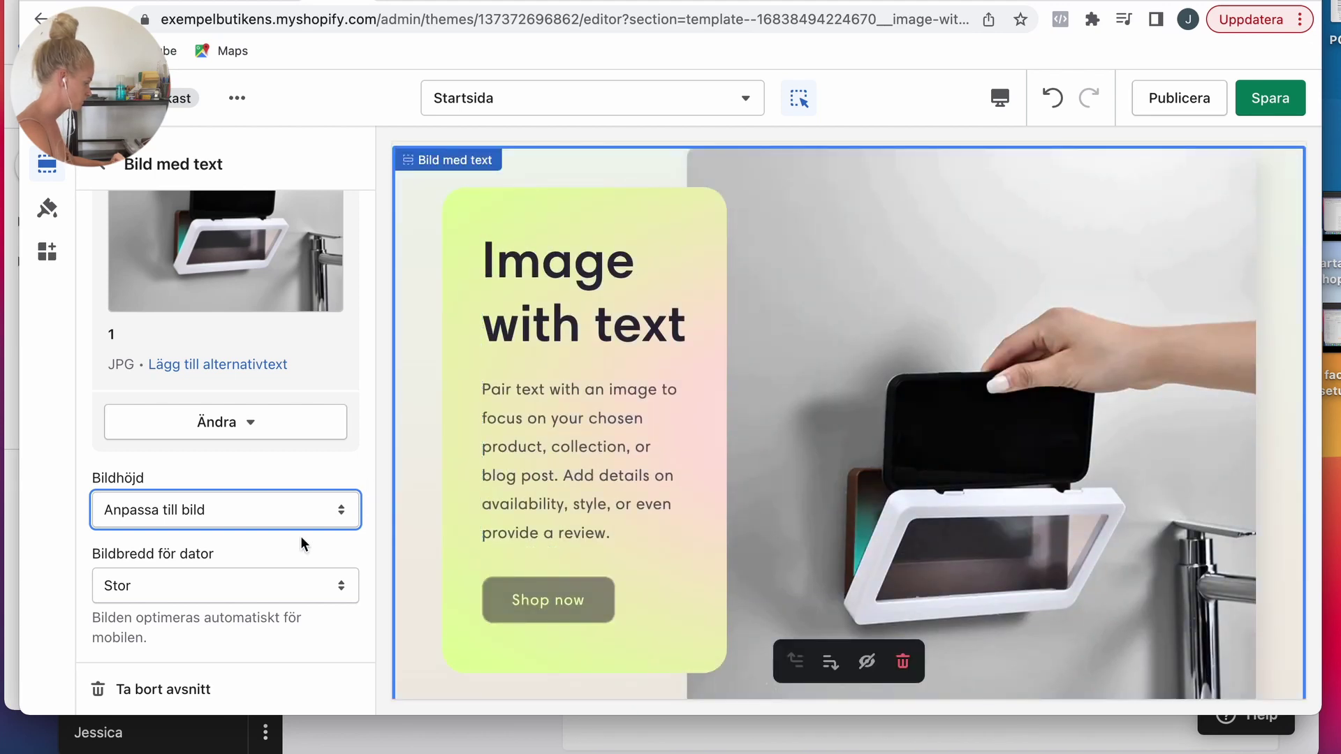
pyautogui.click(233, 584)
pyautogui.click(218, 583)
pyautogui.click(208, 585)
pyautogui.click(194, 563)
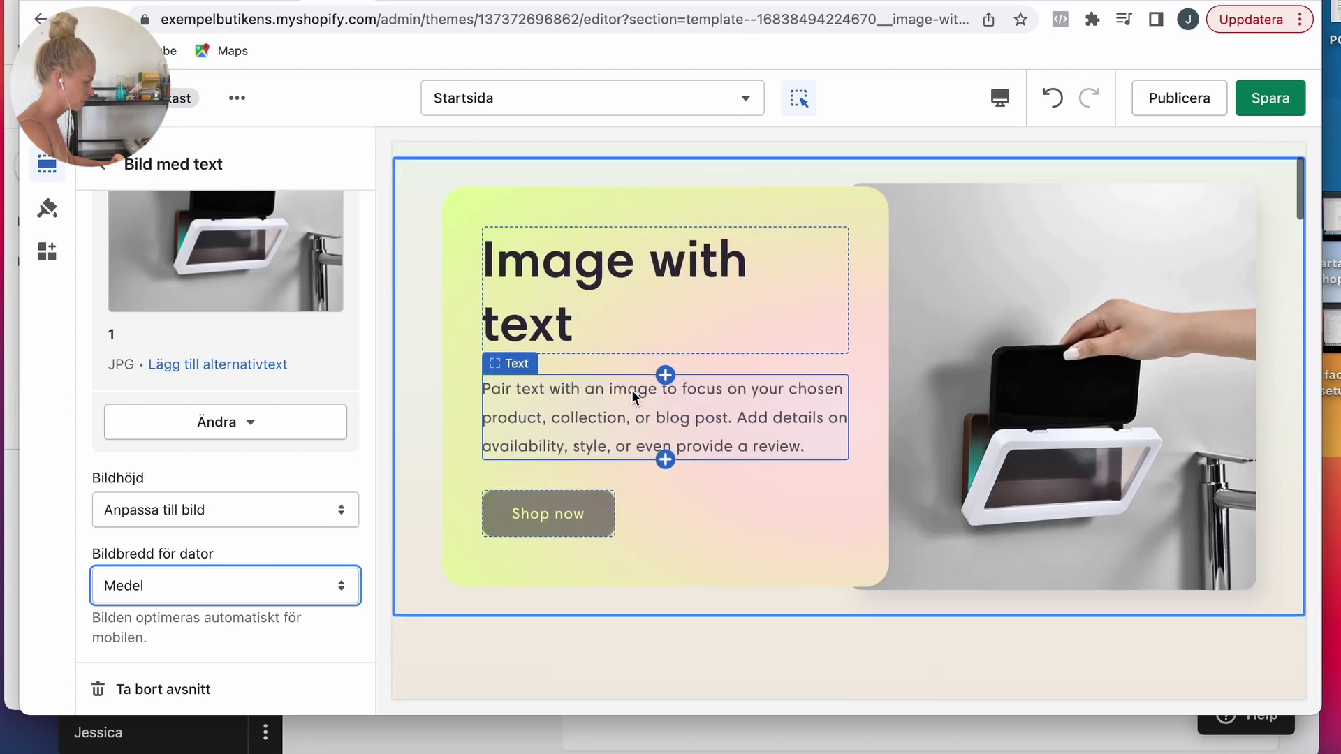
pyautogui.scroll(-10, 156, 438)
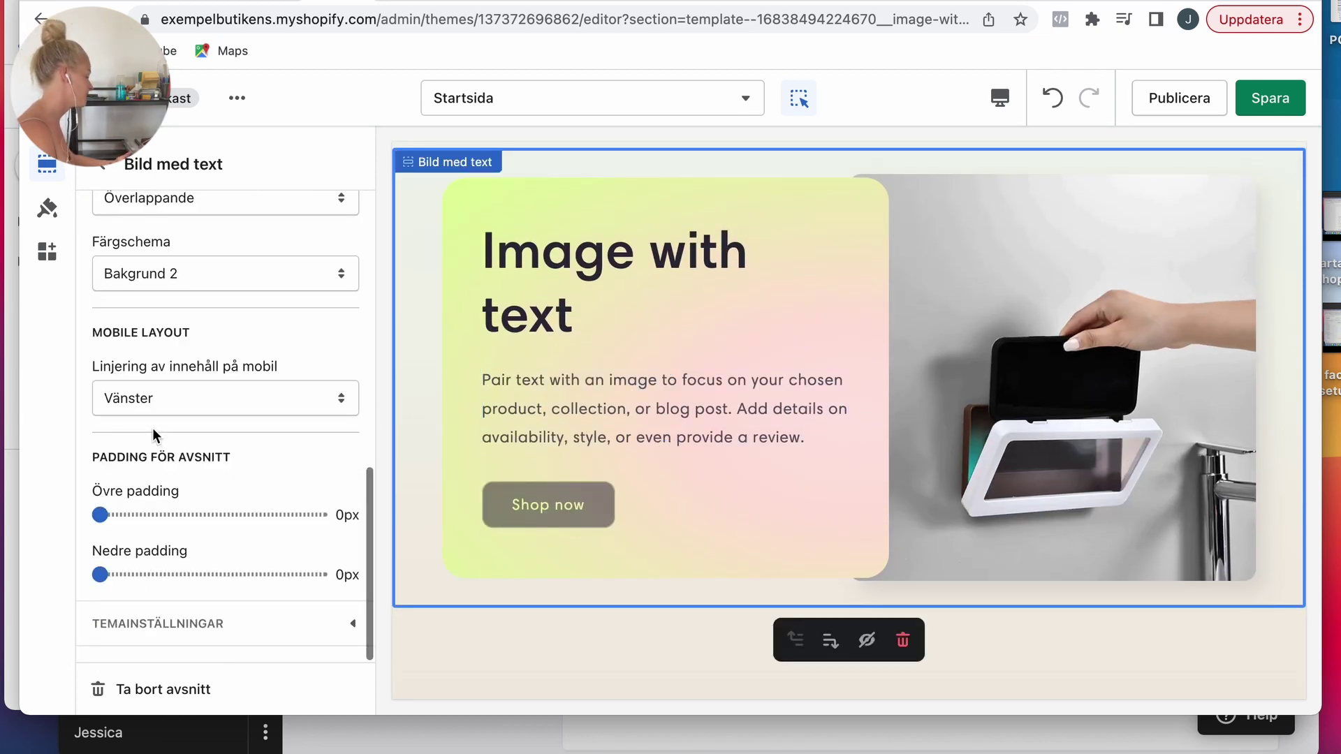
pyautogui.scroll(2, 712, 413)
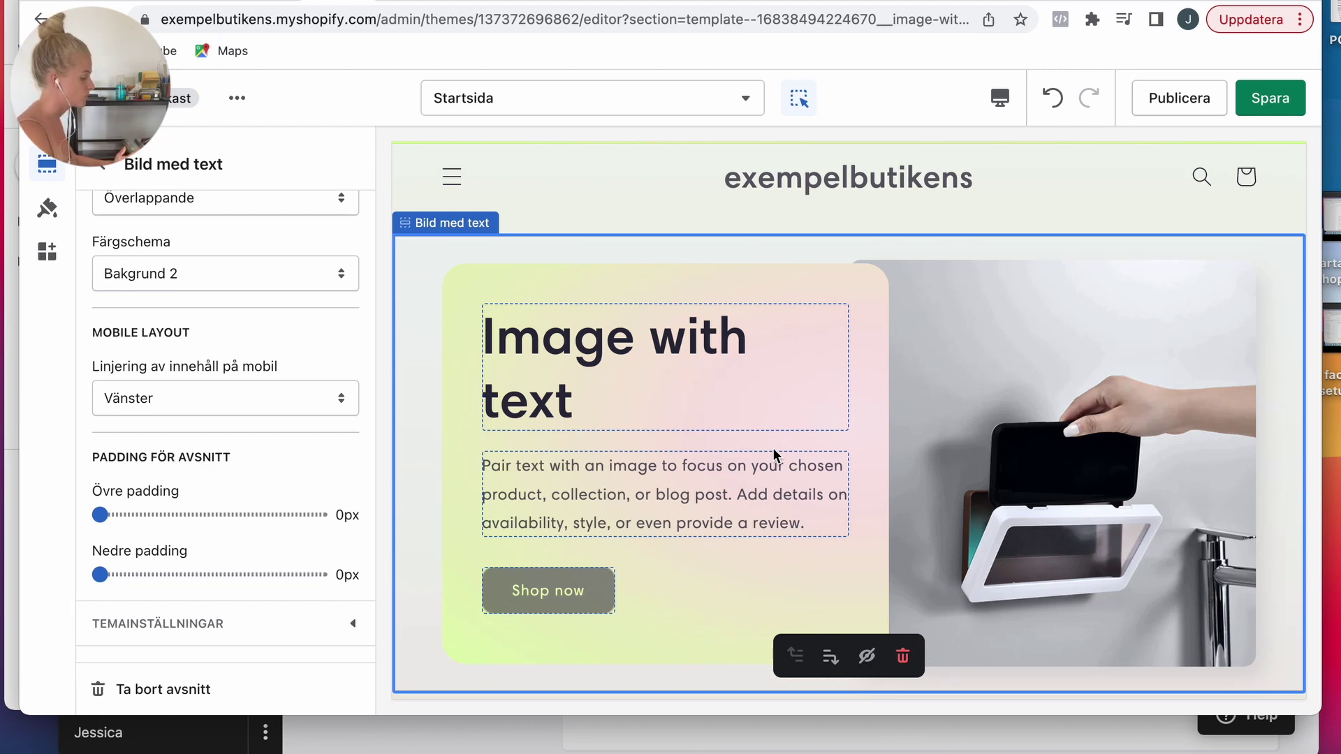
# Step: Change the Image with text heading to PHONE CASE
pyautogui.click(110, 170)
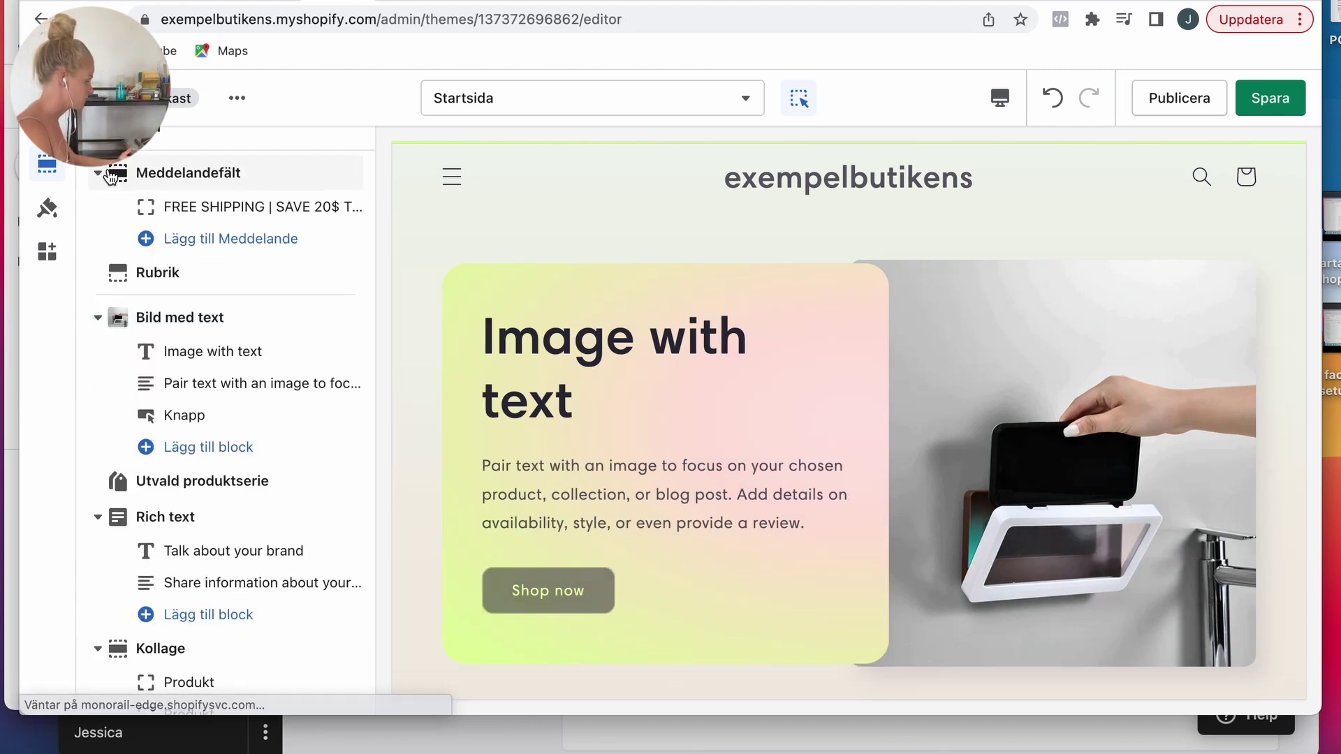
pyautogui.click(180, 351)
pyautogui.tripleClick(159, 251)
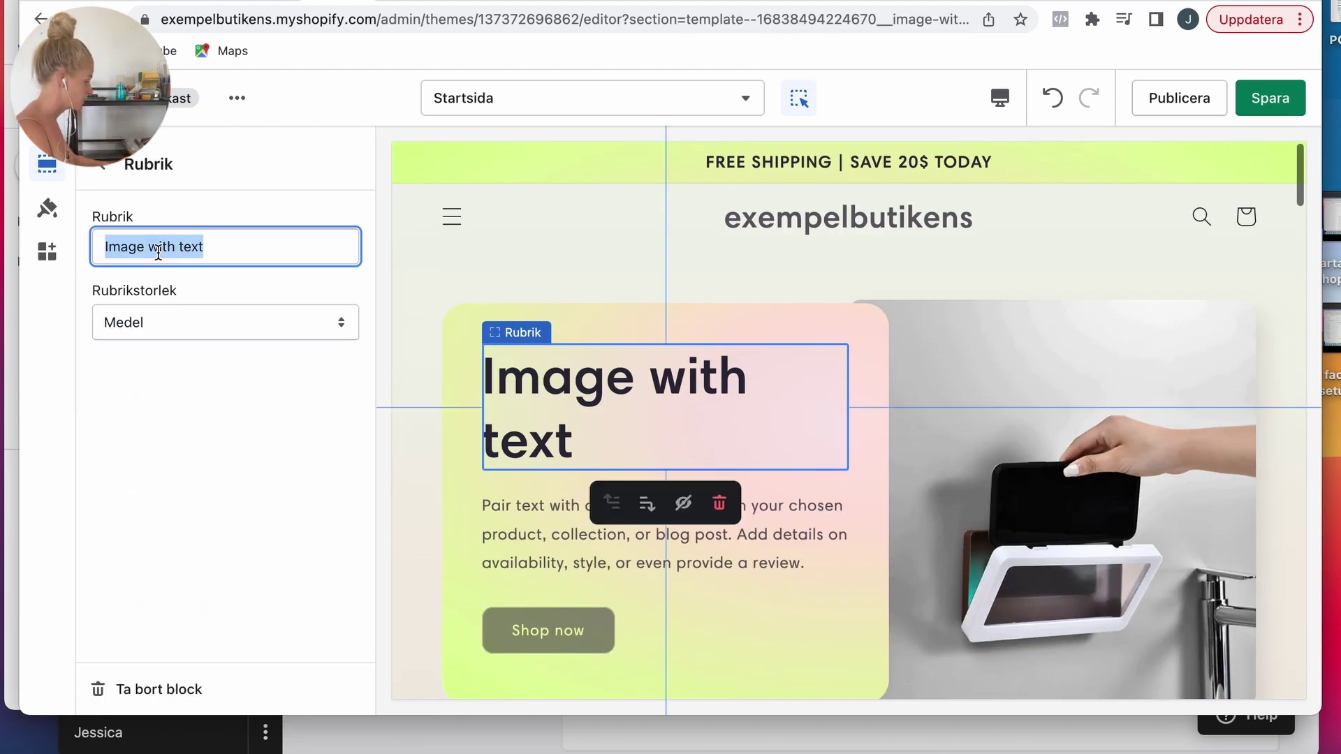
pyautogui.write('PHONE ')
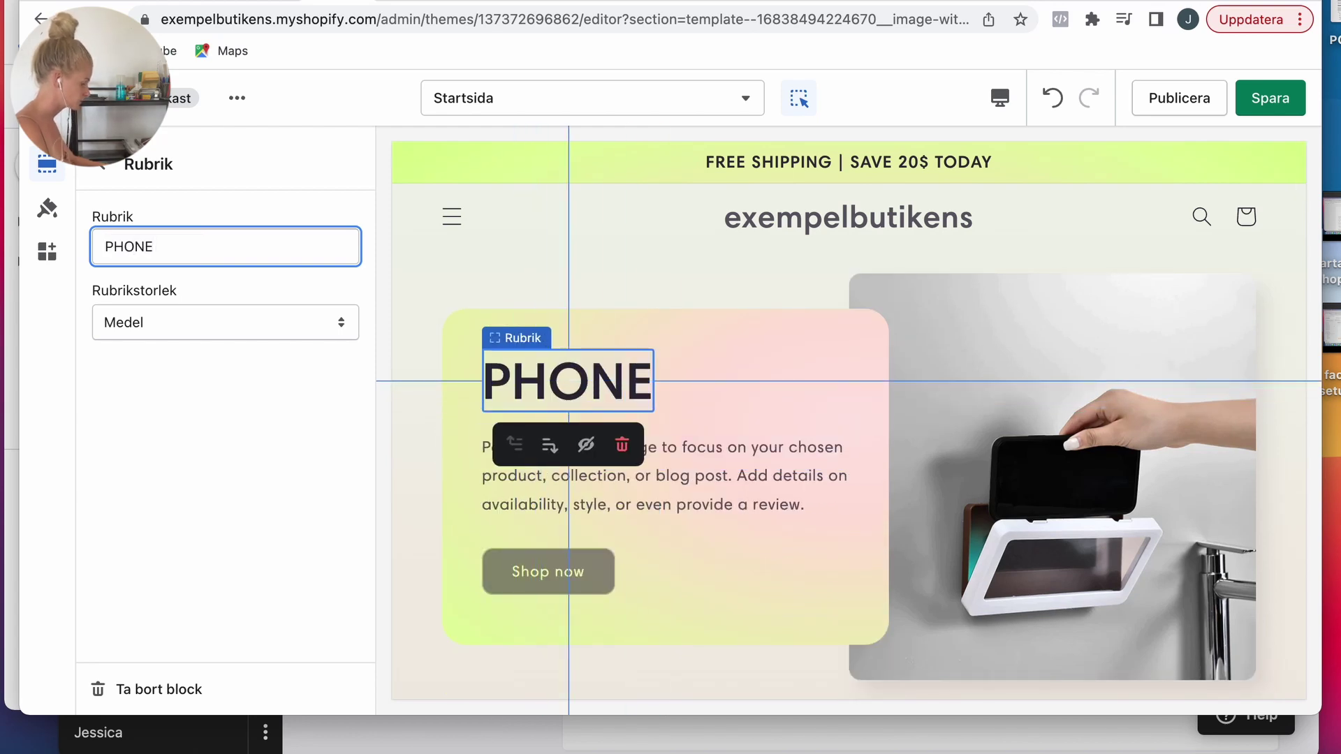
pyautogui.write('CASE')
# Step: Replace the paragraph with 'Watch your favourite videos at any time, even when you are in the shower!'
pyautogui.click(112, 179)
pyautogui.click(216, 383)
pyautogui.doubleClick(157, 318)
pyautogui.click(158, 318)
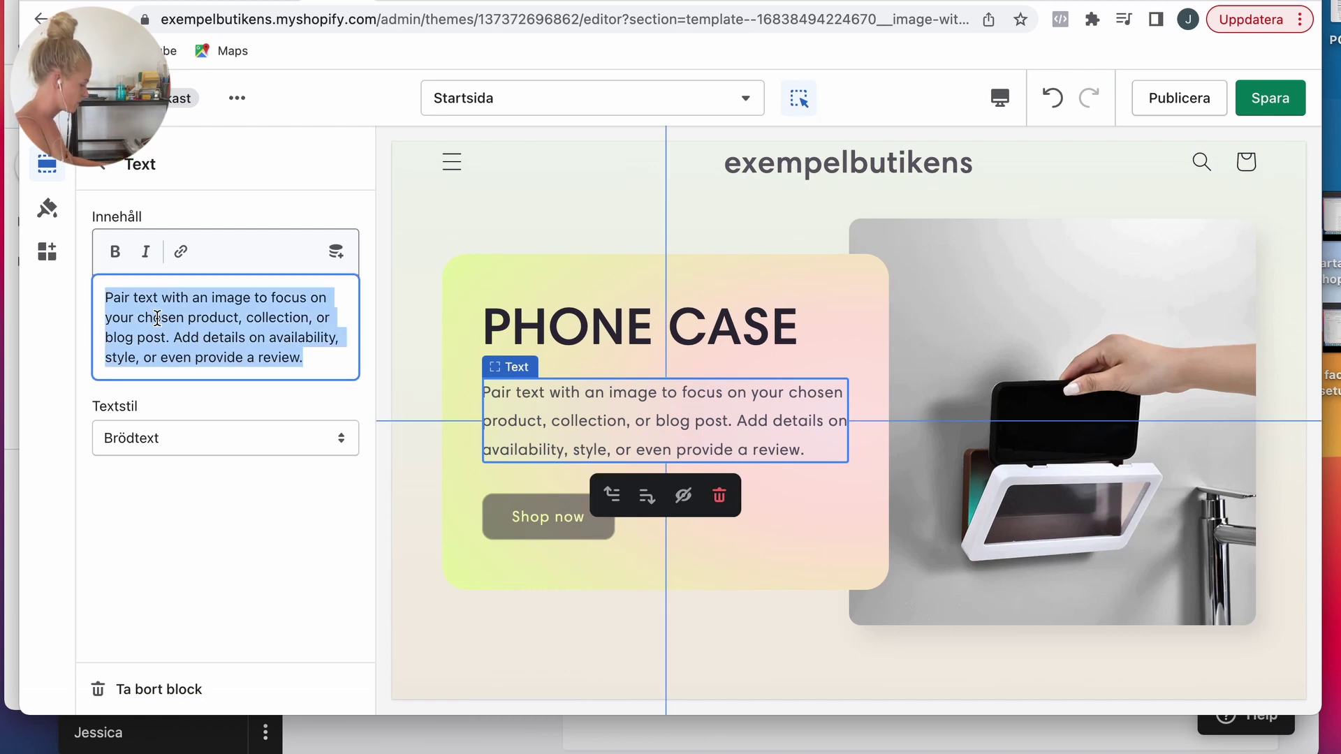
pyautogui.write('Watch')
pyautogui.press('BackSpace')
pyautogui.press('BackSpace')
pyautogui.write('v')
pyautogui.press('BackSpace')
pyautogui.write('ch your favourite videos at any time, even when you are in th')
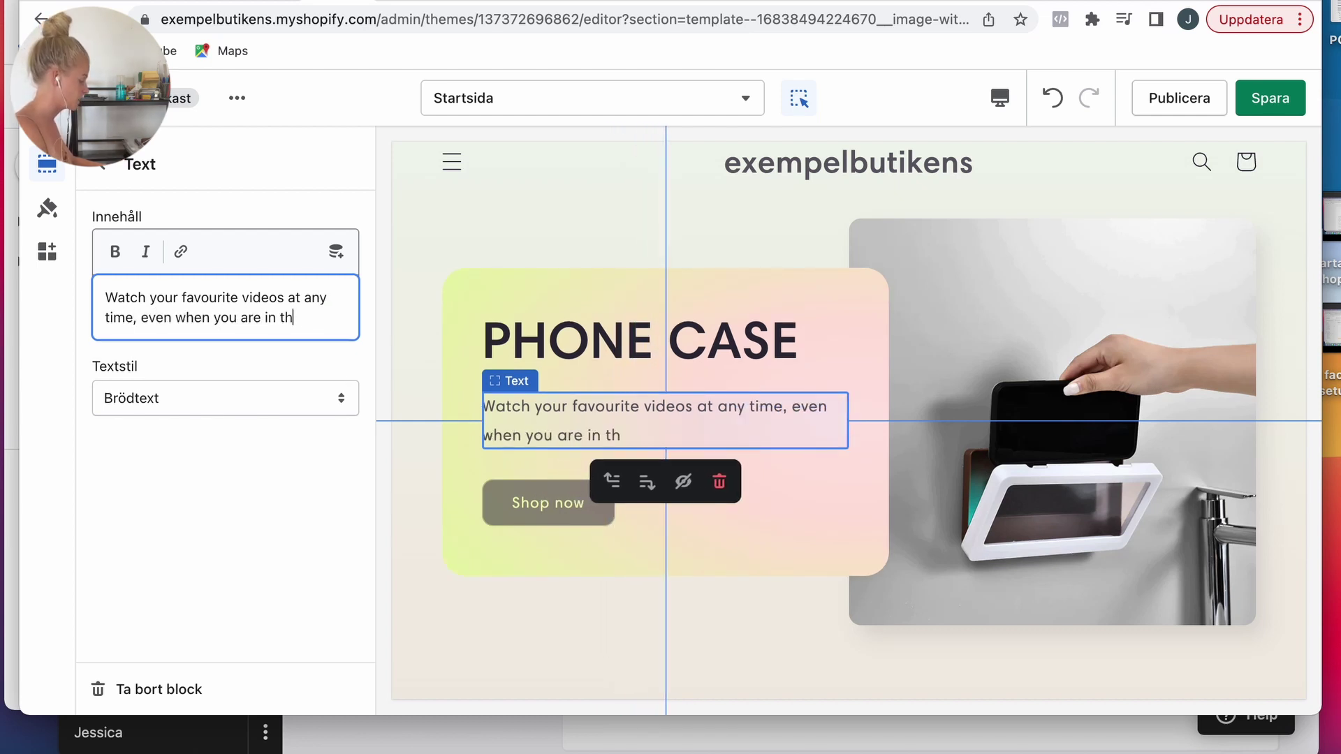
pyautogui.write('e shower!')
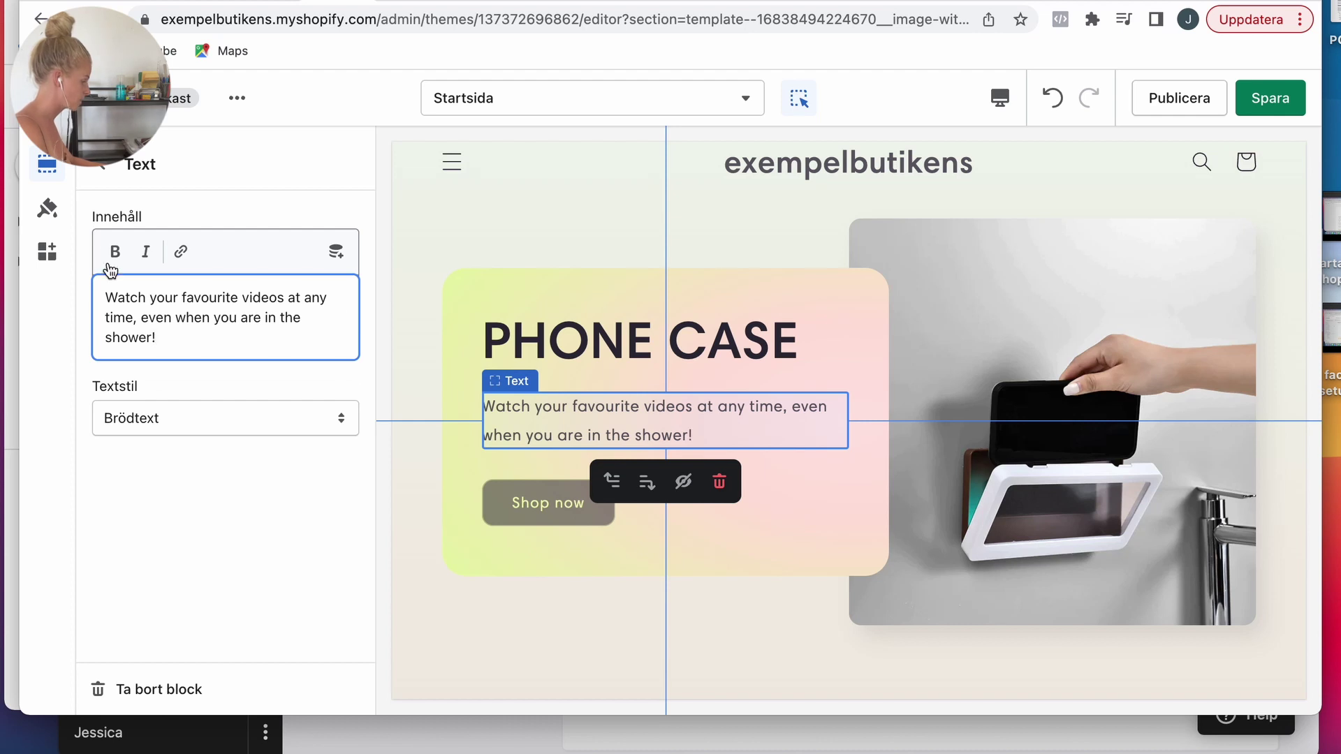
pyautogui.click(114, 179)
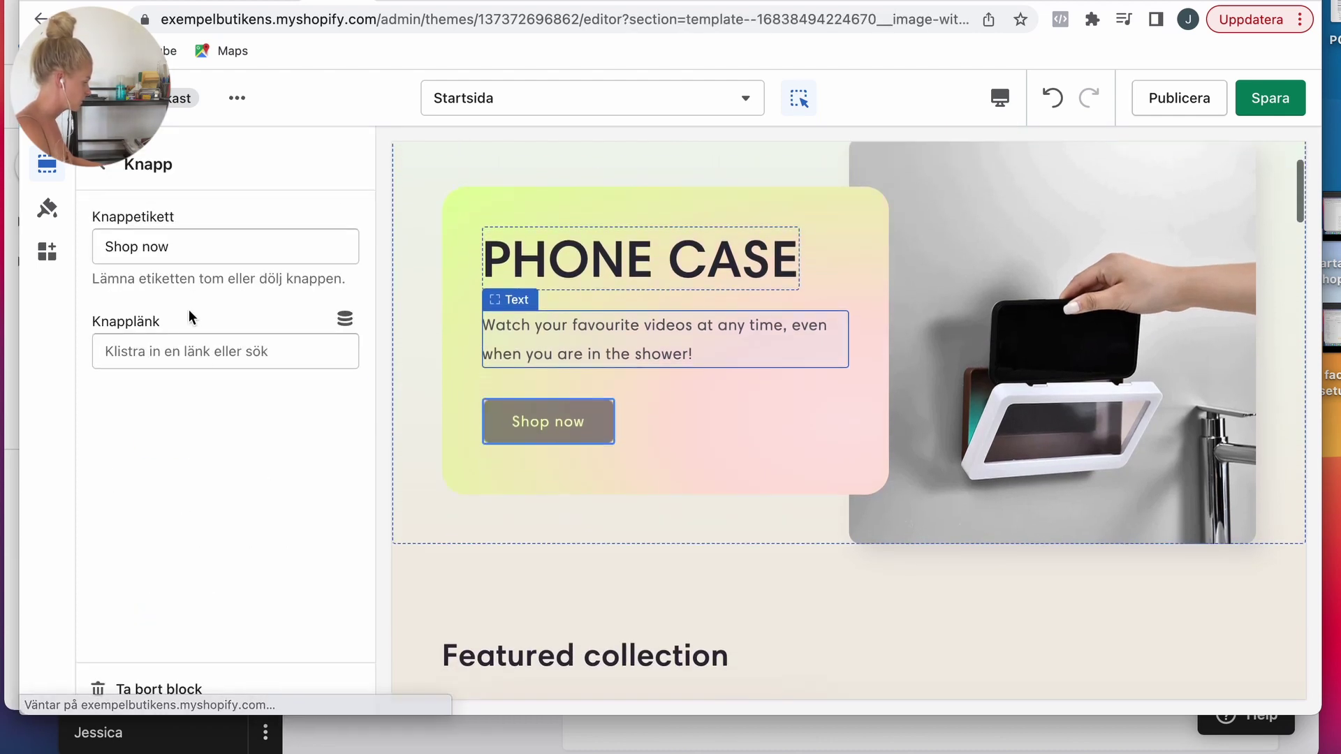
# Step: Label the button Buy now and link it to the phone holder product
pyautogui.click(182, 257)
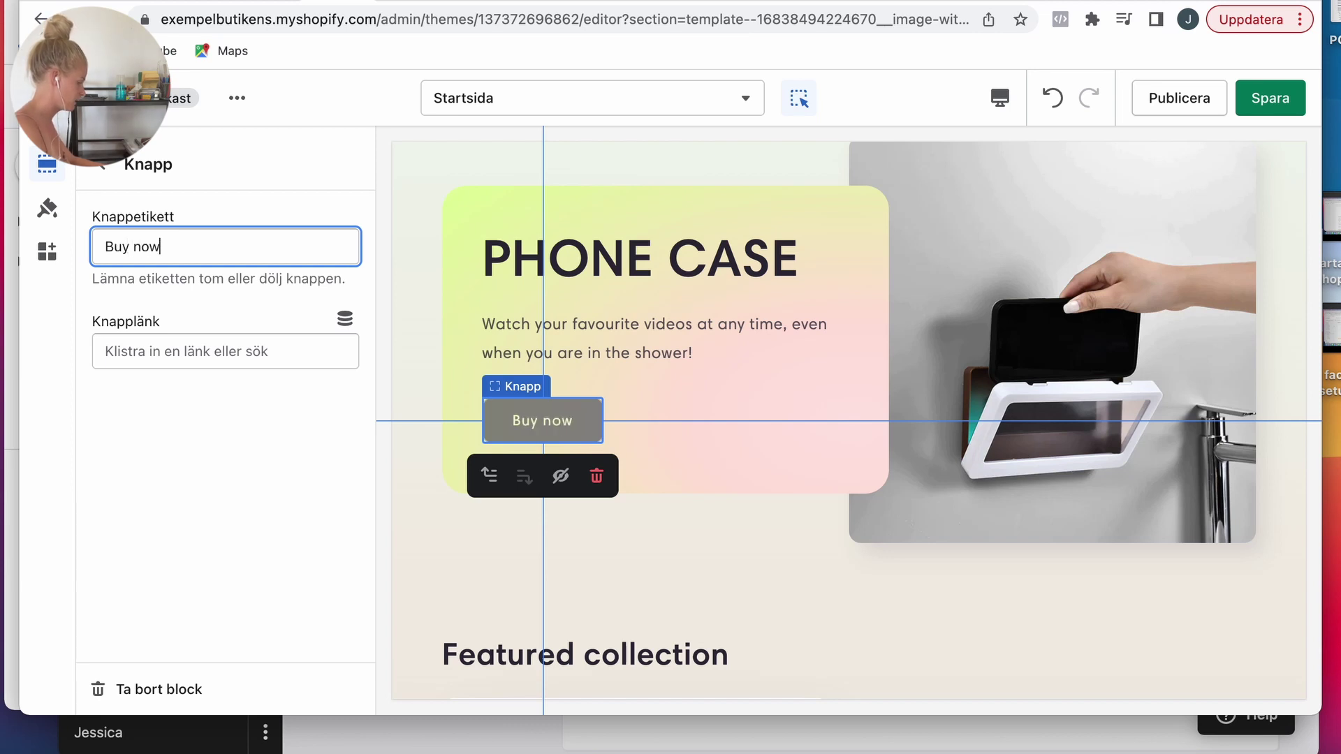
pyautogui.click(178, 321)
pyautogui.click(178, 148)
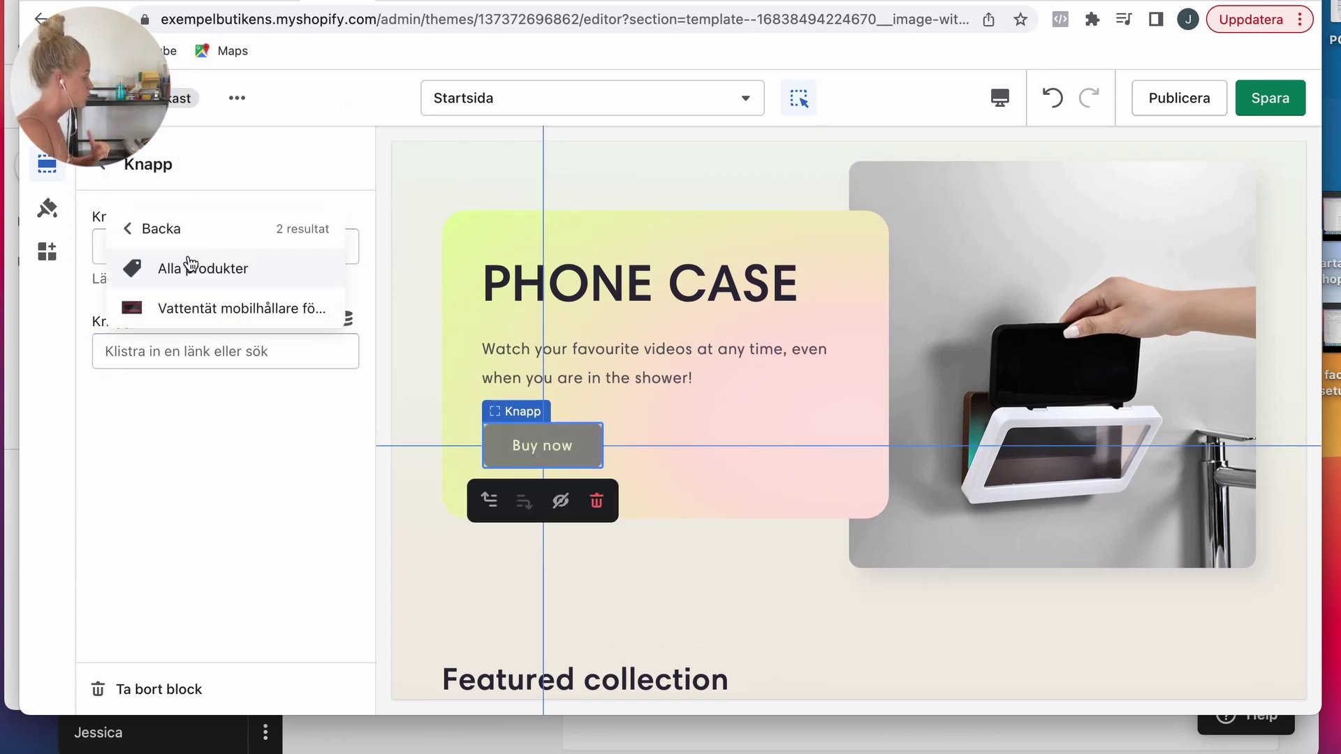
pyautogui.click(196, 310)
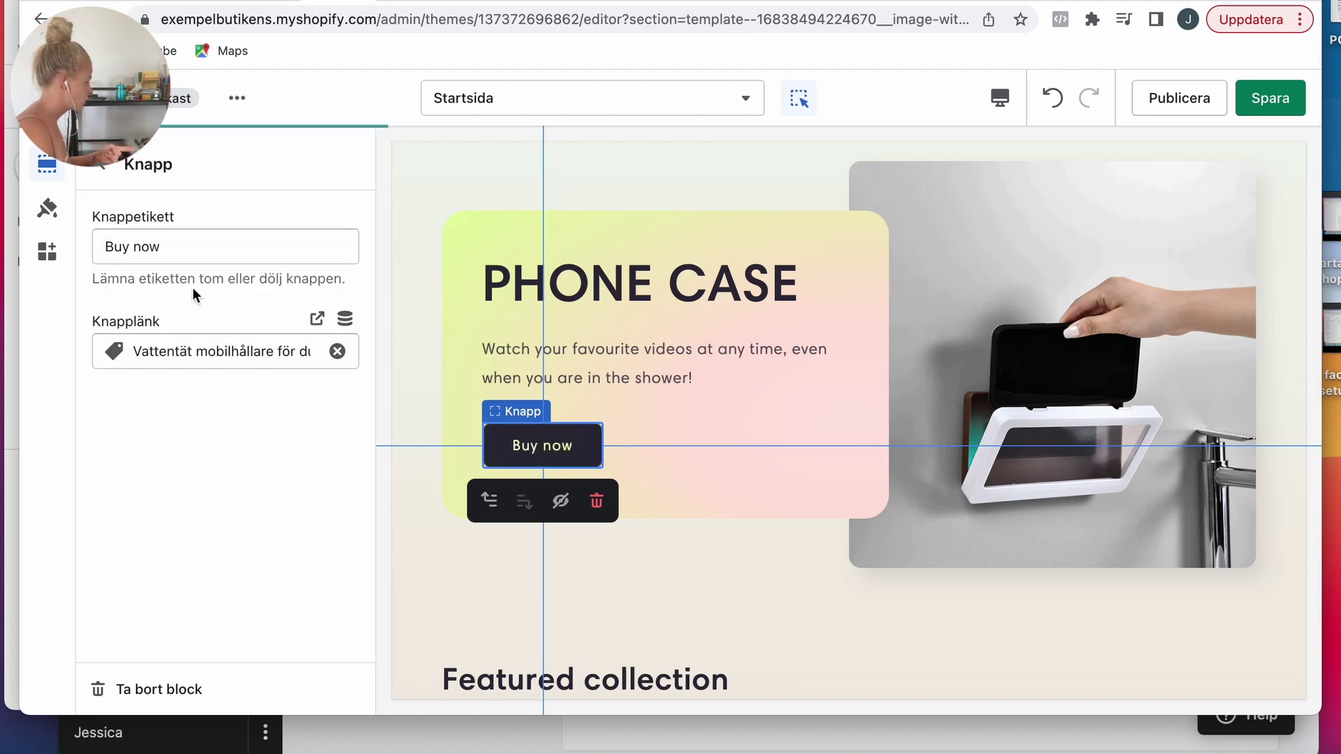
pyautogui.click(108, 176)
pyautogui.scroll(-4, 196, 349)
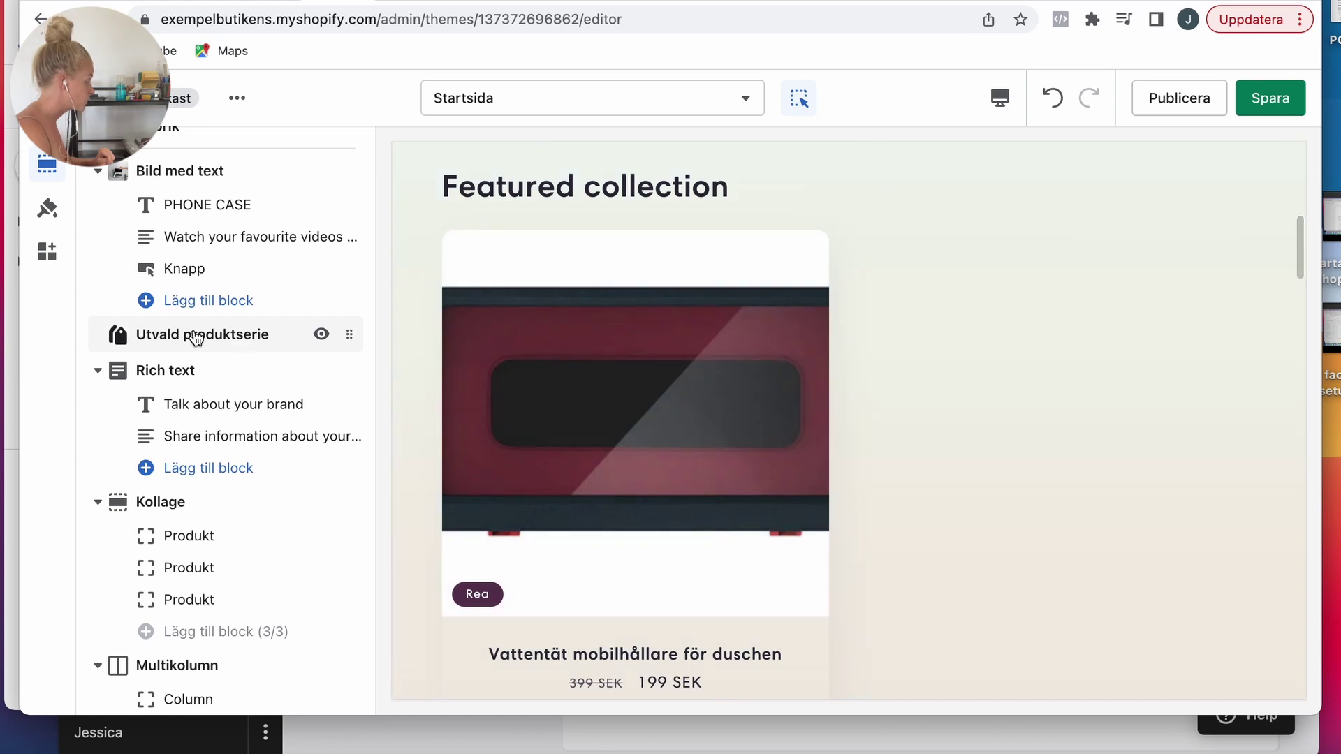
# Step: Hide the Utvald produktserie, Kollektionslista and E-postregistrering sections with their eye icons
pyautogui.click(320, 335)
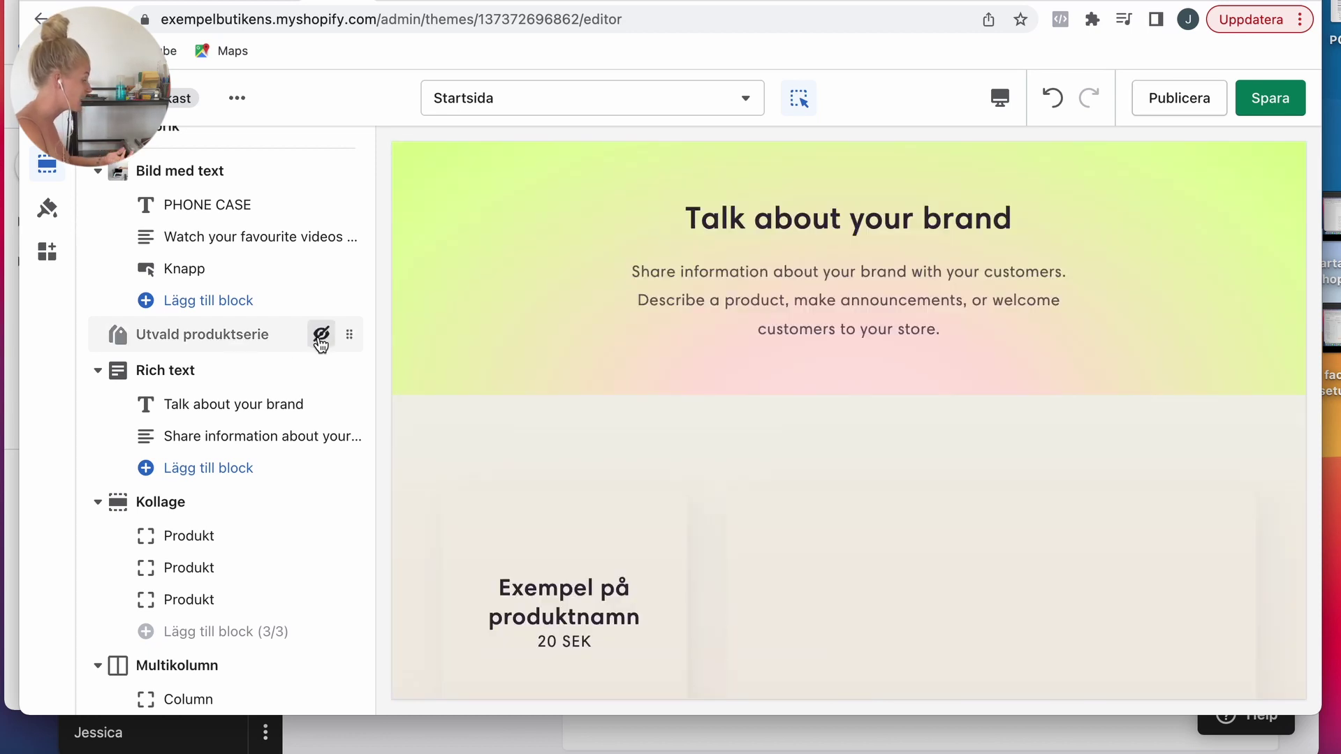
pyautogui.scroll(-3, 300, 374)
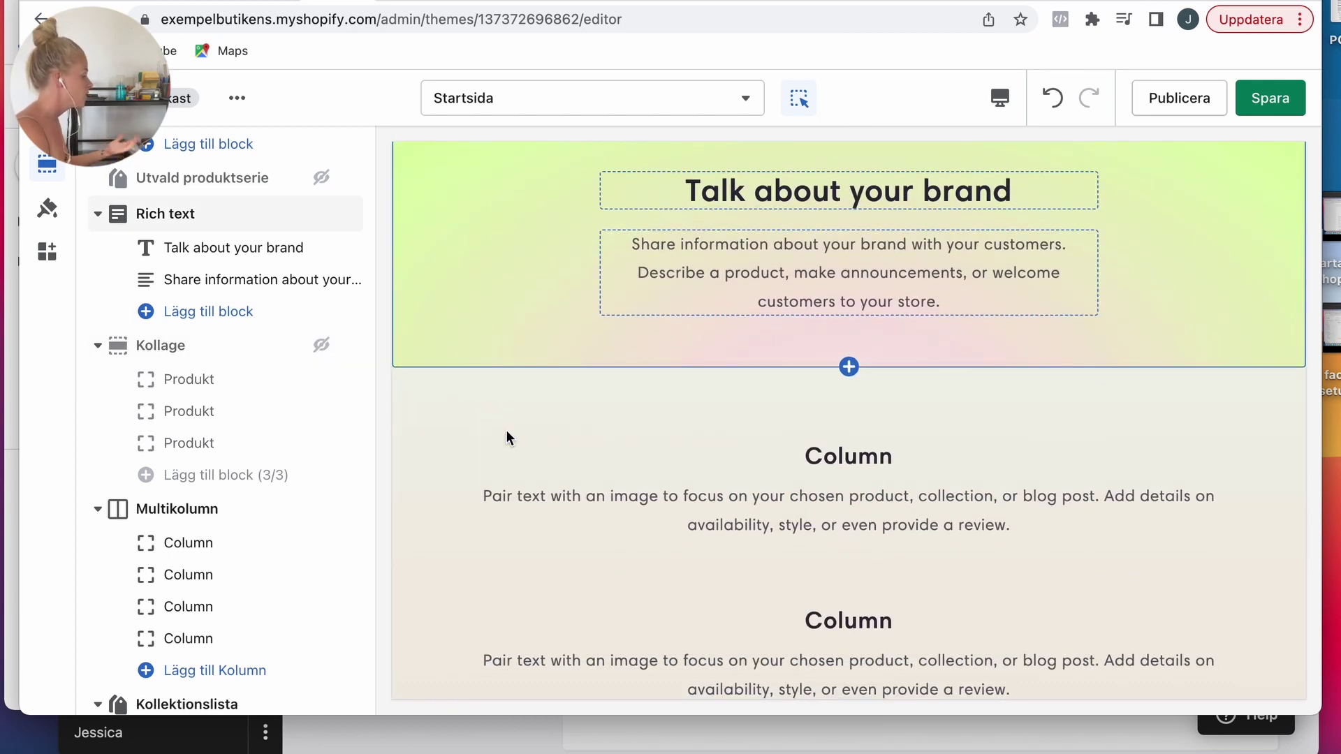
pyautogui.scroll(-10, 230, 433)
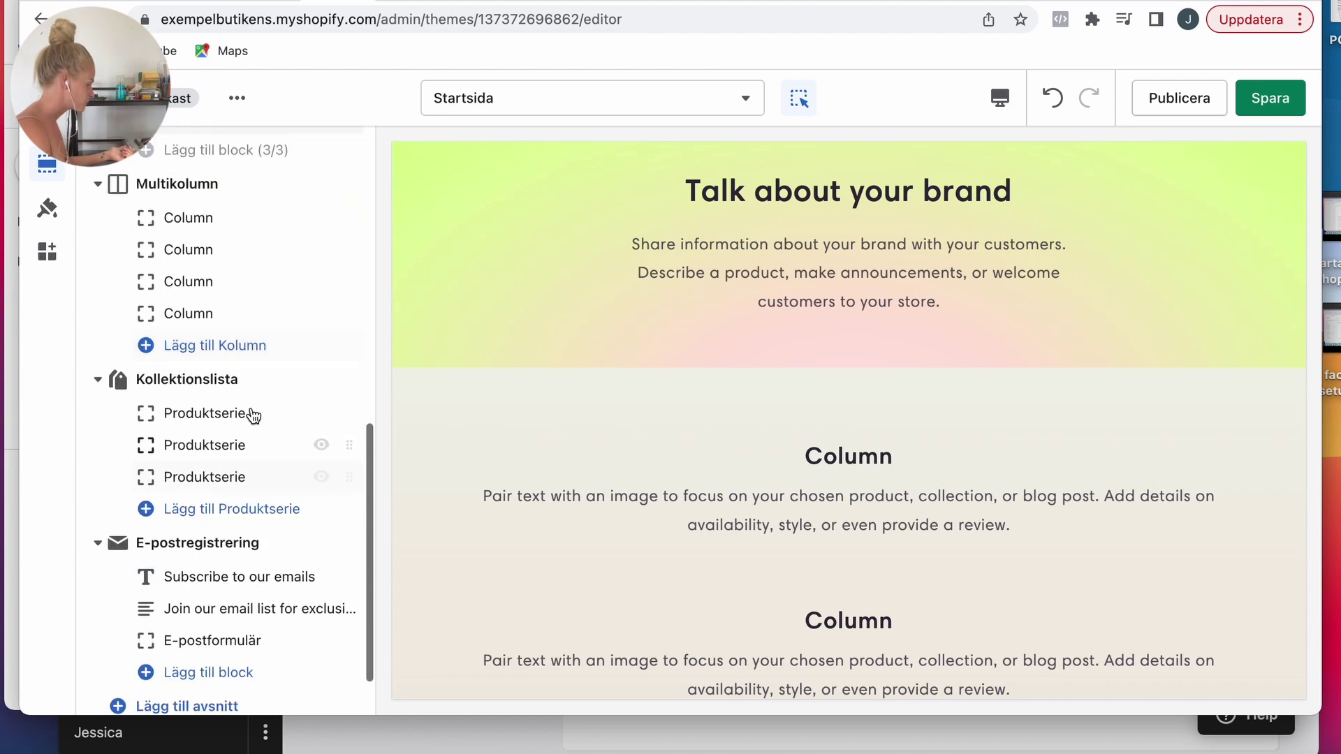
pyautogui.click(320, 383)
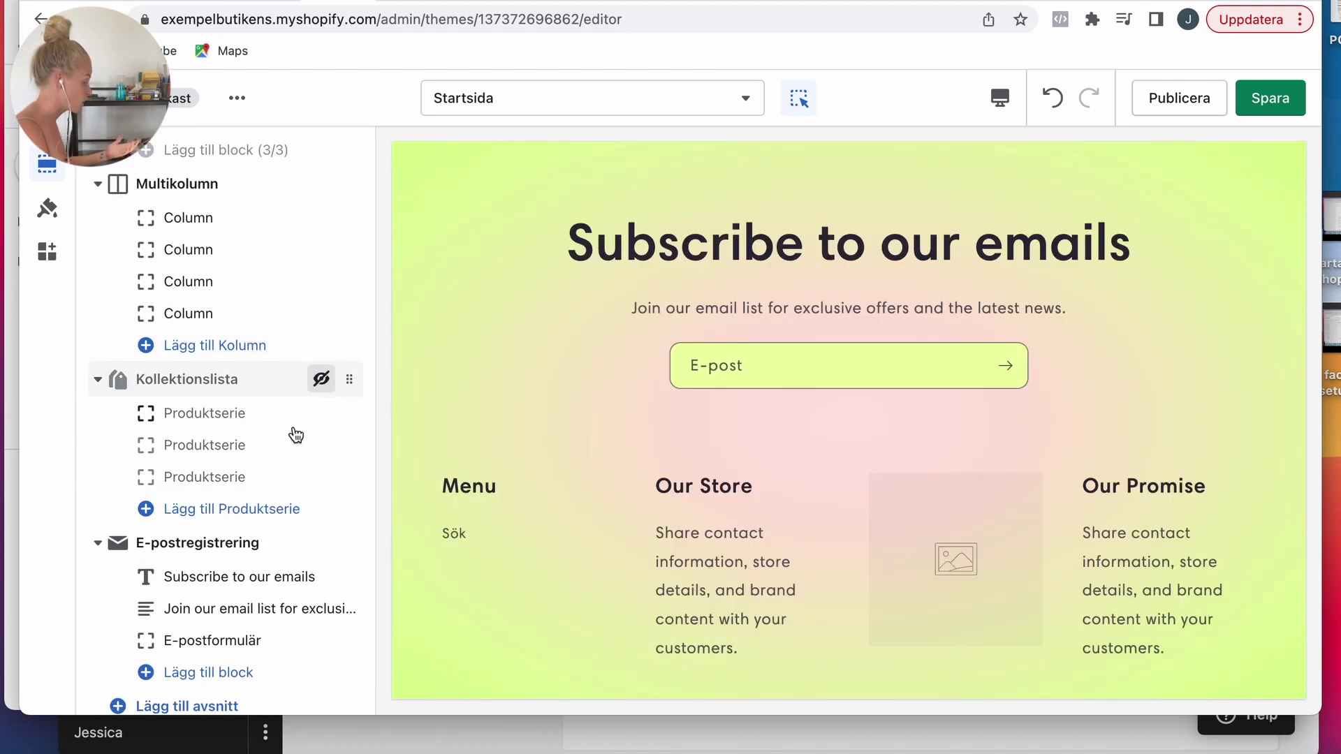
pyautogui.scroll(-2, 284, 467)
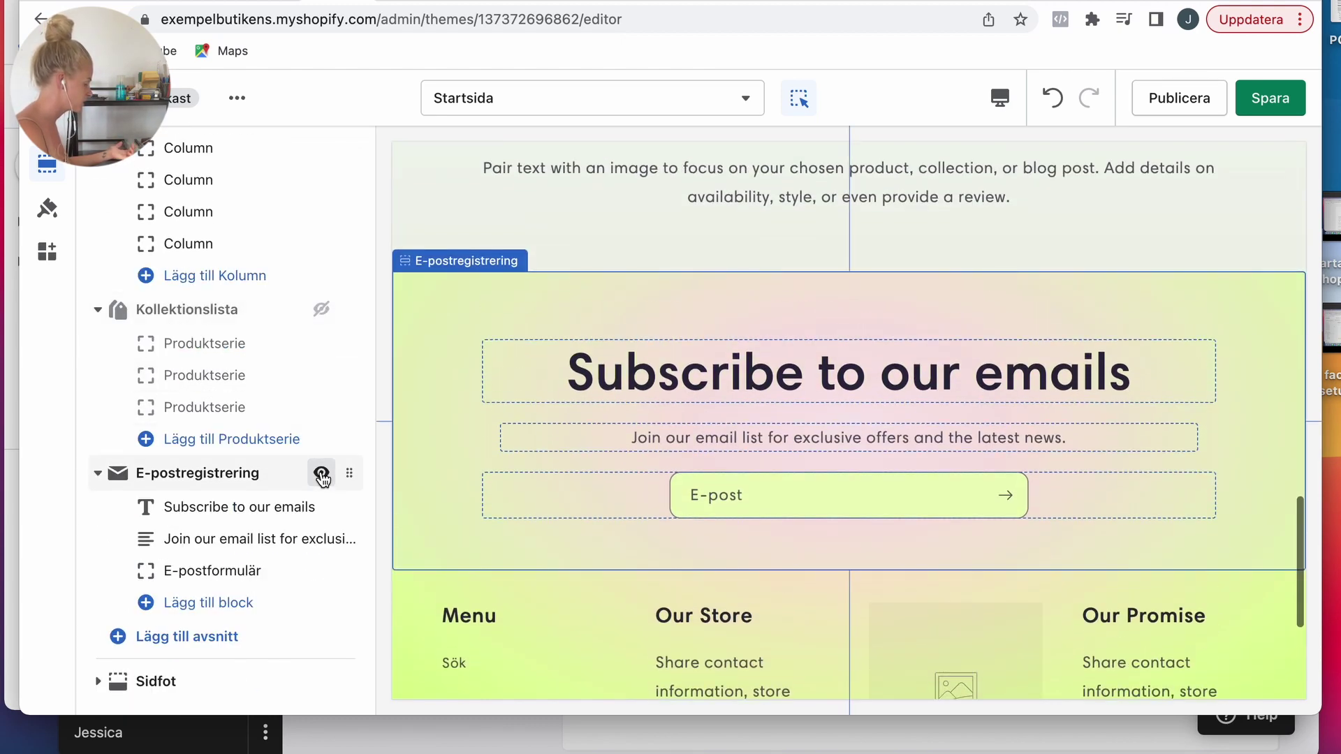
pyautogui.click(322, 474)
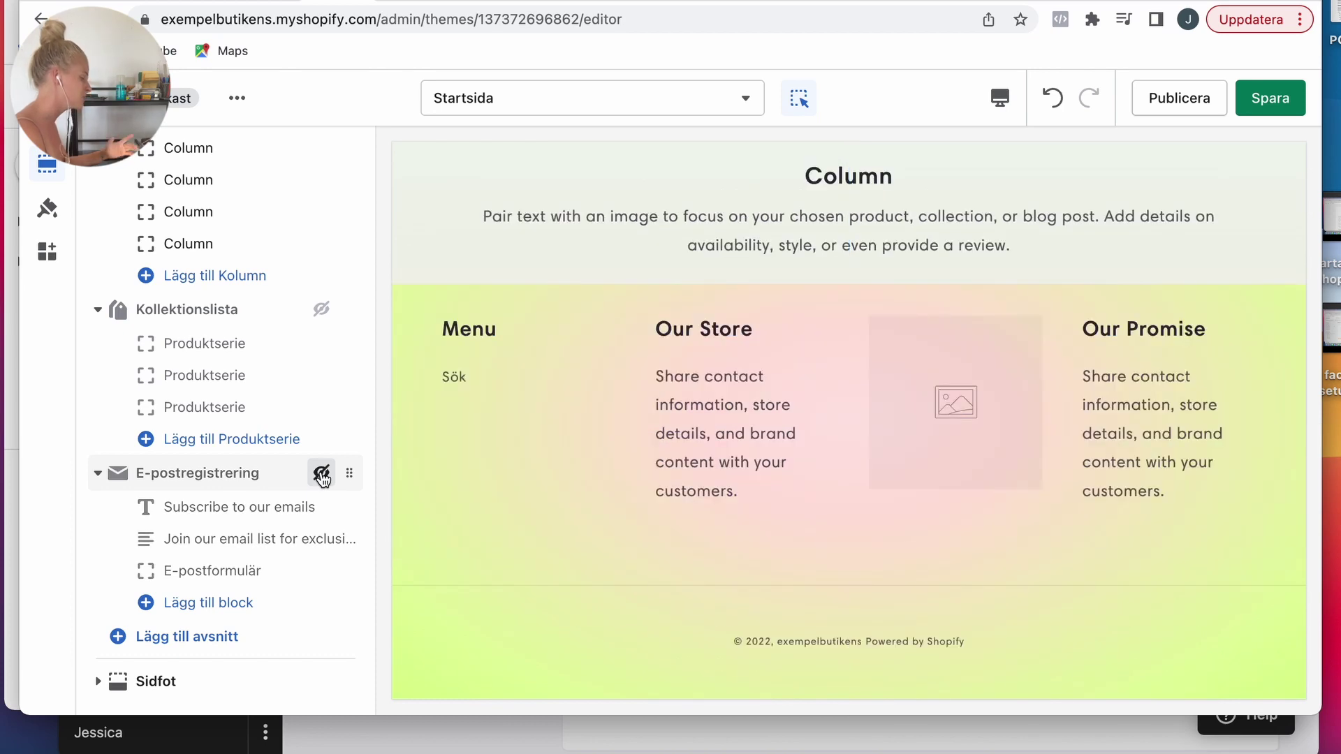
# Step: Add an Utvald produkt section to the home page featuring the Vattentät mobilhållare för duschen product
pyautogui.click(197, 639)
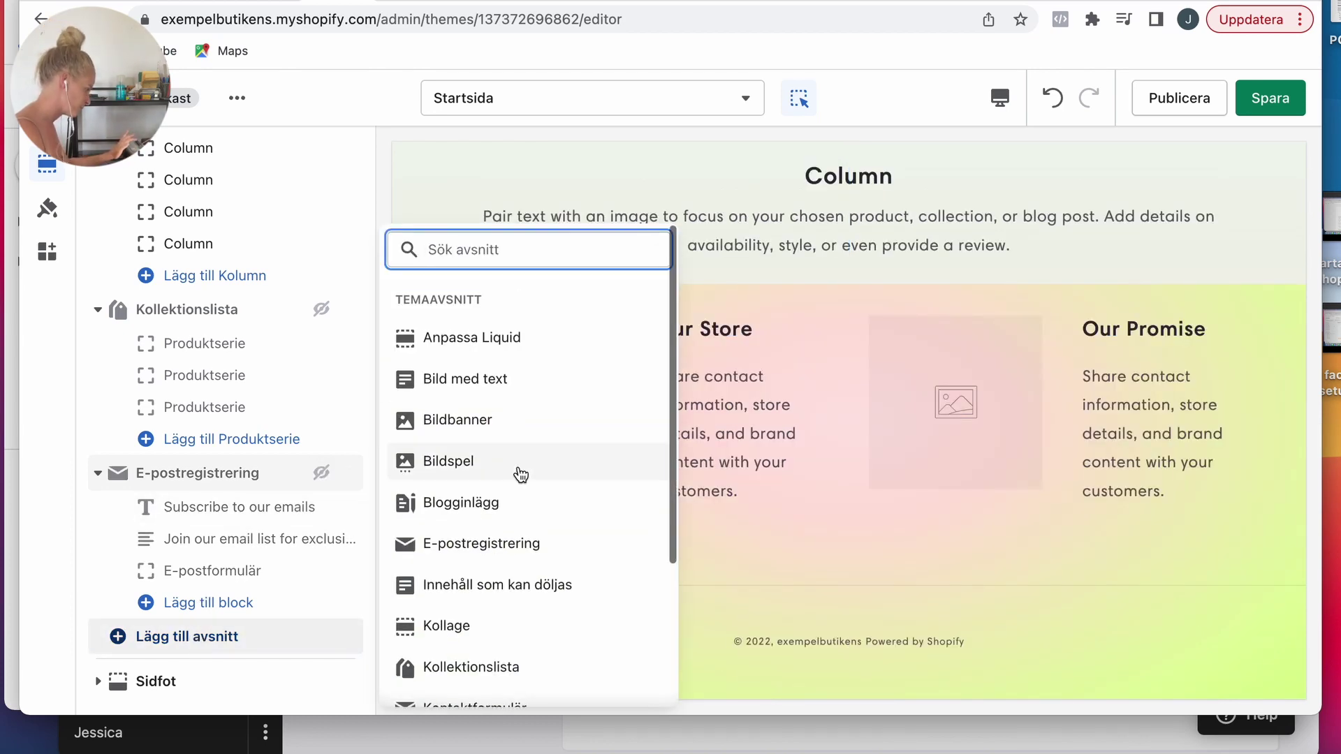
pyautogui.scroll(-4, 521, 475)
pyautogui.click(455, 522)
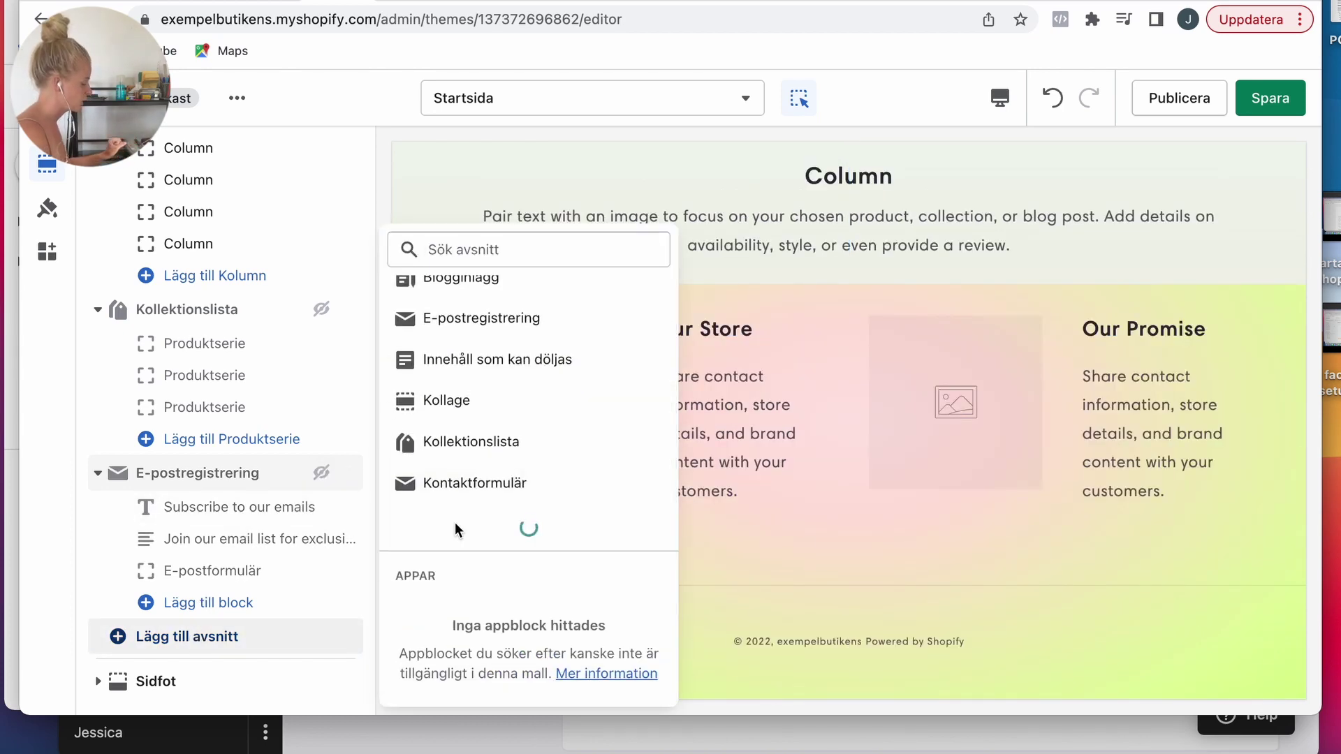
pyautogui.scroll(-3, 461, 523)
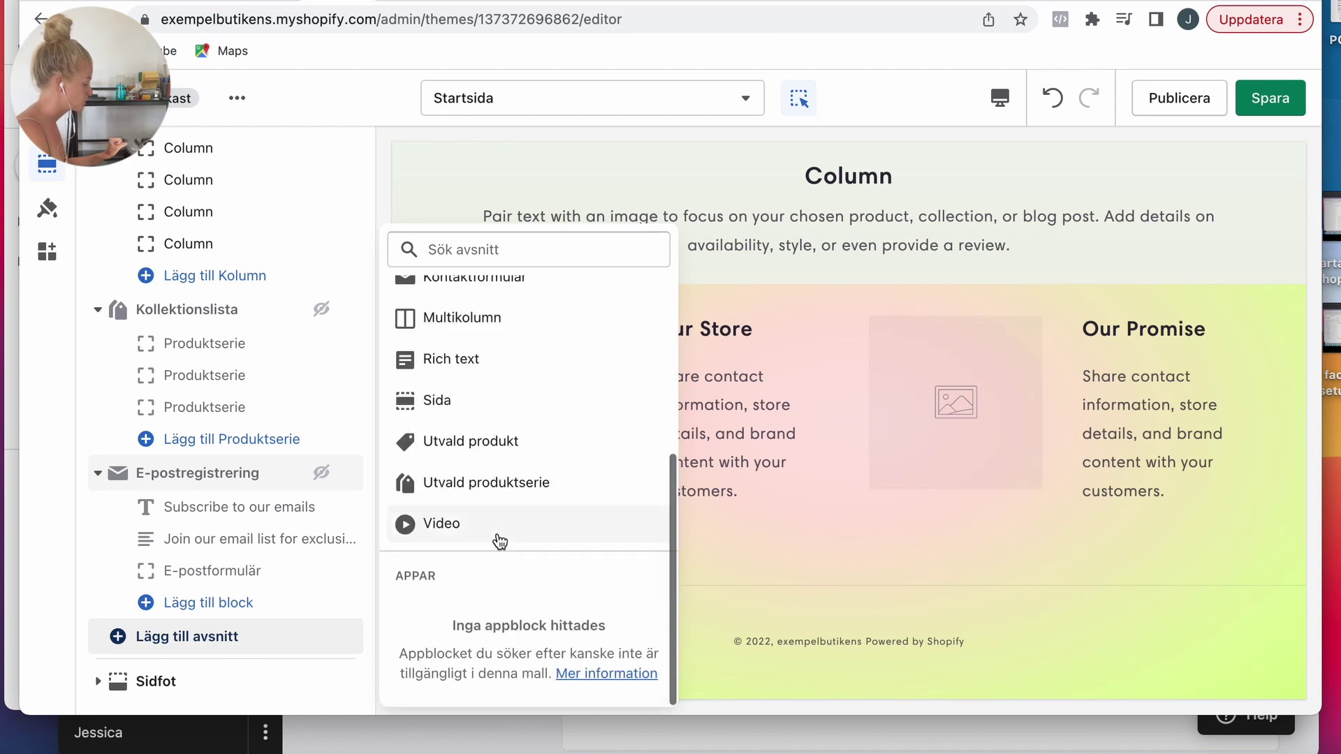
pyautogui.click(480, 442)
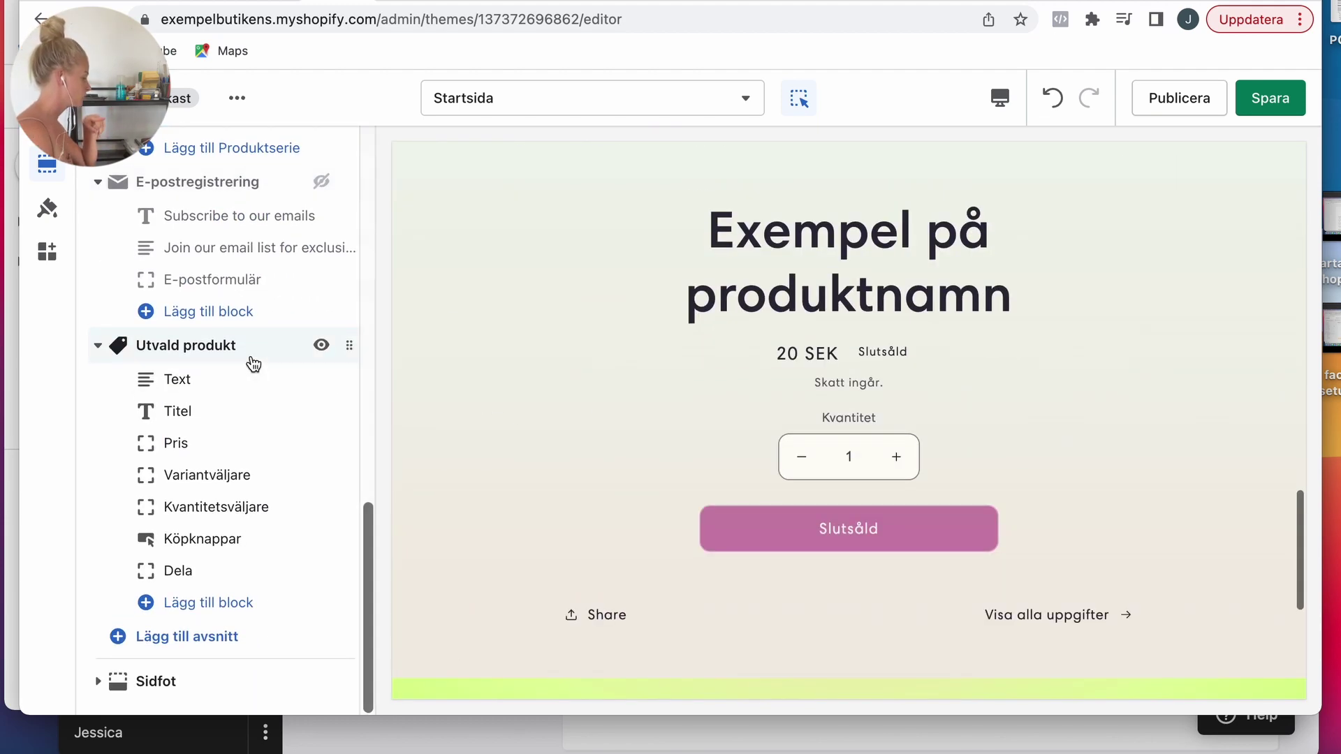
pyautogui.click(233, 346)
pyautogui.click(199, 255)
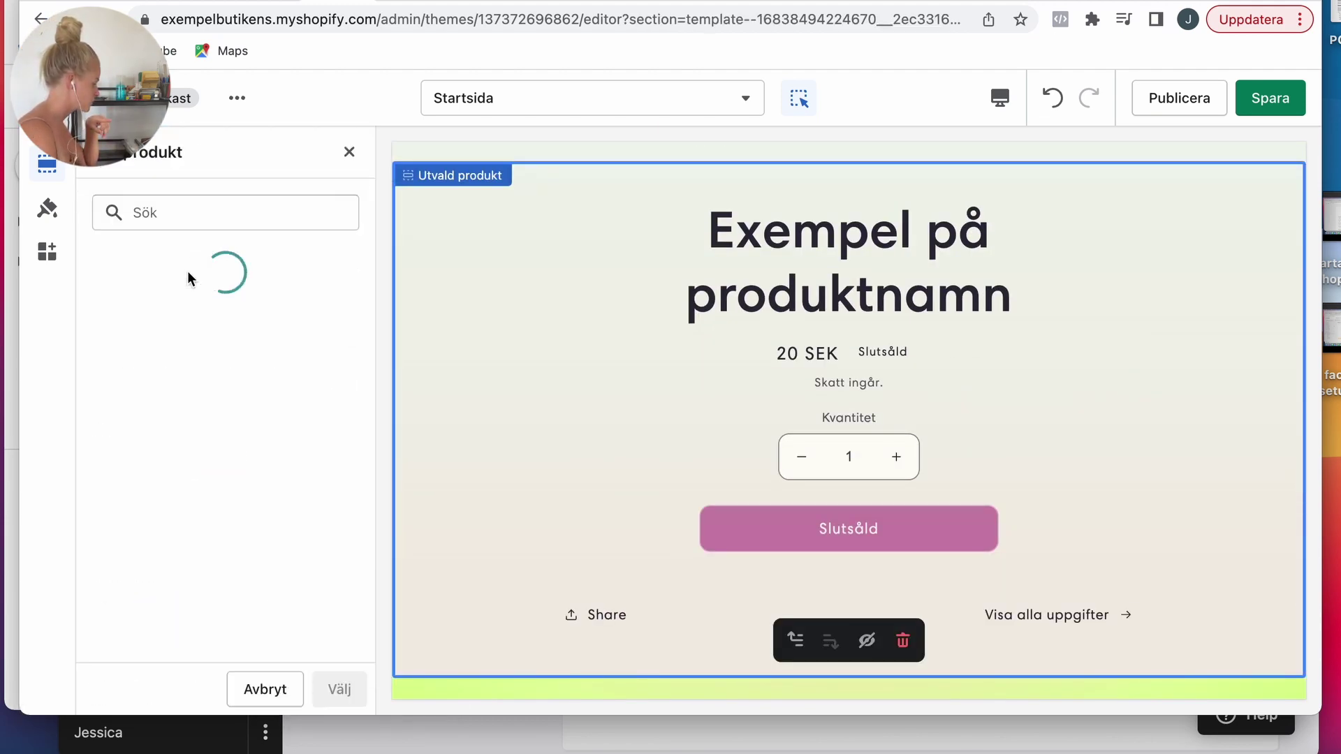
pyautogui.click(182, 347)
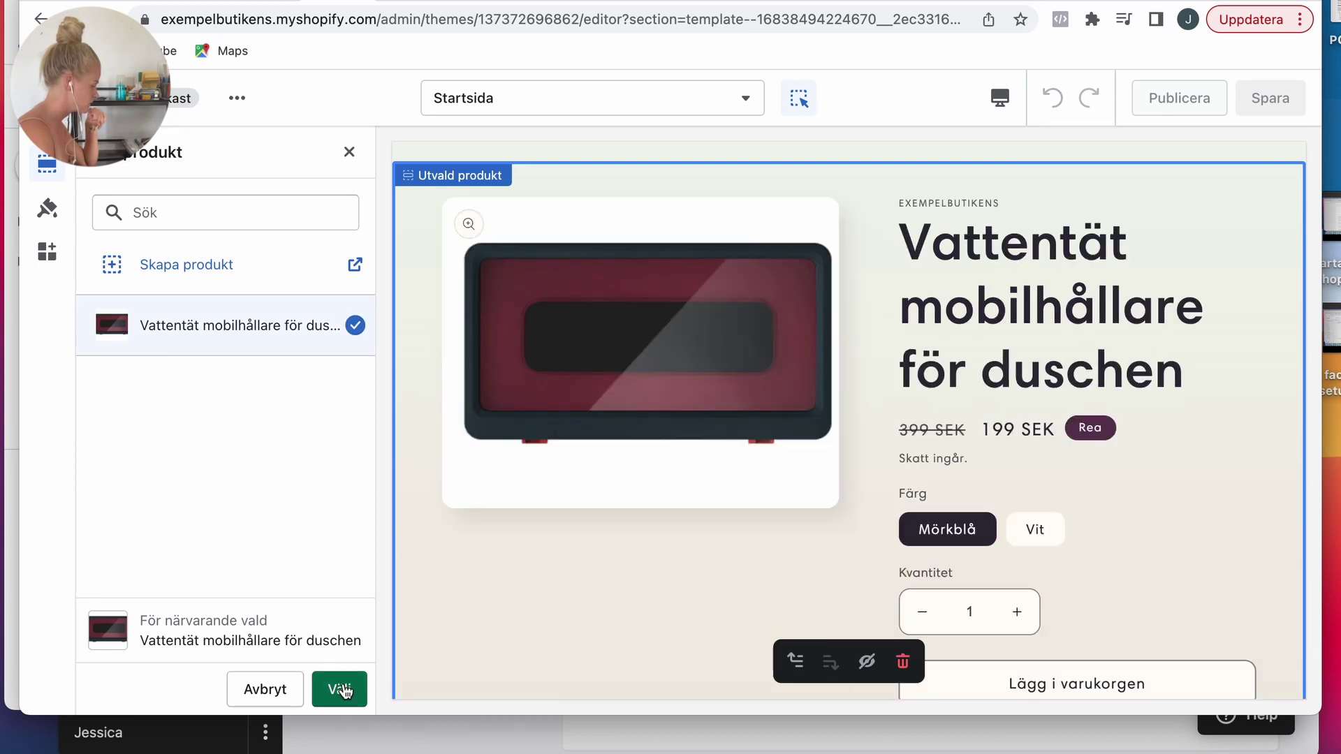
pyautogui.click(340, 689)
# Step: Hide the Dela share block on the featured product
pyautogui.click(105, 173)
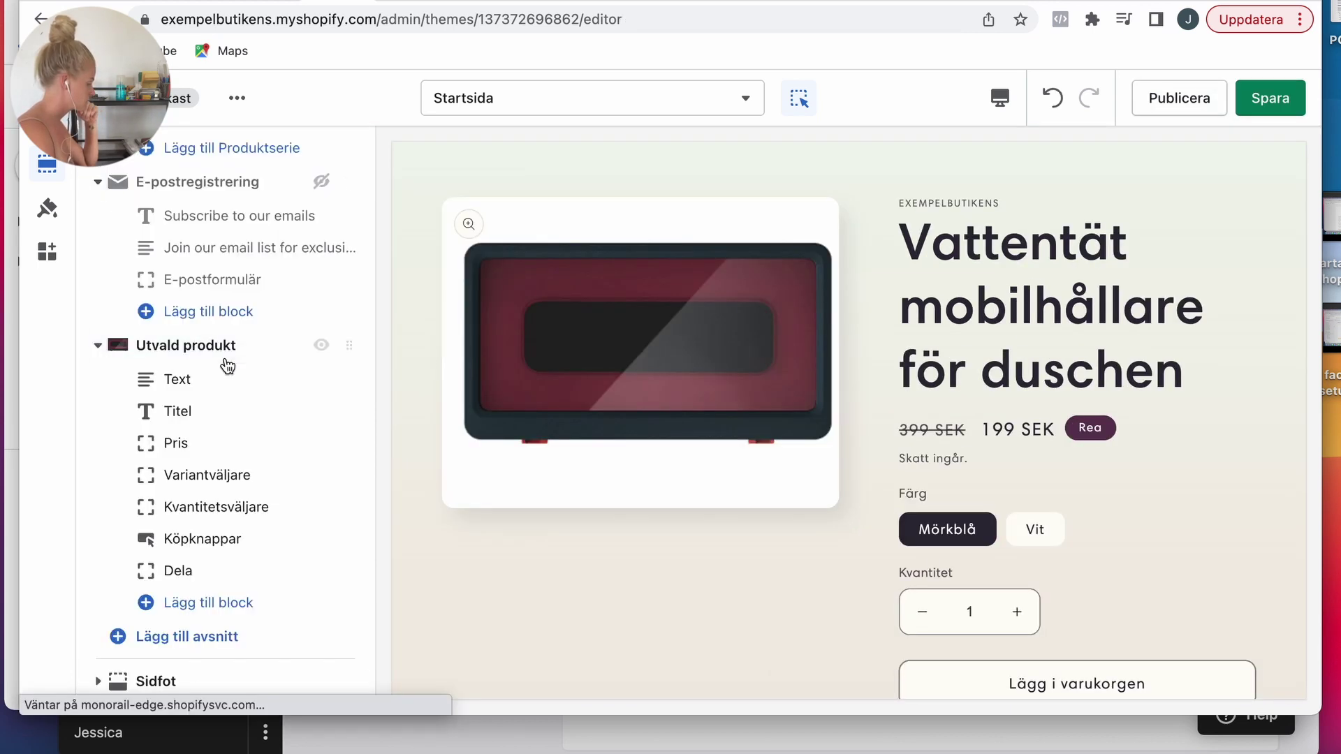
pyautogui.scroll(-5, 400, 537)
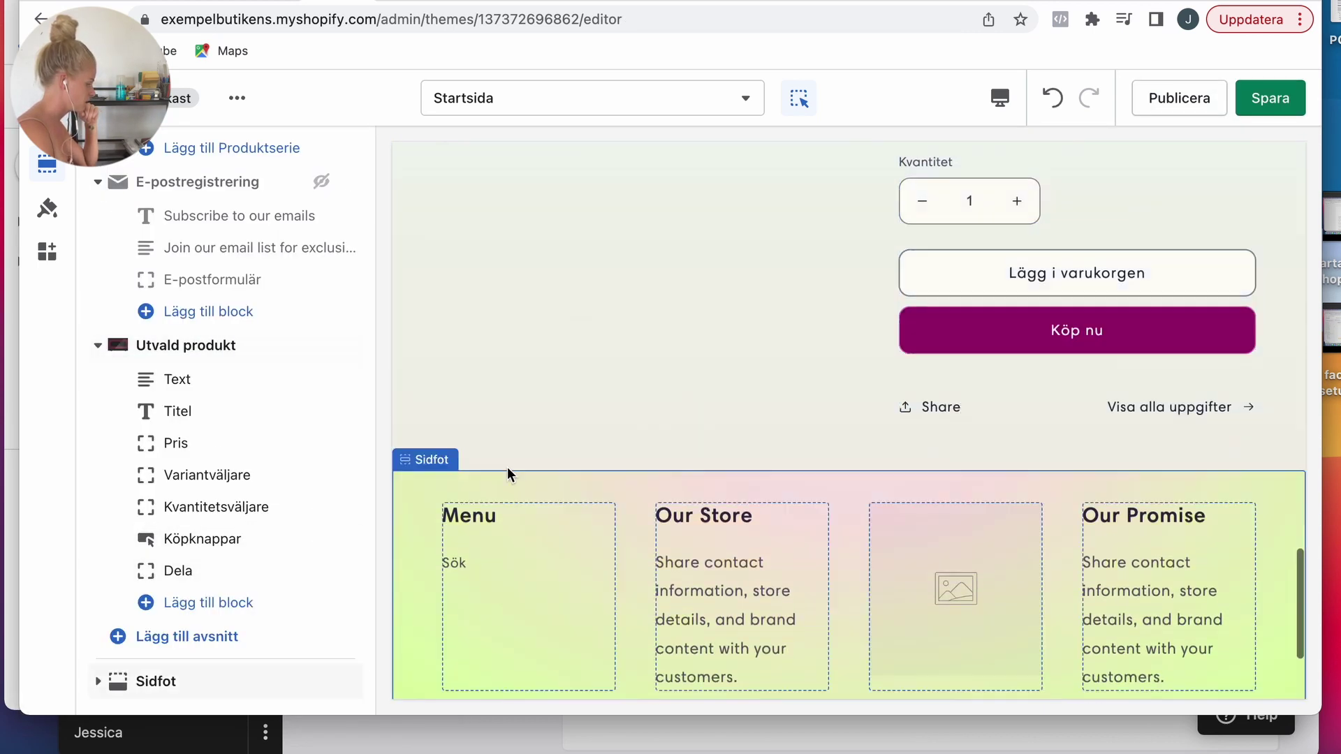
pyautogui.scroll(2, 507, 466)
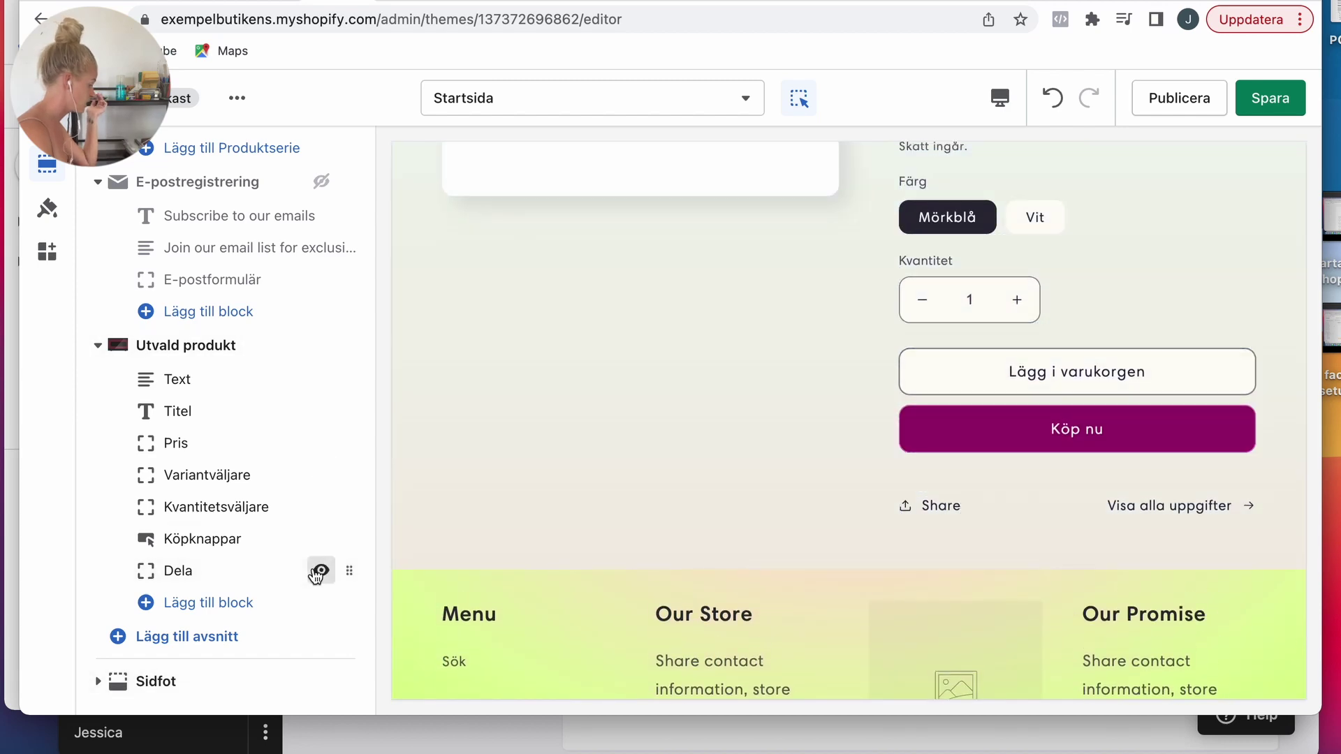
pyautogui.click(319, 571)
# Step: Add a text block reading 'Watch your favourite videos while showering, cooking, washing your teeth, you name it' below Pris
pyautogui.click(233, 602)
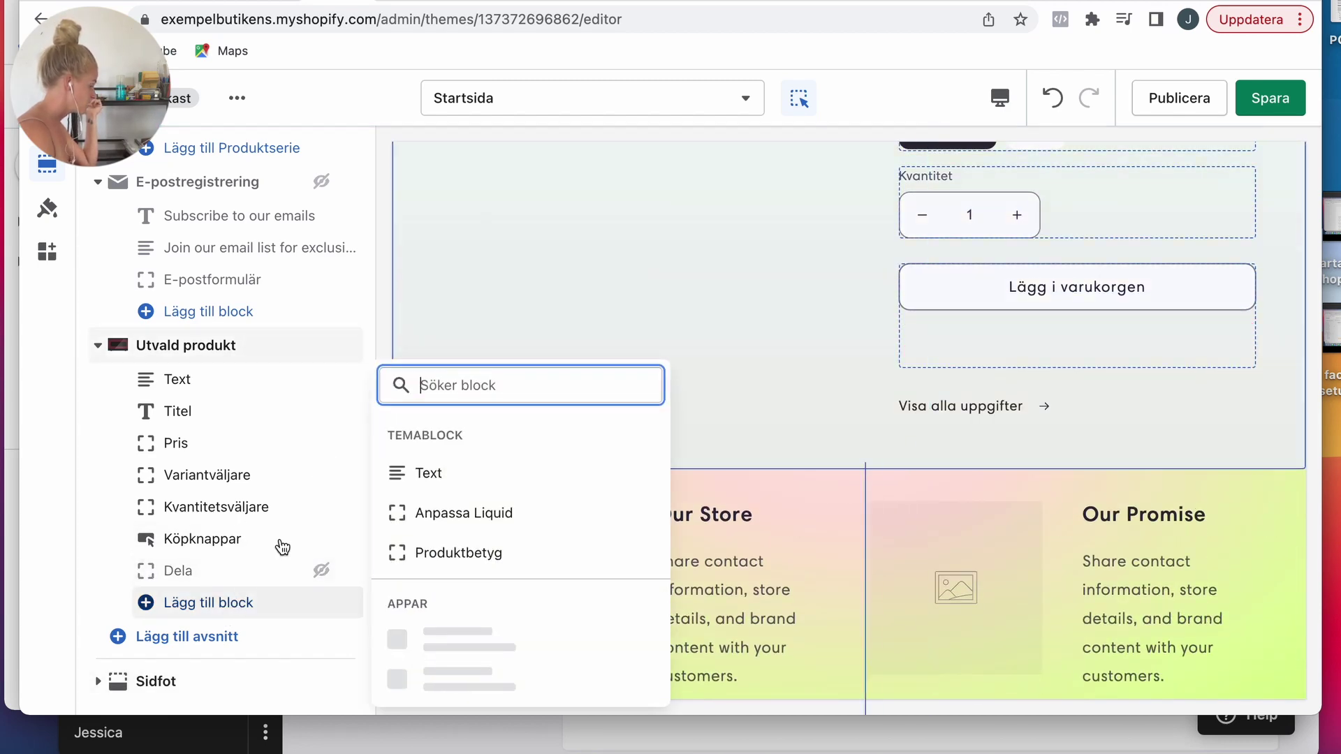
pyautogui.click(461, 472)
pyautogui.click(210, 634)
pyautogui.click(216, 601)
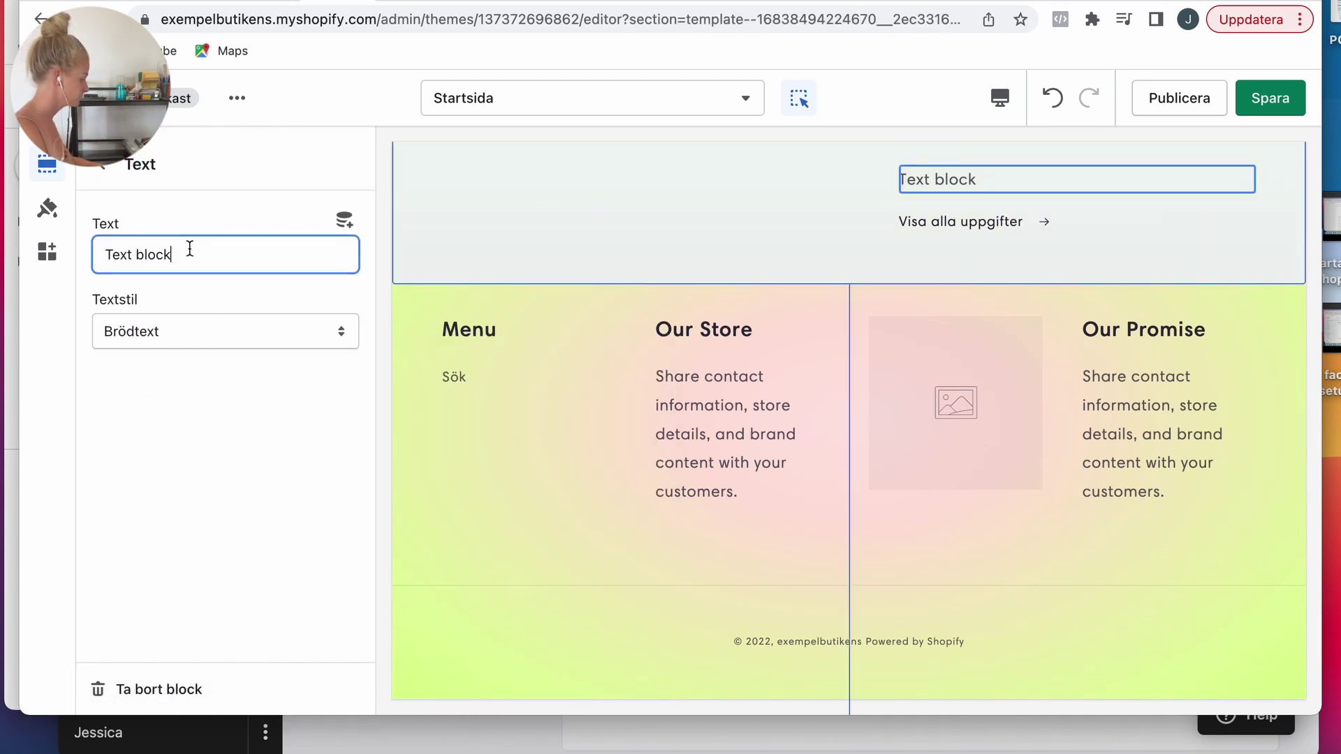
pyautogui.write('Watch your favourite videos while showering, cooking, washing your teeth, you name it!')
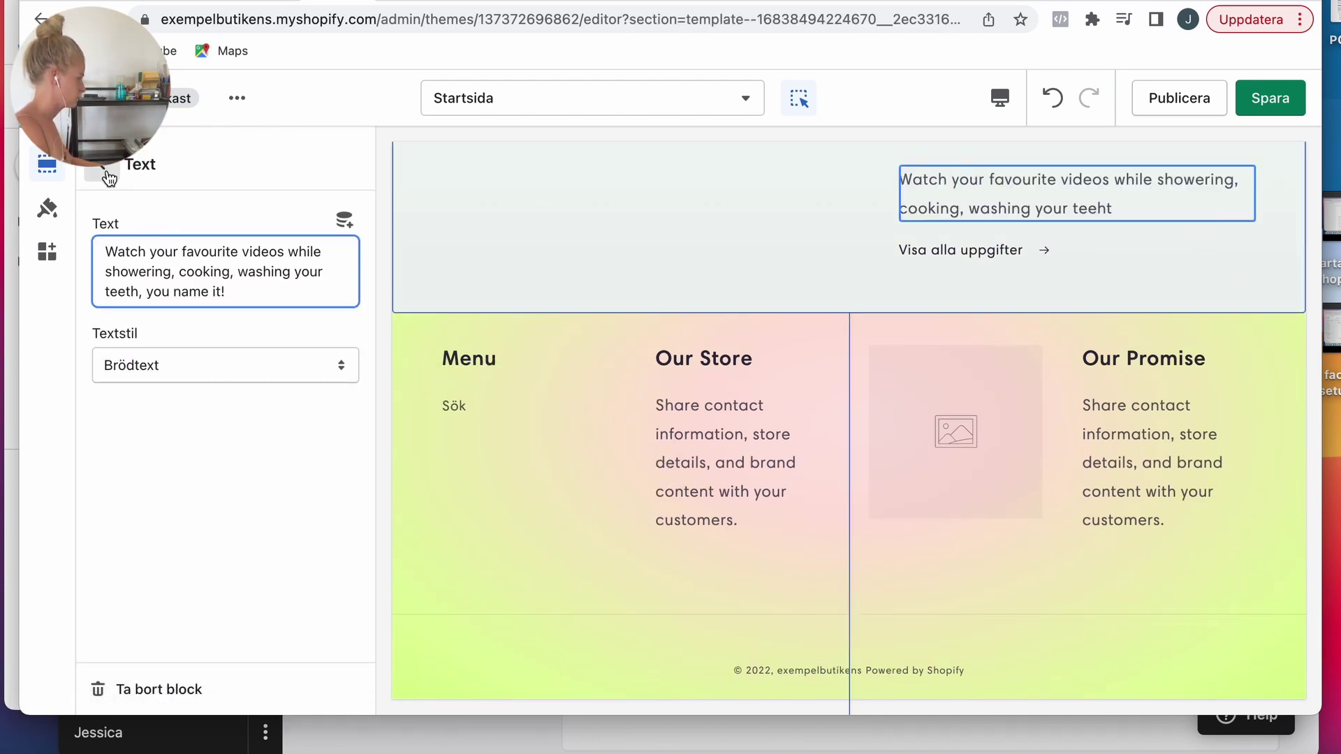
pyautogui.click(107, 173)
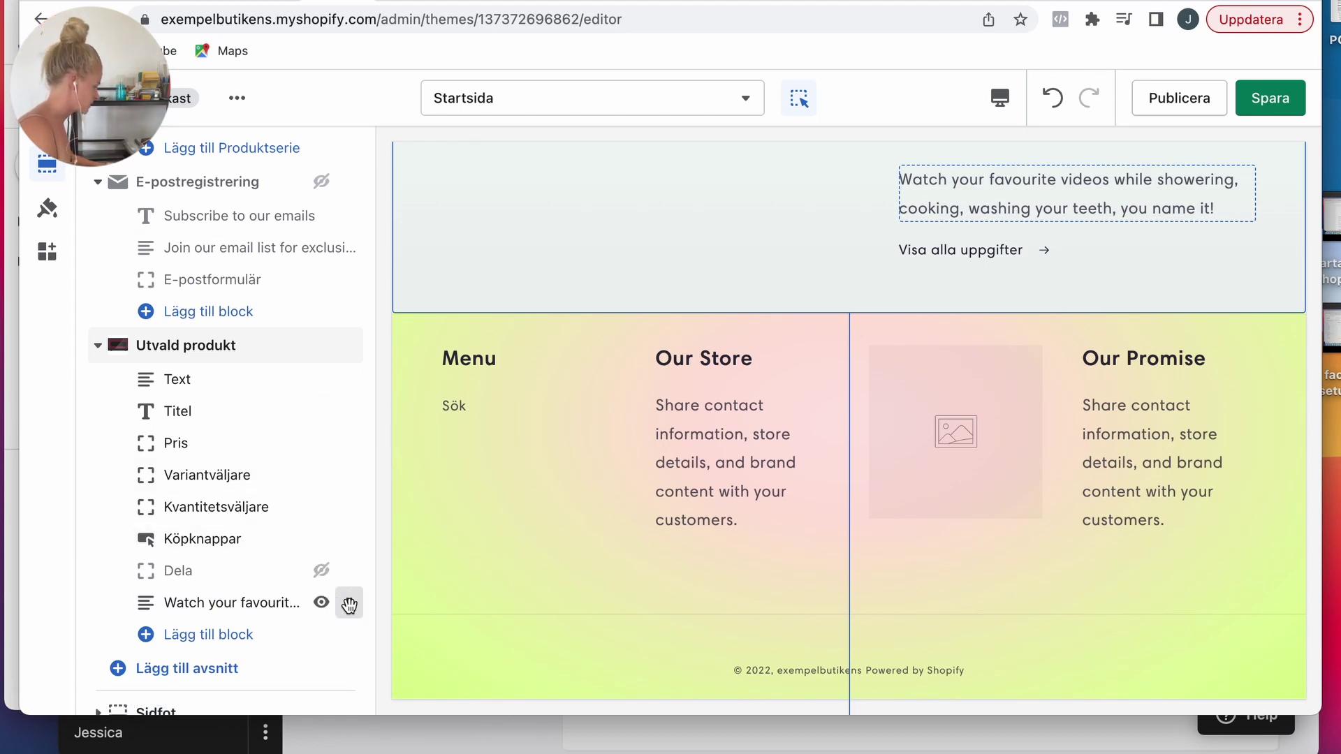
pyautogui.moveTo(349, 605); pyautogui.dragTo(314, 470)
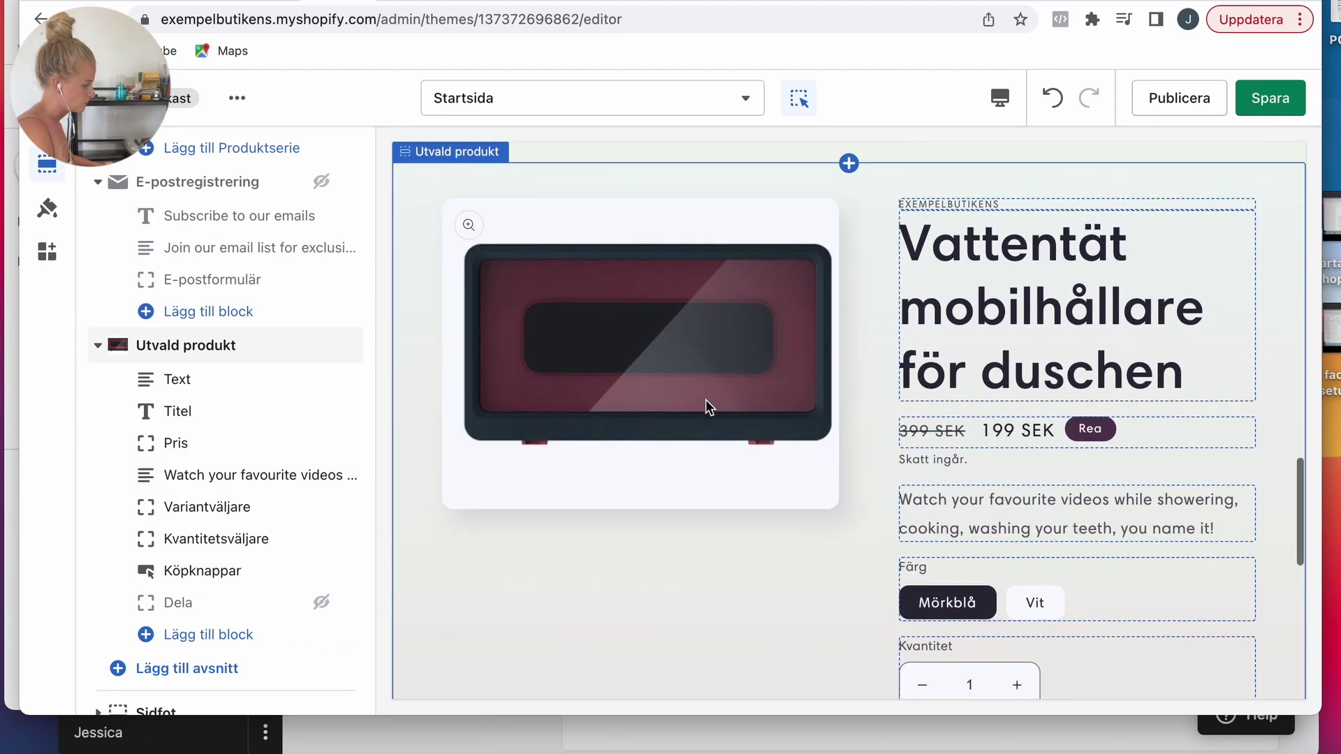
# Step: Set the product title's Rubrikstorlek to Liten
pyautogui.click(209, 412)
pyautogui.click(171, 248)
pyautogui.click(162, 228)
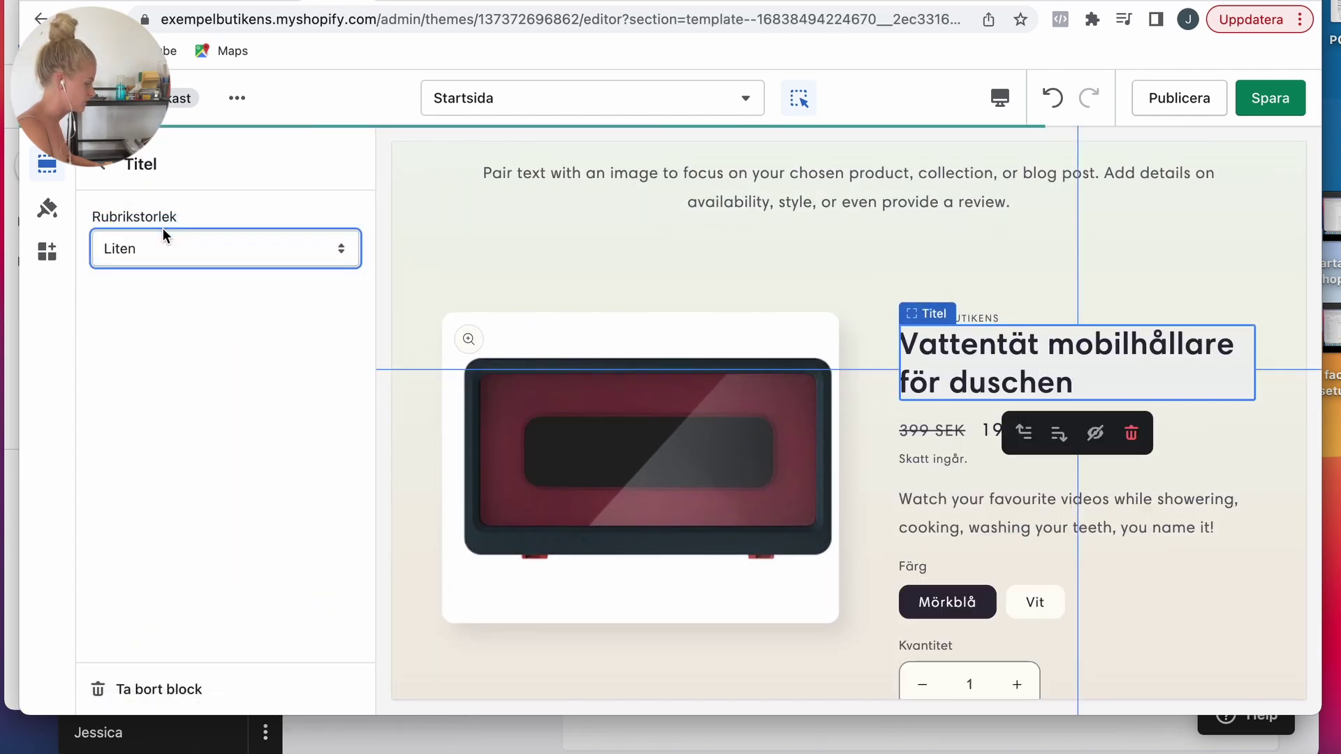
pyautogui.scroll(-3, 638, 412)
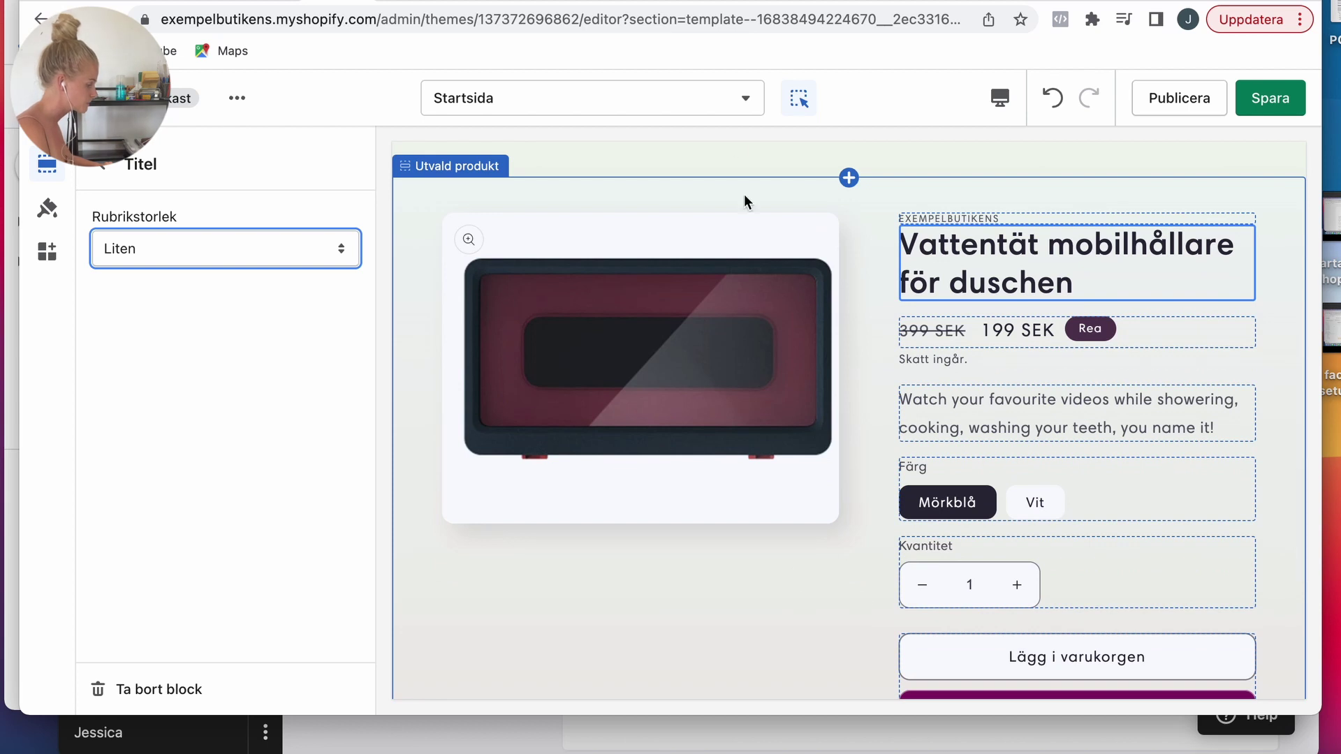
# Step: Hide the section outlines in the preview and save the home page changes
pyautogui.click(798, 99)
pyautogui.scroll(-2, 859, 472)
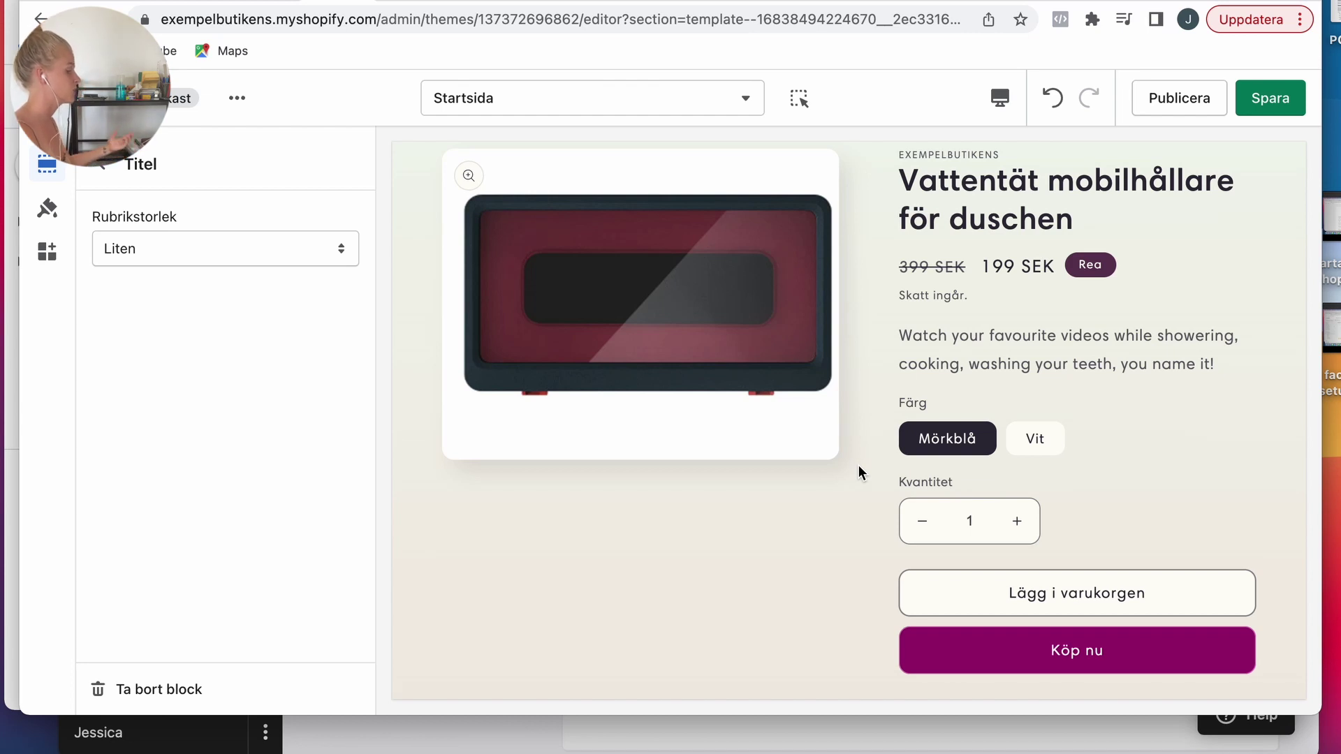
pyautogui.click(1268, 100)
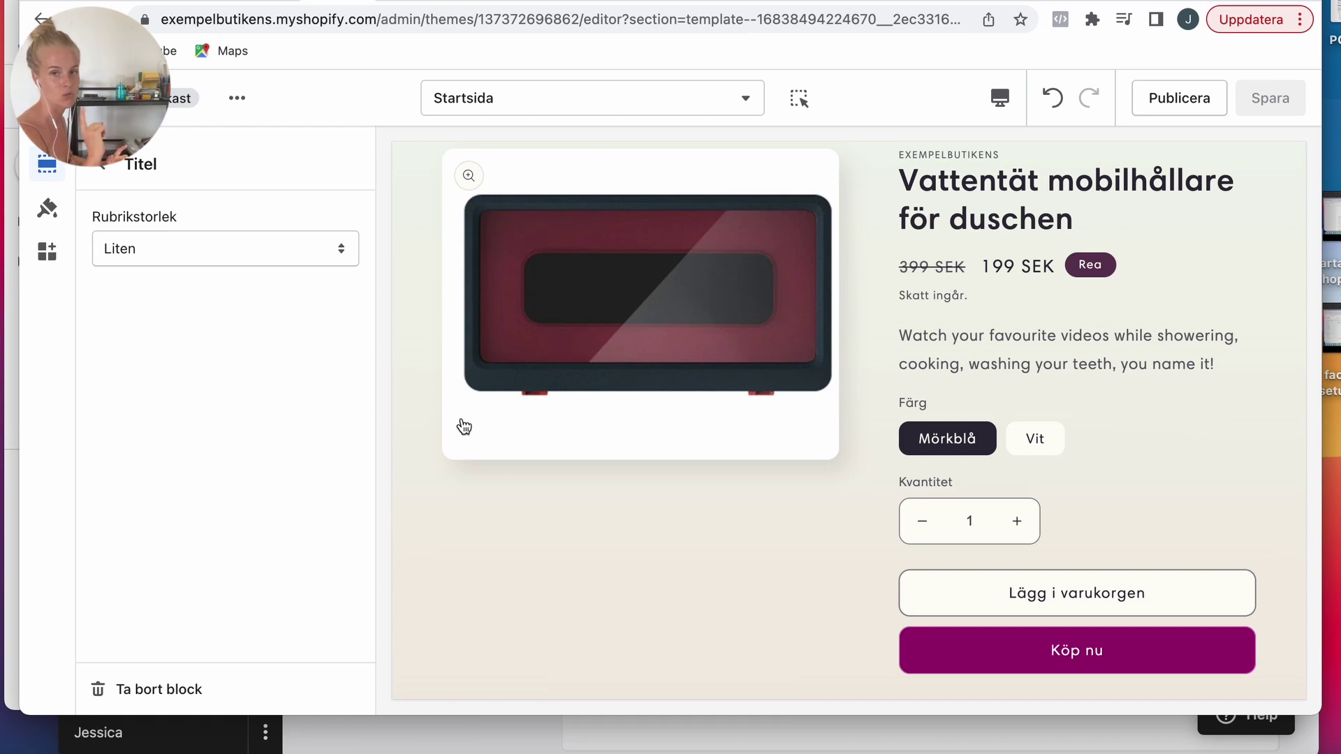
pyautogui.click(109, 173)
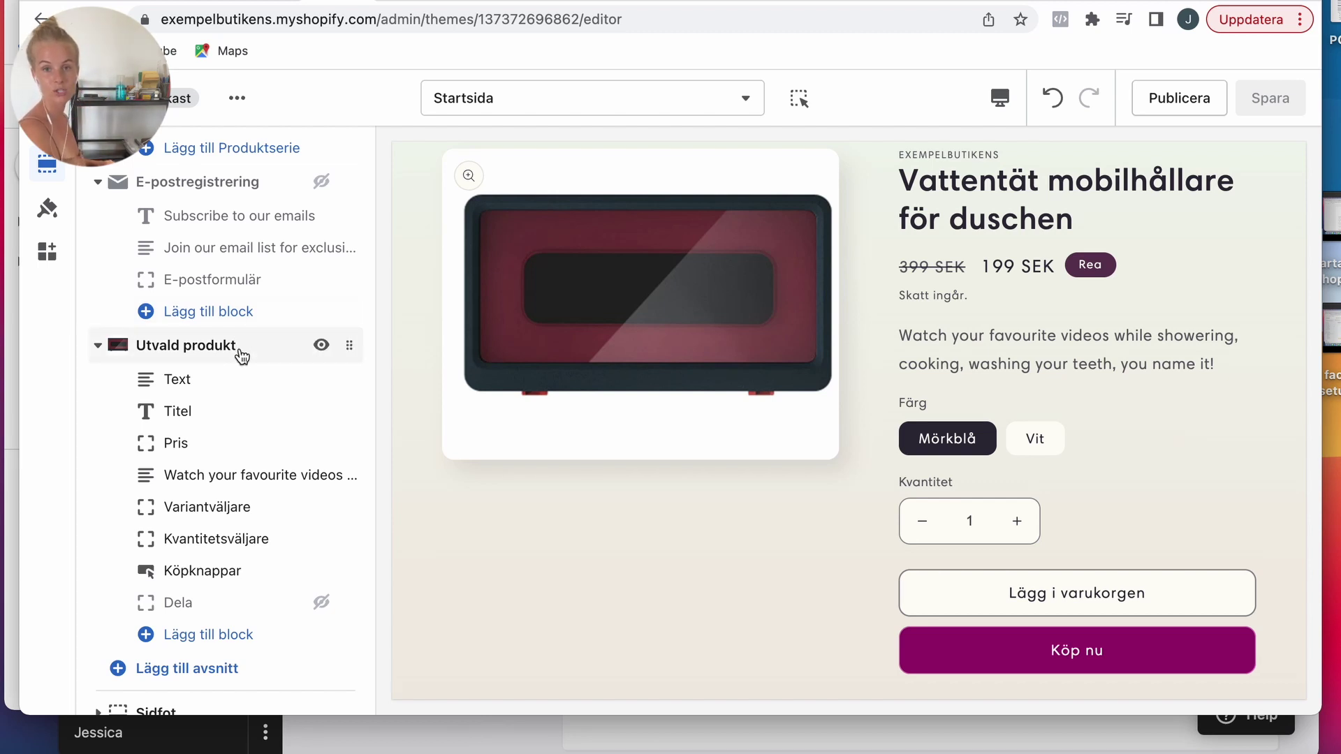
pyautogui.scroll(10, 231, 391)
pyautogui.scroll(-4, 219, 344)
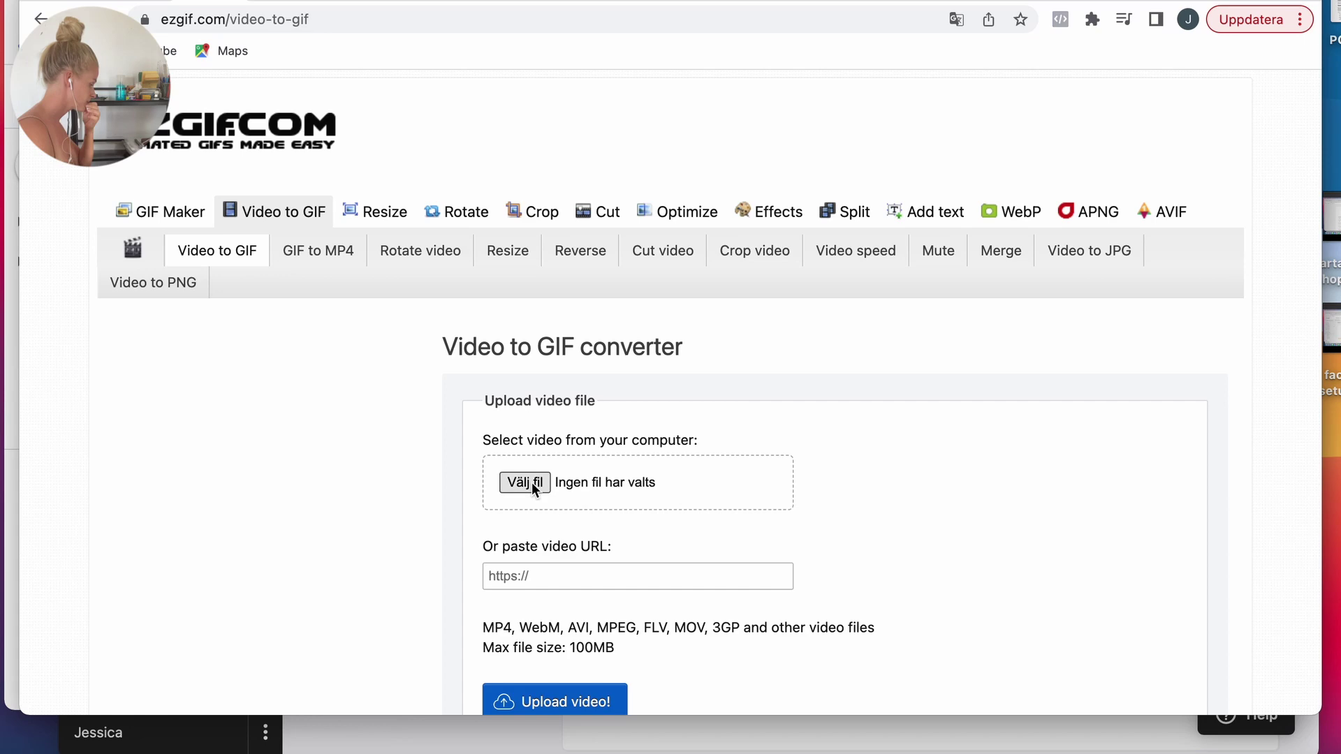
# Step: Upload 1.mp4 from Hämtade to ezgif's Video to GIF converter
pyautogui.click(532, 483)
pyautogui.click(358, 252)
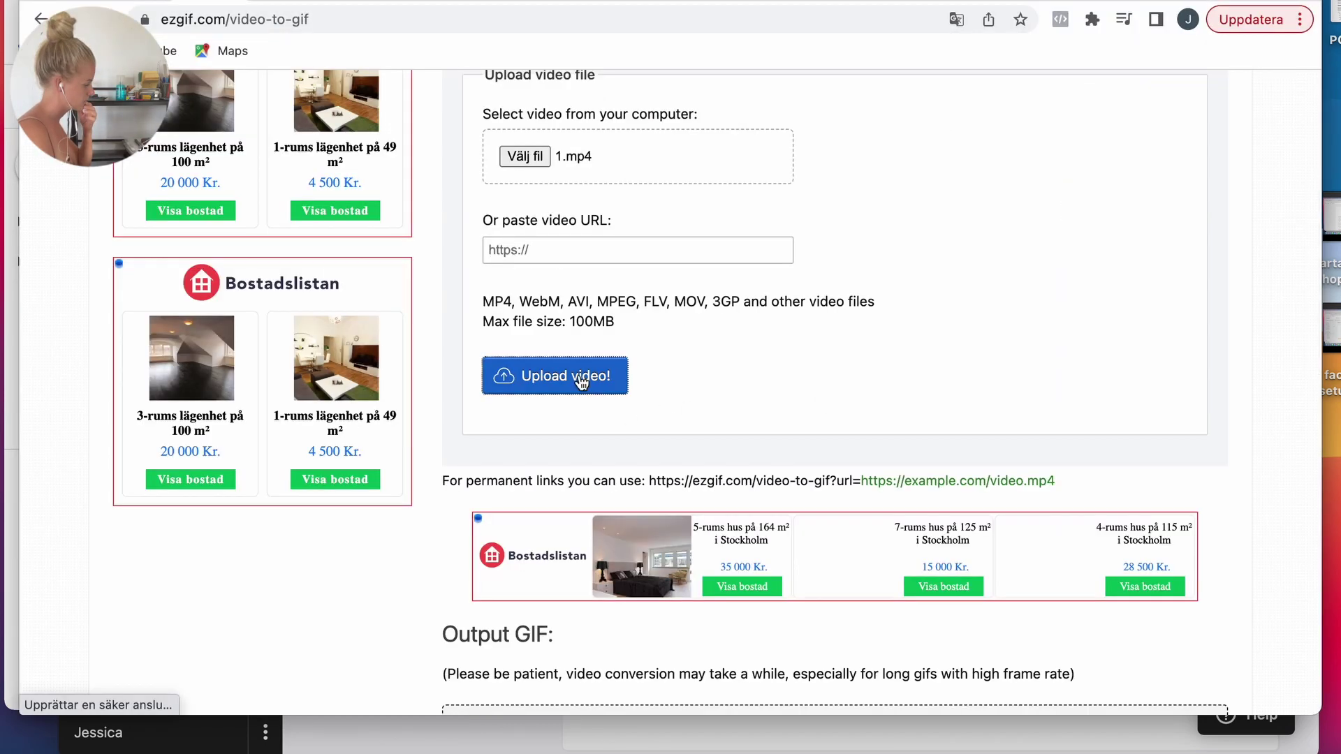
pyautogui.click(581, 377)
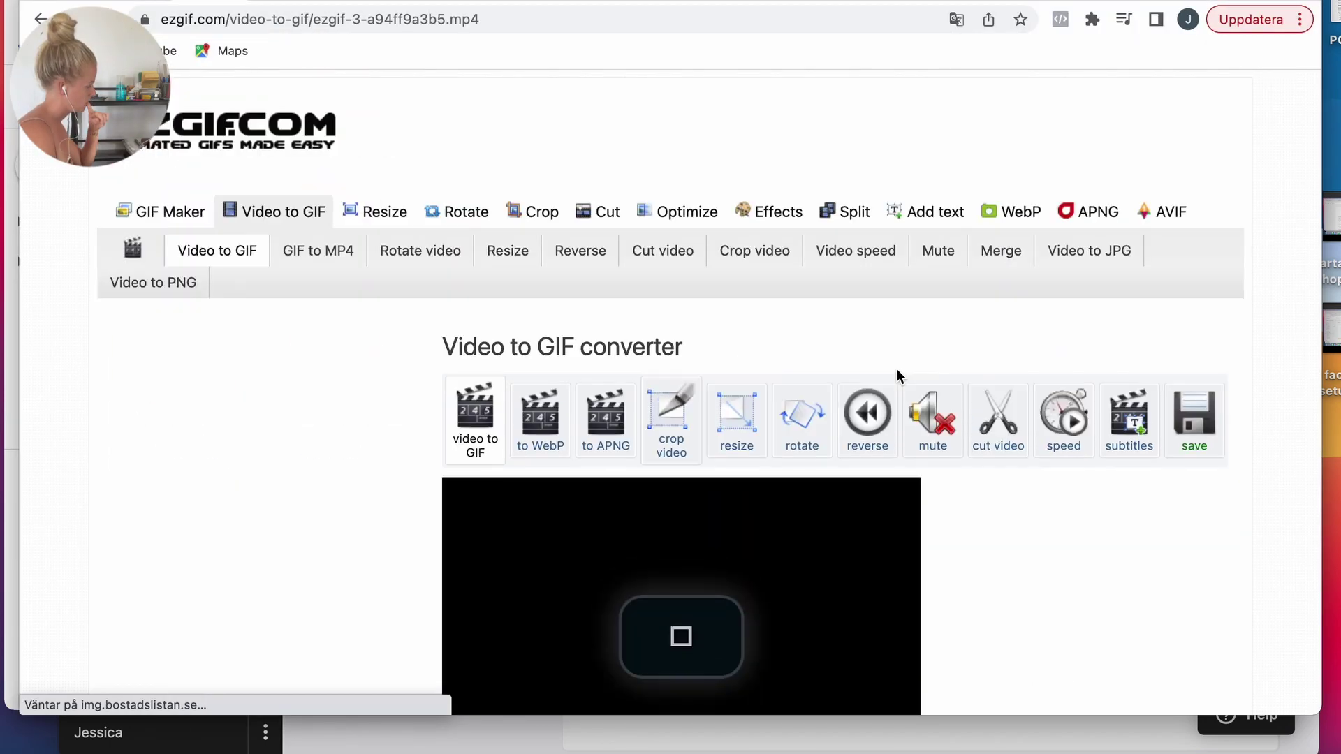
pyautogui.scroll(-10, 965, 483)
pyautogui.scroll(2, 719, 335)
# Step: Play the uploaded video preview and pause it near the start
pyautogui.click(677, 201)
pyautogui.scroll(1, 943, 314)
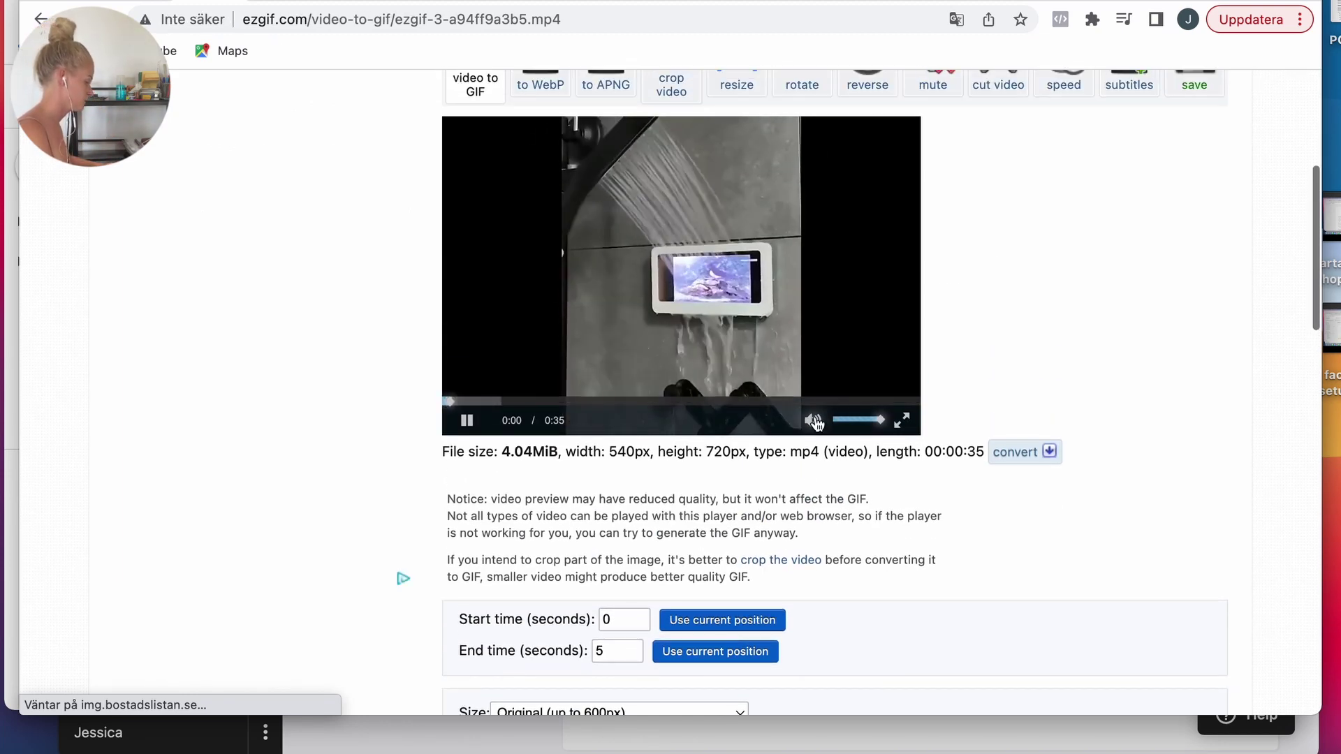
pyautogui.scroll(1, 1036, 341)
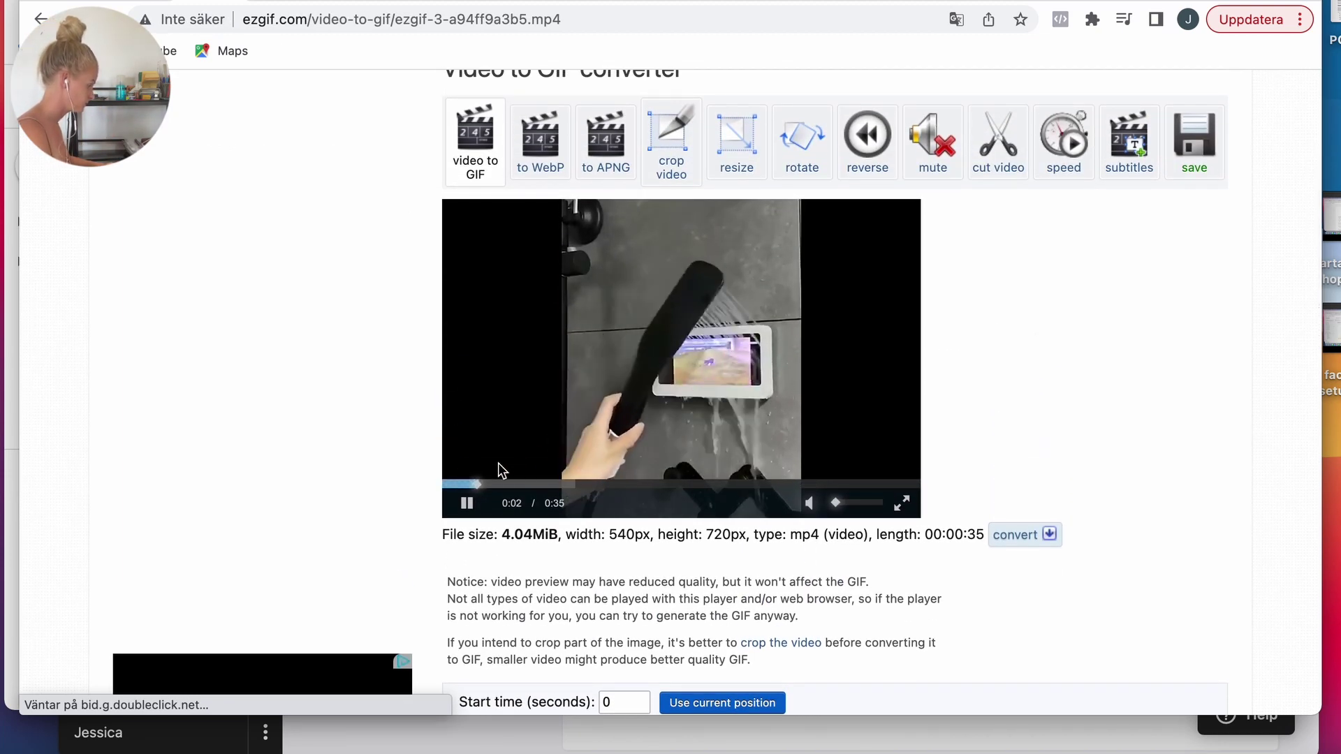
pyautogui.click(465, 483)
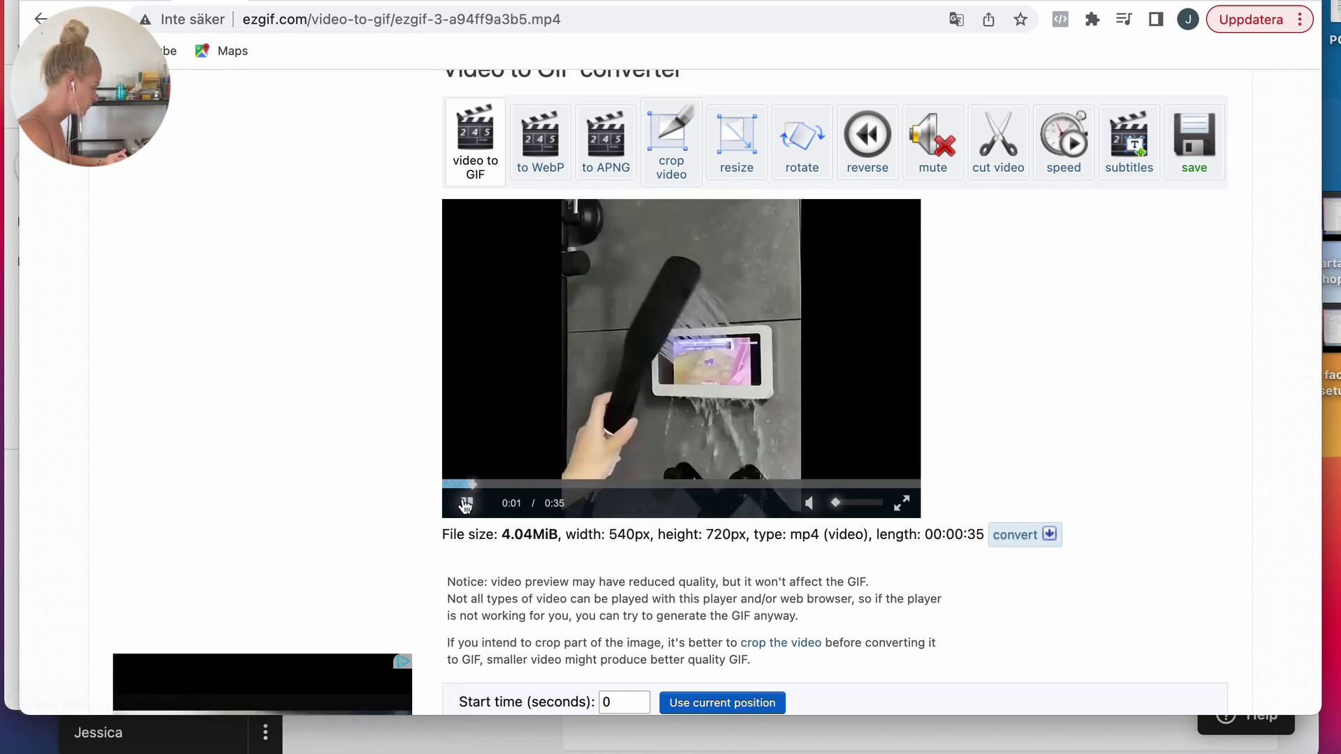
pyautogui.click(465, 504)
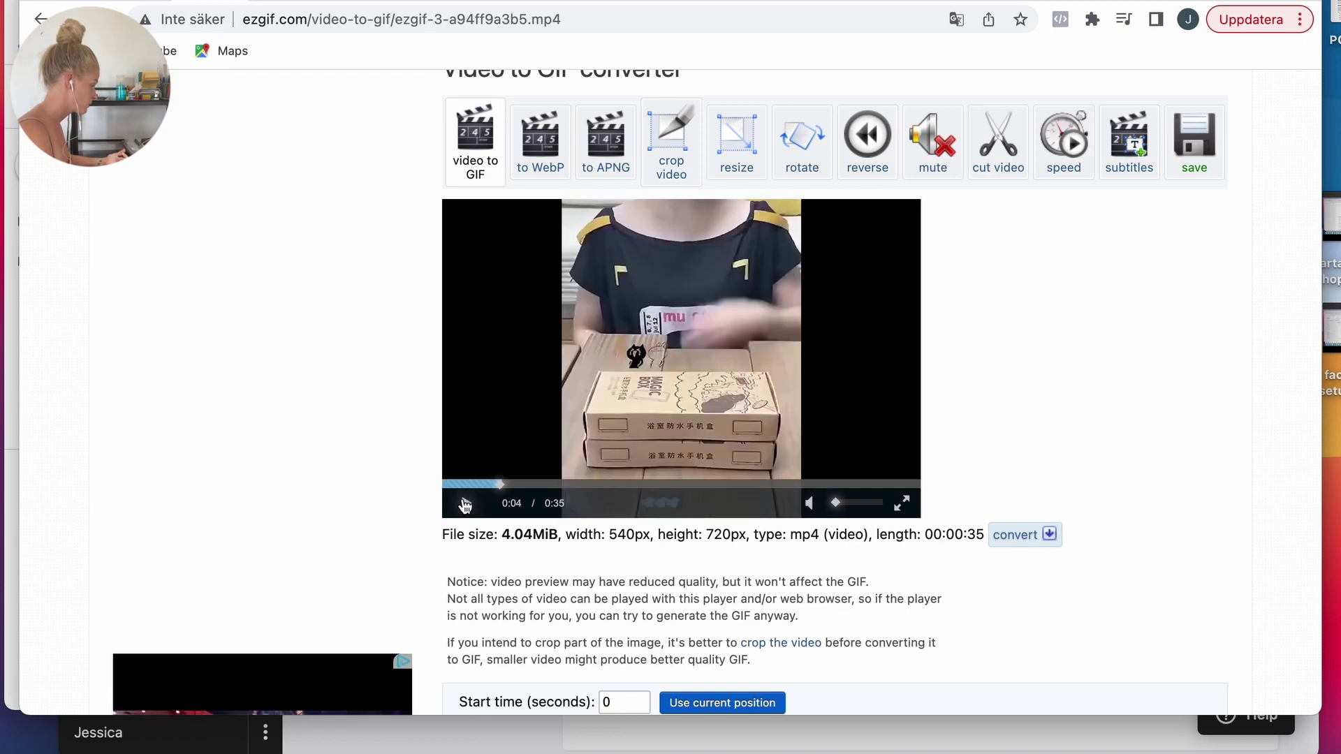
pyautogui.scroll(-3, 465, 504)
# Step: Set the clip to start at 1 s and end at 3 s, and convert it to a GIF
pyautogui.click(621, 479)
pyautogui.press('BackSpace')
pyautogui.write('1')
pyautogui.press('Tab')
pyautogui.press('BackSpace')
pyautogui.write('3')
pyautogui.scroll(-5, 950, 493)
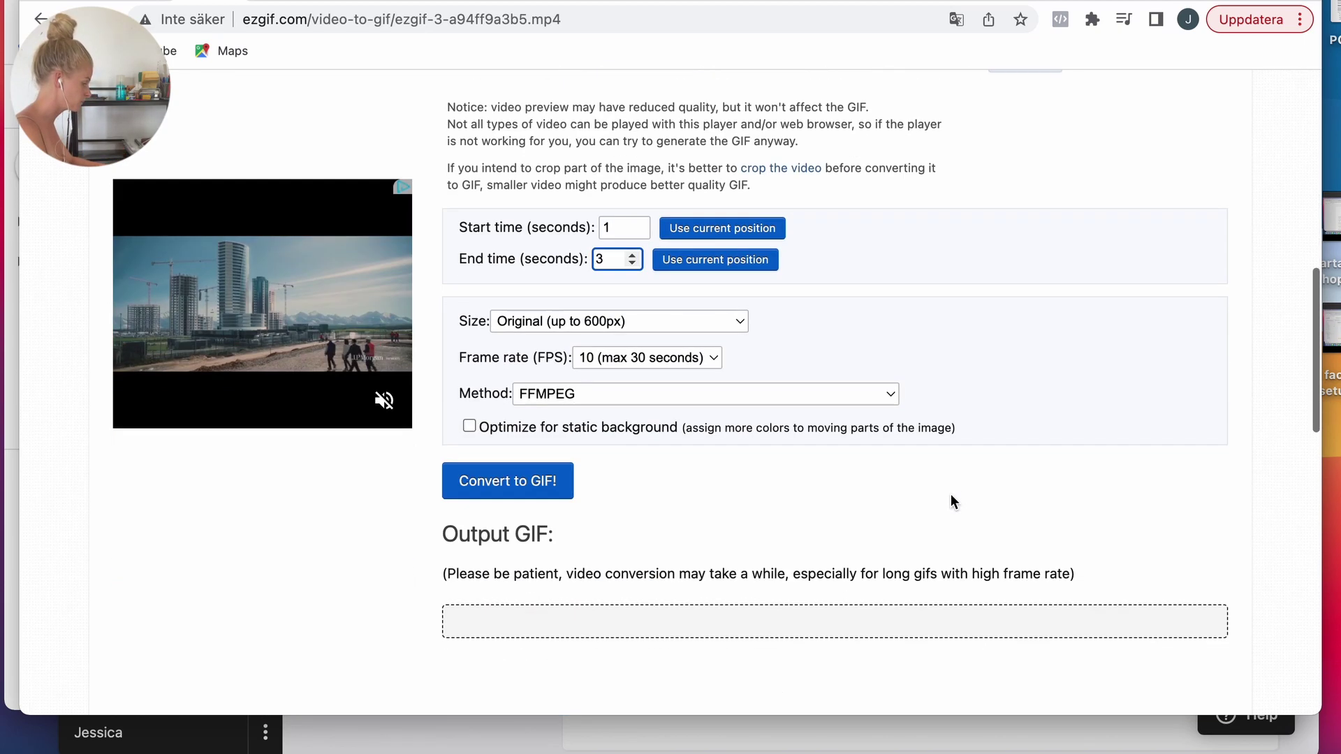
pyautogui.click(545, 492)
# Step: Download the finished 20-frame, 2.97 MiB GIF
pyautogui.scroll(-1, 1212, 502)
pyautogui.scroll(-4, 1212, 503)
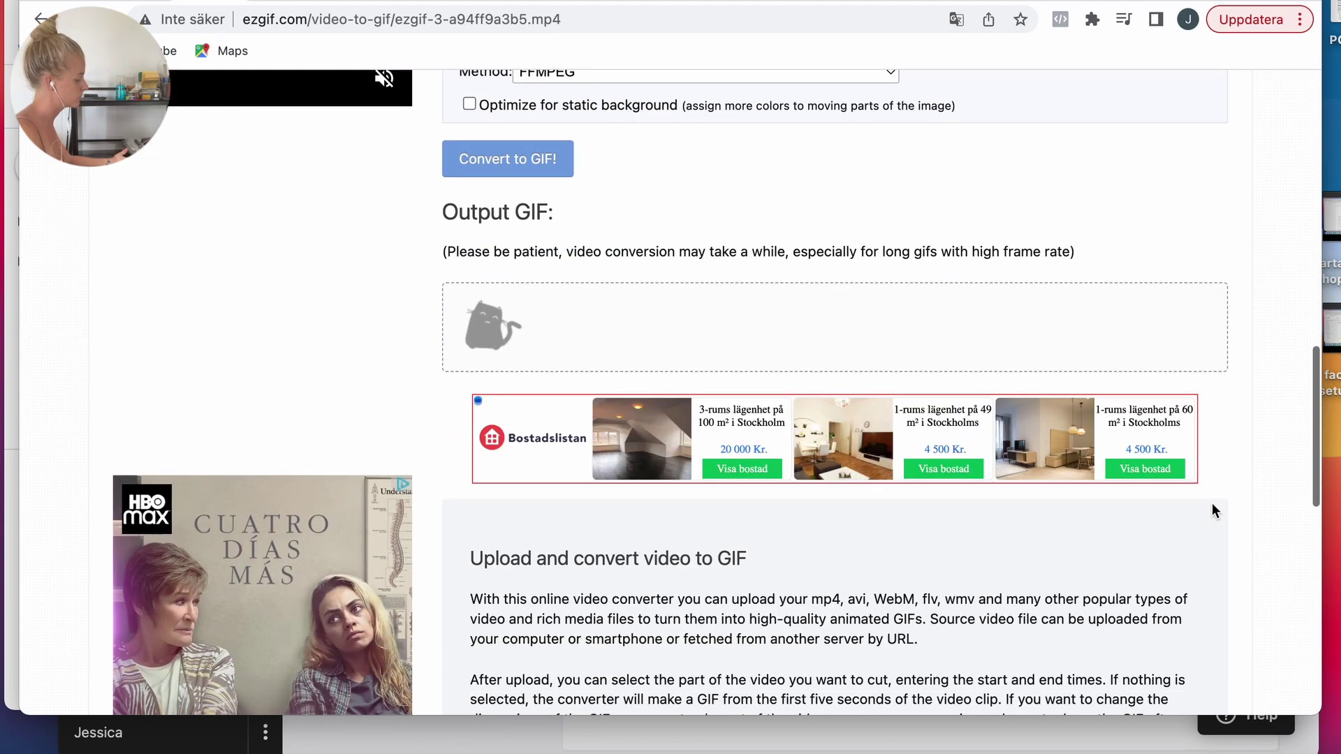
pyautogui.scroll(-4, 1225, 549)
pyautogui.scroll(-3, 1225, 549)
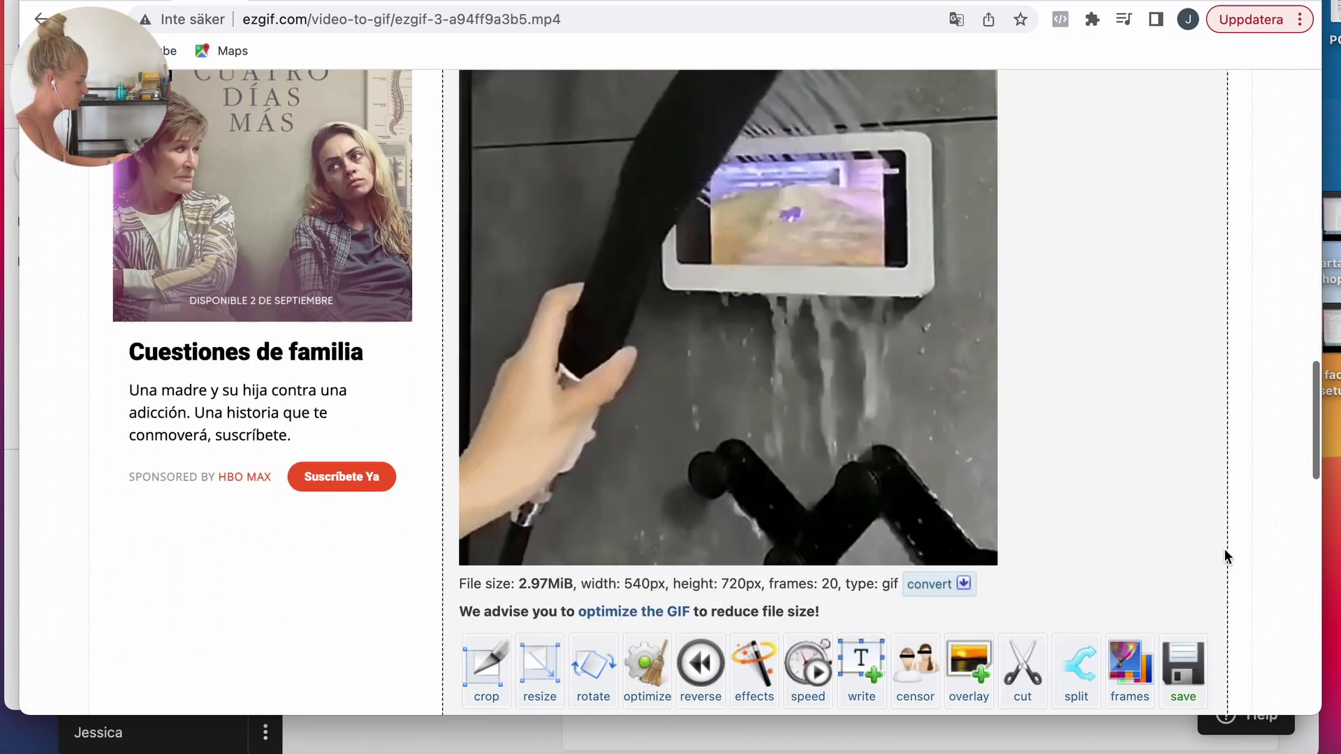
pyautogui.click(1182, 616)
pyautogui.scroll(2, 1162, 386)
pyautogui.scroll(15, 1161, 385)
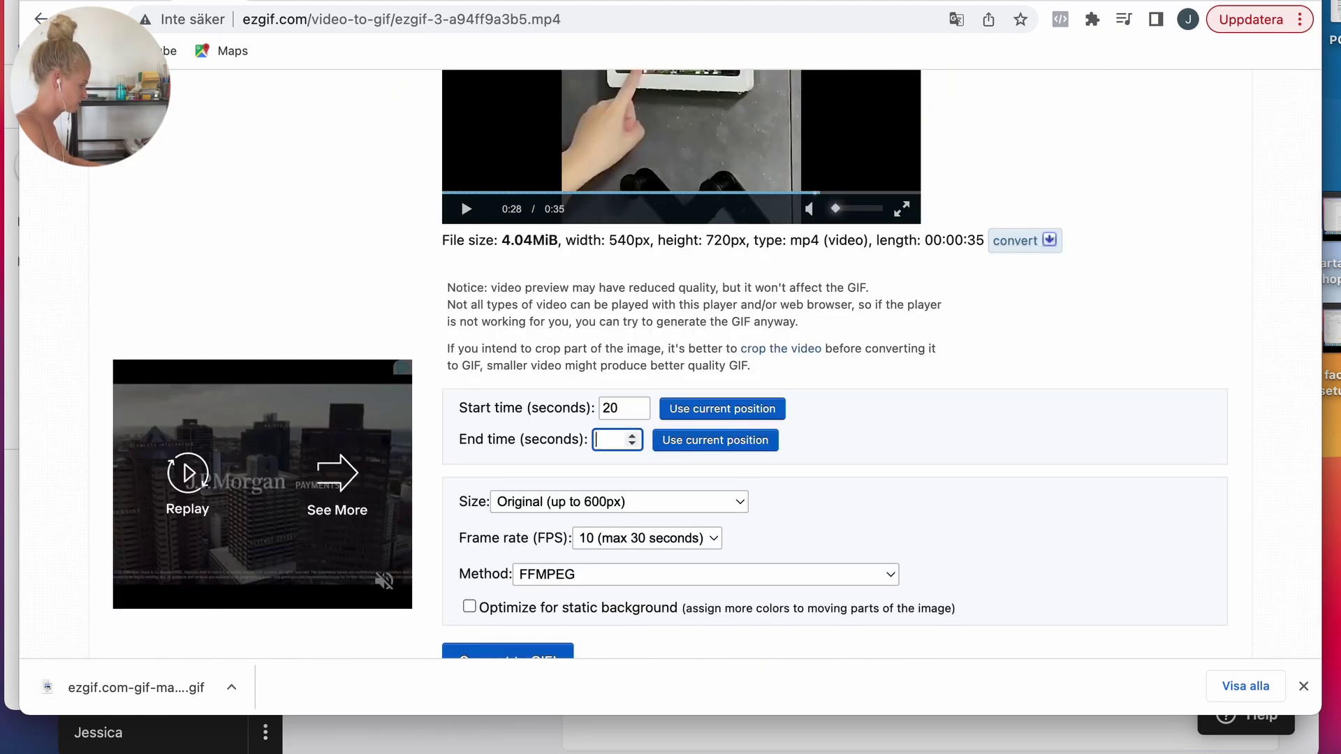
# Step: Enter 28 as the time value and convert the video clip into a GIF
pyautogui.write('28')
pyautogui.scroll(-3, 724, 483)
pyautogui.press('Return')
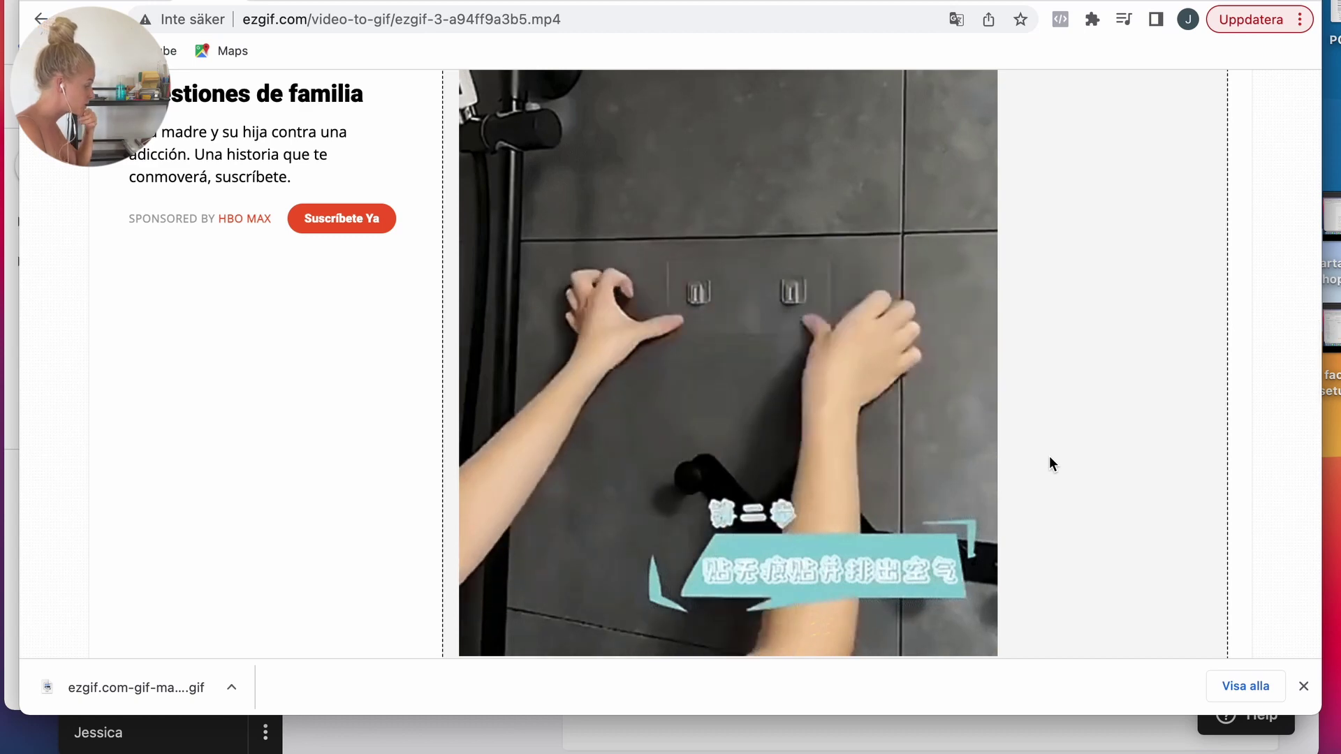
pyautogui.scroll(-3, 1050, 457)
pyautogui.scroll(-3, 1049, 455)
# Step: Crop the GIF down to its lower 540×339 strip
pyautogui.click(487, 501)
pyautogui.scroll(-5, 458, 249)
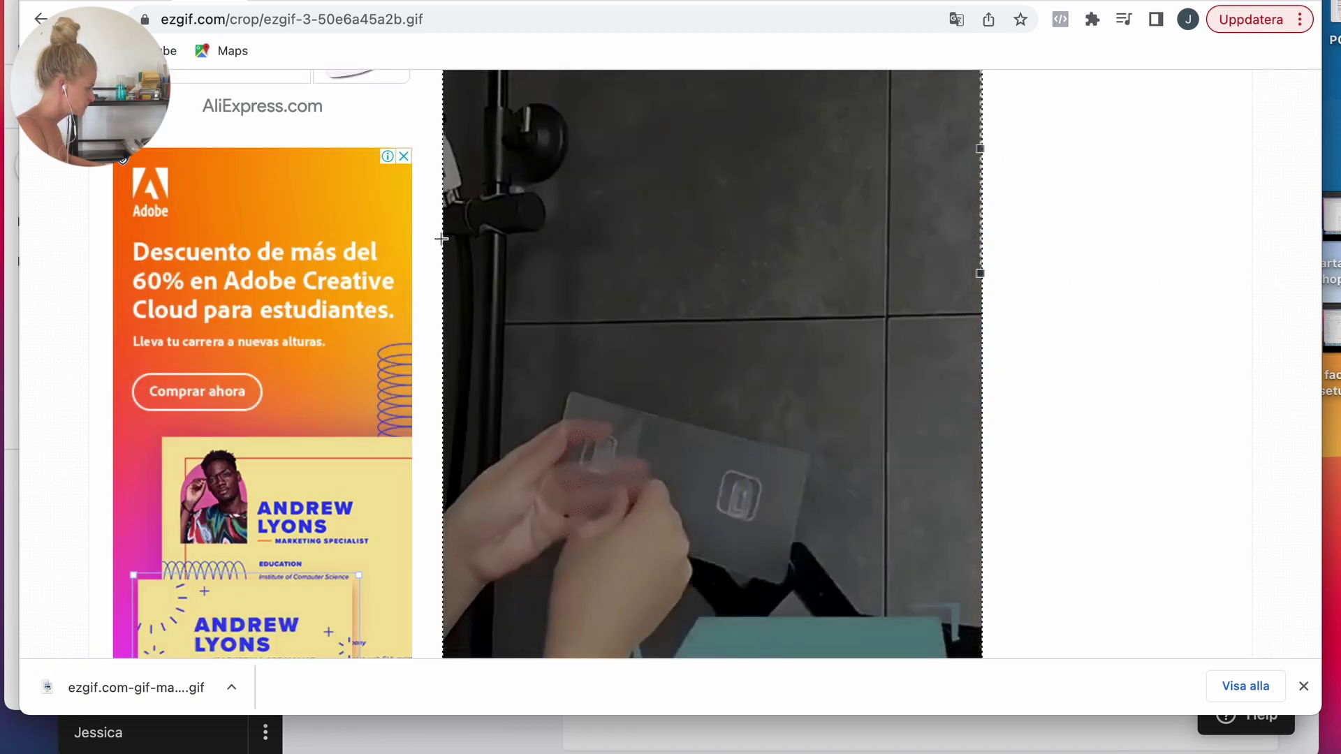
pyautogui.moveTo(443, 239); pyautogui.dragTo(1007, 577)
pyautogui.scroll(-10, 1046, 580)
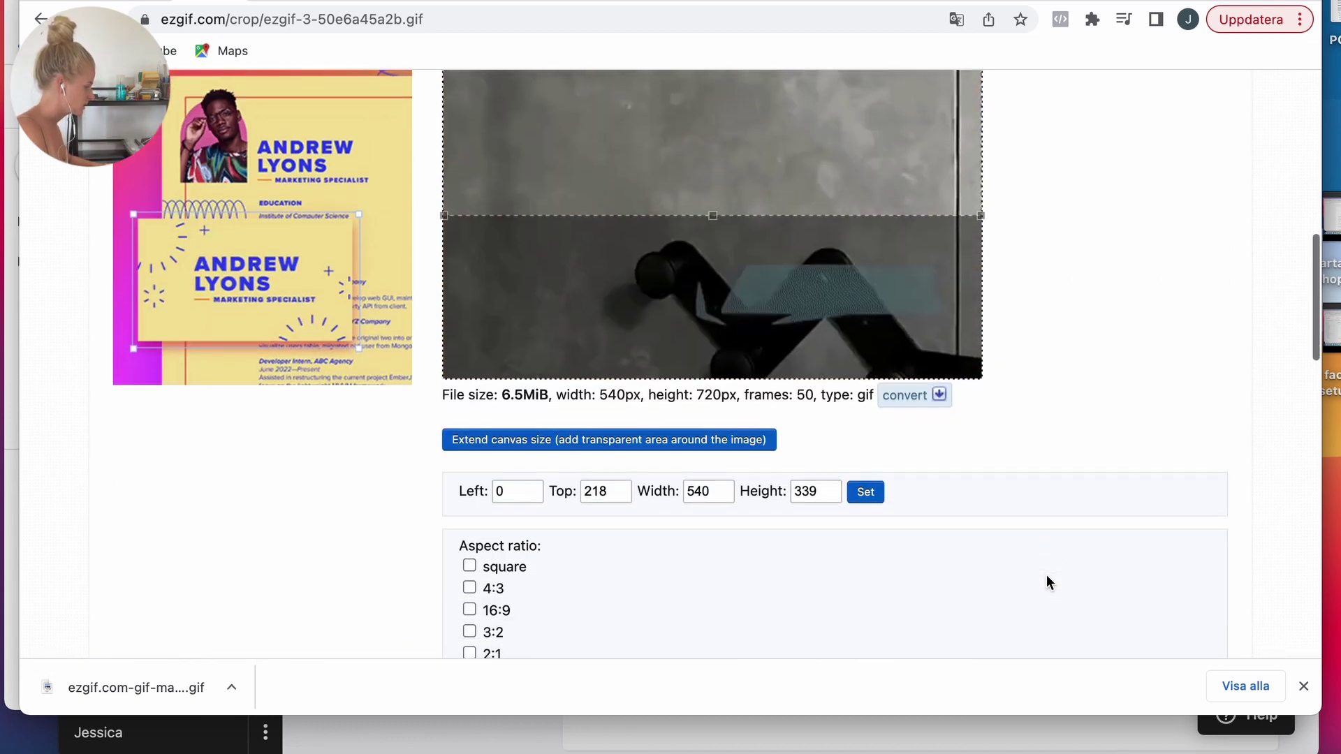
pyautogui.click(532, 495)
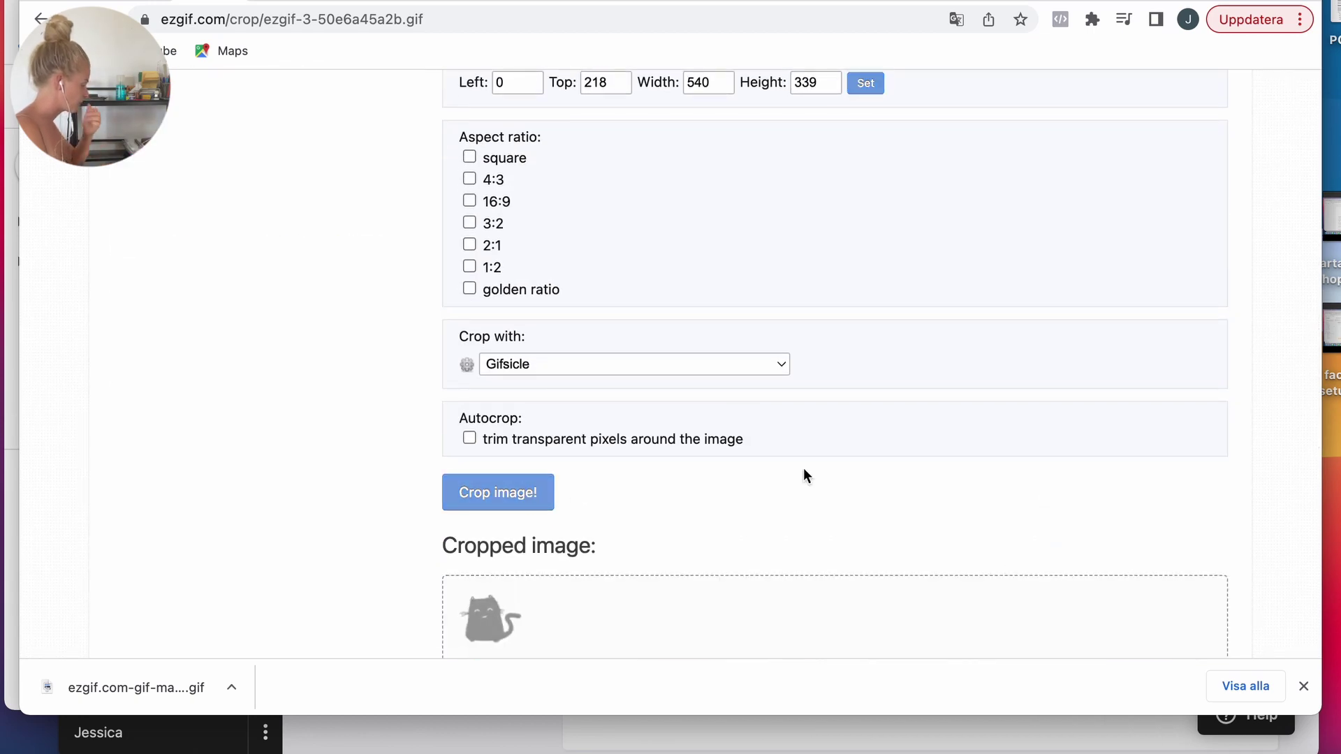
# Step: Trim the cropped GIF to 47 frames and download the 2.98 MiB result
pyautogui.scroll(-5, 1075, 475)
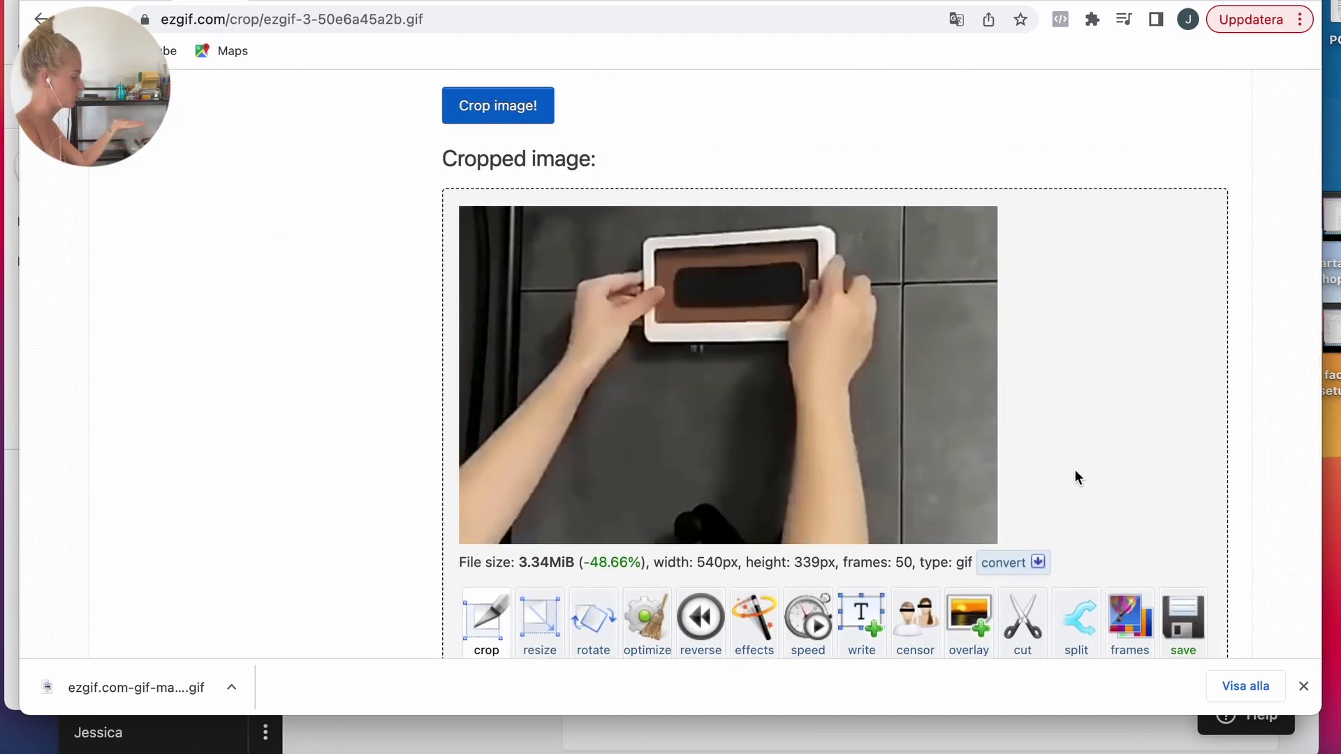
pyautogui.scroll(-1, 1074, 477)
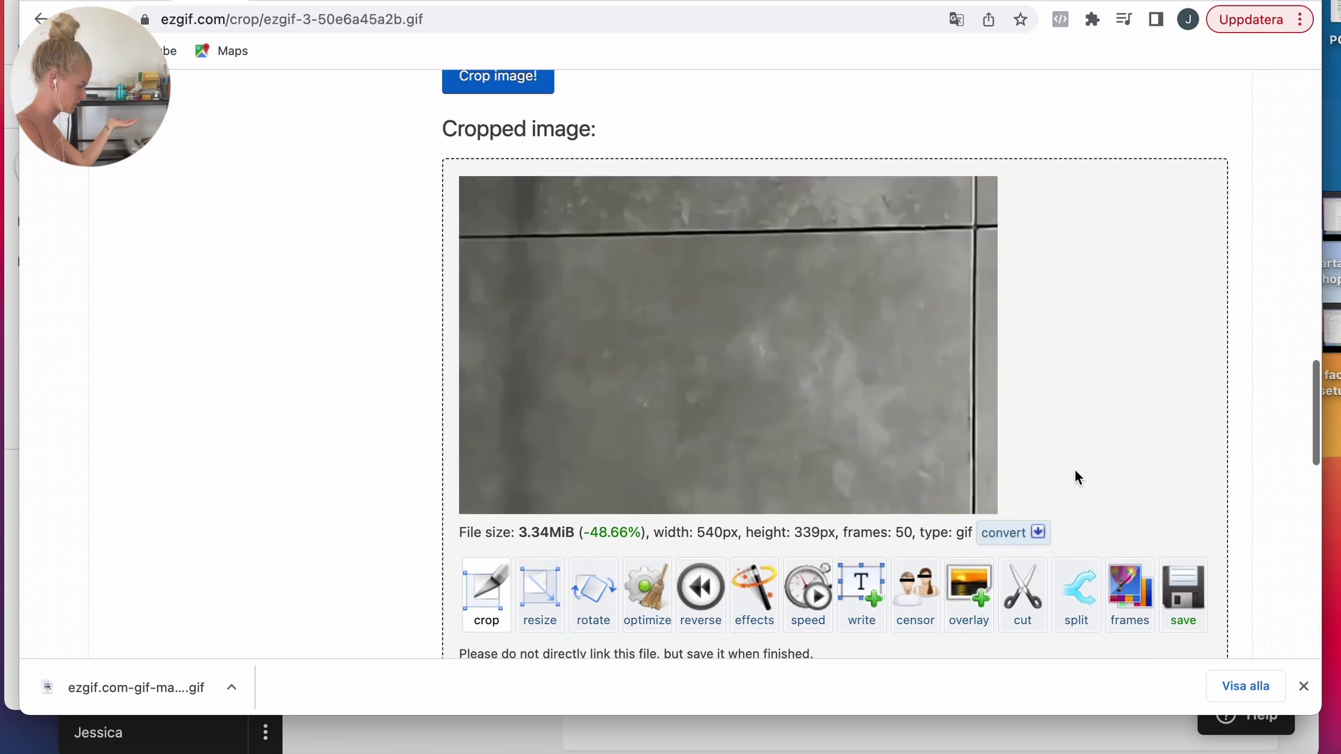
pyautogui.scroll(-5, 1089, 440)
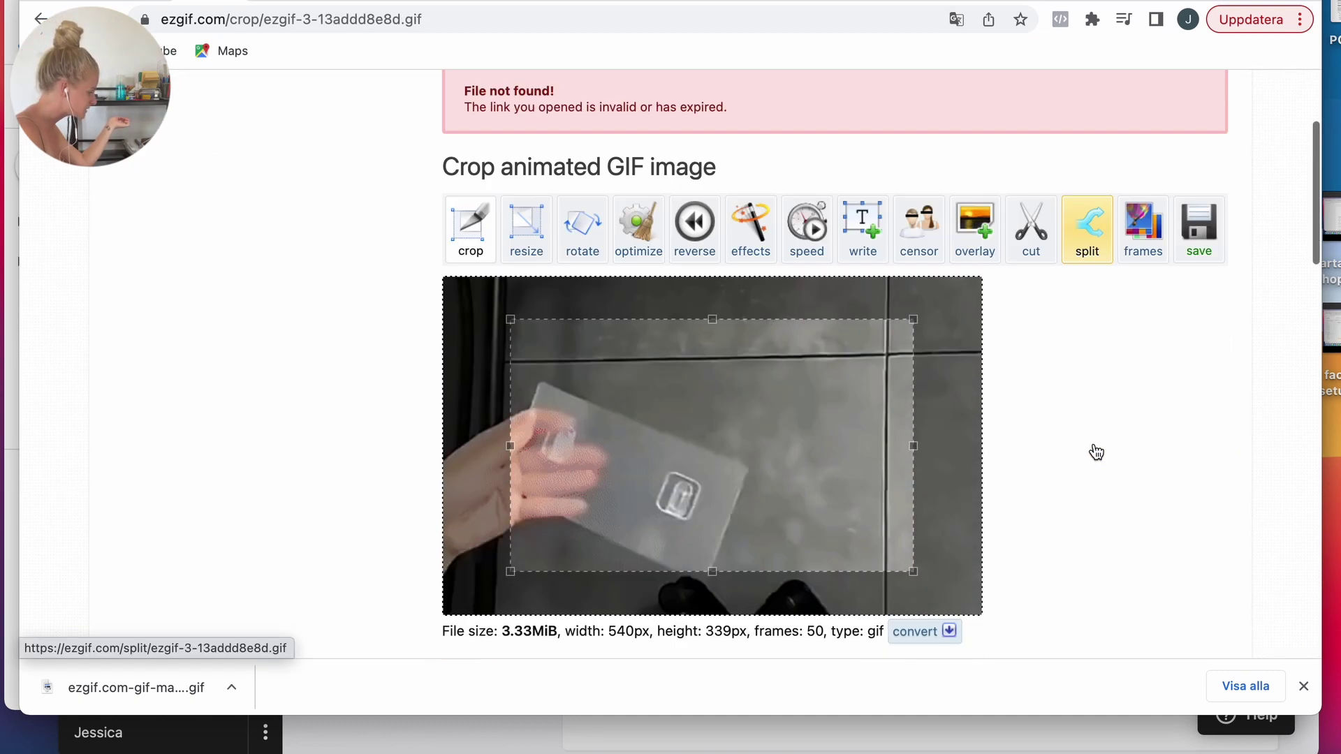
pyautogui.moveTo(986, 476); pyautogui.dragTo(989, 480)
pyautogui.scroll(-1, 1021, 501)
pyautogui.scroll(-10, 1020, 501)
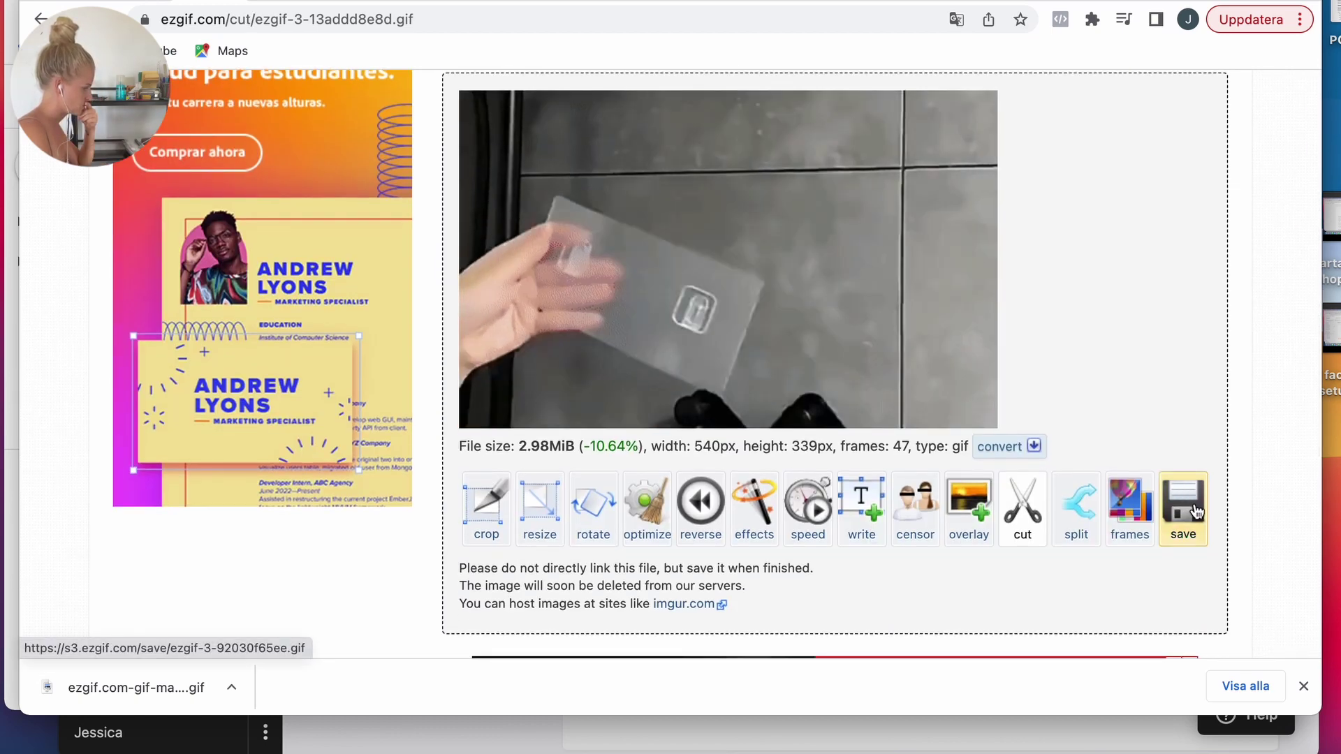
pyautogui.click(1196, 512)
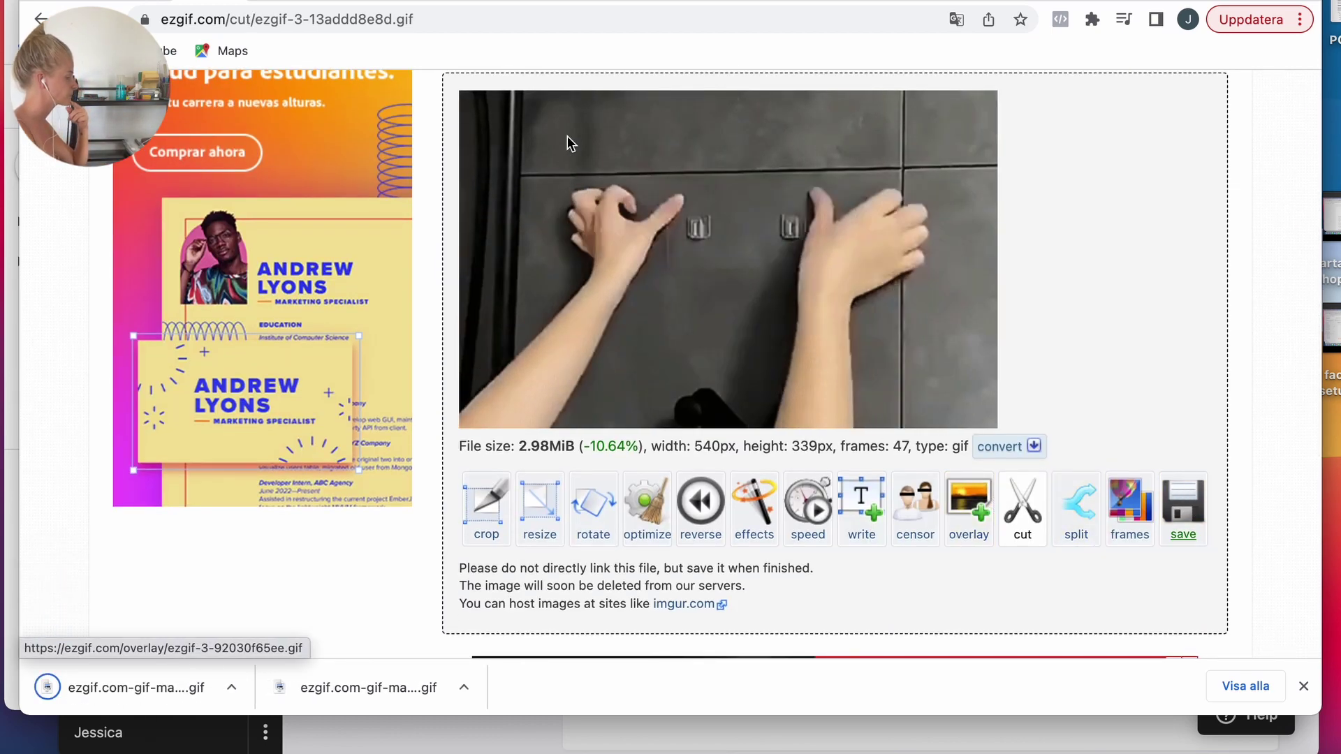
pyautogui.hotkey('ctrl', 'Tab')
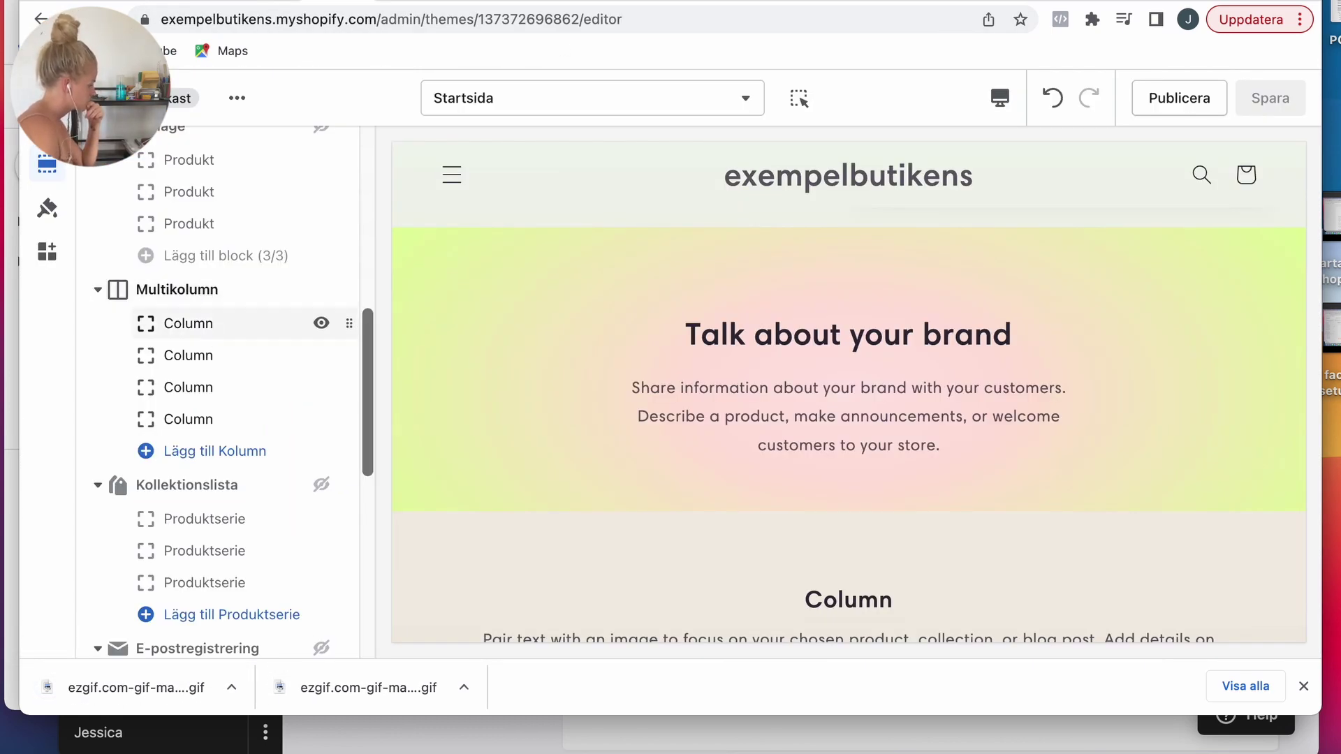
# Step: Give the first column the downloaded GIF and the heading 'Easy to install'
pyautogui.click(208, 328)
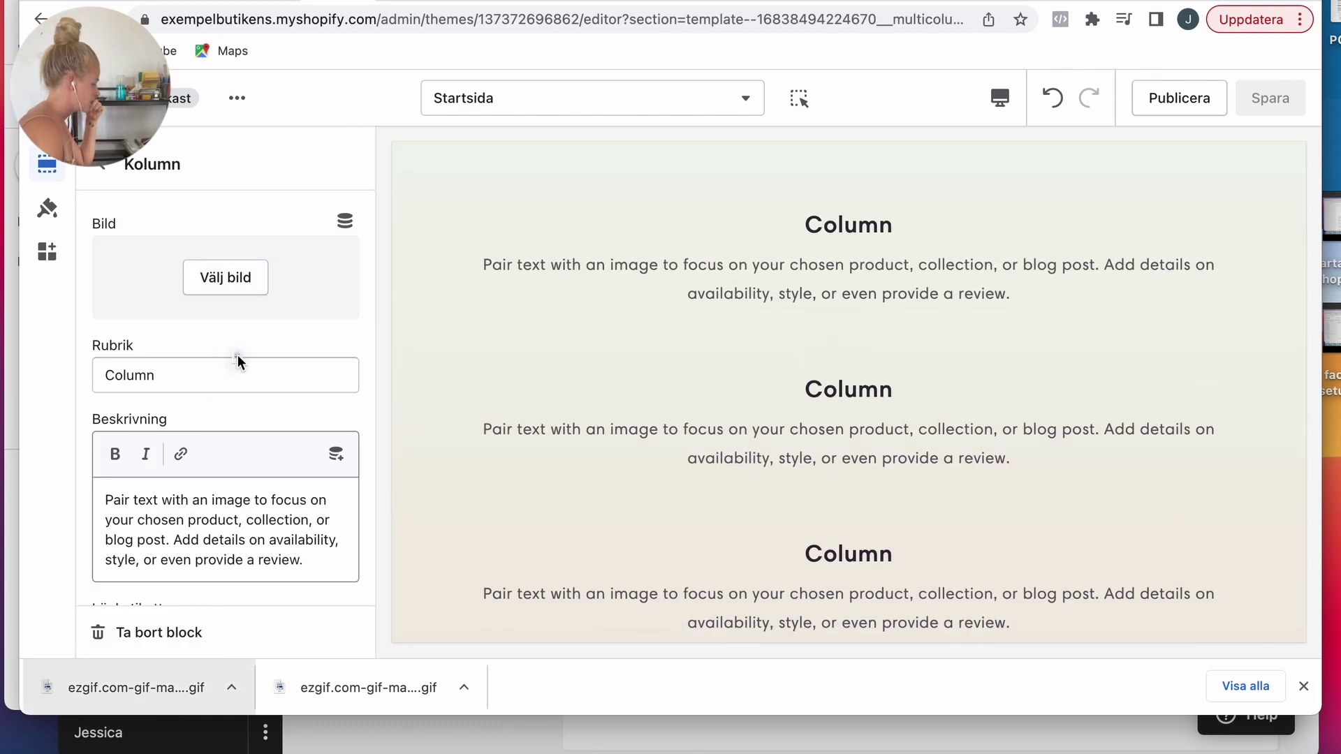
pyautogui.moveTo(236, 300); pyautogui.dragTo(236, 290)
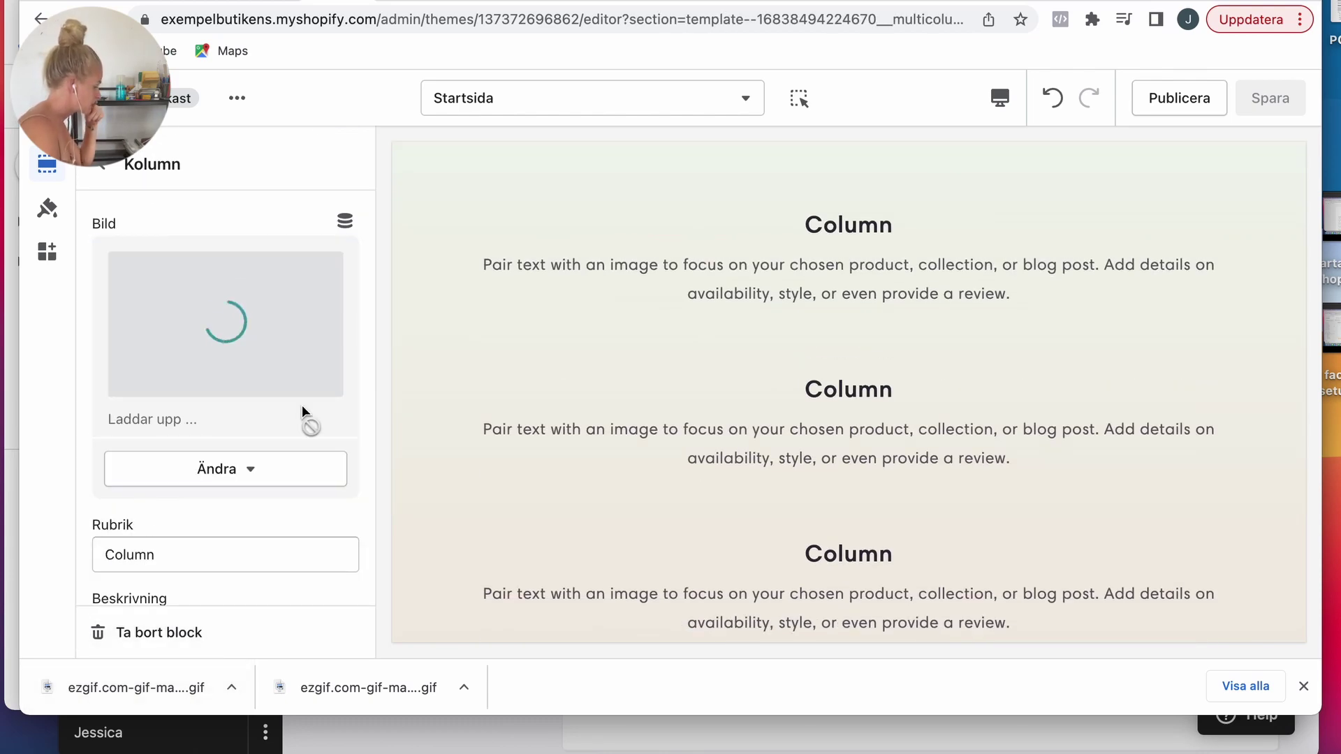
pyautogui.doubleClick(183, 385)
pyautogui.write('Easy')
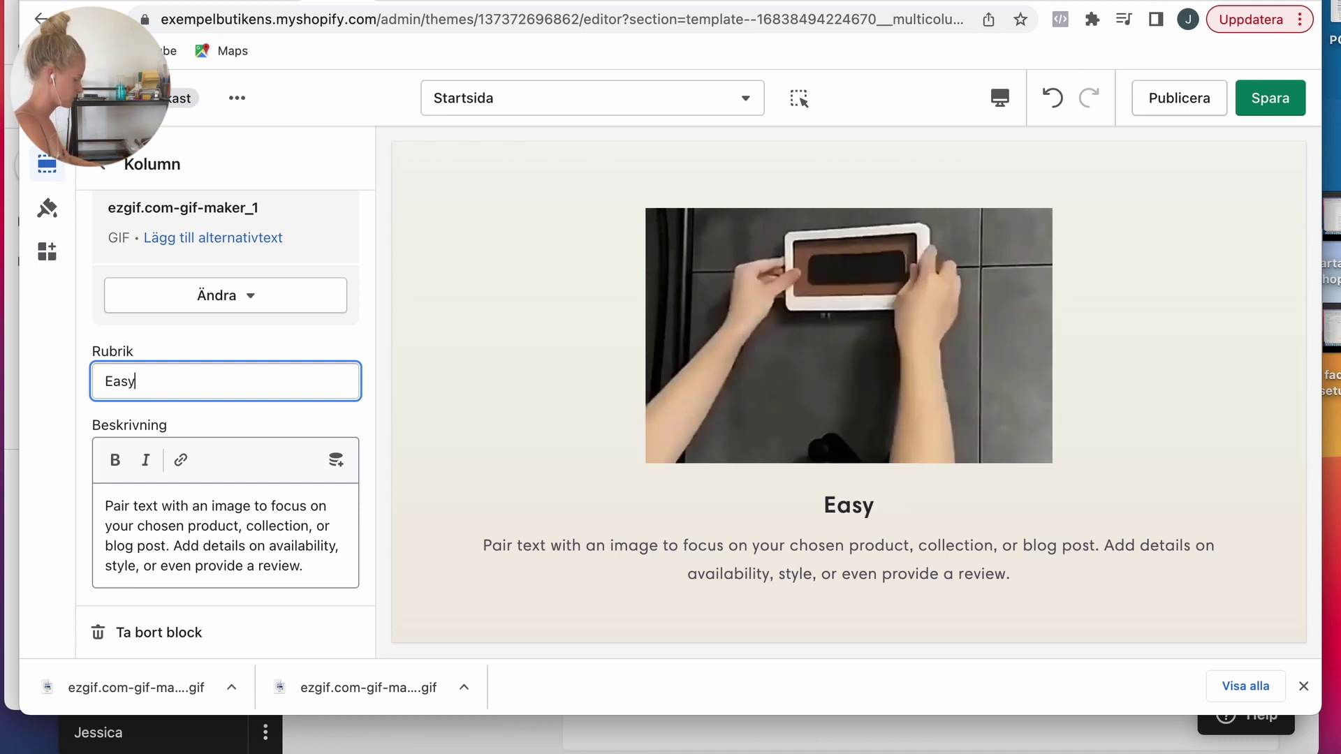
pyautogui.write(' to install')
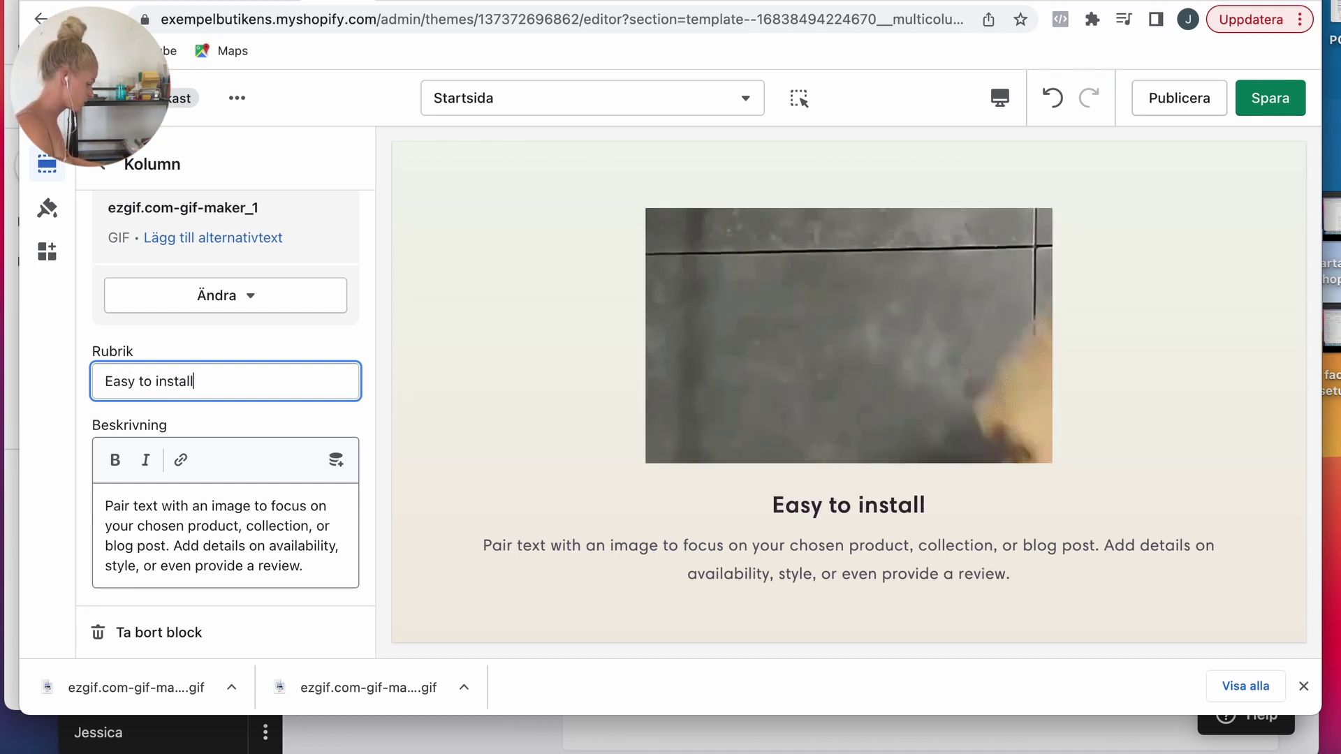
pyautogui.click(102, 164)
# Step: Give the second column the other downloaded GIF and the heading 'Waterproof'
pyautogui.click(200, 372)
pyautogui.moveTo(345, 681); pyautogui.dragTo(196, 325)
pyautogui.scroll(-3, 263, 451)
pyautogui.doubleClick(160, 430)
pyautogui.write('Waterproof')
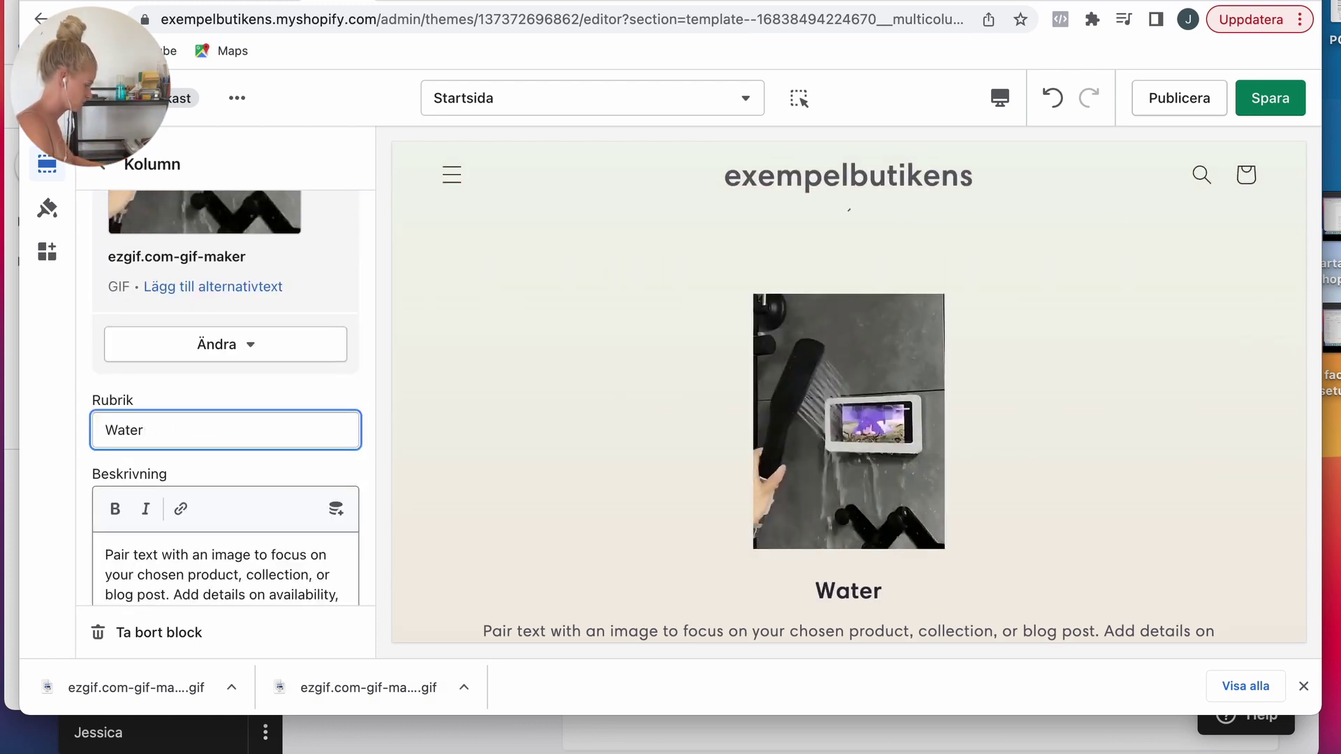
pyautogui.click(189, 557)
pyautogui.click(102, 164)
# Step: Upload 2.jpg from main_images as the third column's image
pyautogui.click(279, 324)
pyautogui.click(225, 279)
pyautogui.click(152, 308)
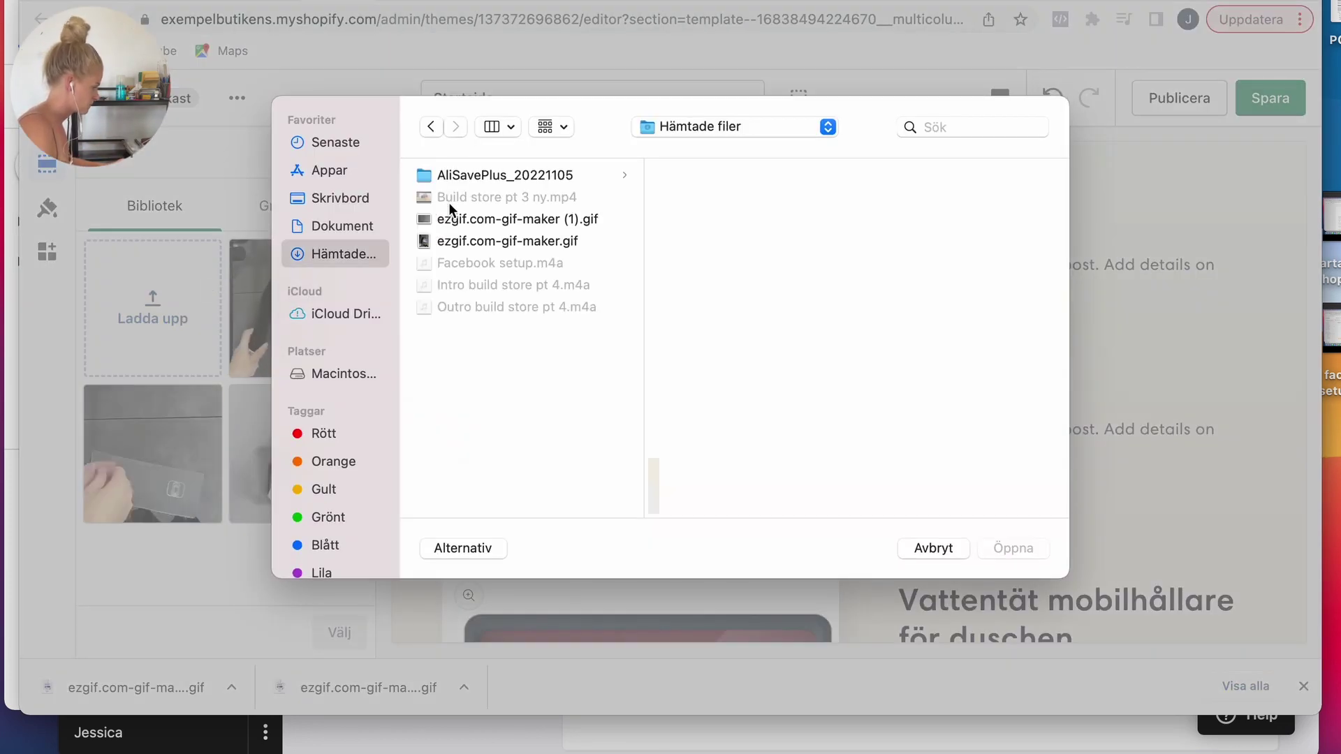
pyautogui.click(479, 176)
pyautogui.click(699, 197)
pyautogui.click(899, 197)
pyautogui.press('Right')
pyautogui.press('Down')
pyautogui.press('Down')
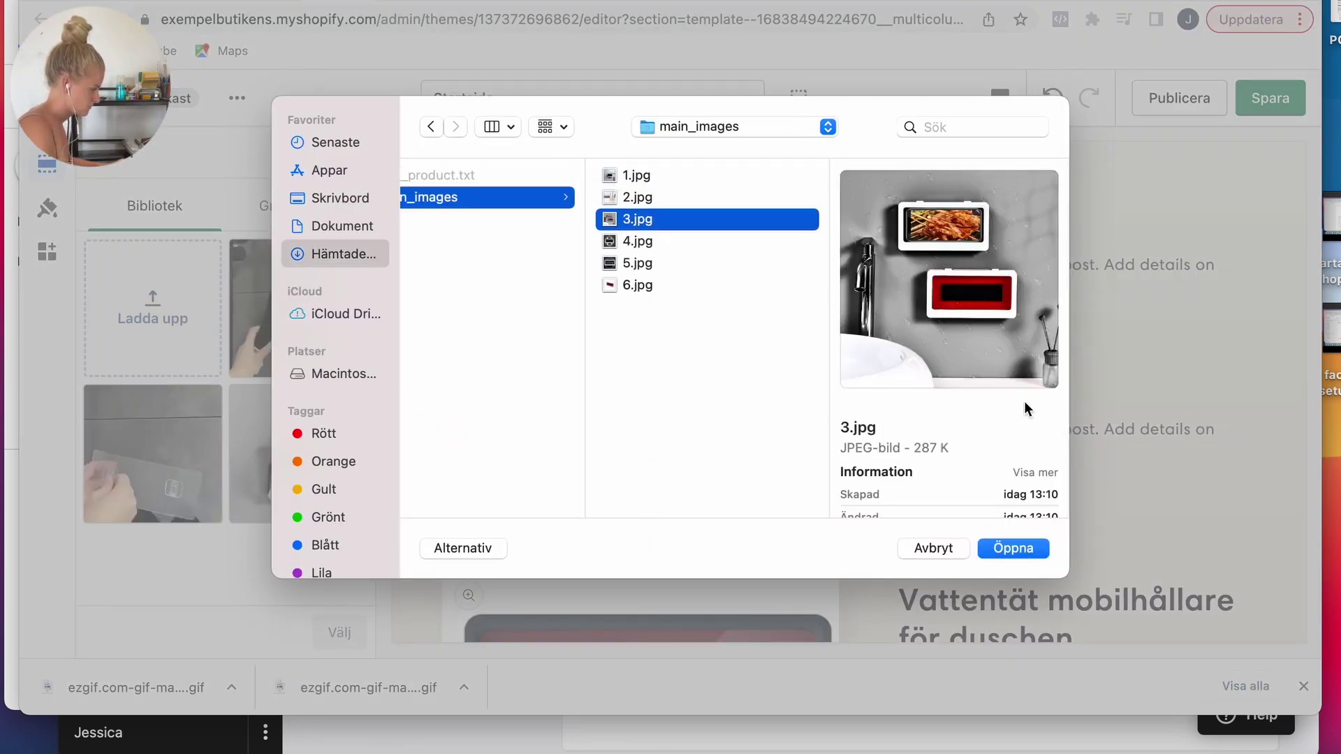
pyautogui.press('Up')
pyautogui.click(1013, 548)
pyautogui.click(339, 632)
# Step: Replace the third column's default heading and clear its placeholder description
pyautogui.scroll(-2, 224, 454)
pyautogui.doubleClick(150, 408)
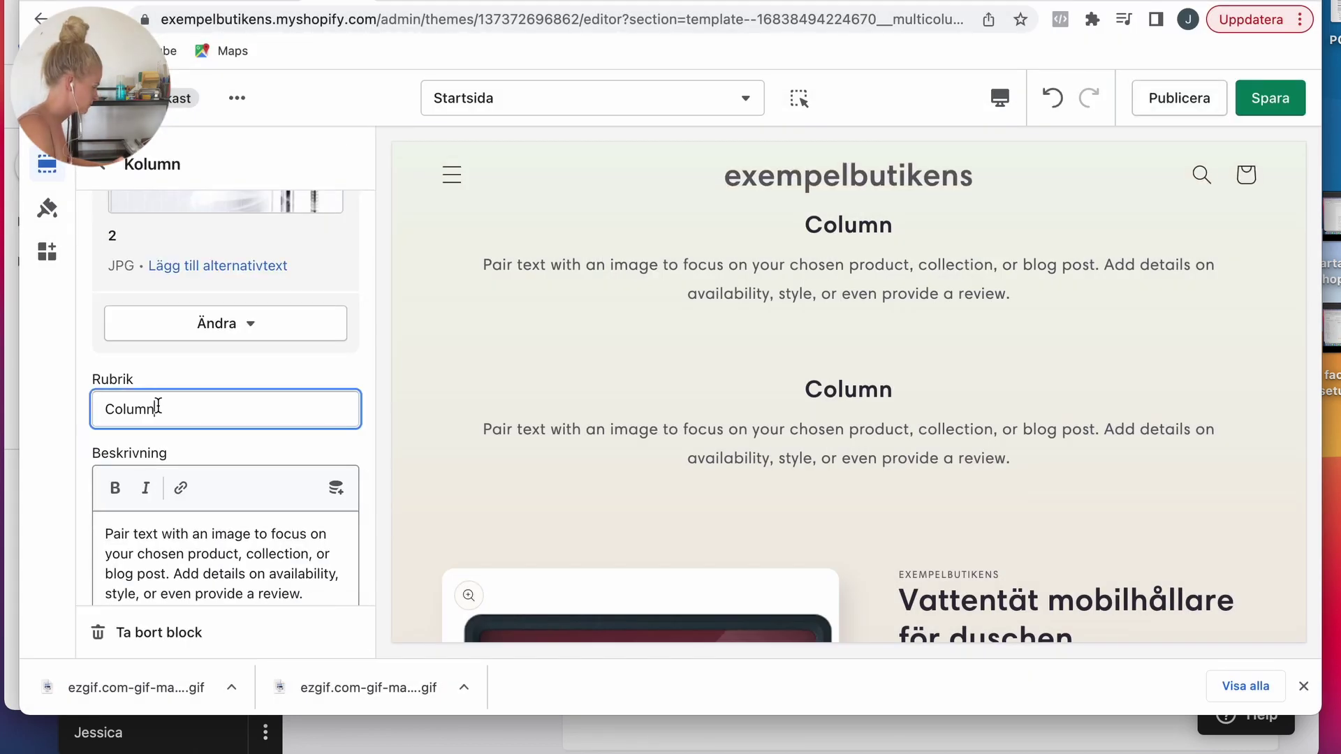
pyautogui.press('super+a')
pyautogui.press('BackSpace')
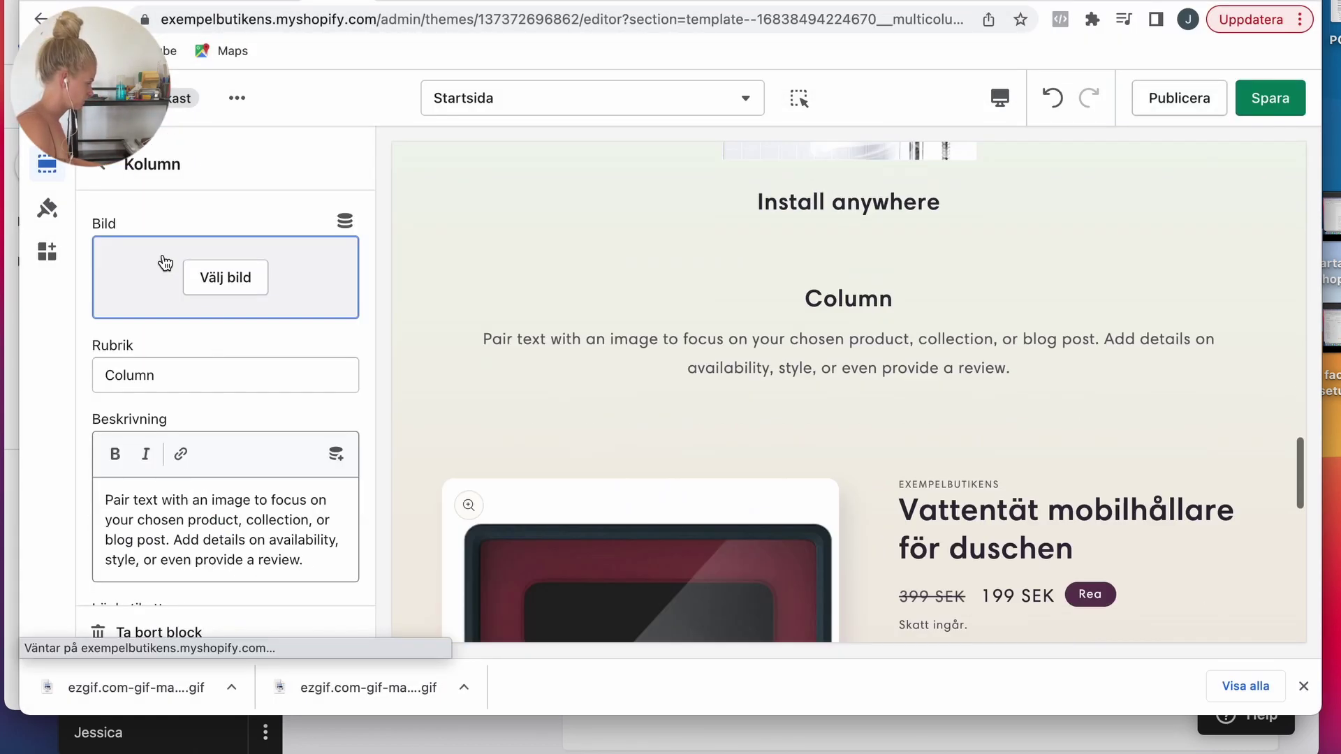
pyautogui.click(101, 164)
# Step: Upload 1.jpg from main_images as the fourth column's image
pyautogui.click(209, 349)
pyautogui.click(224, 275)
pyautogui.click(152, 307)
pyautogui.click(480, 269)
pyautogui.press('Up')
pyautogui.press('Up')
pyautogui.press('Up')
pyautogui.press('Up')
pyautogui.press('Return')
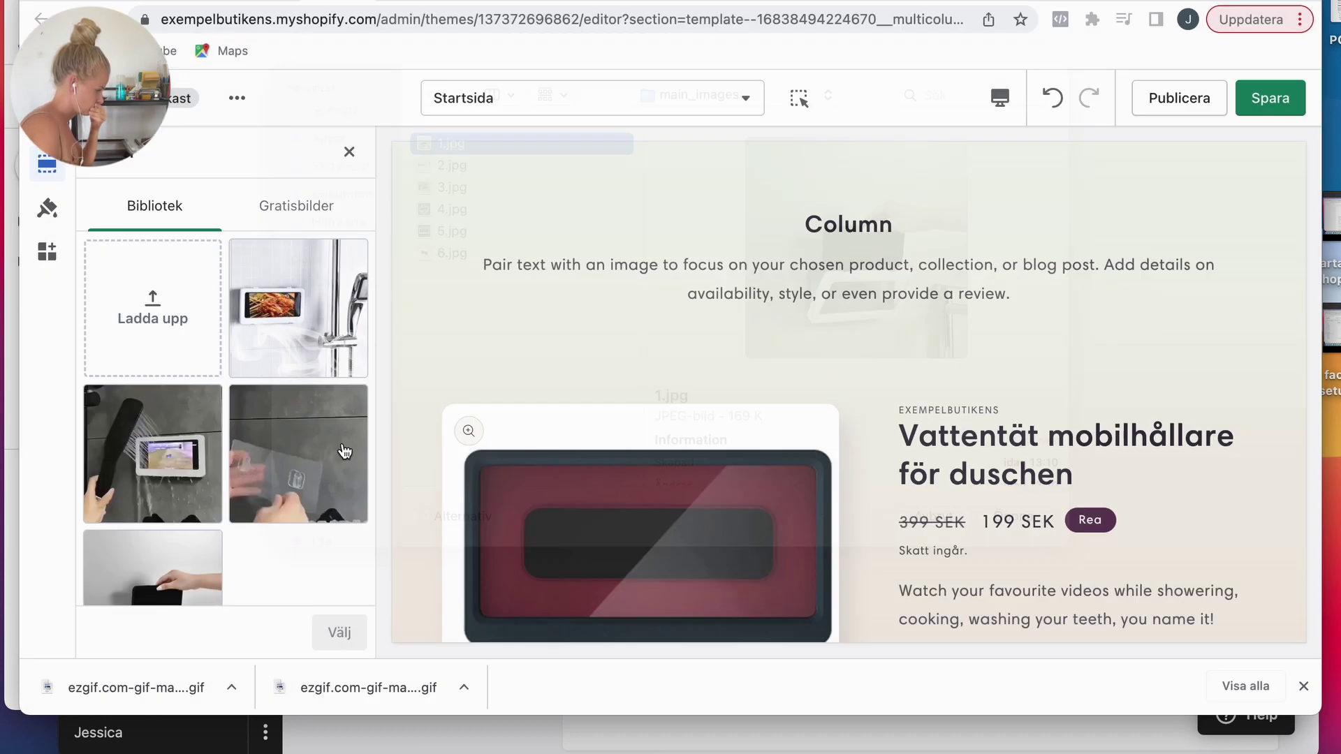
pyautogui.click(339, 632)
# Step: Head the fourth column 'Modern design'
pyautogui.doubleClick(150, 490)
pyautogui.write('Modern design')
pyautogui.click(101, 165)
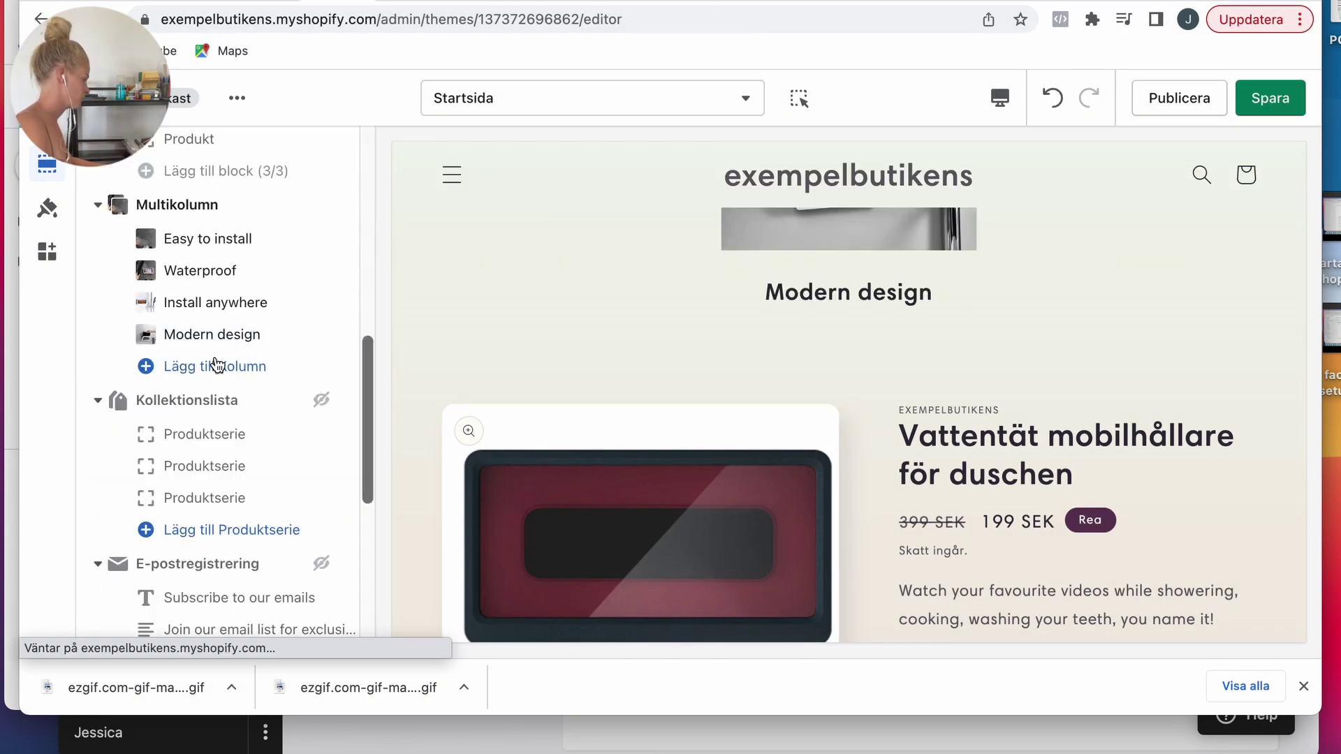
# Step: Make Multikolumn images full column width with a circular ratio, and save
pyautogui.click(185, 221)
pyautogui.click(195, 398)
pyautogui.click(194, 421)
pyautogui.click(201, 474)
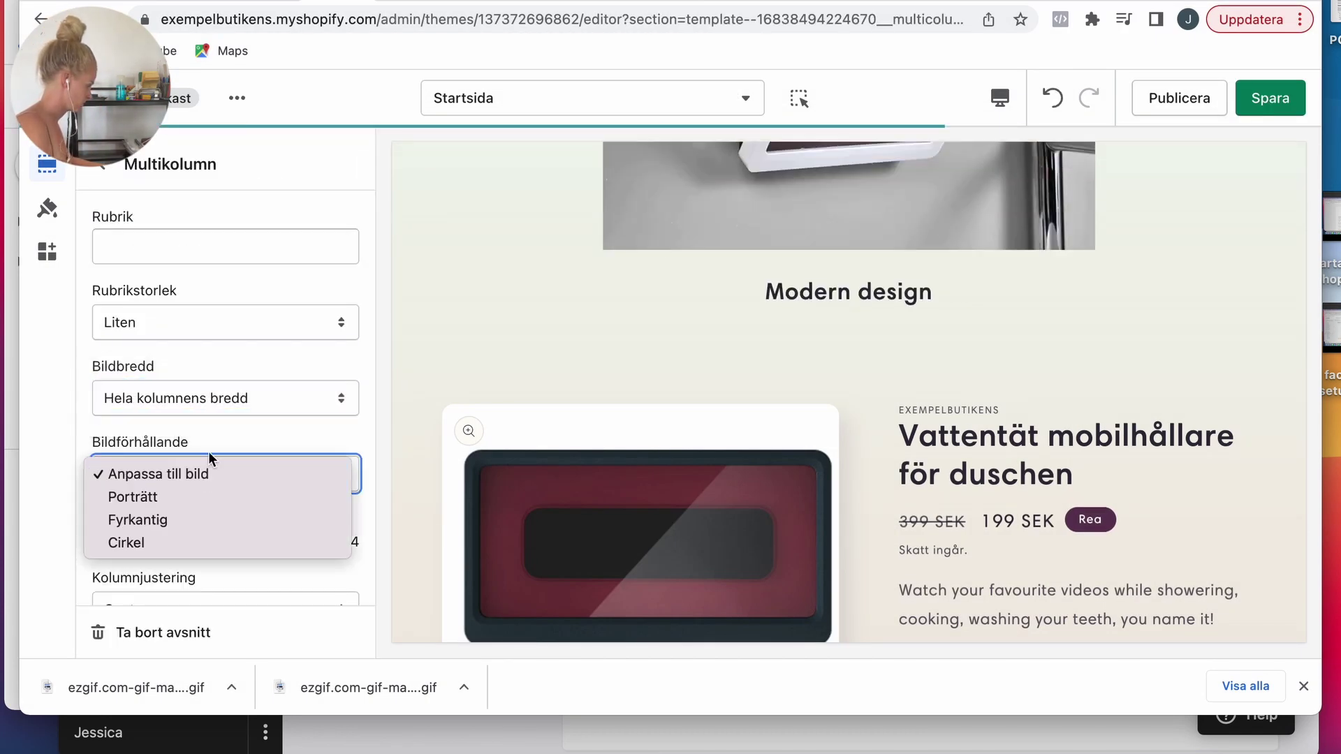
pyautogui.click(197, 541)
pyautogui.scroll(10, 777, 393)
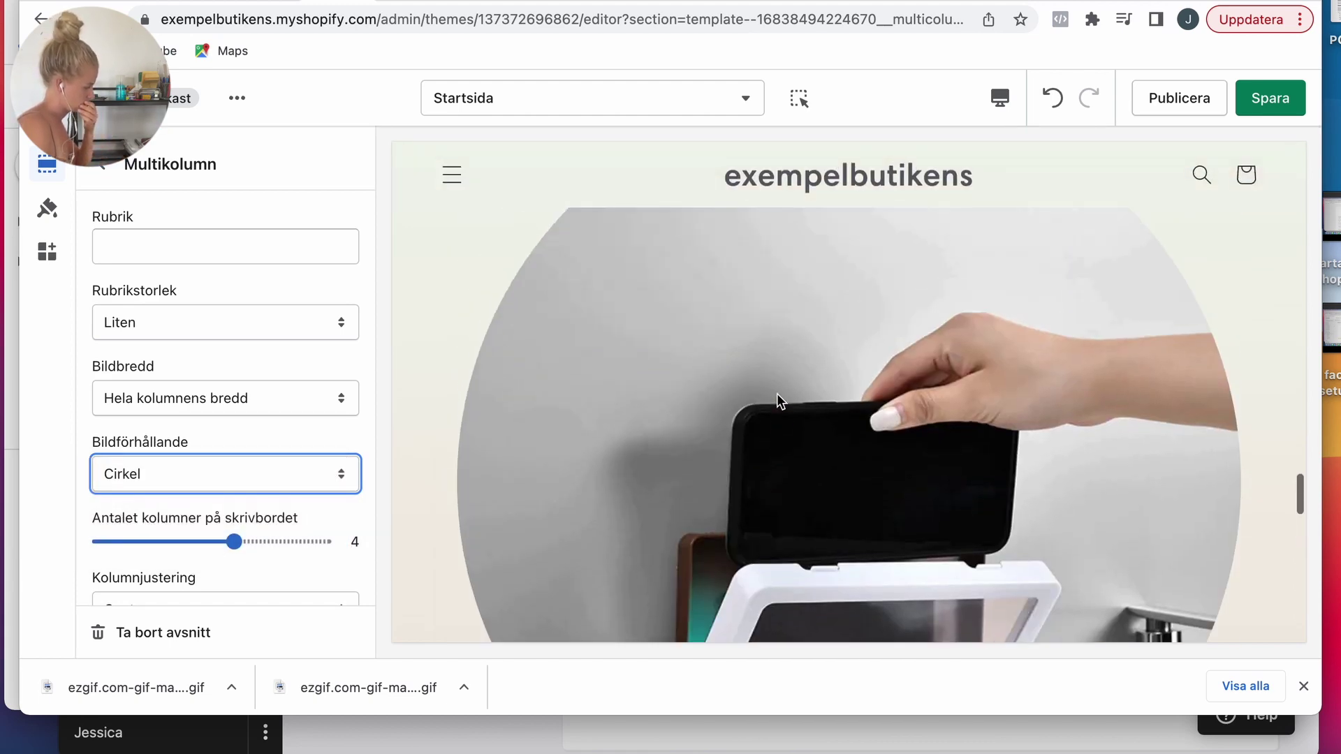
pyautogui.scroll(10, 776, 392)
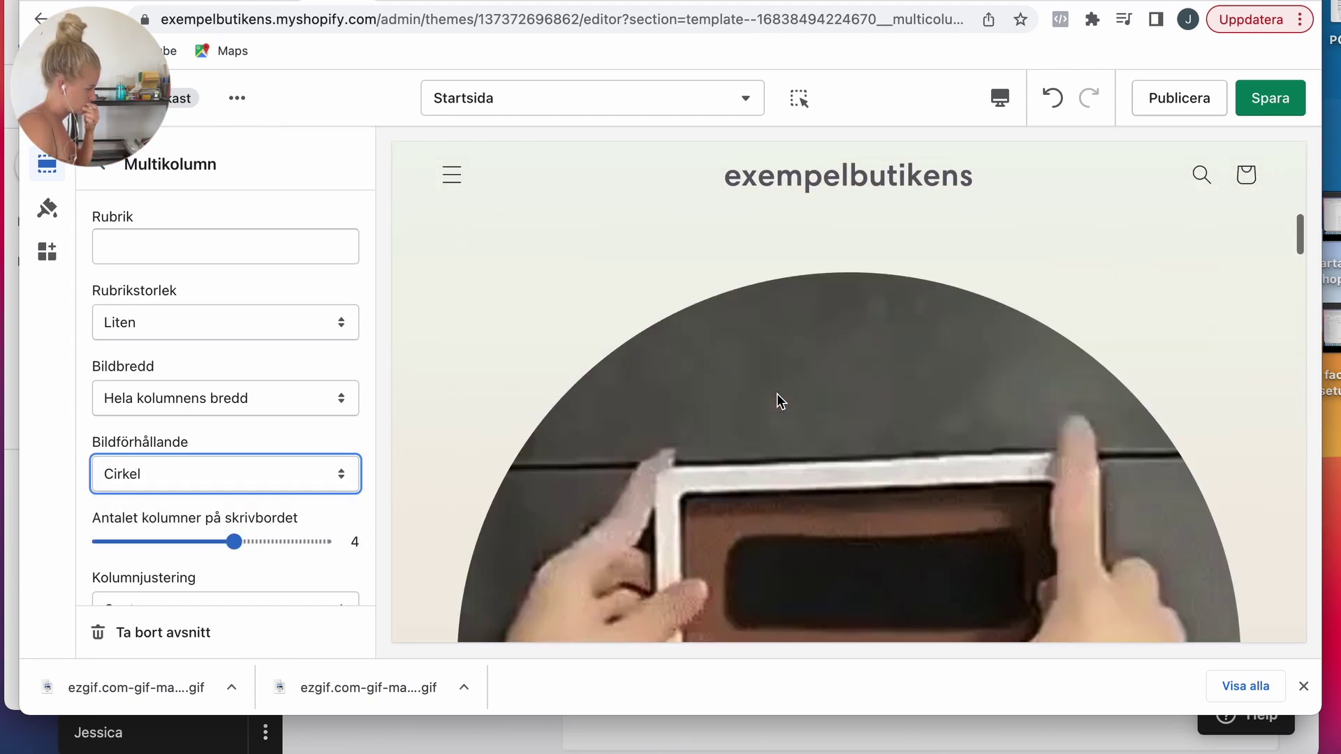
pyautogui.click(1247, 118)
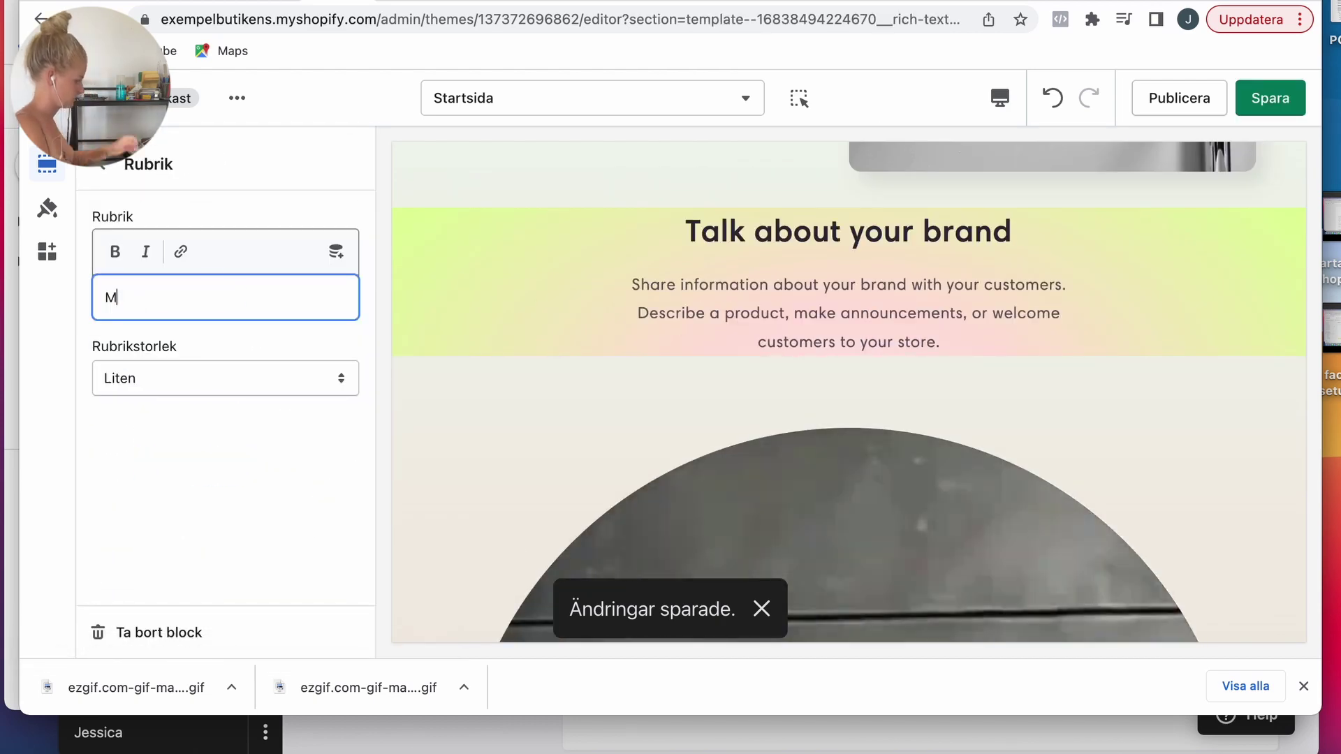
# Step: Change the Rich text heading to 'Make your everyday as comfortable as possible' and save
pyautogui.write('ke your everyday as comfortable as possible')
pyautogui.press('Escape')
pyautogui.scroll(1, 648, 388)
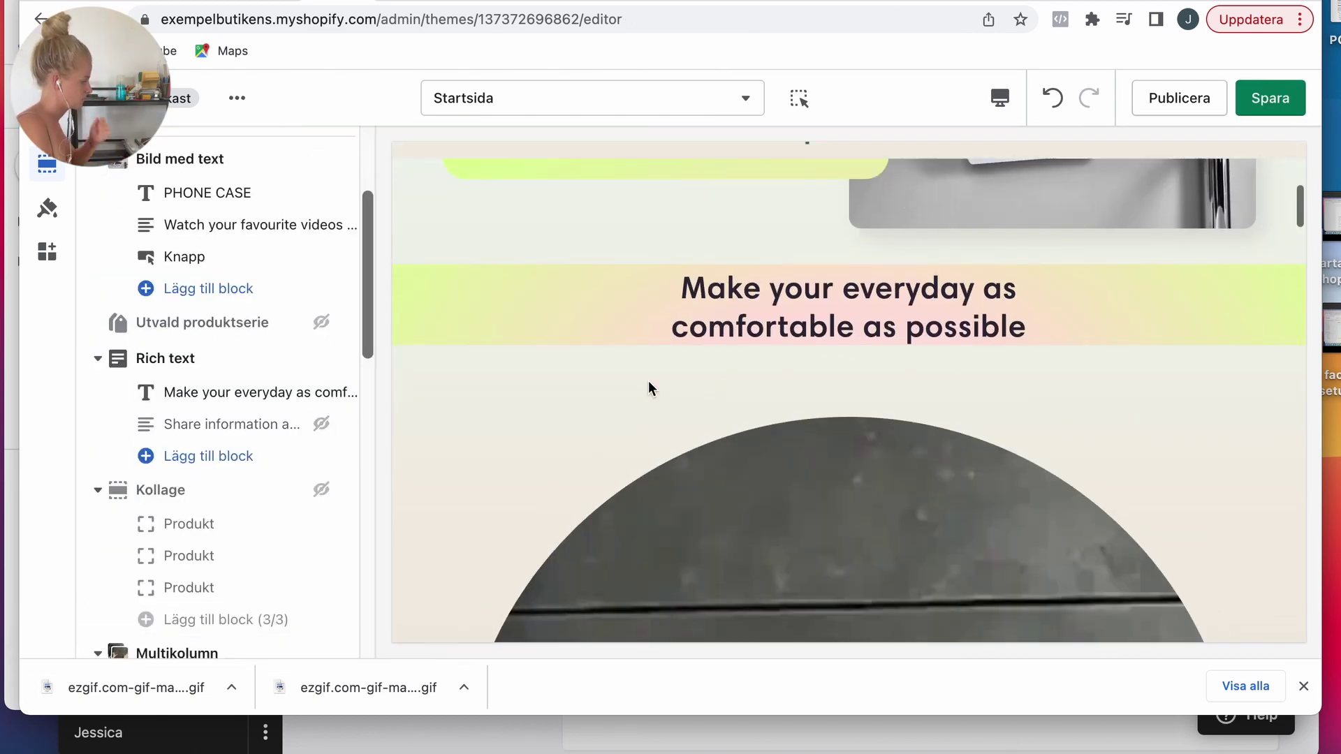
pyautogui.scroll(-15, 740, 393)
pyautogui.press('super+s')
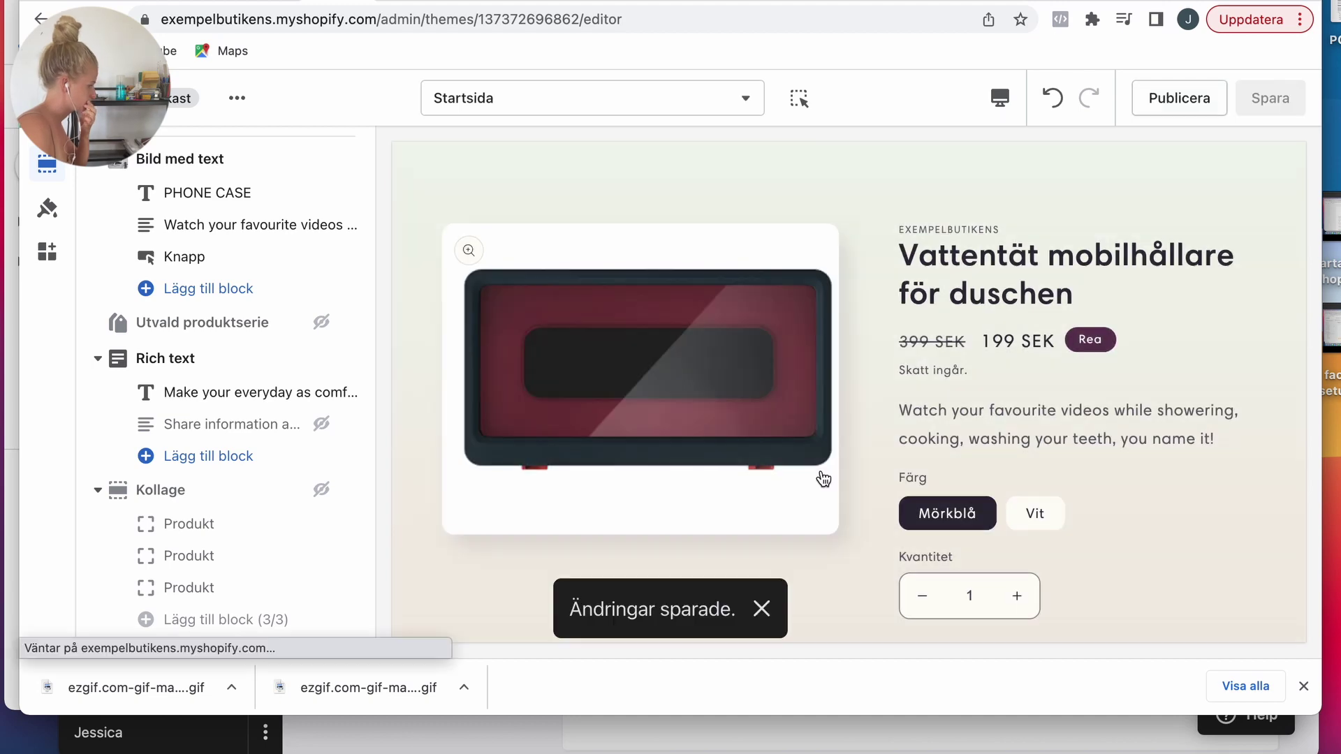
# Step: Move the footer's Image block below Our Promise
pyautogui.scroll(15, 895, 451)
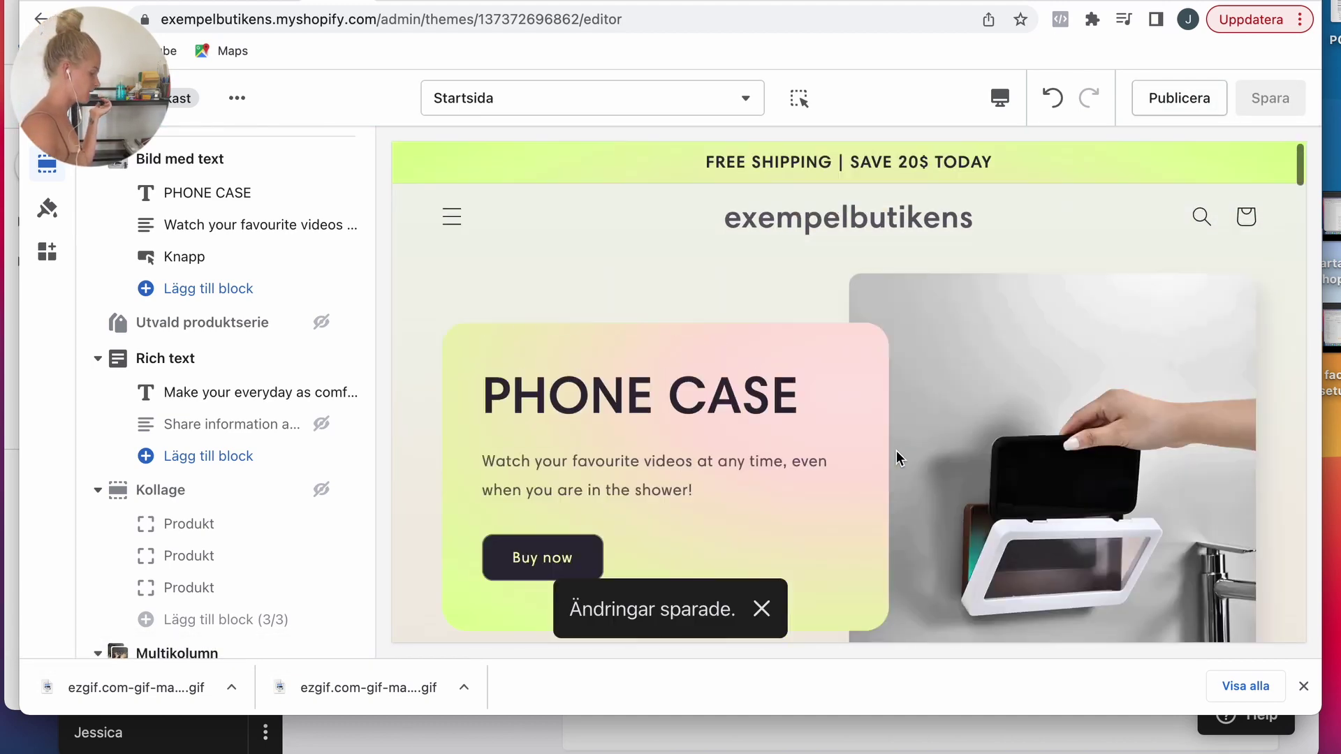
pyautogui.scroll(-20, 1024, 445)
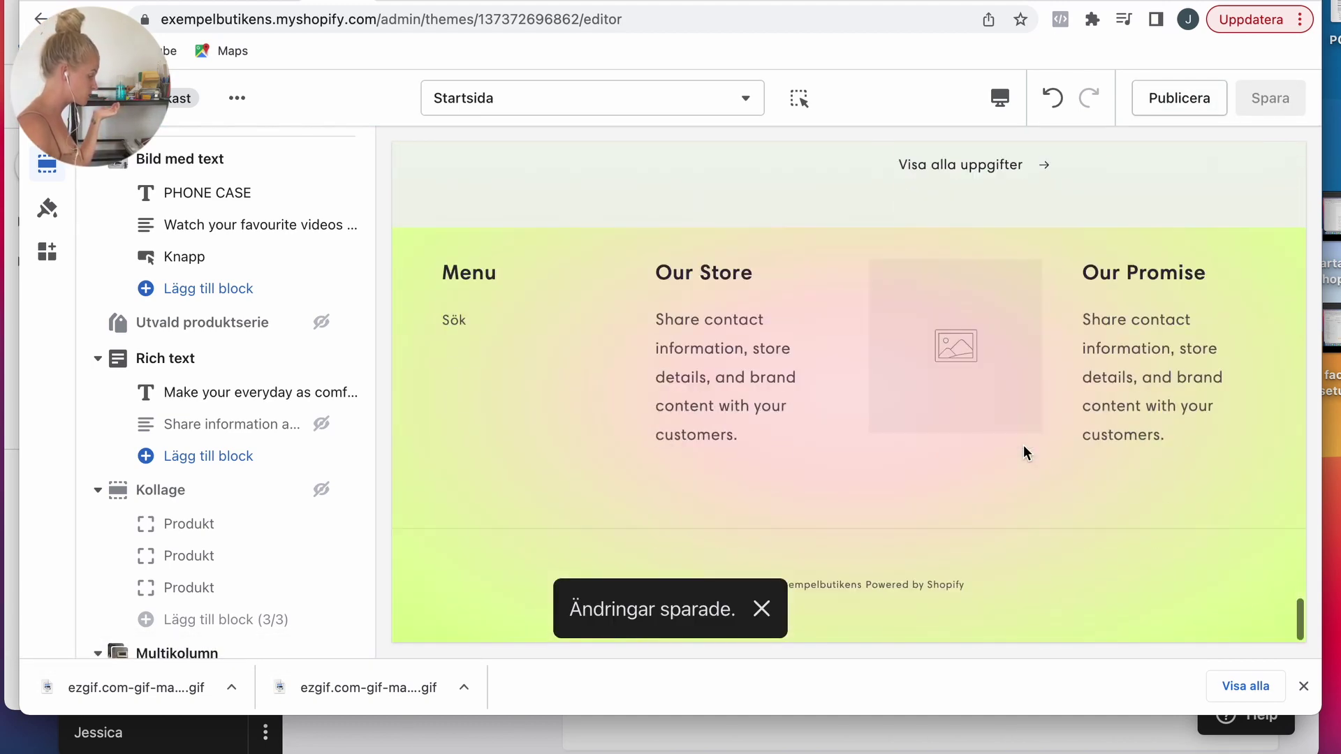
pyautogui.scroll(-10, 173, 442)
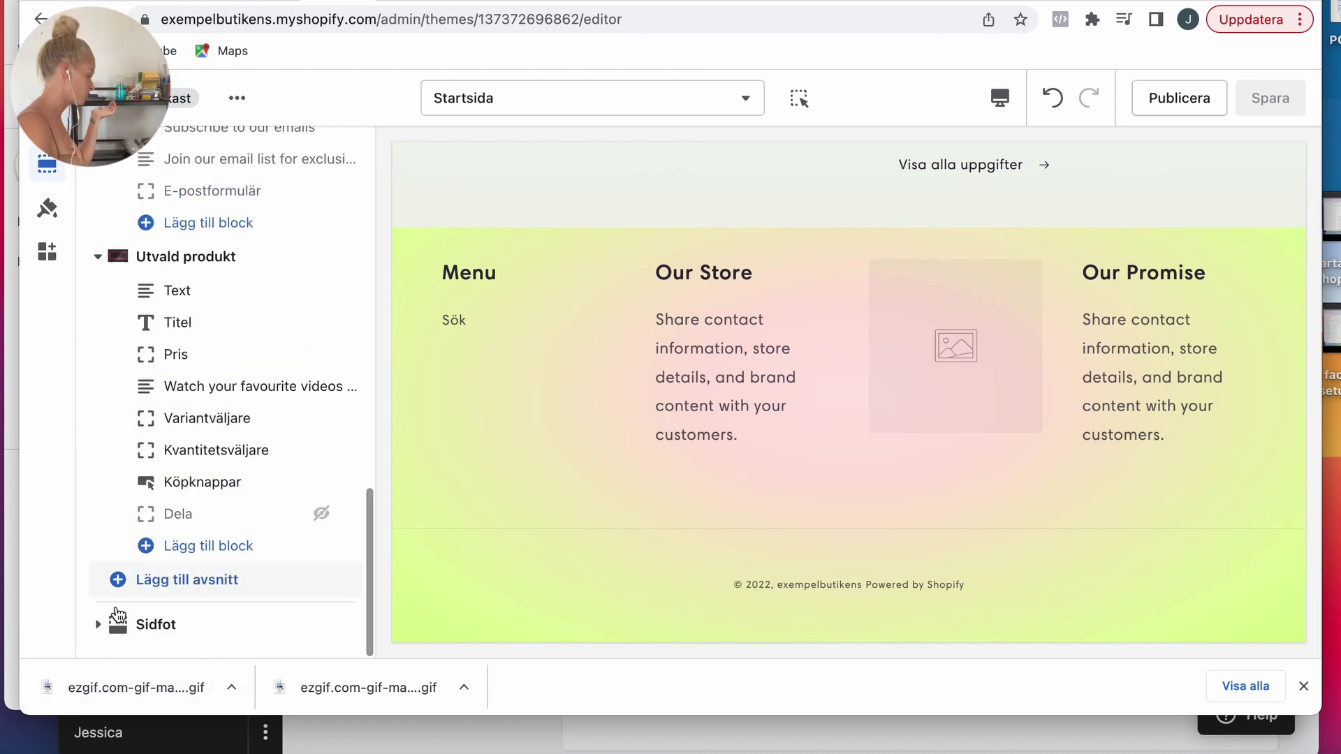
pyautogui.scroll(-3, 167, 608)
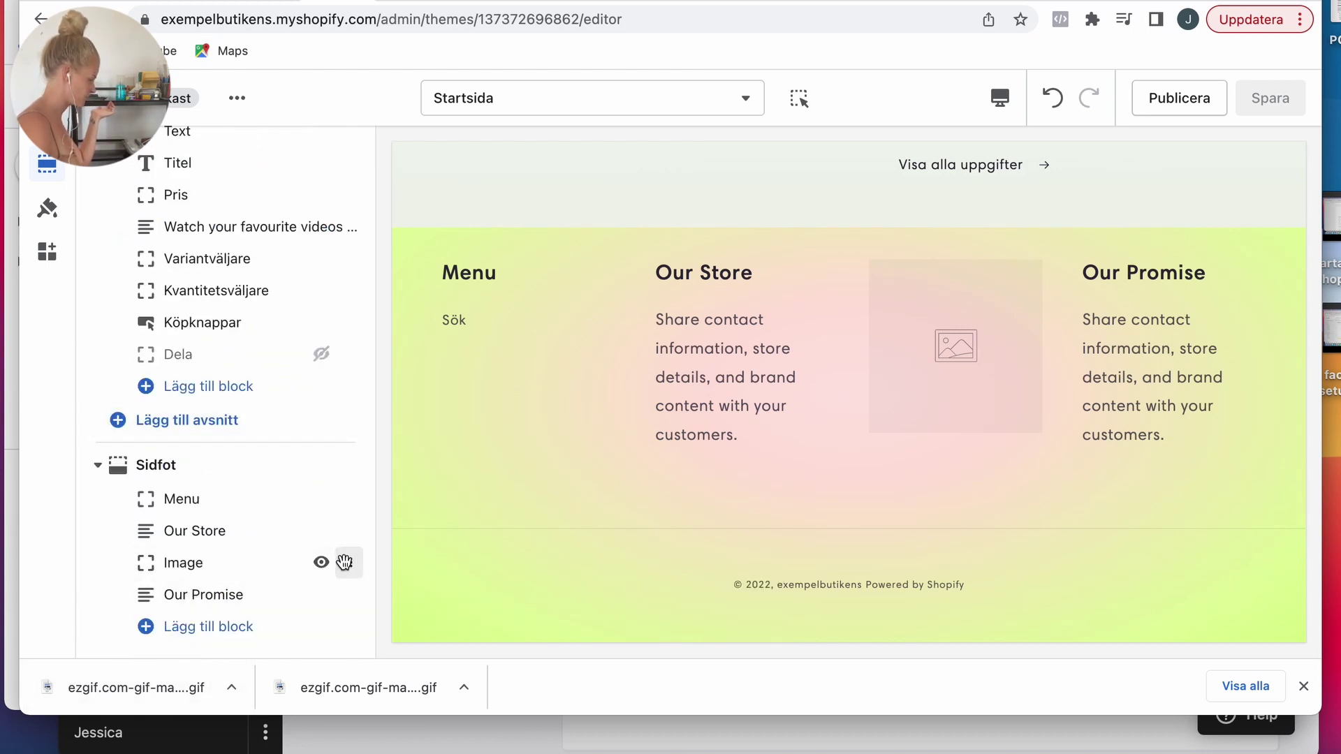
pyautogui.moveTo(345, 564); pyautogui.dragTo(345, 595)
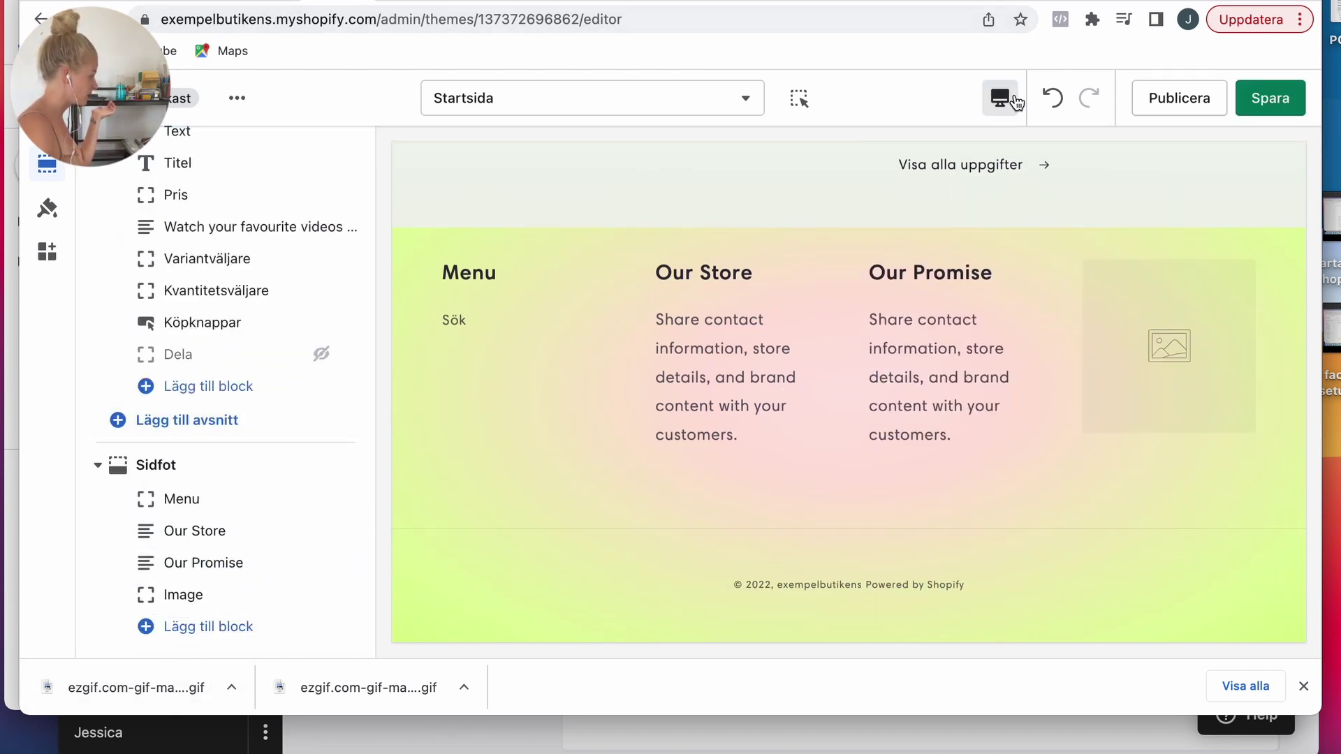
# Step: Save the reordered Shopify footer and search Canva templates for 'phone logo'
pyautogui.click(1277, 111)
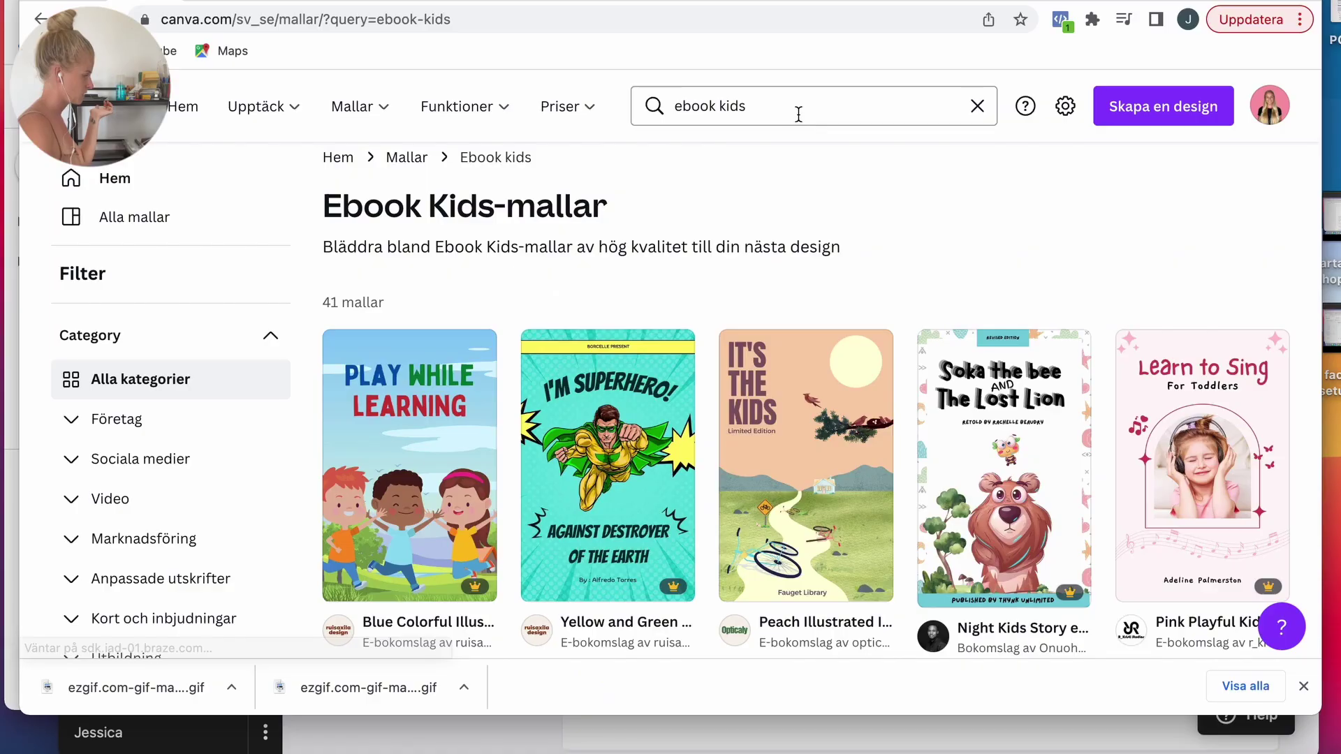
pyautogui.click(798, 114)
pyautogui.write('phone logo')
pyautogui.press('Return')
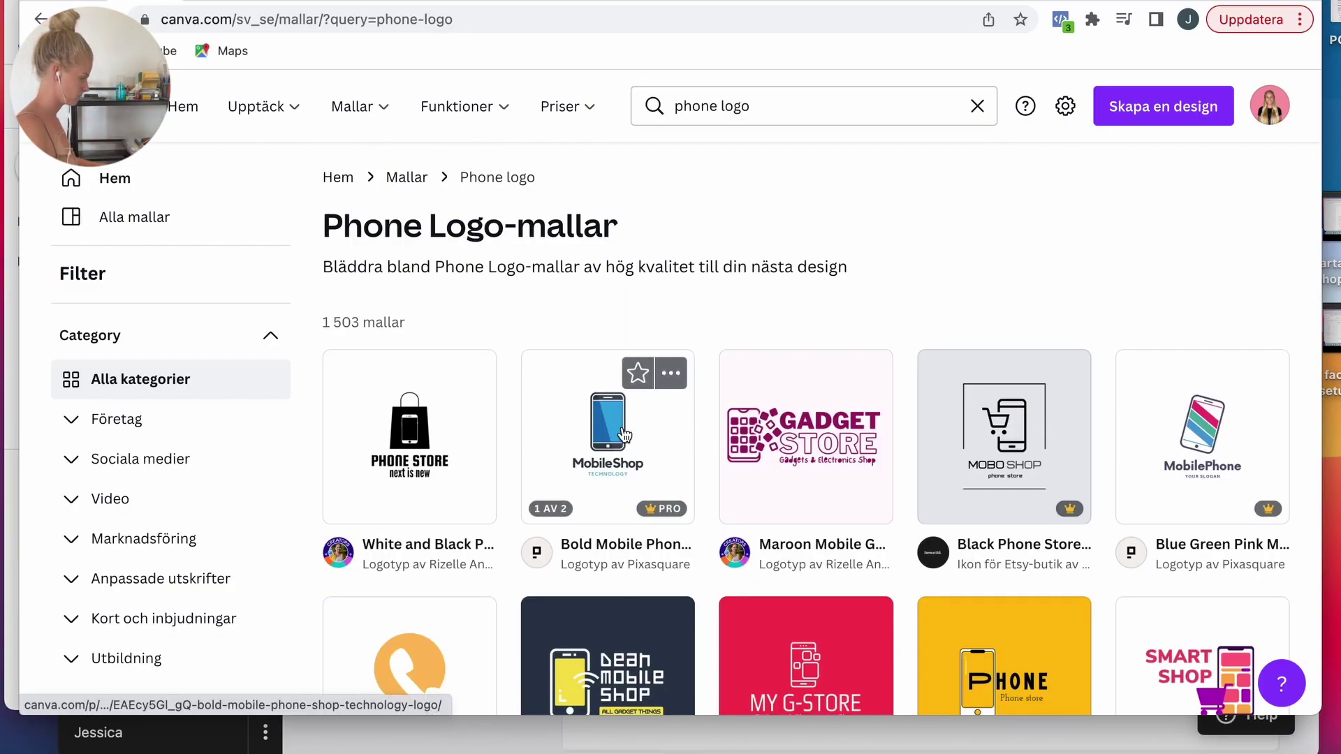
# Step: Customise the Bold Mobile Phone logo template, starting with its MobileShop name
pyautogui.click(623, 434)
pyautogui.click(952, 331)
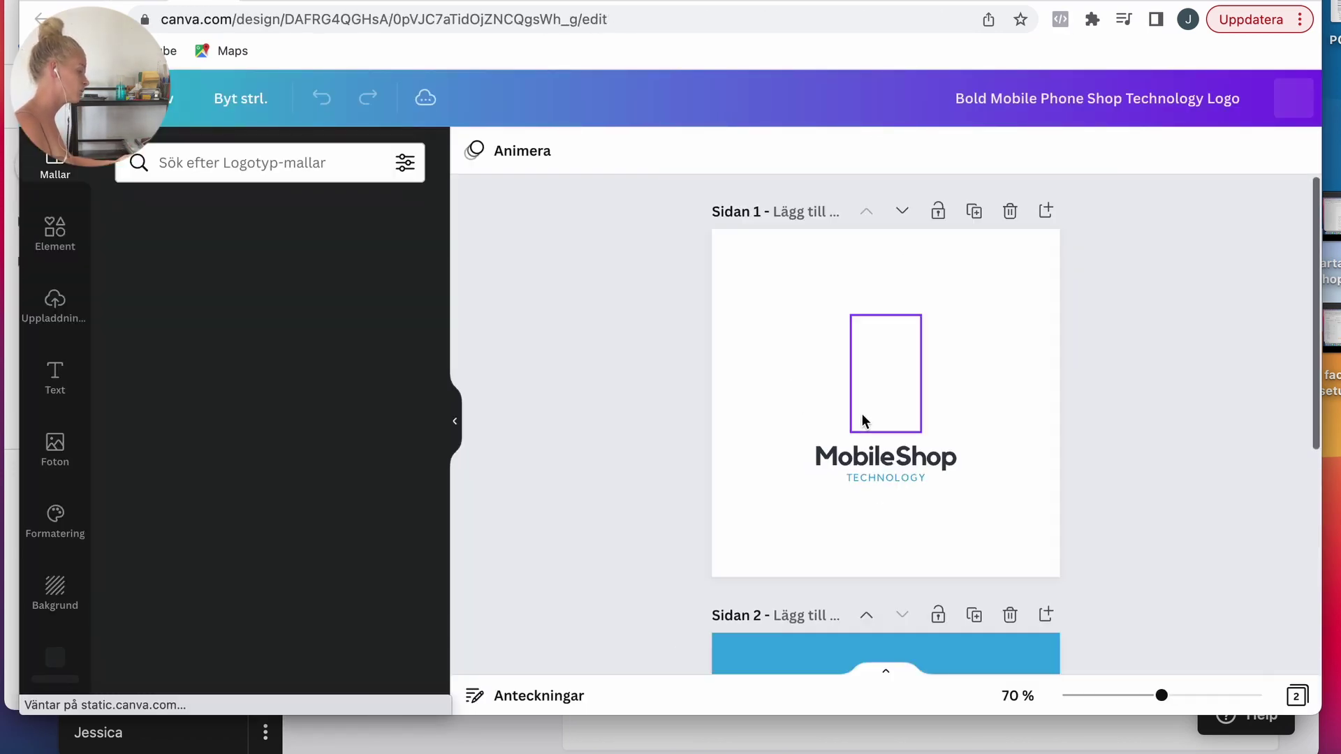
pyautogui.doubleClick(888, 455)
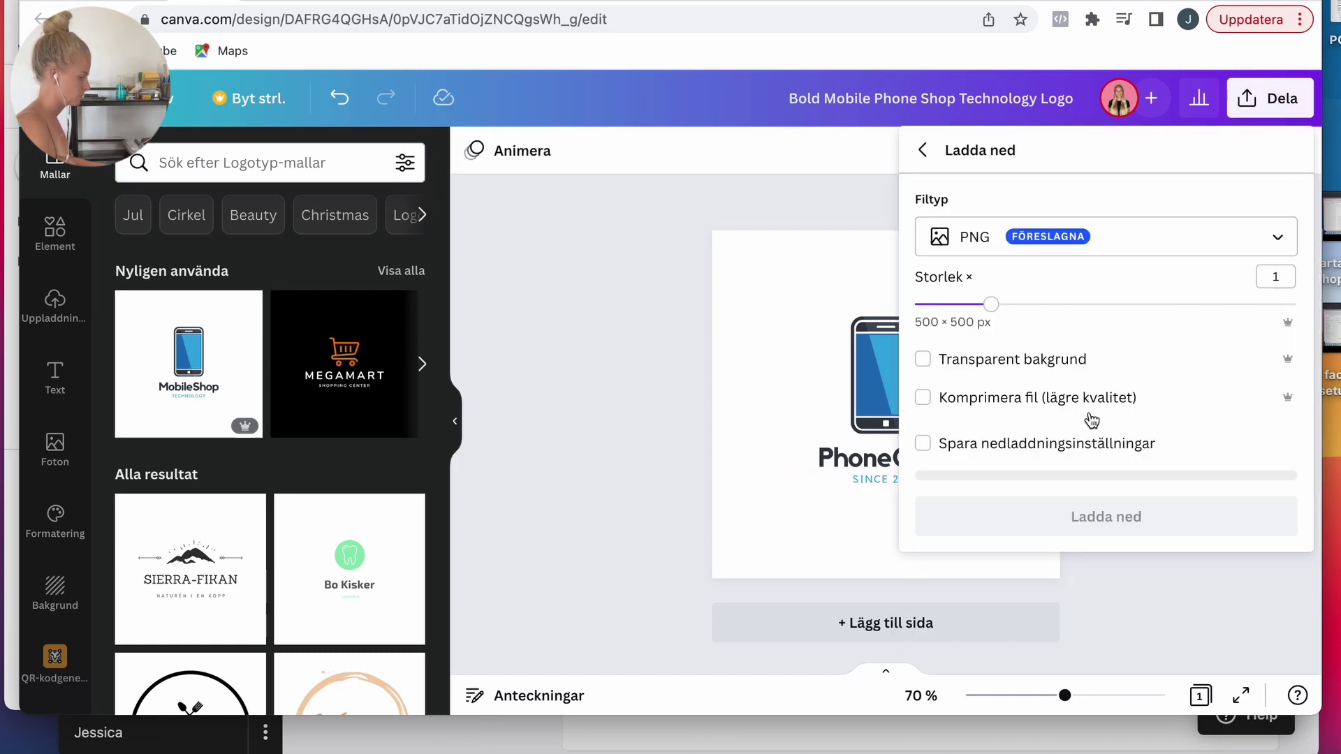
# Step: Download the PhoneCase logo as a PNG and upload it as the footer image
pyautogui.click(1108, 515)
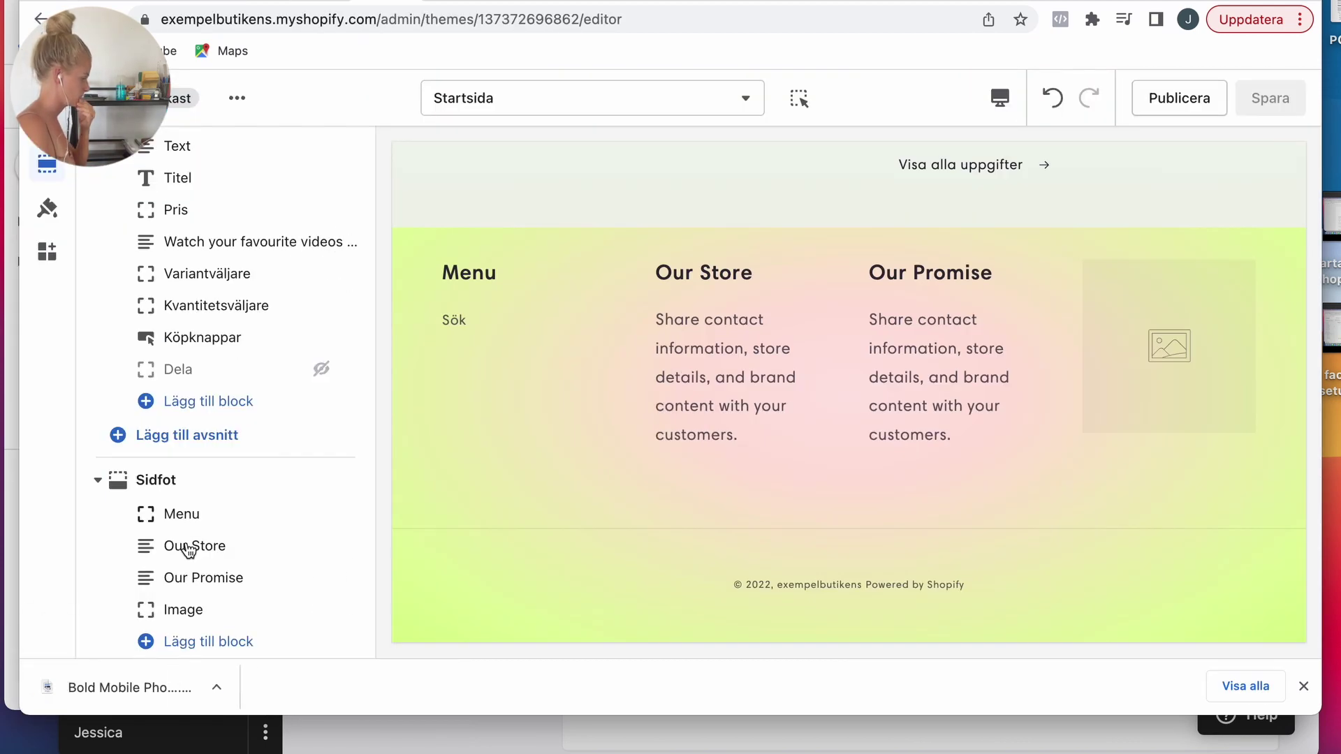
pyautogui.click(178, 609)
pyautogui.moveTo(140, 691); pyautogui.dragTo(208, 279)
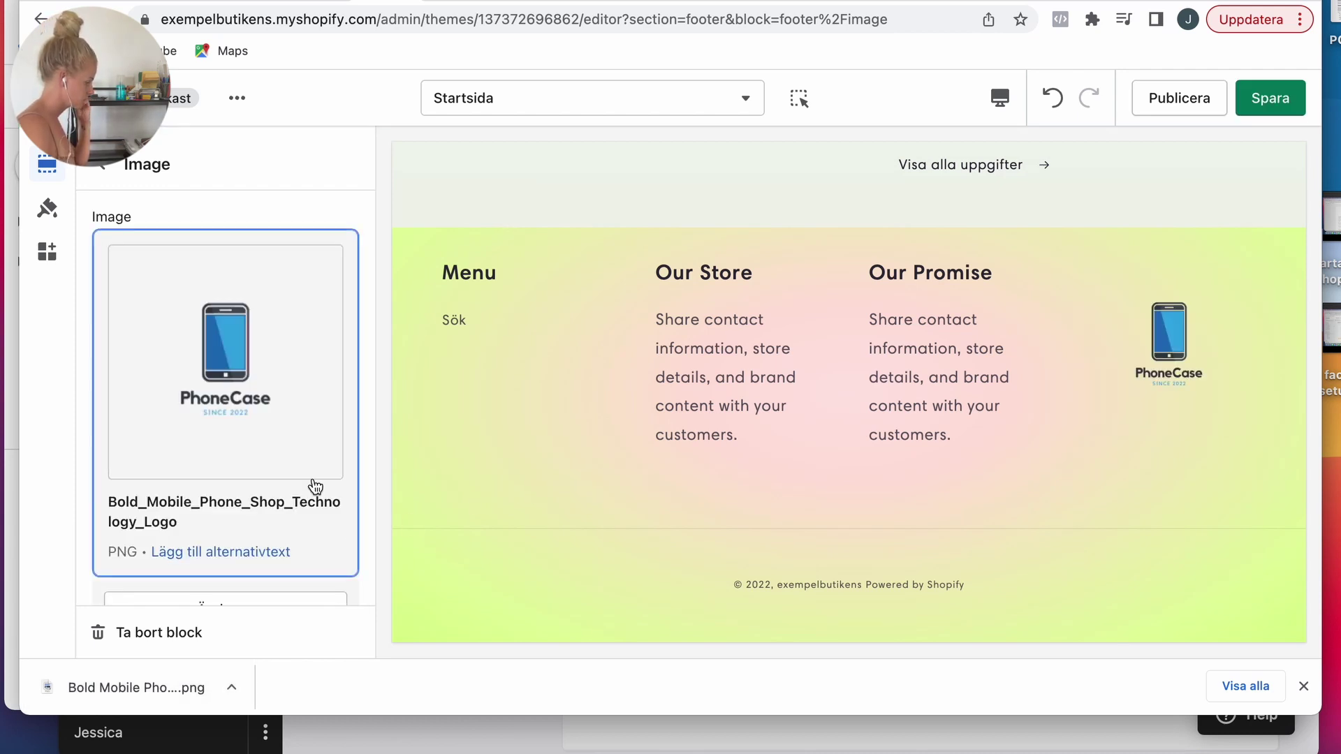
pyautogui.scroll(-3, 311, 489)
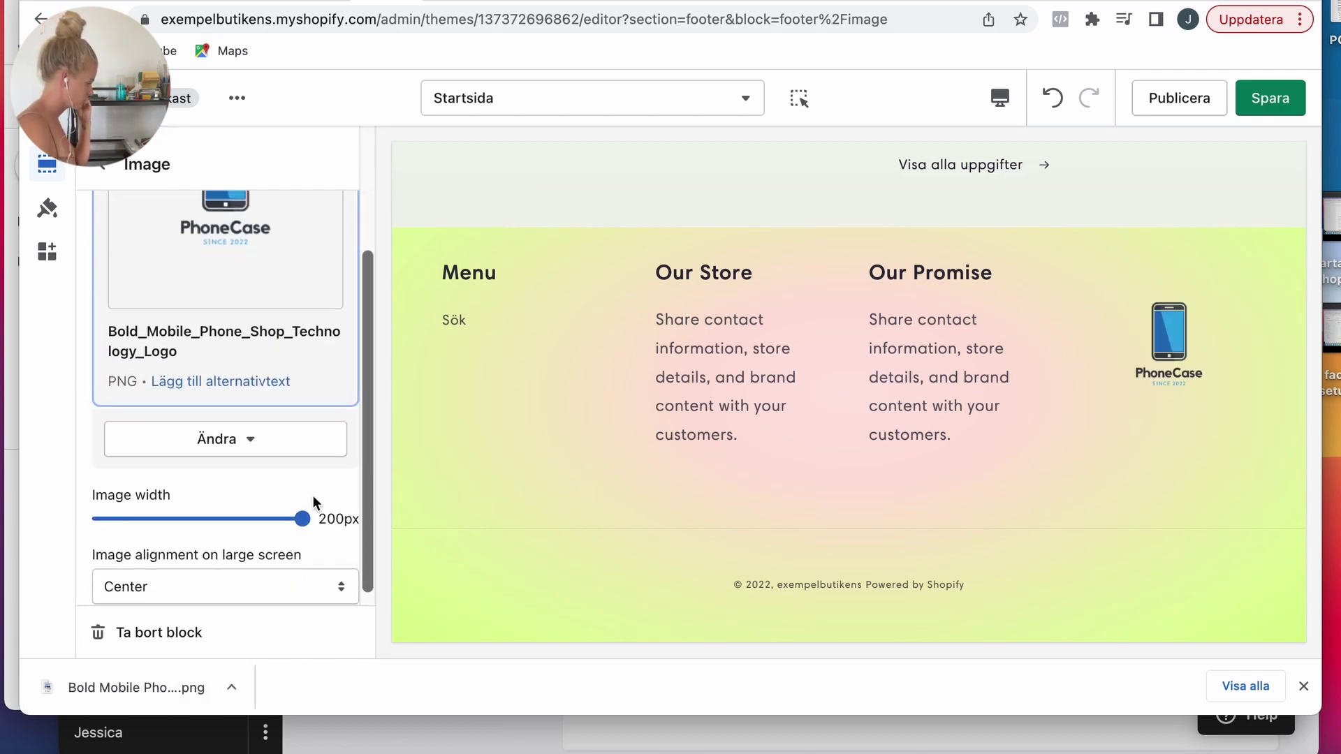
pyautogui.click(112, 180)
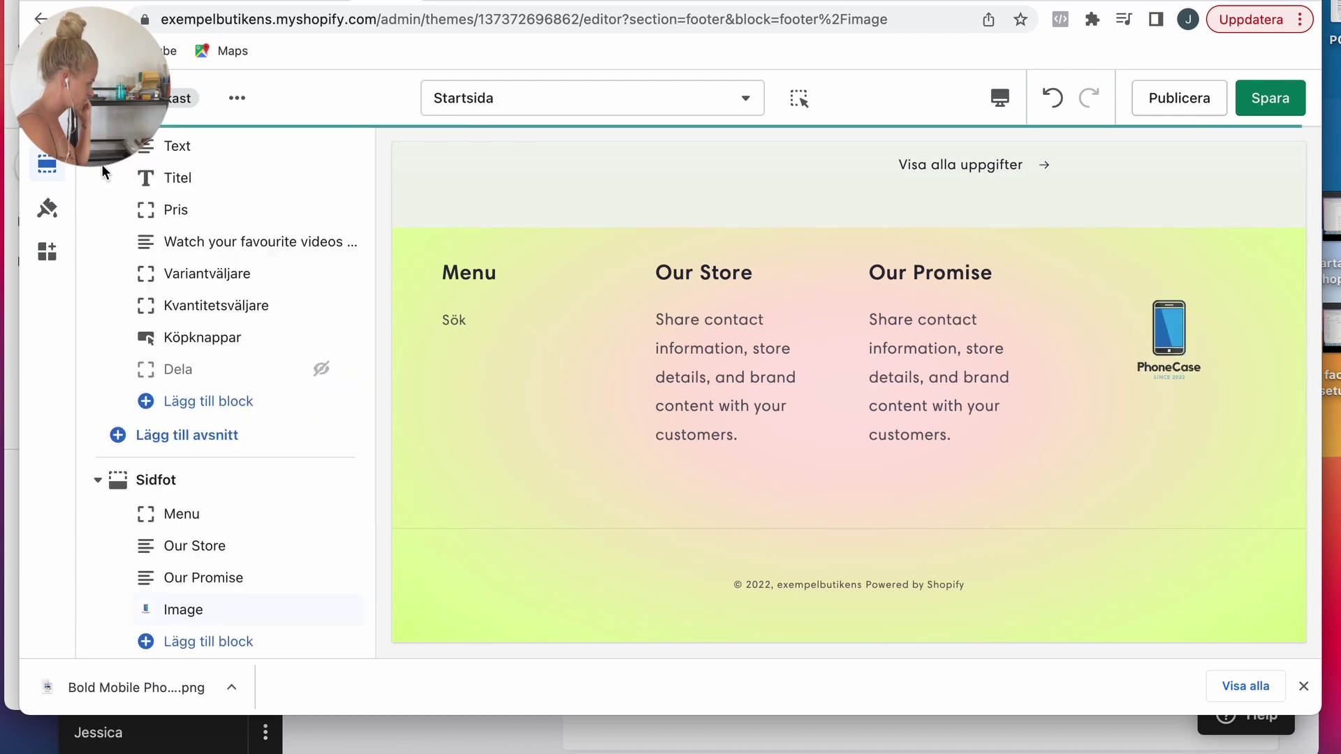
# Step: Rewrite the Our Store column as a contact-us note and Our Promise as a money-back guarantee
pyautogui.click(217, 537)
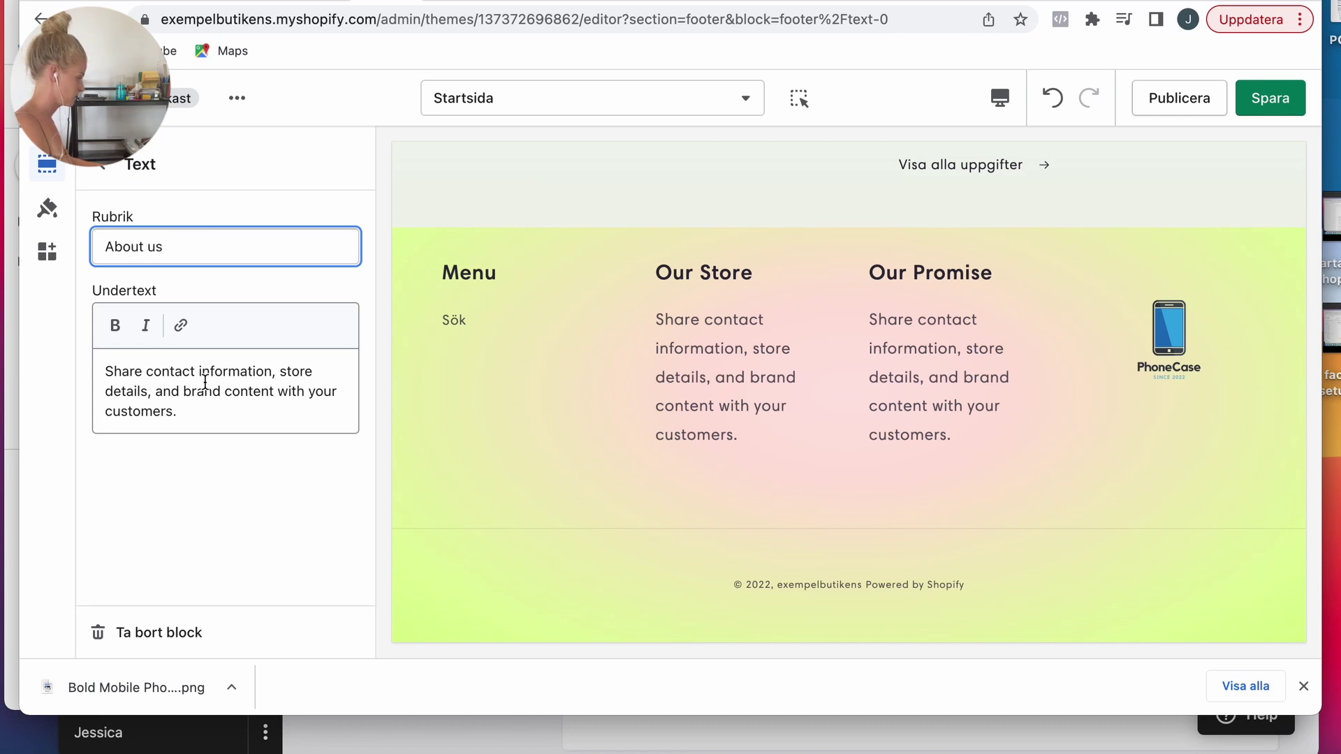
pyautogui.write("Don't hesitate to contact us if you have any questions or concerns, we will be happy to help.")
pyautogui.click(111, 174)
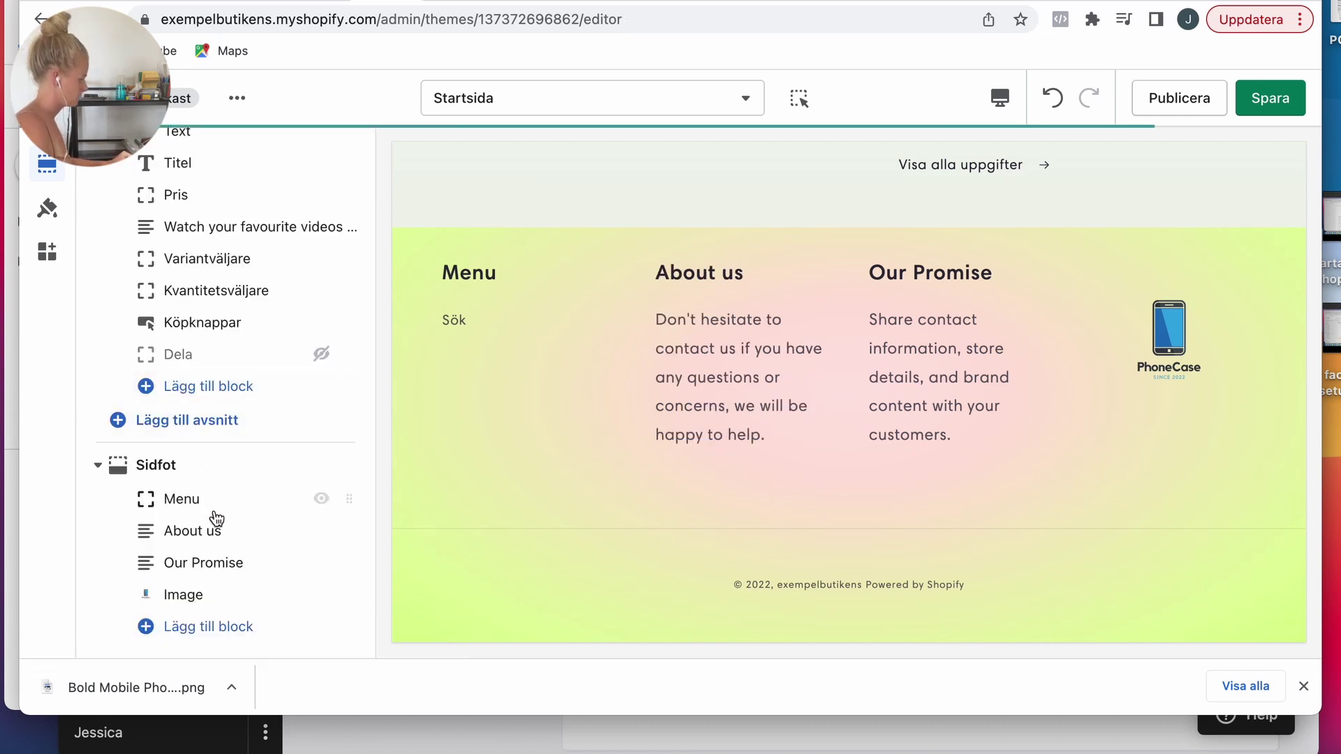
pyautogui.click(218, 562)
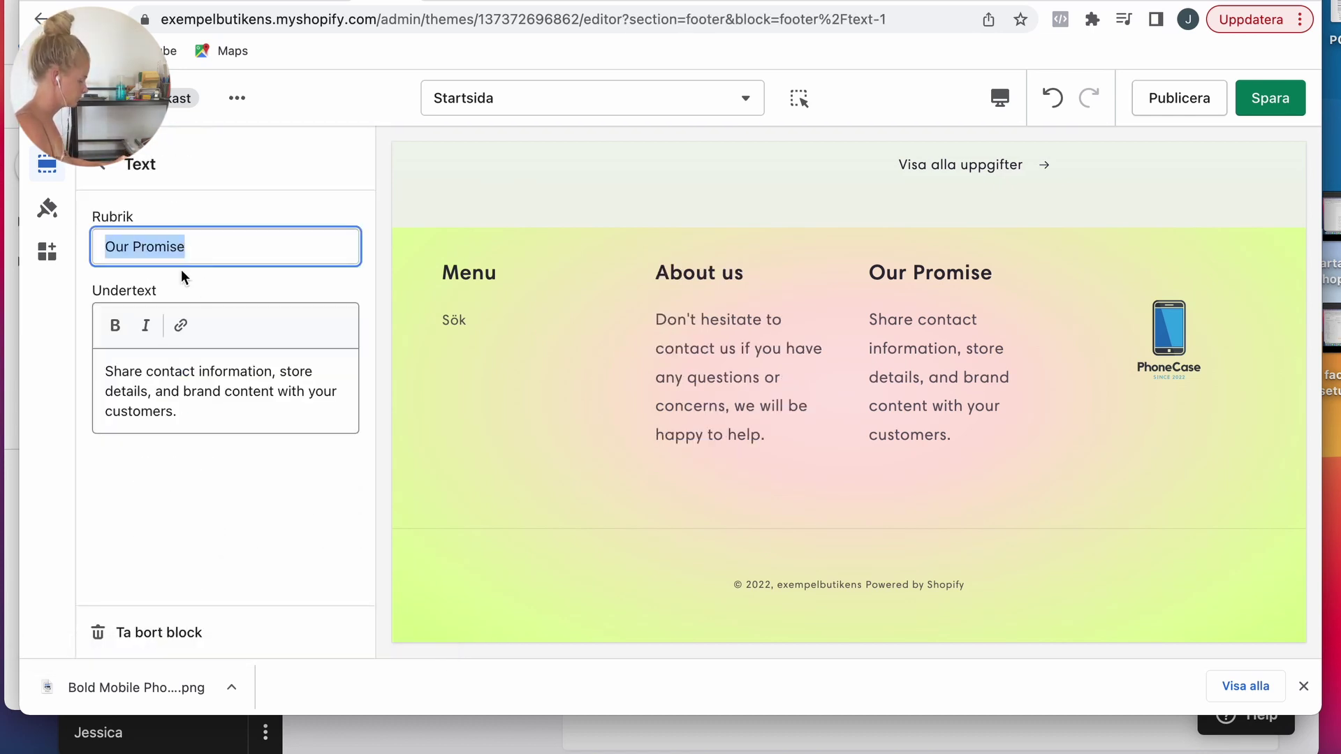
pyautogui.press('super+a')
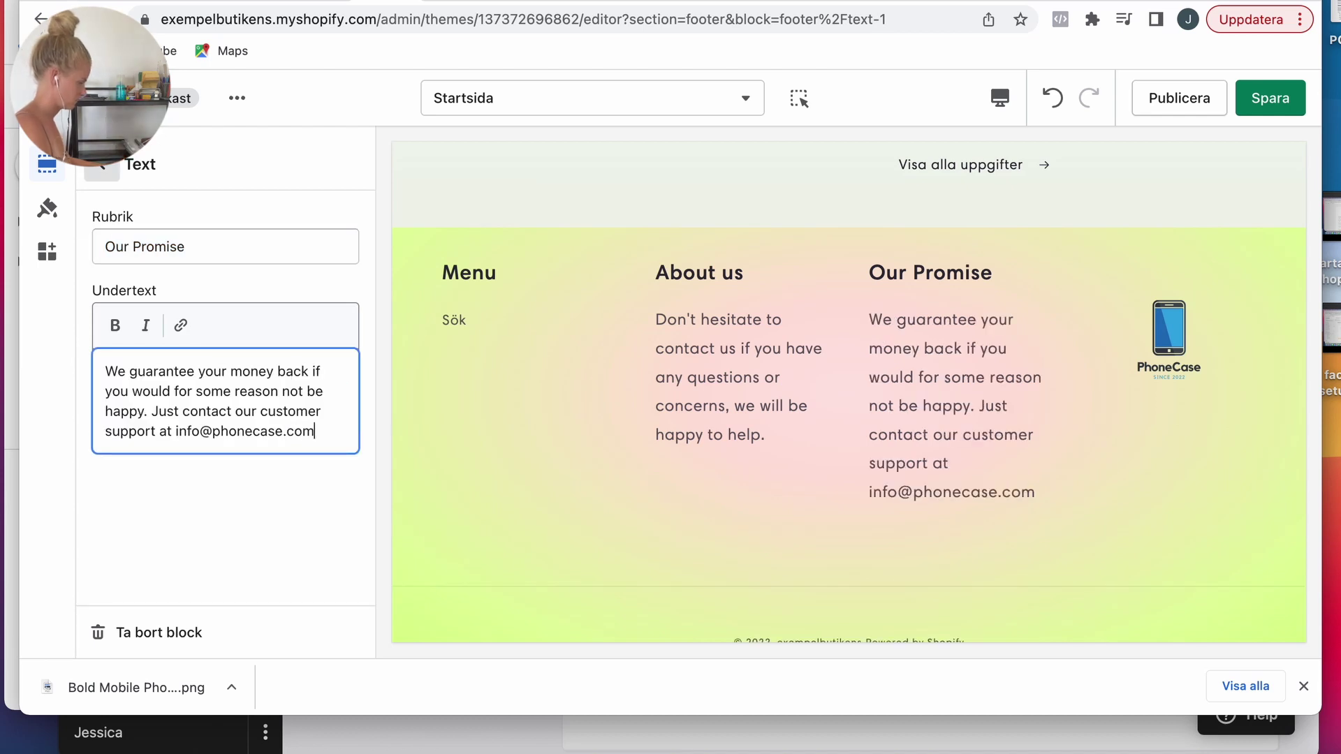
pyautogui.click(101, 165)
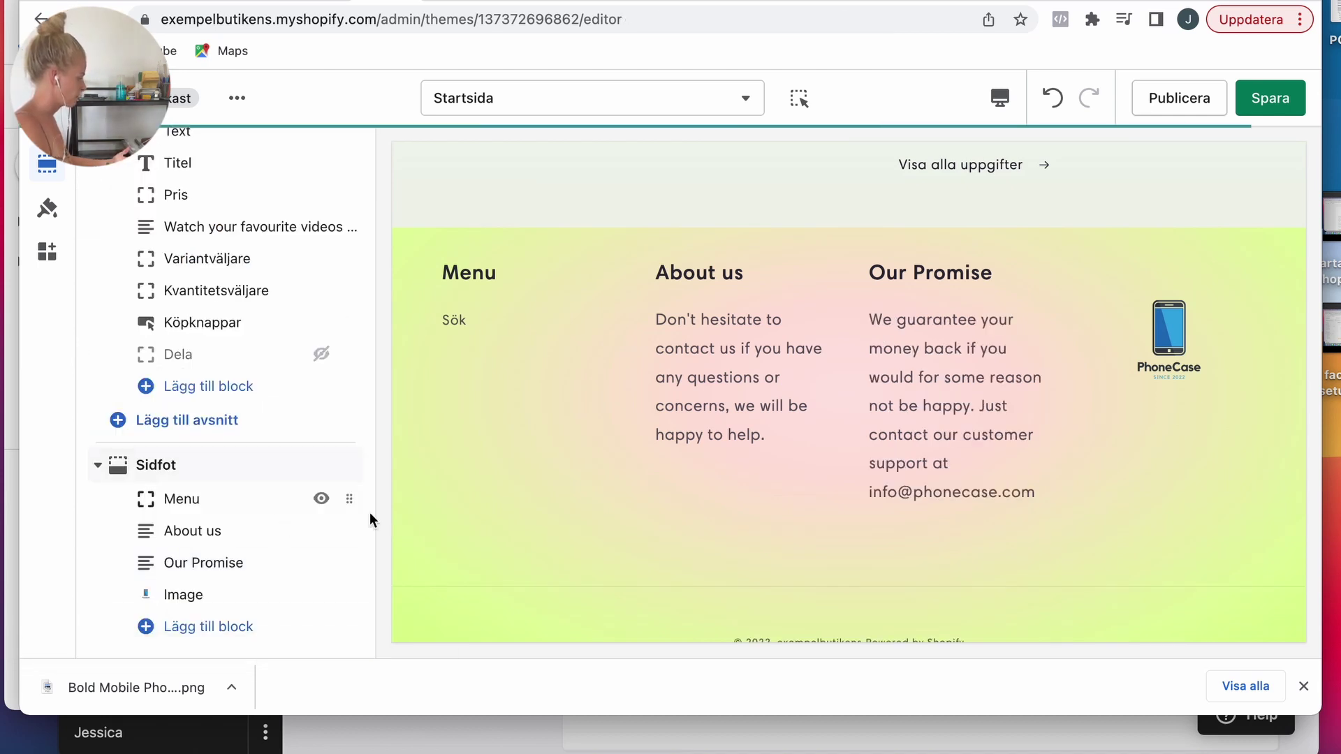
# Step: Save the footer edits in the theme editor
pyautogui.scroll(10, 684, 517)
pyautogui.scroll(2, 684, 513)
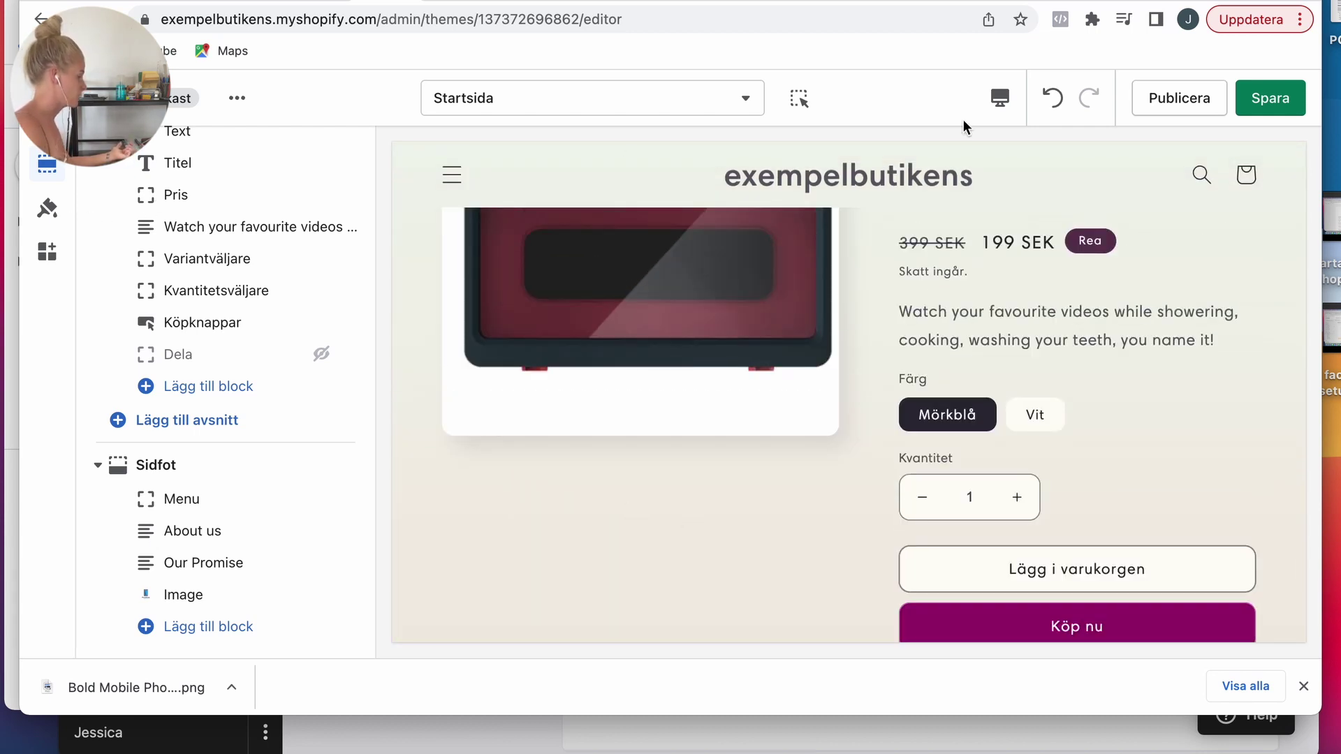
pyautogui.click(1269, 101)
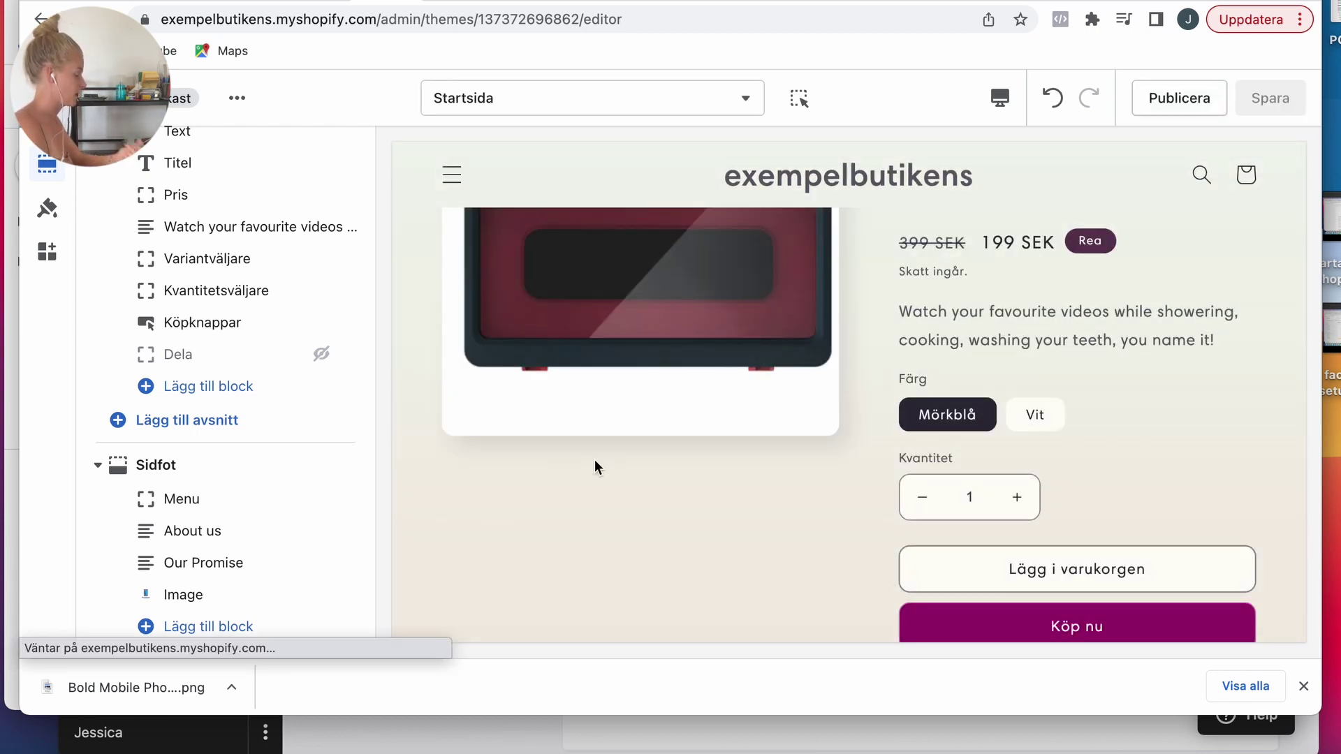
# Step: Change the theme's Accent 1 colour to dark 2E2A39 and save
pyautogui.click(48, 211)
pyautogui.click(82, 223)
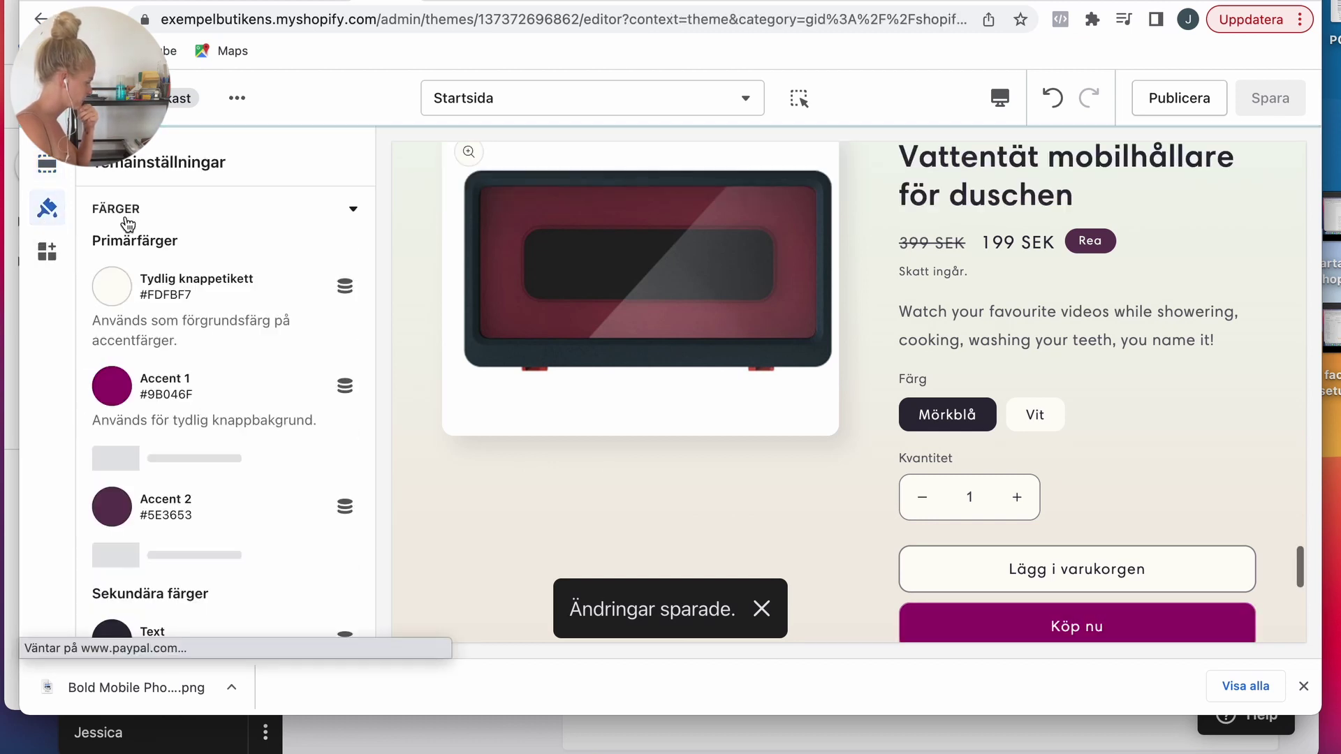
pyautogui.scroll(-2, 174, 370)
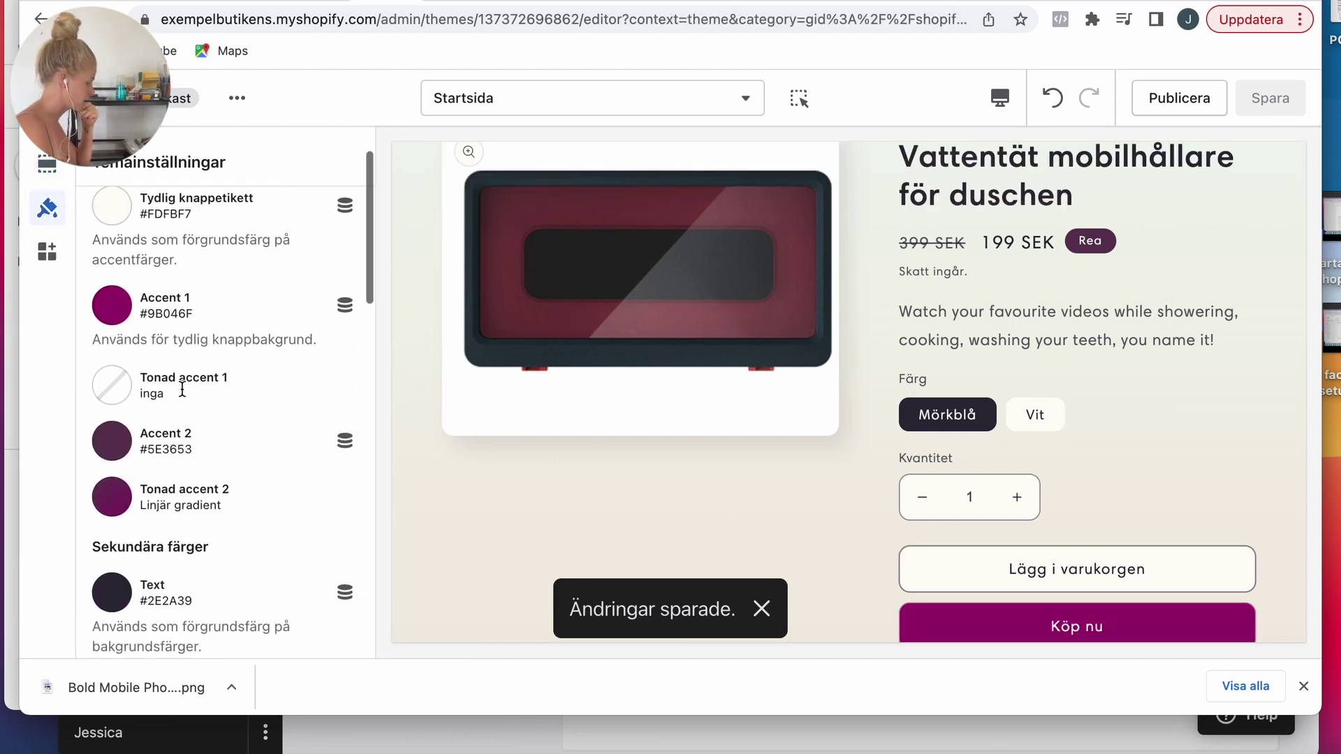
pyautogui.scroll(1, 140, 335)
pyautogui.click(121, 331)
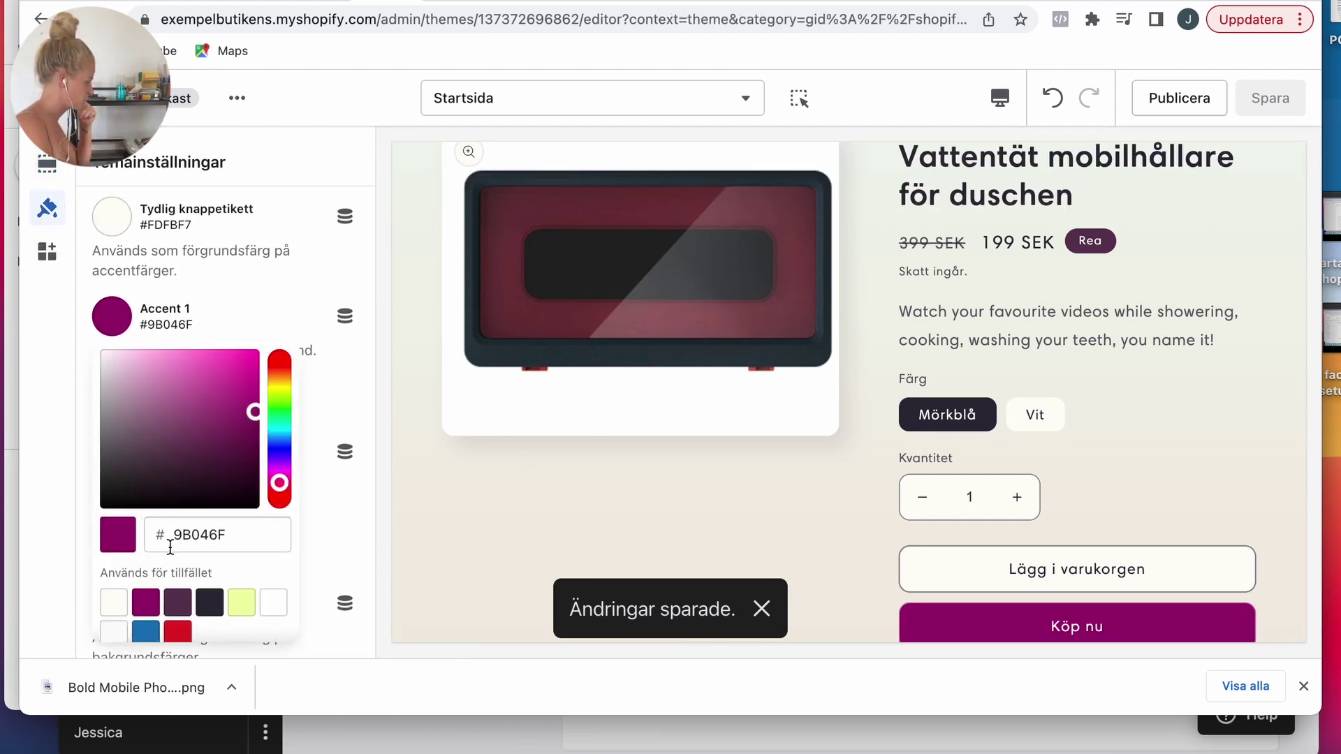
pyautogui.scroll(-1, 175, 587)
pyautogui.click(209, 587)
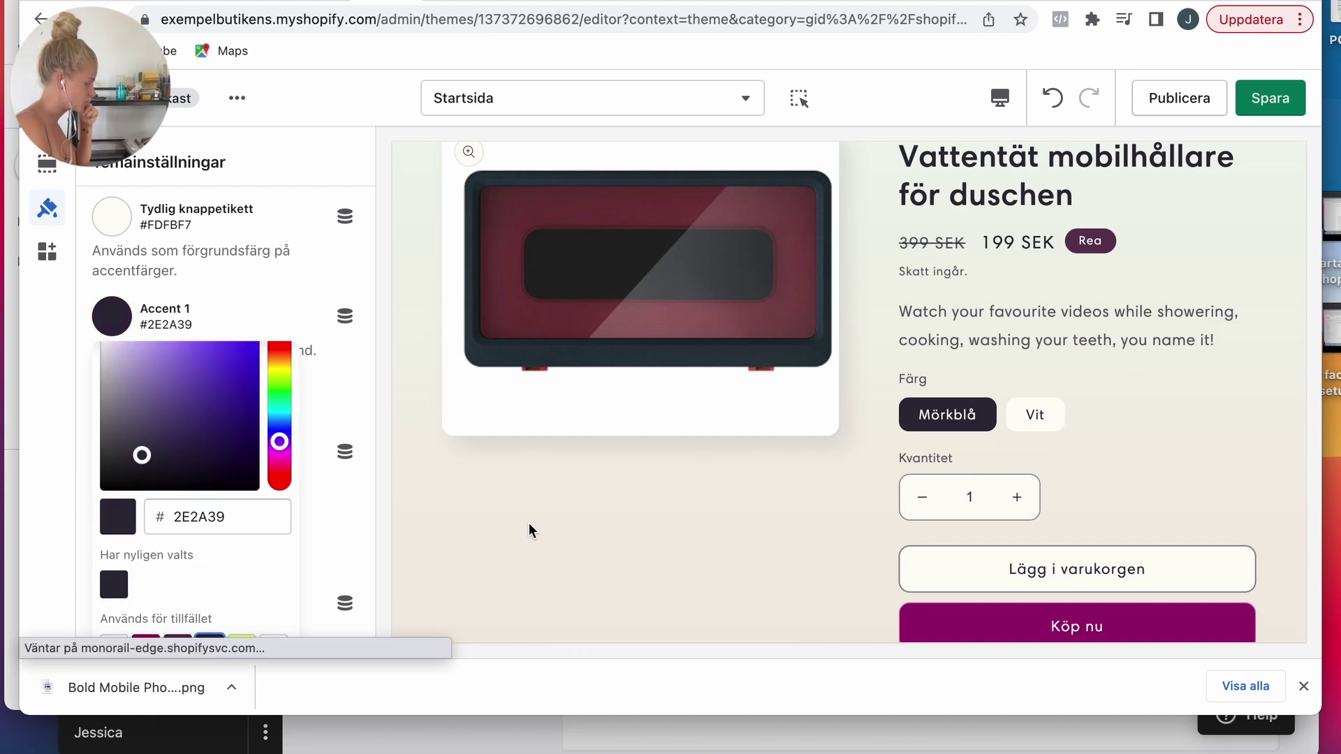
pyautogui.scroll(-3, 716, 513)
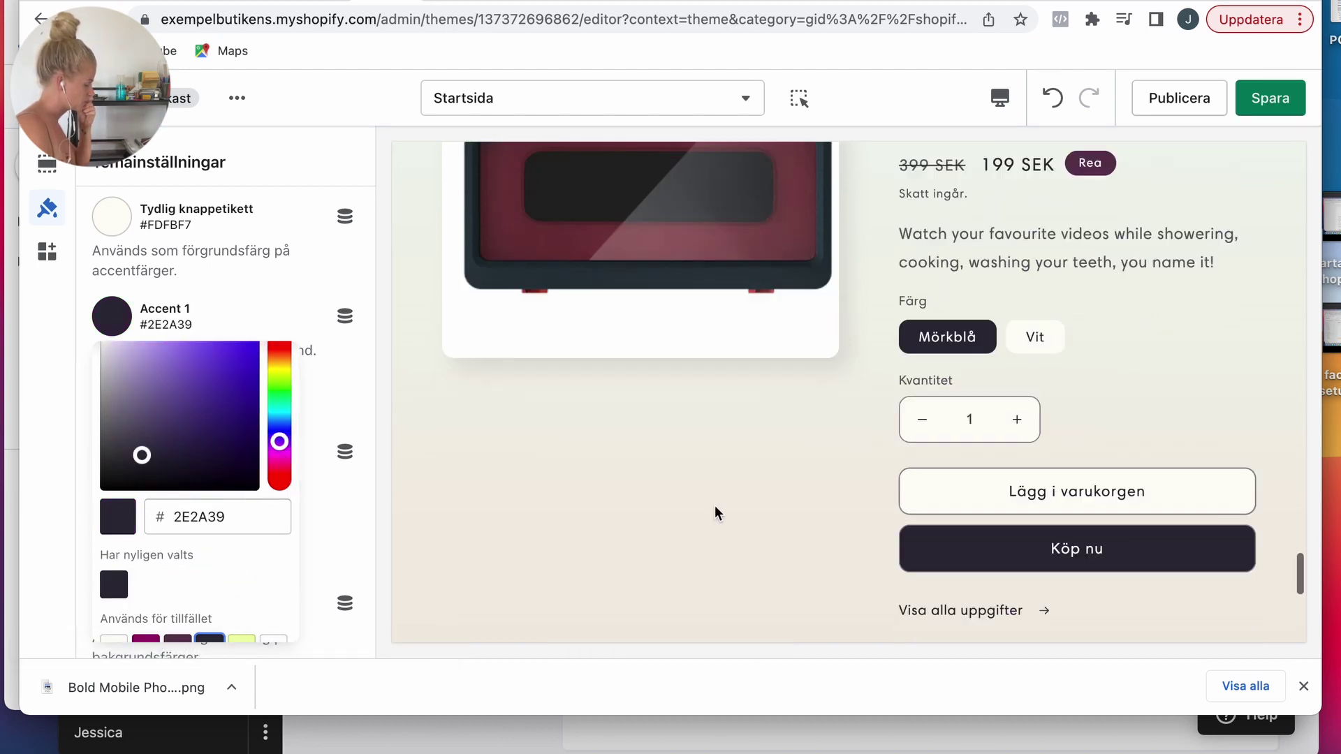
pyautogui.scroll(3, 716, 513)
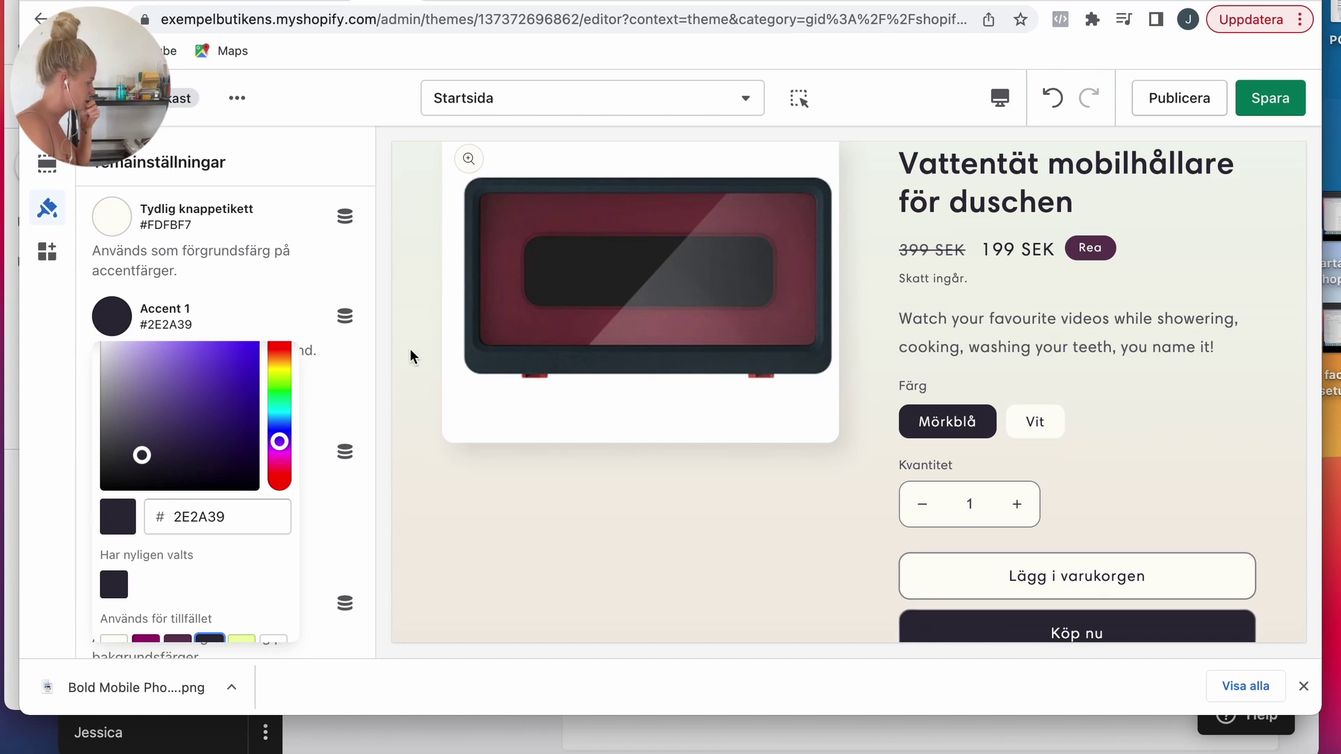
pyautogui.hotkey('ctrl', 's')
# Step: Hide the downloads bar, check the preview and leave the theme editor
pyautogui.click(1303, 685)
pyautogui.scroll(2, 857, 518)
pyautogui.scroll(10, 615, 534)
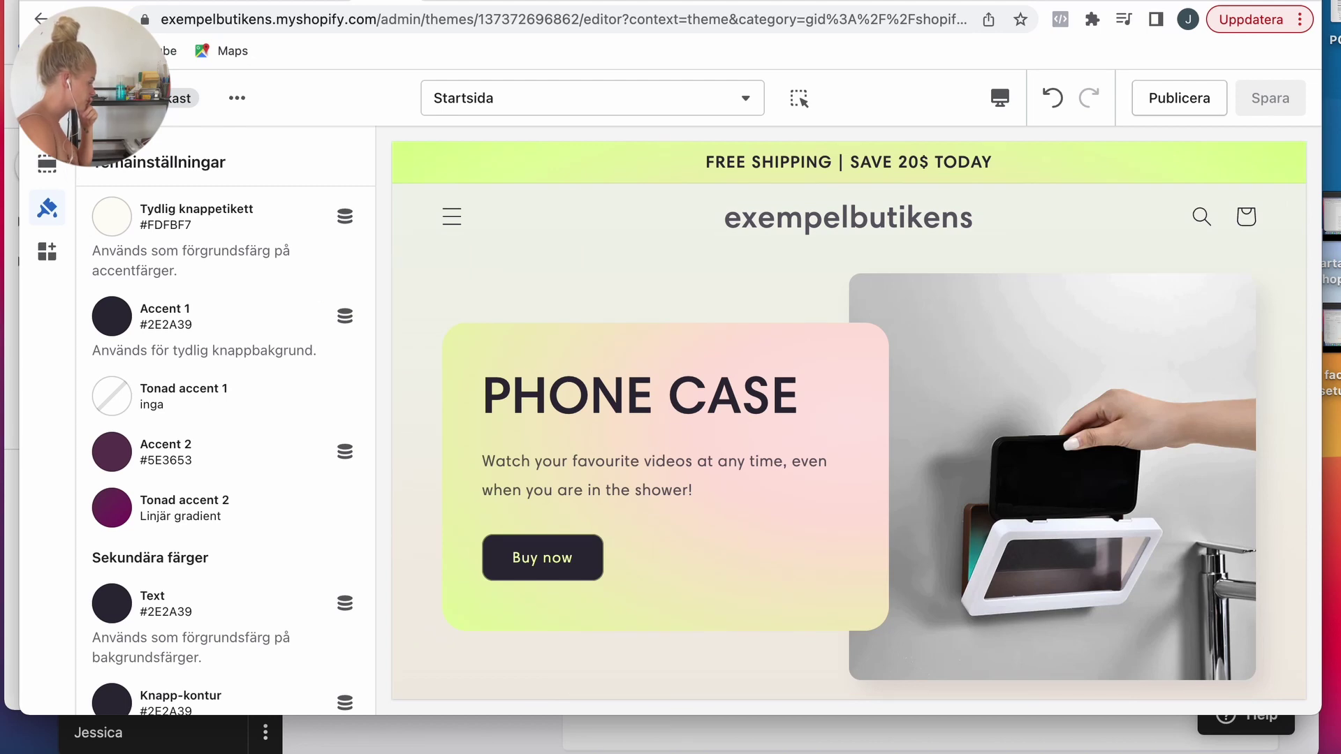
pyautogui.click(42, 98)
# Step: Give the Vattentät mobilhållare för duschen product's Mörkblå variant a different photo
pyautogui.click(132, 222)
pyautogui.click(440, 377)
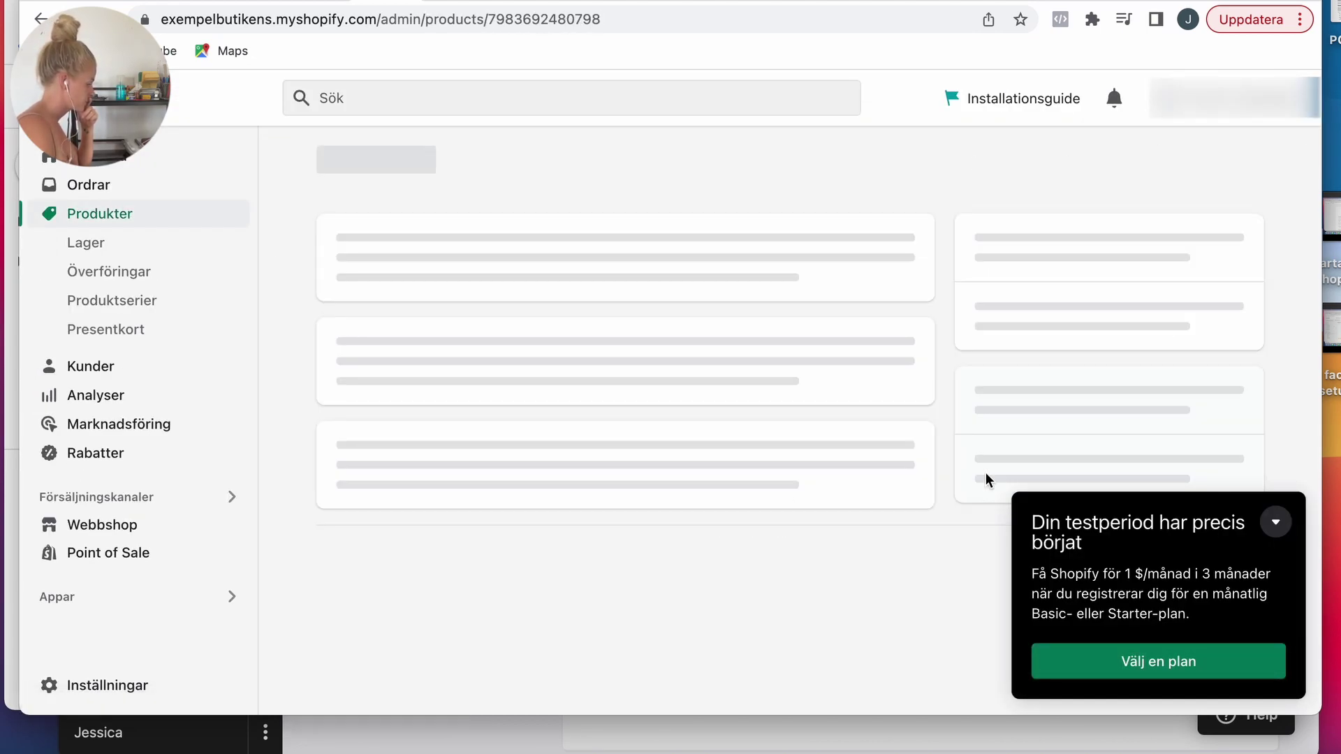
pyautogui.scroll(-10, 970, 501)
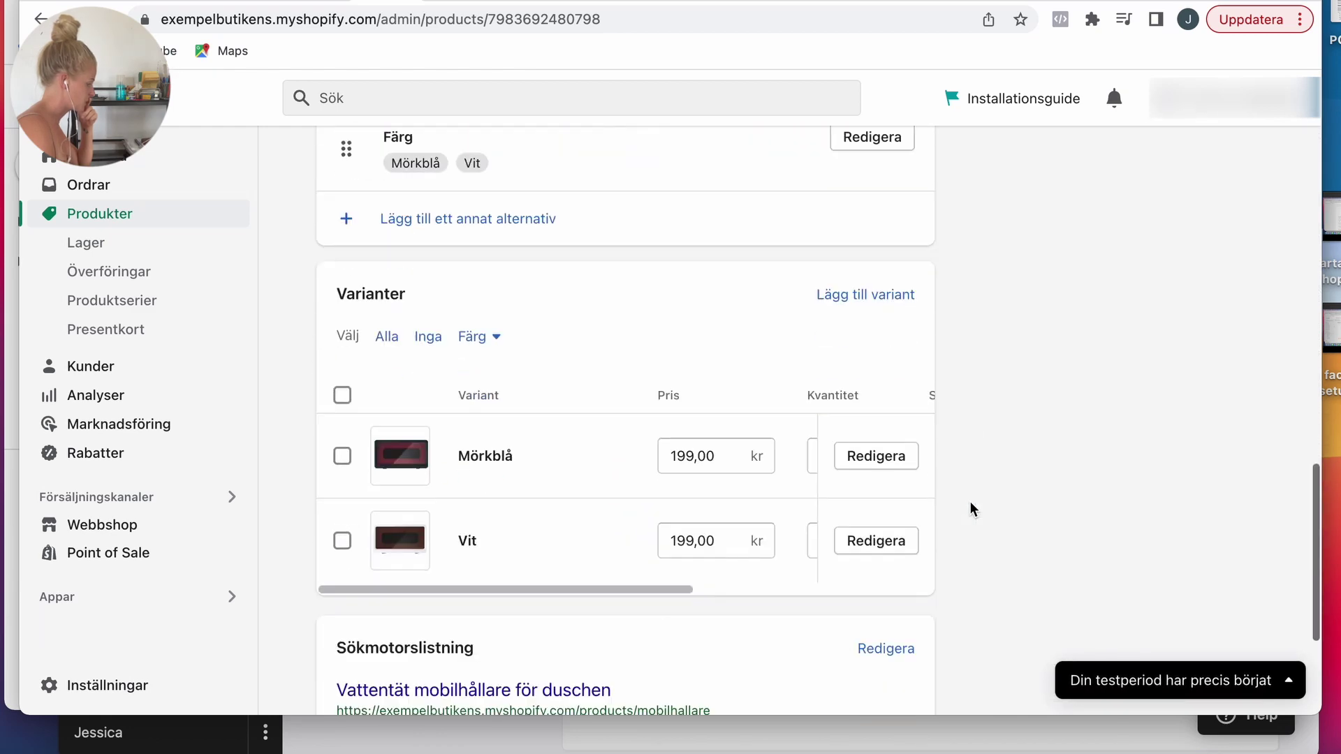
pyautogui.click(401, 455)
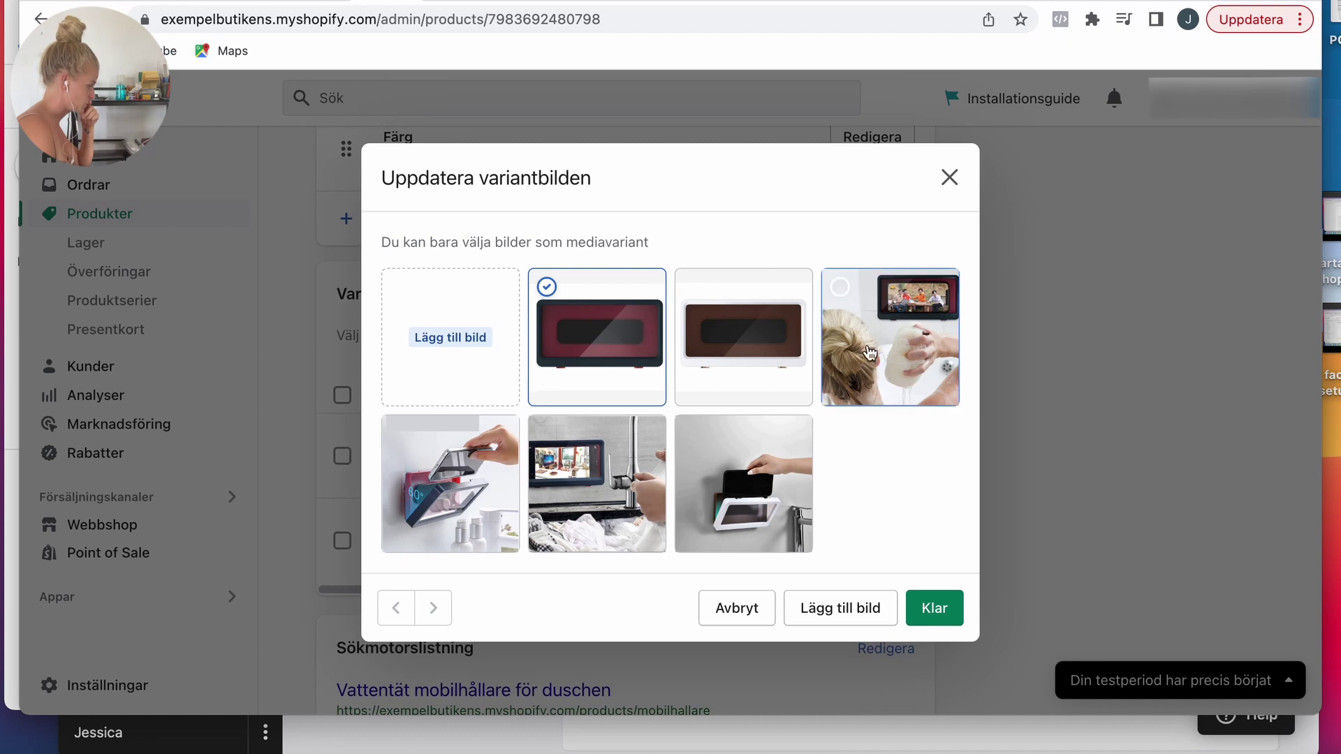
pyautogui.click(440, 491)
pyautogui.click(934, 607)
# Step: List Vit before Mörkblå in the colour options and save the product
pyautogui.click(873, 363)
pyautogui.moveTo(357, 531); pyautogui.dragTo(357, 492)
pyautogui.click(1233, 102)
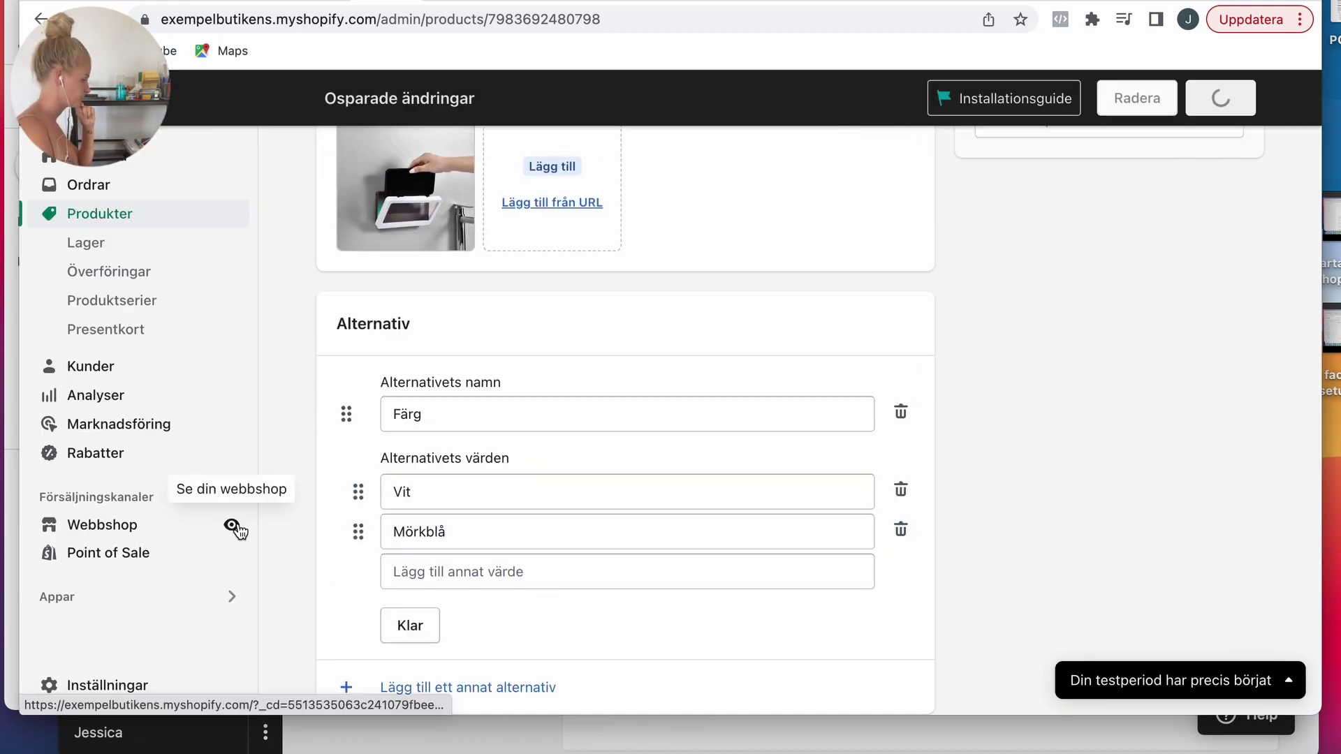
# Step: Visit the store policies settings, then close settings and go to the Webbshop admin pages
pyautogui.click(120, 685)
pyautogui.scroll(-5, 458, 410)
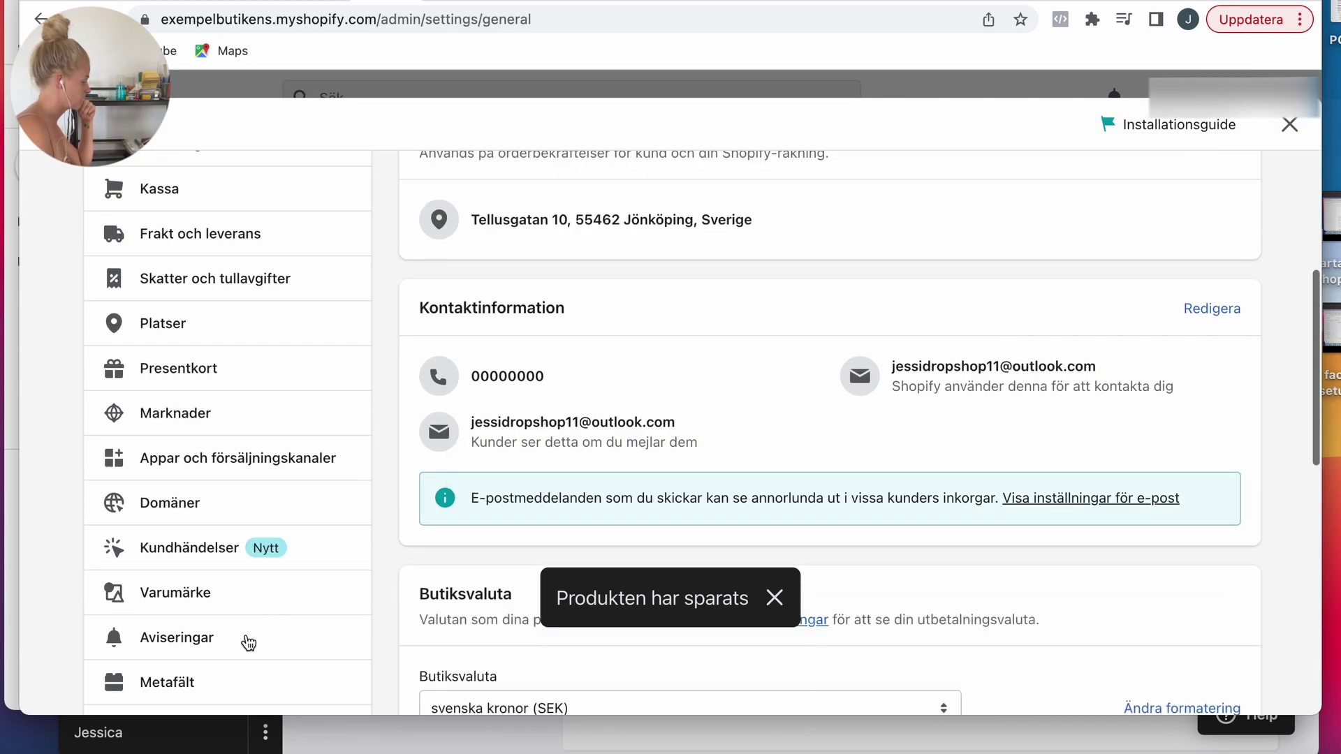
pyautogui.scroll(-5, 248, 642)
pyautogui.click(156, 558)
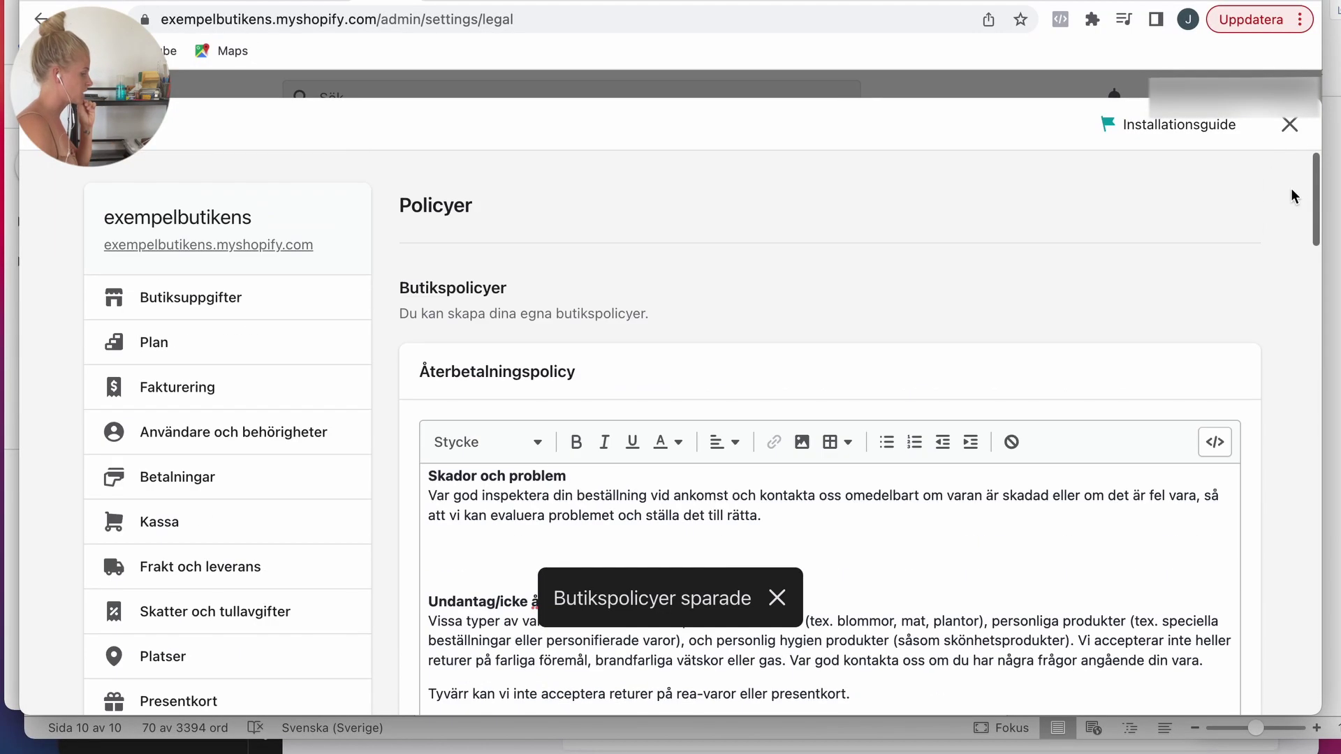
pyautogui.click(1289, 124)
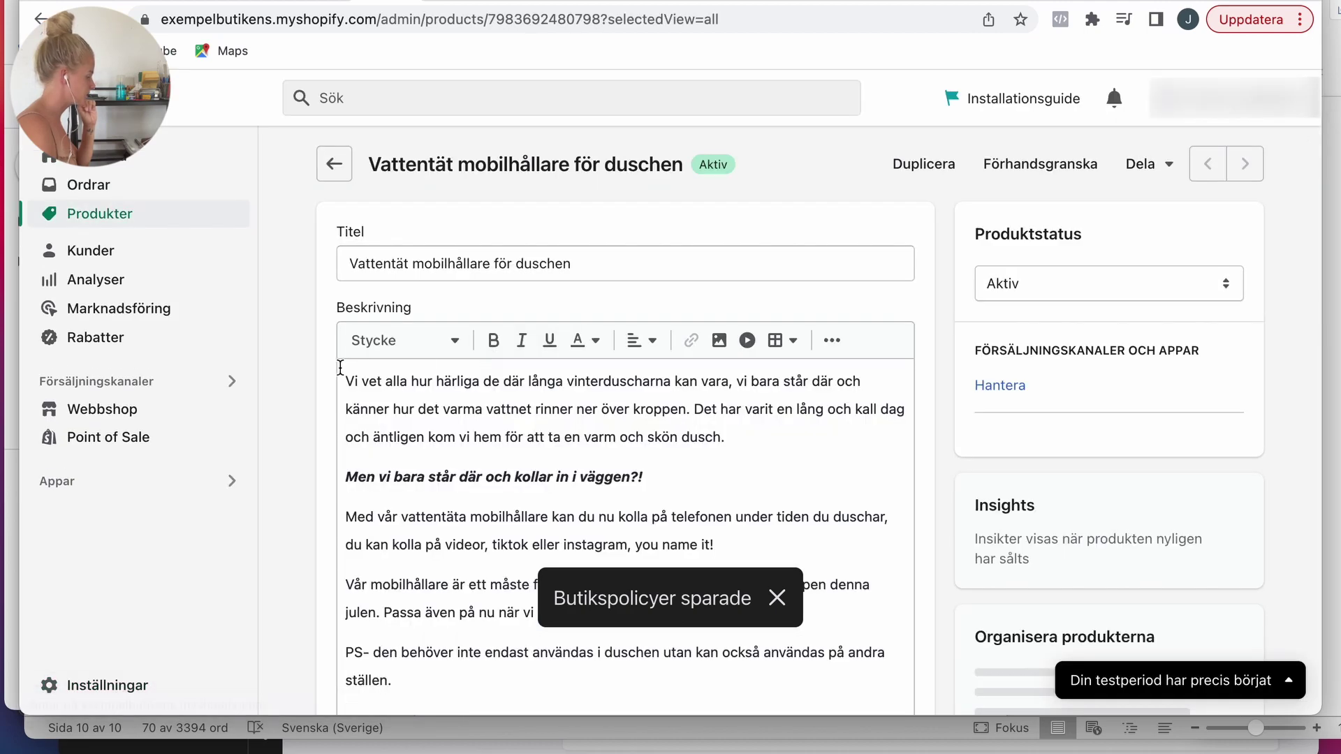
pyautogui.click(117, 526)
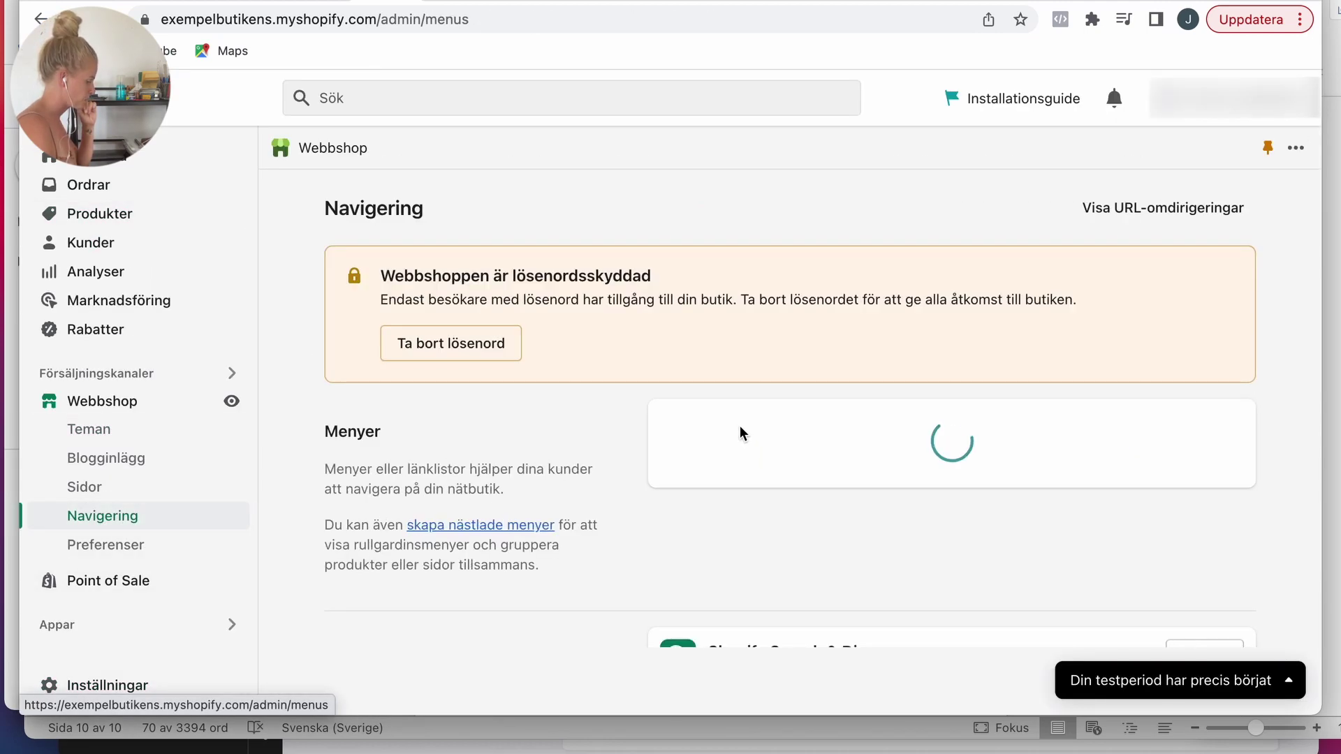
# Step: Add Privacy Policy and Refund Policy links to the Sidfotsmeny footer menu
pyautogui.click(703, 576)
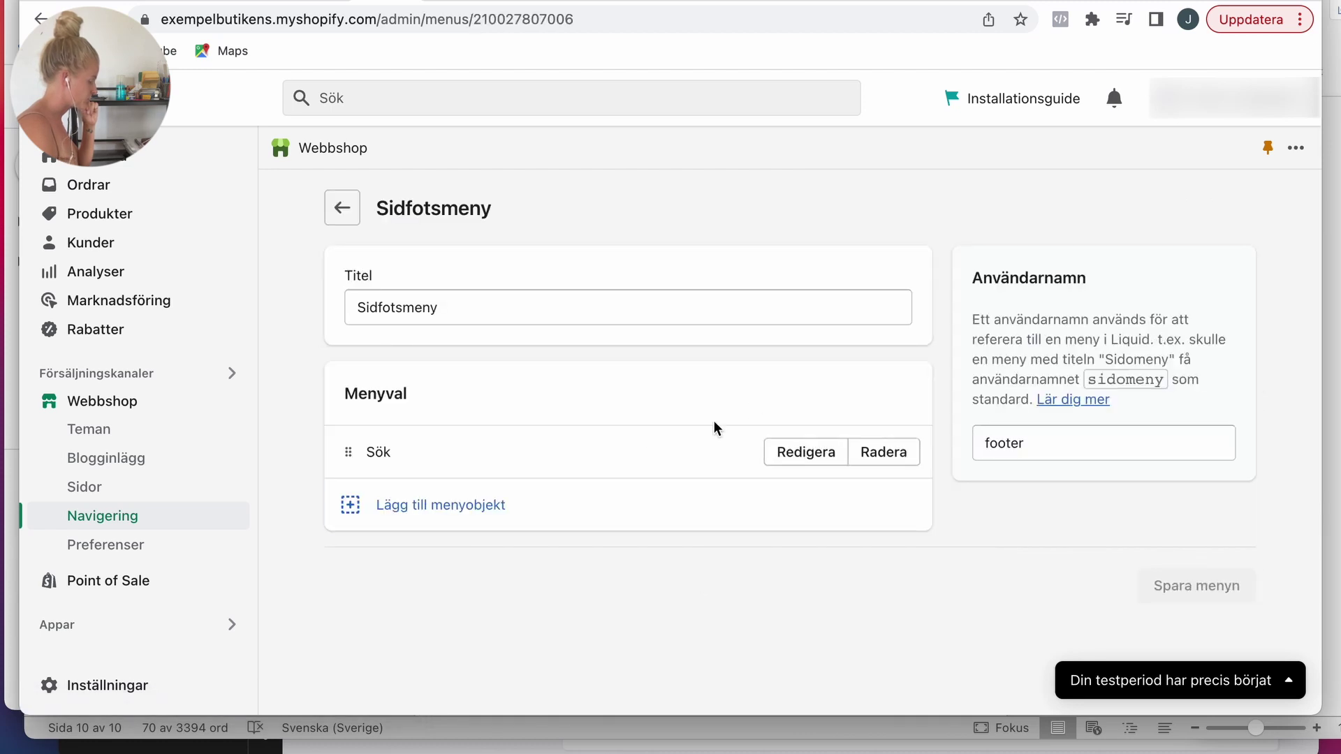
pyautogui.click(558, 517)
pyautogui.click(1041, 314)
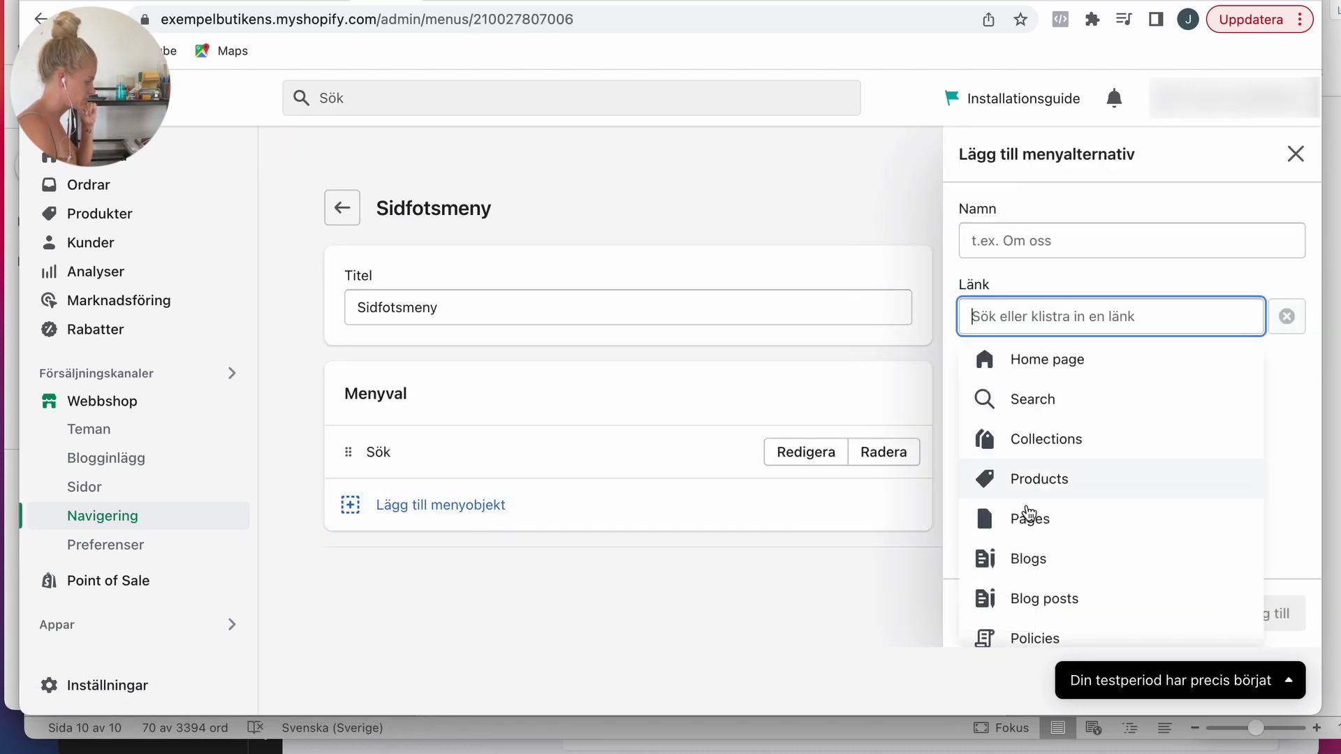
pyautogui.click(1031, 632)
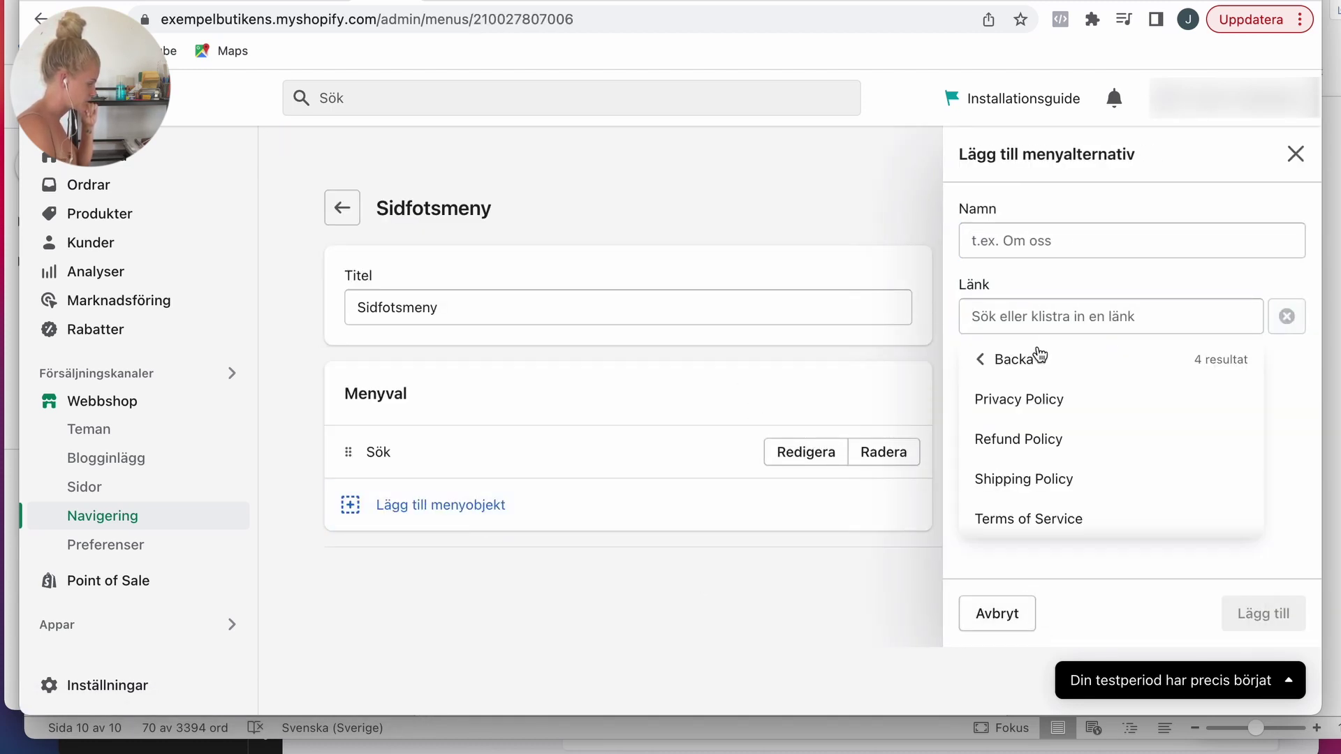
pyautogui.click(1029, 393)
pyautogui.click(1240, 613)
pyautogui.click(769, 559)
pyautogui.click(1036, 318)
pyautogui.click(1035, 639)
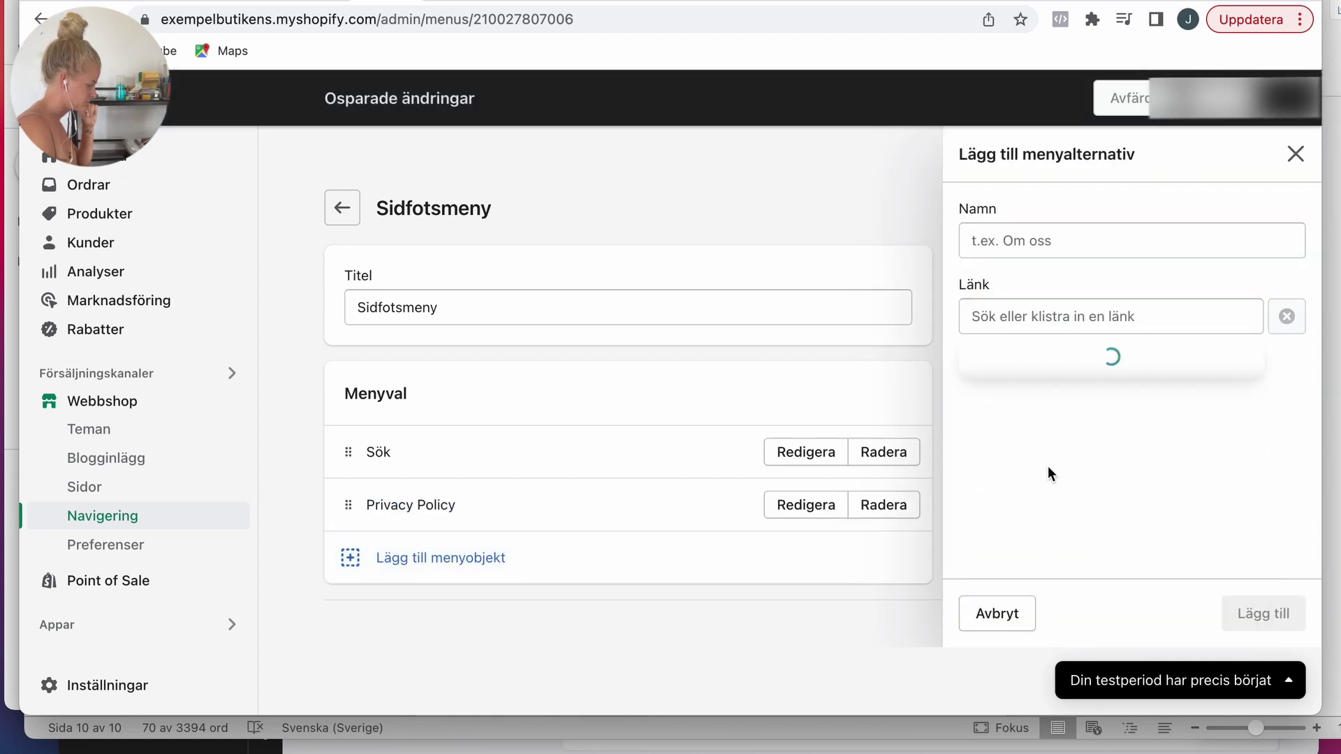
pyautogui.click(1026, 437)
pyautogui.click(1236, 613)
# Step: Add Shipping Policy and Terms of Service links to the footer menu and save it
pyautogui.click(440, 611)
pyautogui.click(1006, 318)
pyautogui.click(1022, 479)
pyautogui.click(1263, 613)
pyautogui.click(440, 613)
pyautogui.click(1012, 318)
pyautogui.click(1045, 518)
pyautogui.click(1263, 613)
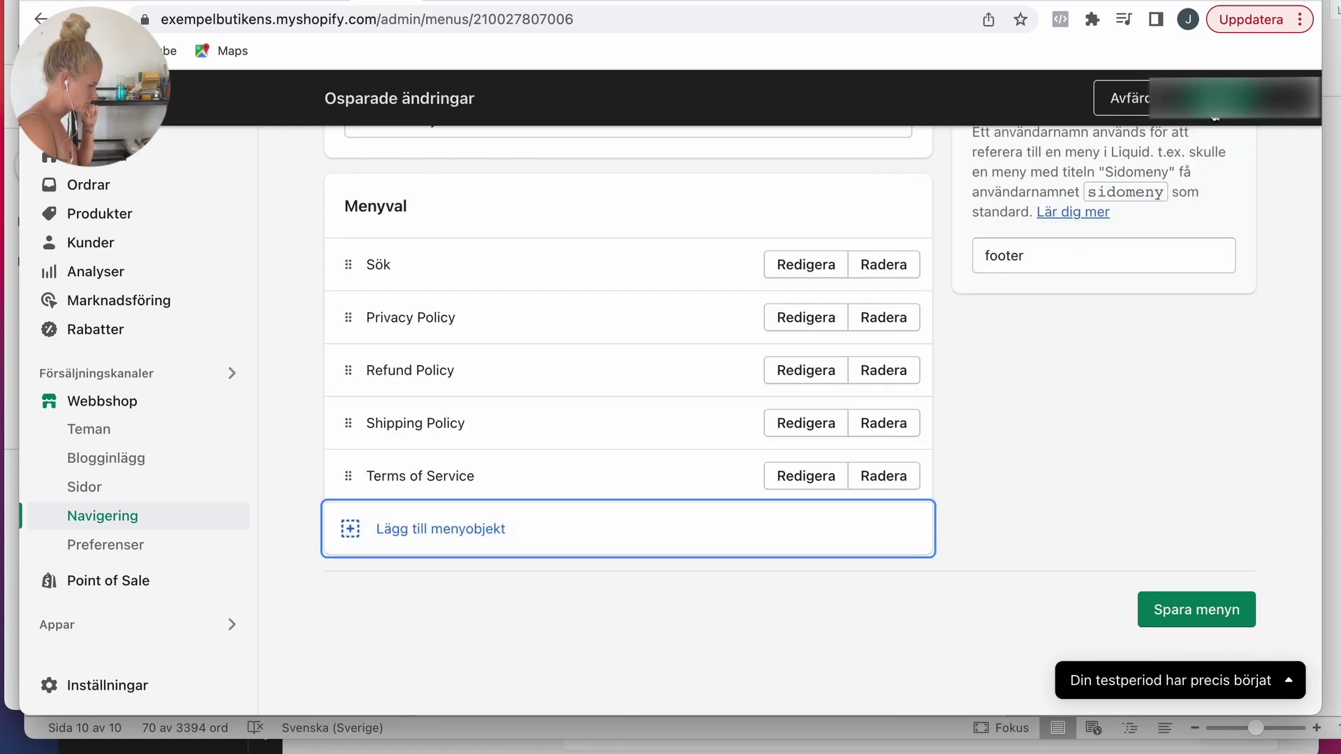
pyautogui.press('super+s')
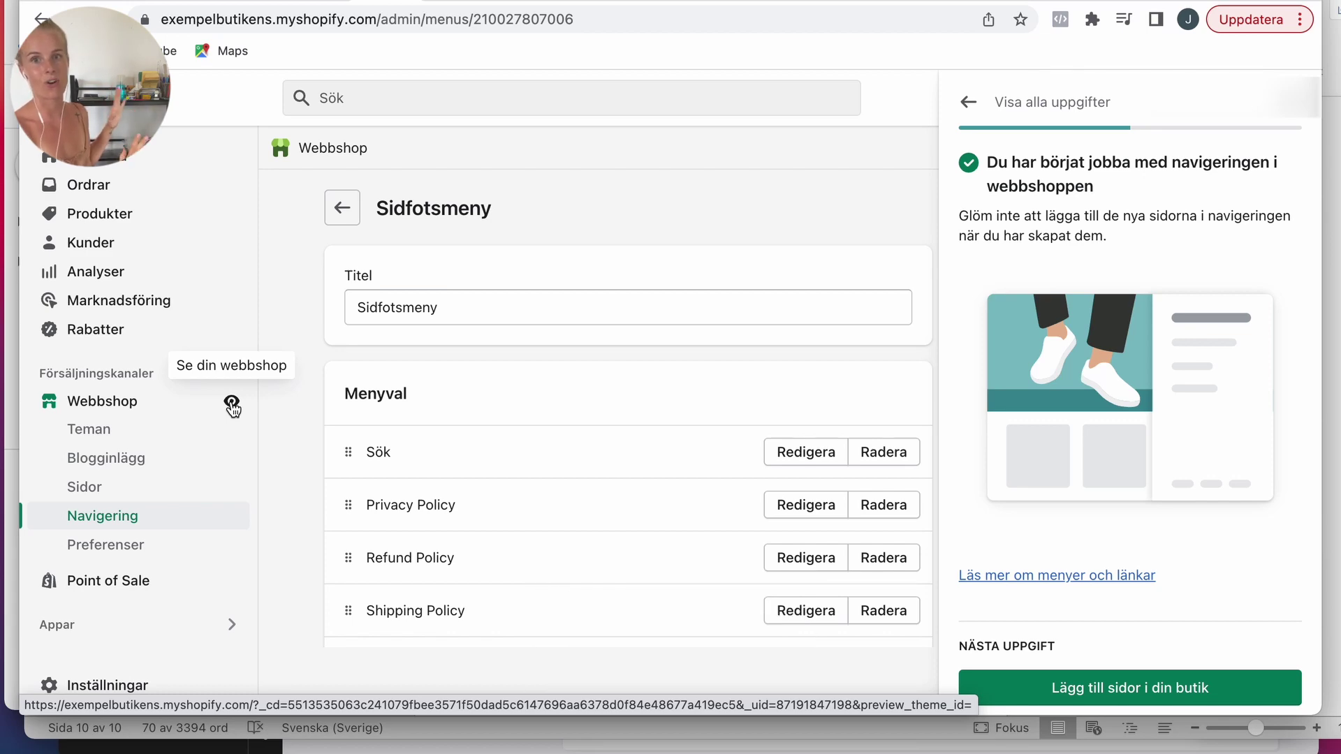
# Step: Publish the Sense theme from the Teman page, replacing Dawn as current theme
pyautogui.click(113, 403)
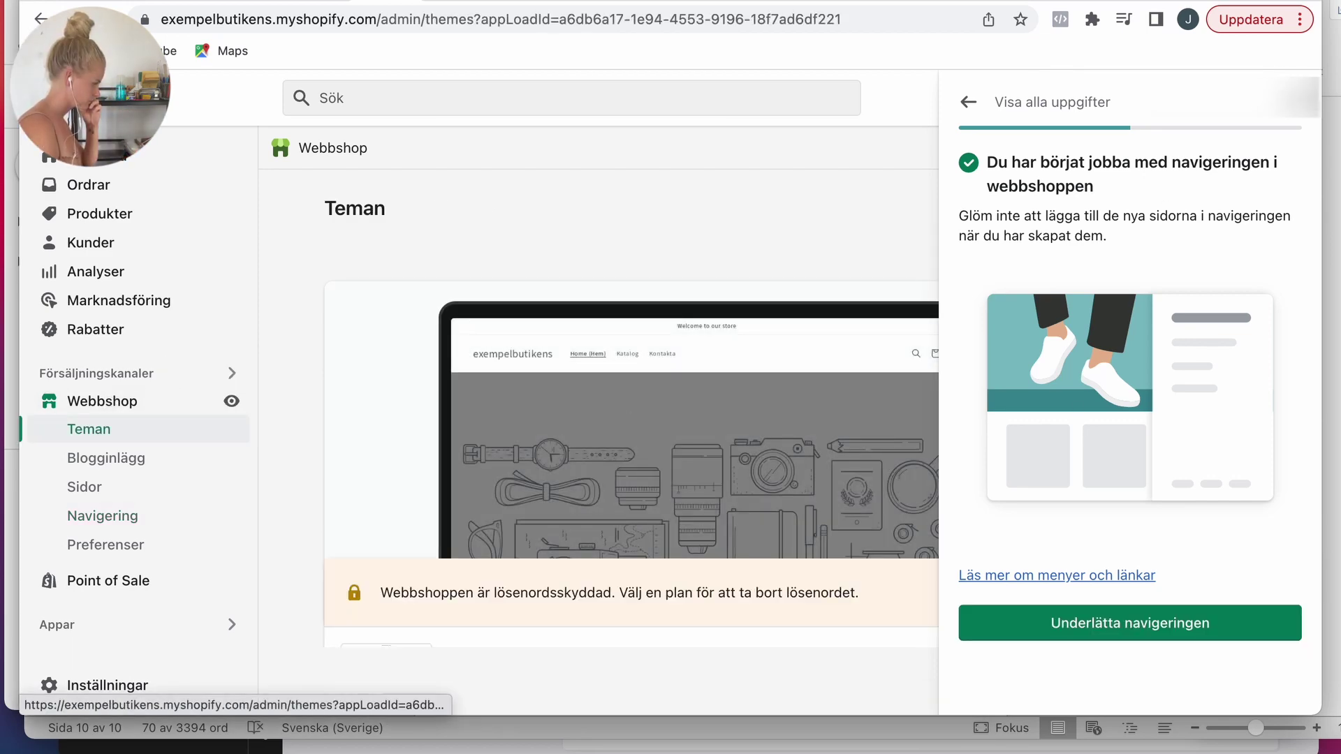
pyautogui.scroll(-6, 1020, 360)
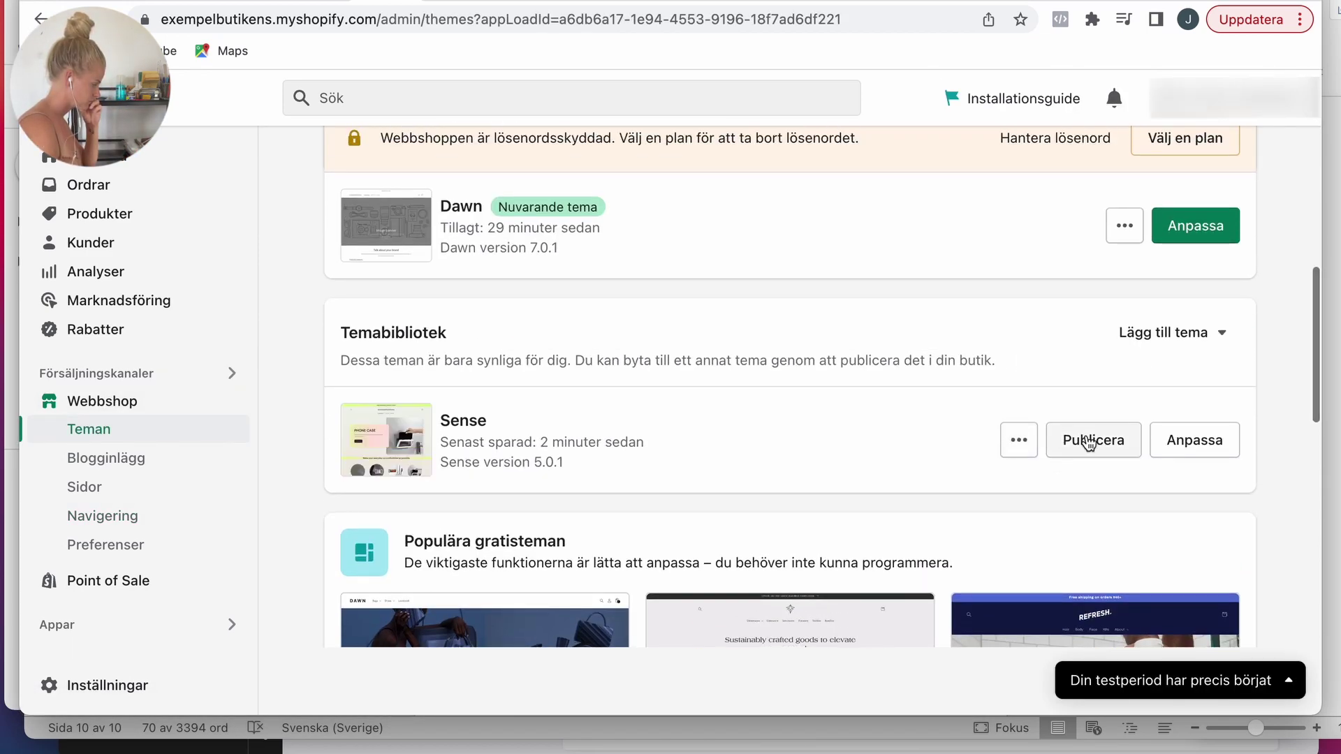
pyautogui.click(1088, 443)
pyautogui.click(913, 574)
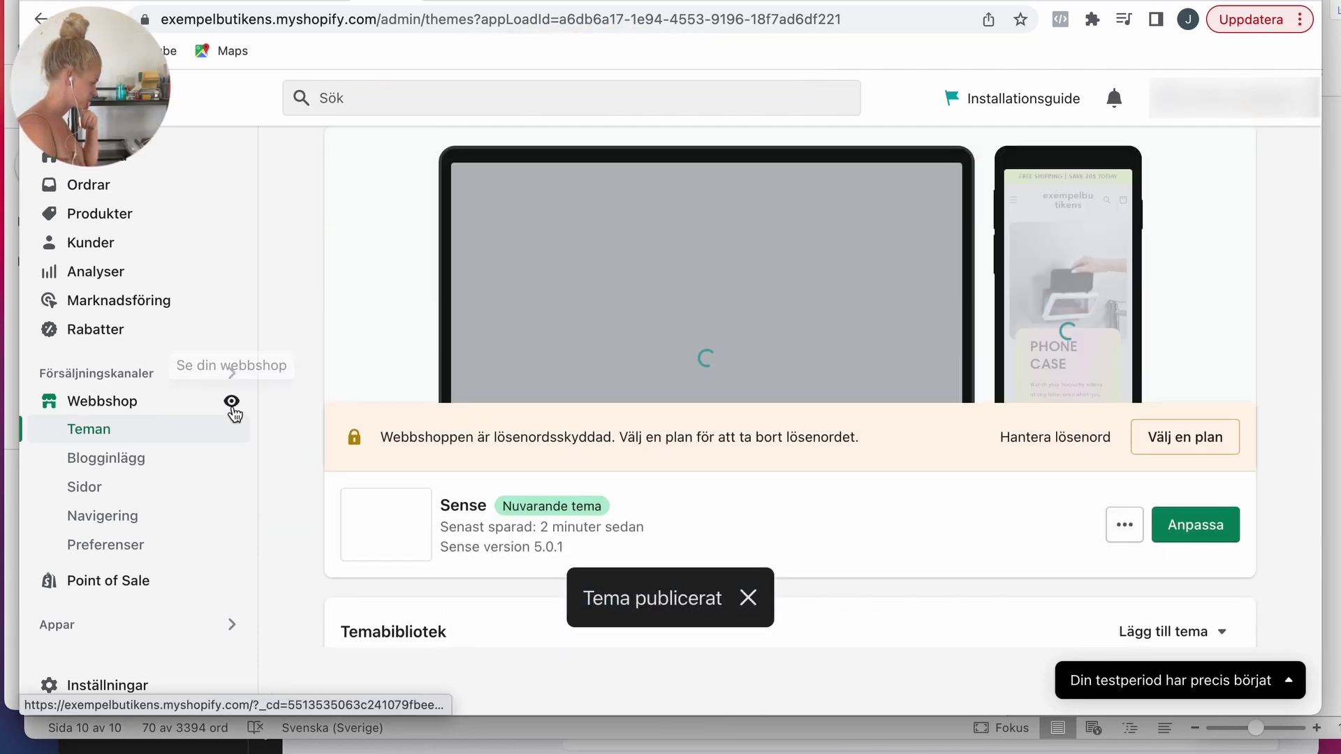
# Step: Browse the live Sense storefront from header down to the footer policy links, then close it
pyautogui.click(231, 401)
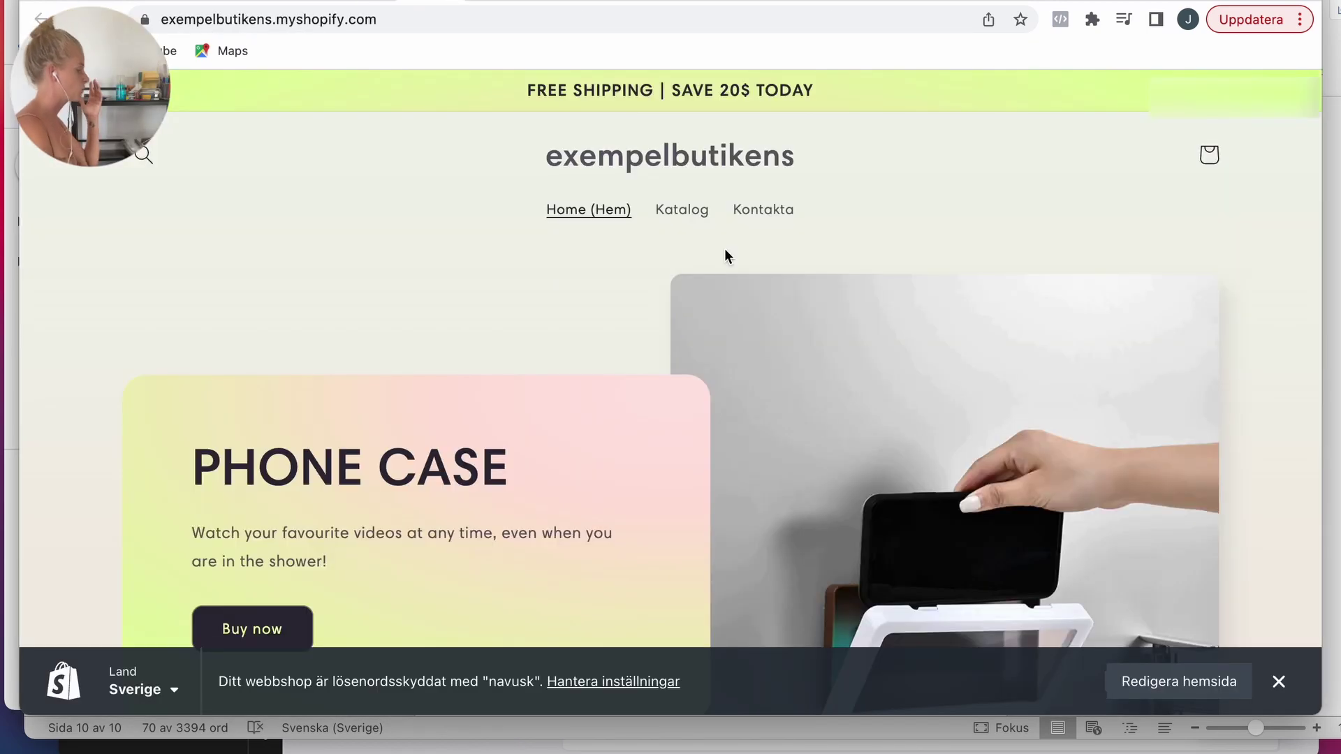
pyautogui.scroll(-5, 884, 305)
pyautogui.scroll(-20, 885, 309)
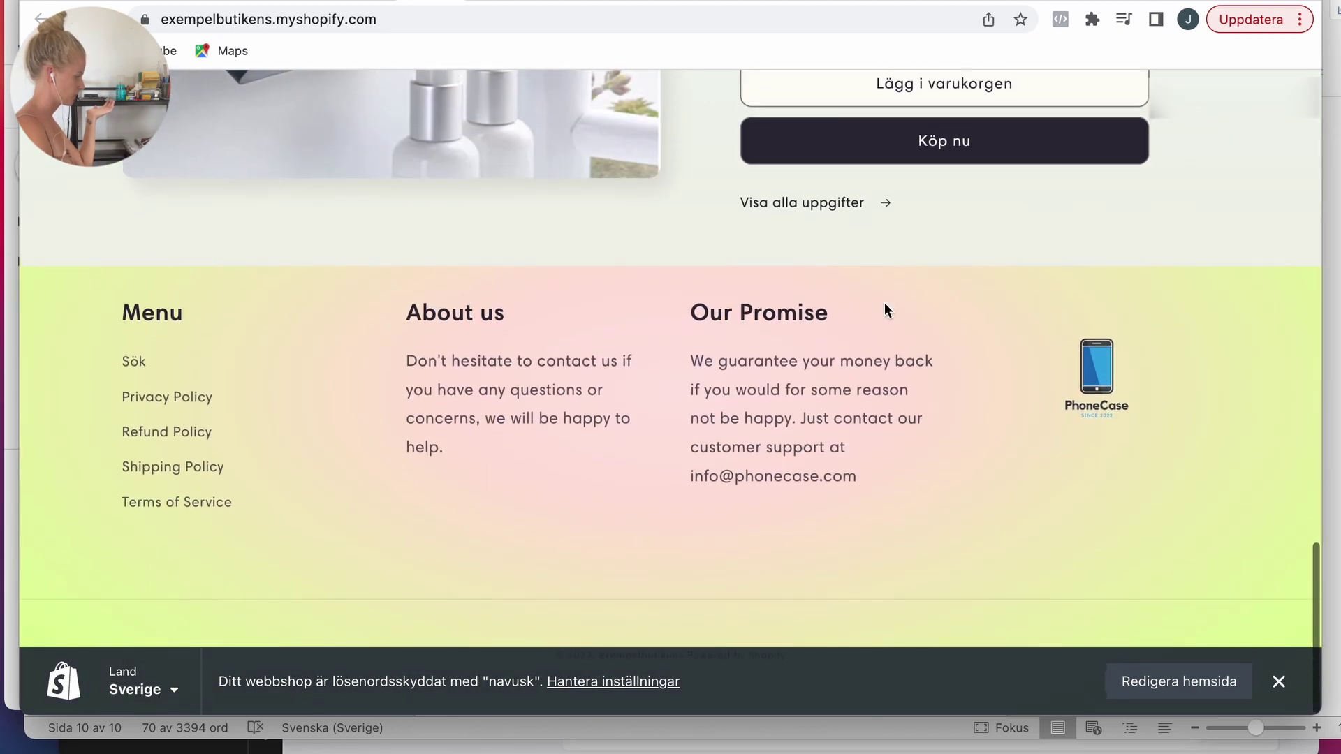
pyautogui.scroll(15, 885, 304)
pyautogui.scroll(8, 884, 309)
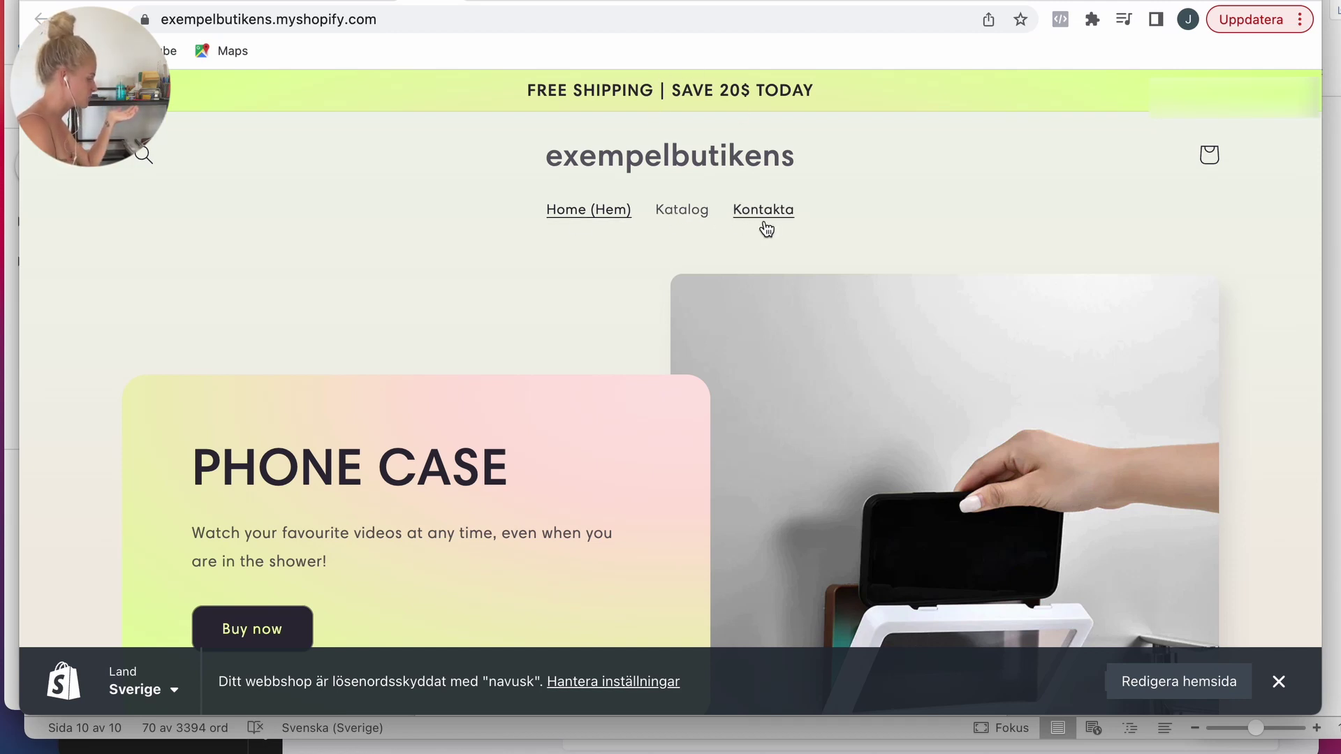
pyautogui.scroll(-2, 631, 356)
pyautogui.scroll(2, 631, 356)
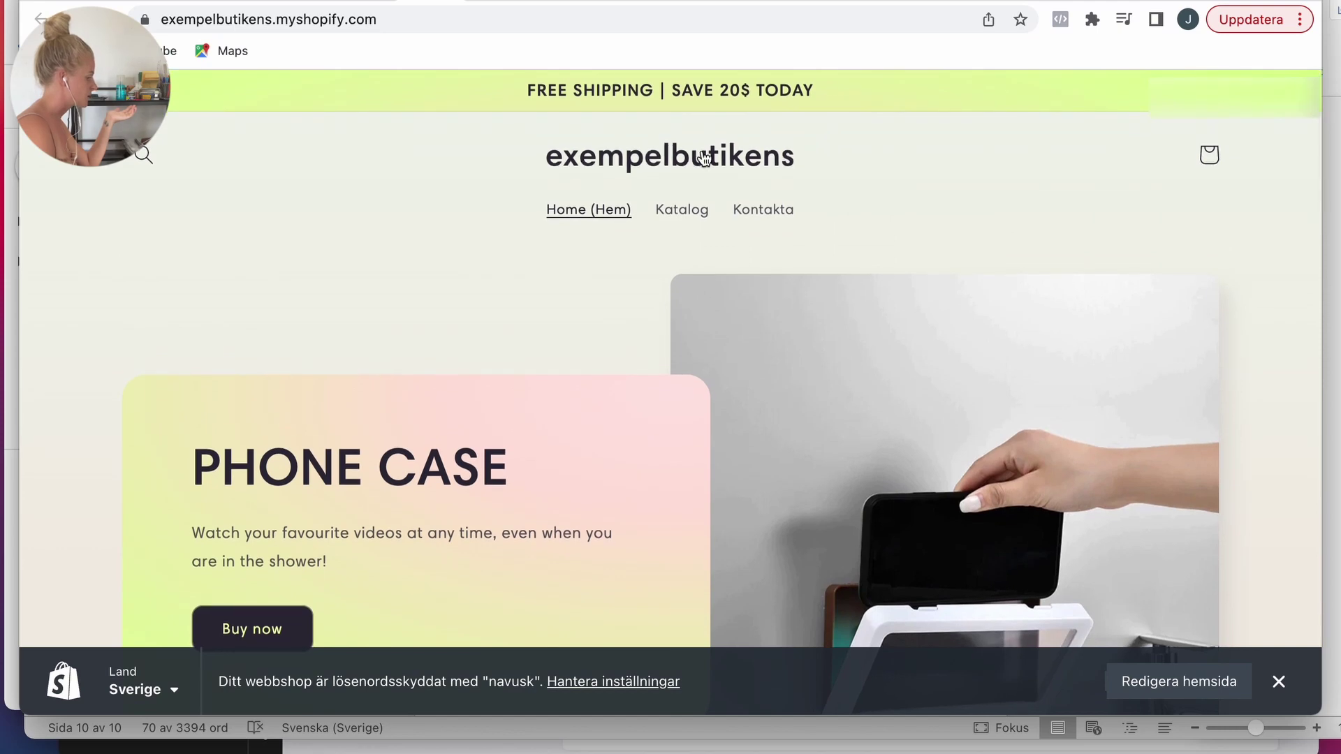
pyautogui.scroll(-5, 631, 317)
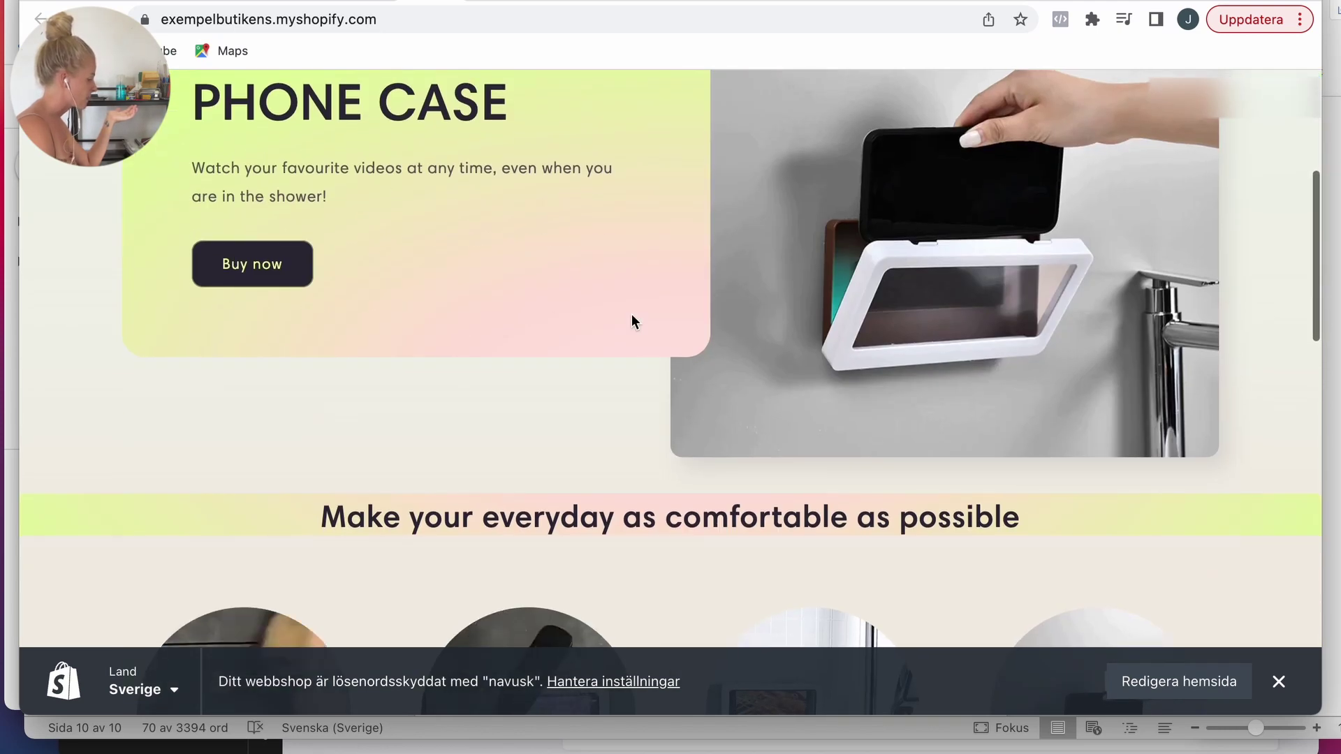
pyautogui.scroll(-15, 632, 321)
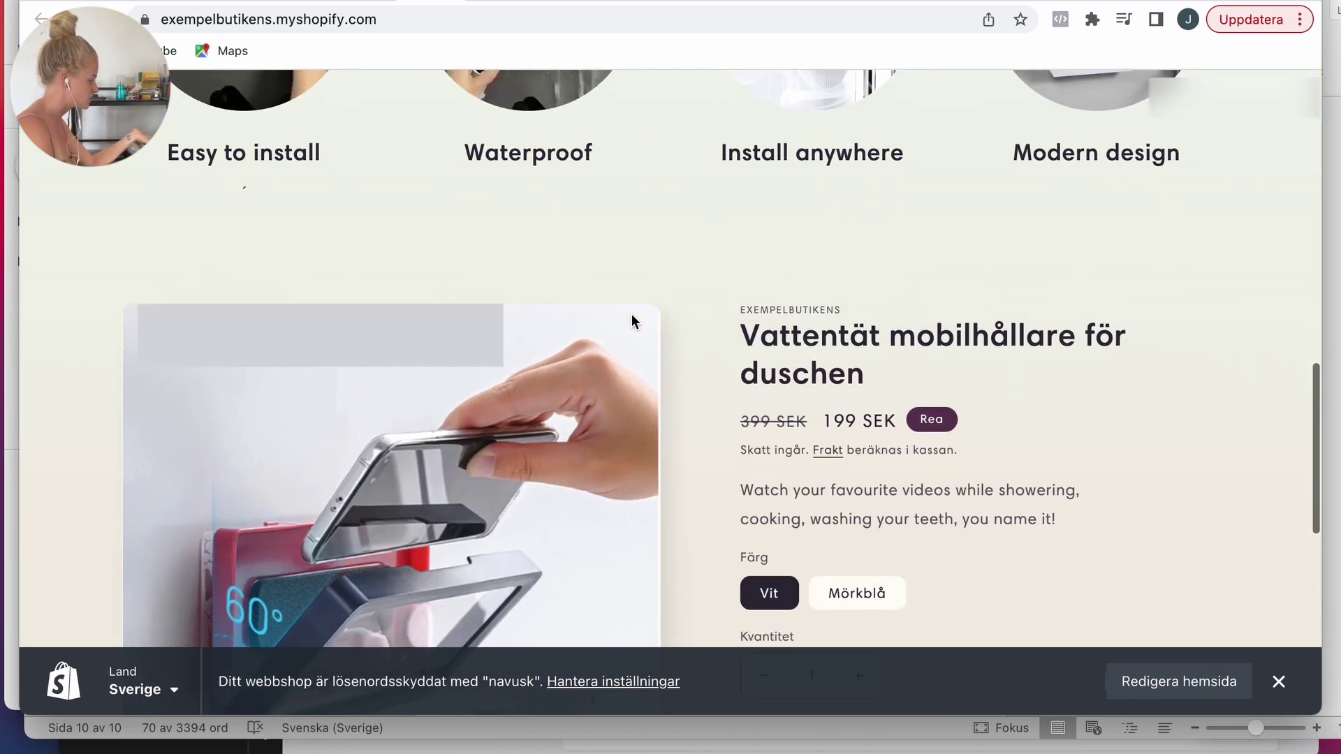
pyautogui.scroll(-5, 632, 315)
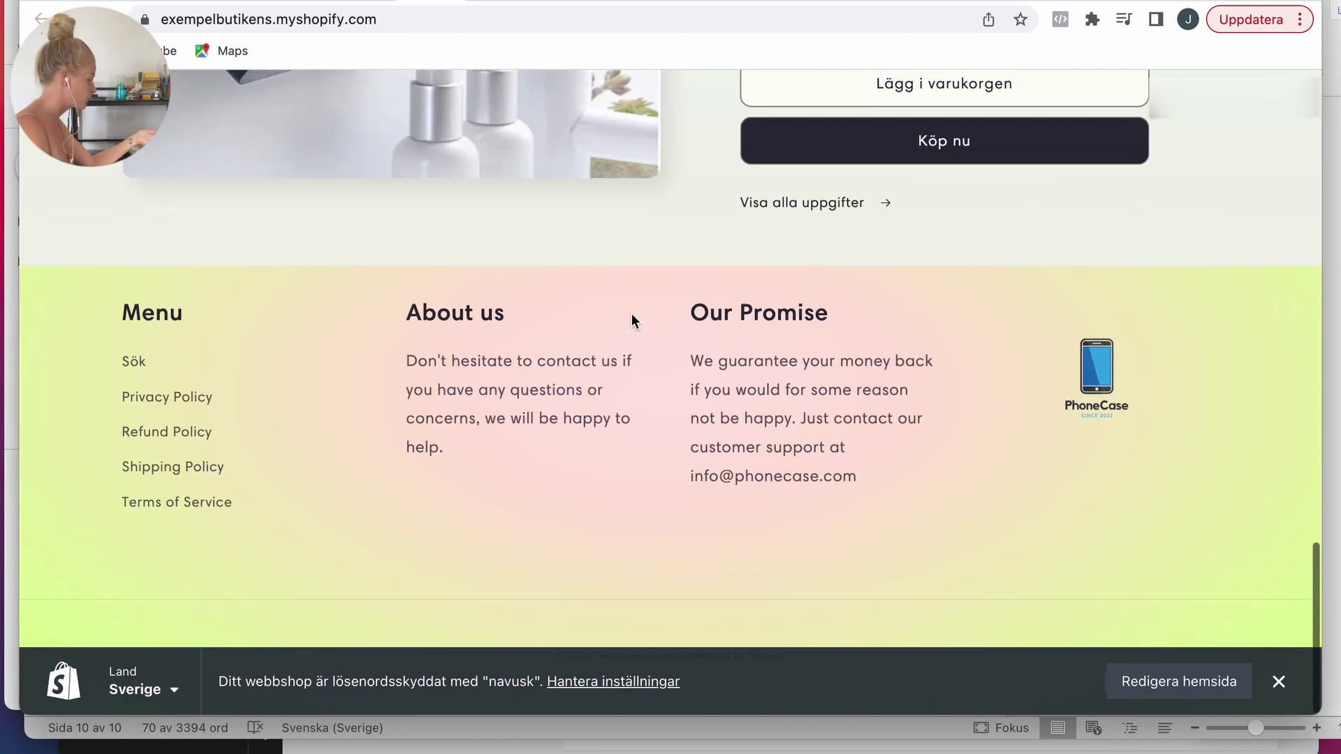
pyautogui.scroll(20, 632, 318)
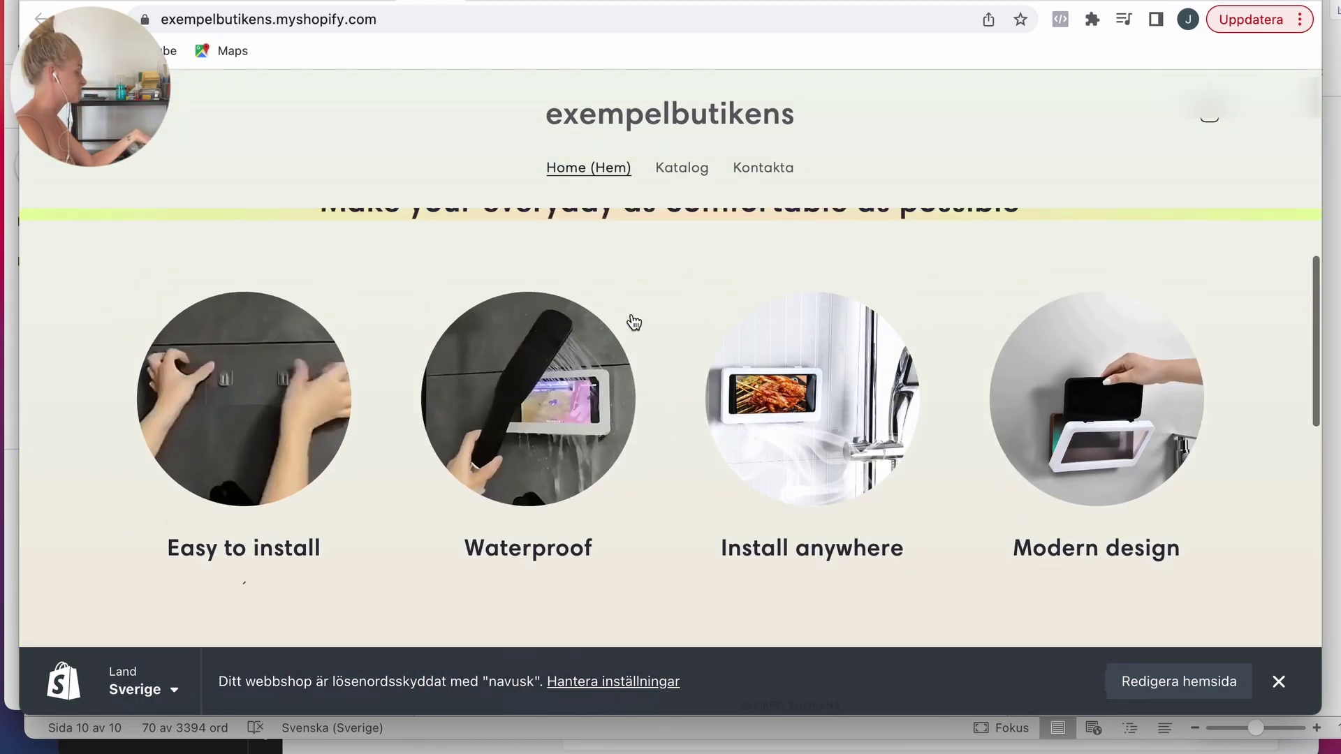
pyautogui.scroll(2, 631, 313)
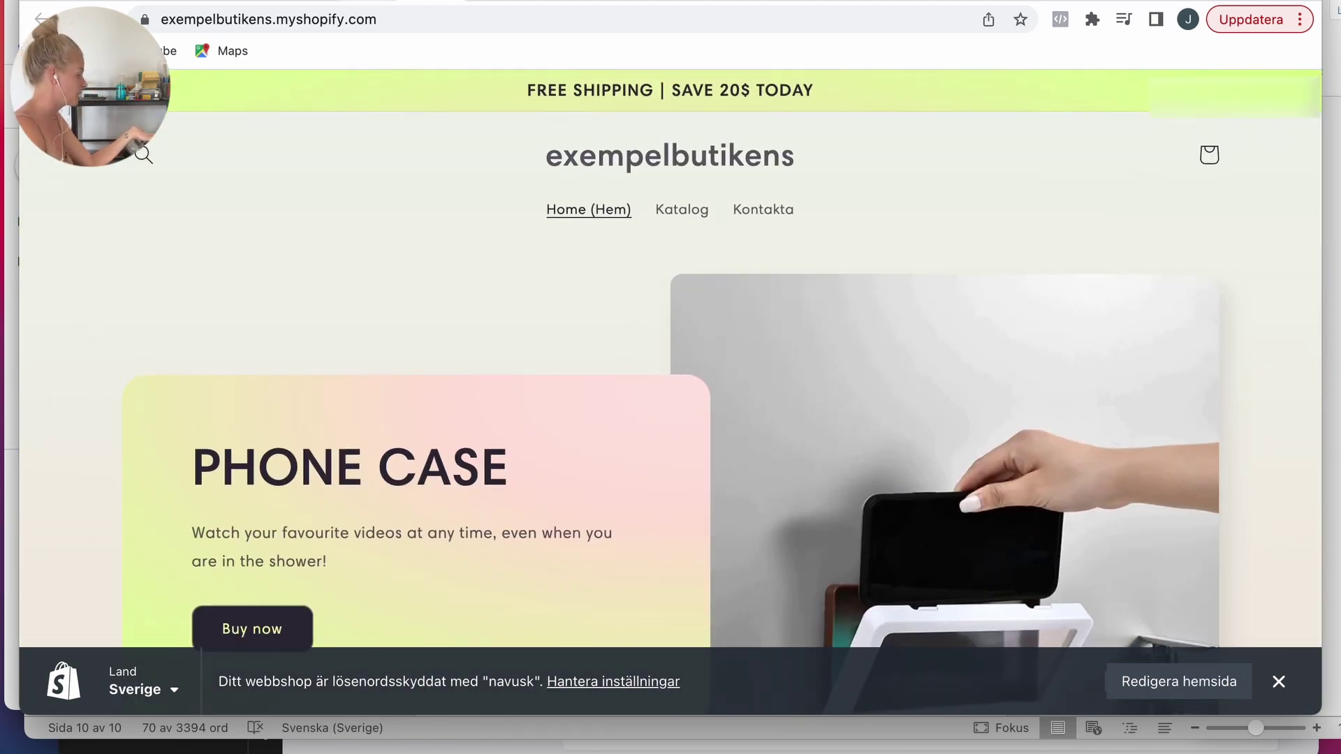
pyautogui.hotkey('ctrl', 'w')
# Step: In the Huvudmeny main menu, rename Hem to Home and delete Katalog
pyautogui.click(126, 518)
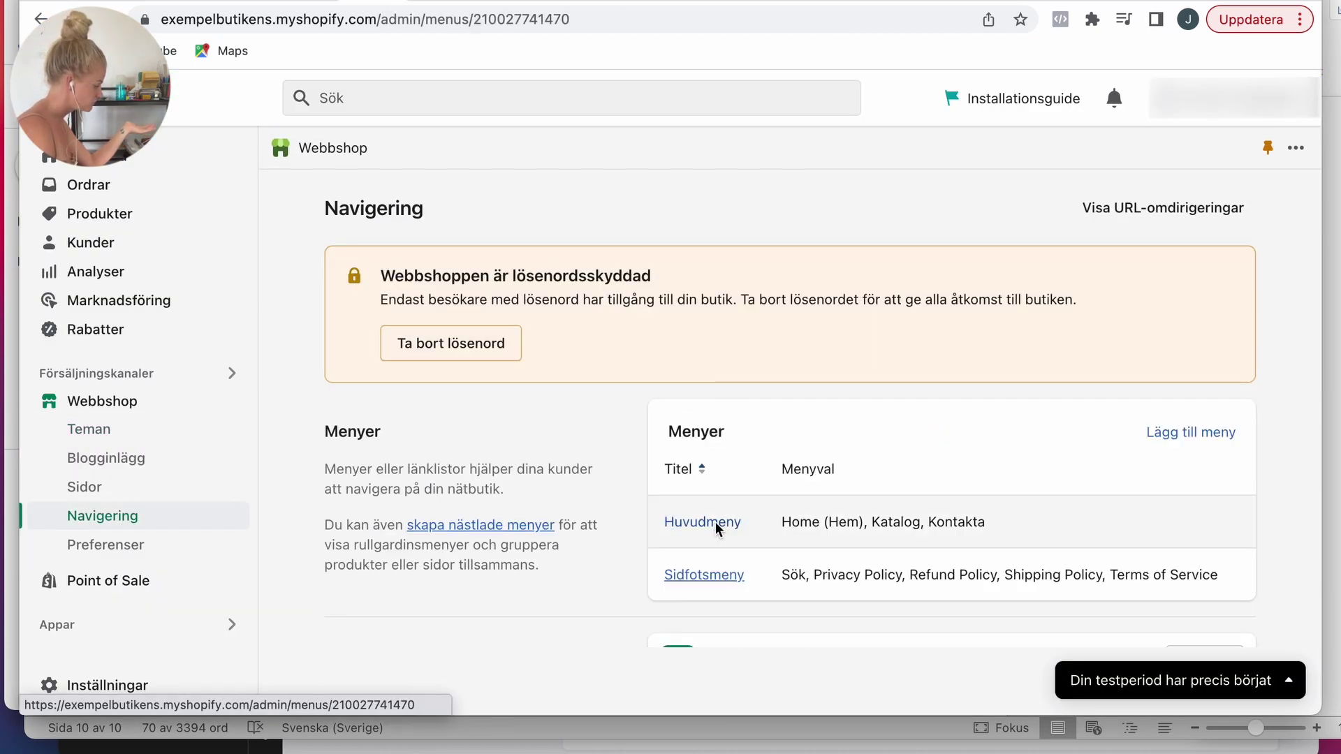
pyautogui.click(715, 520)
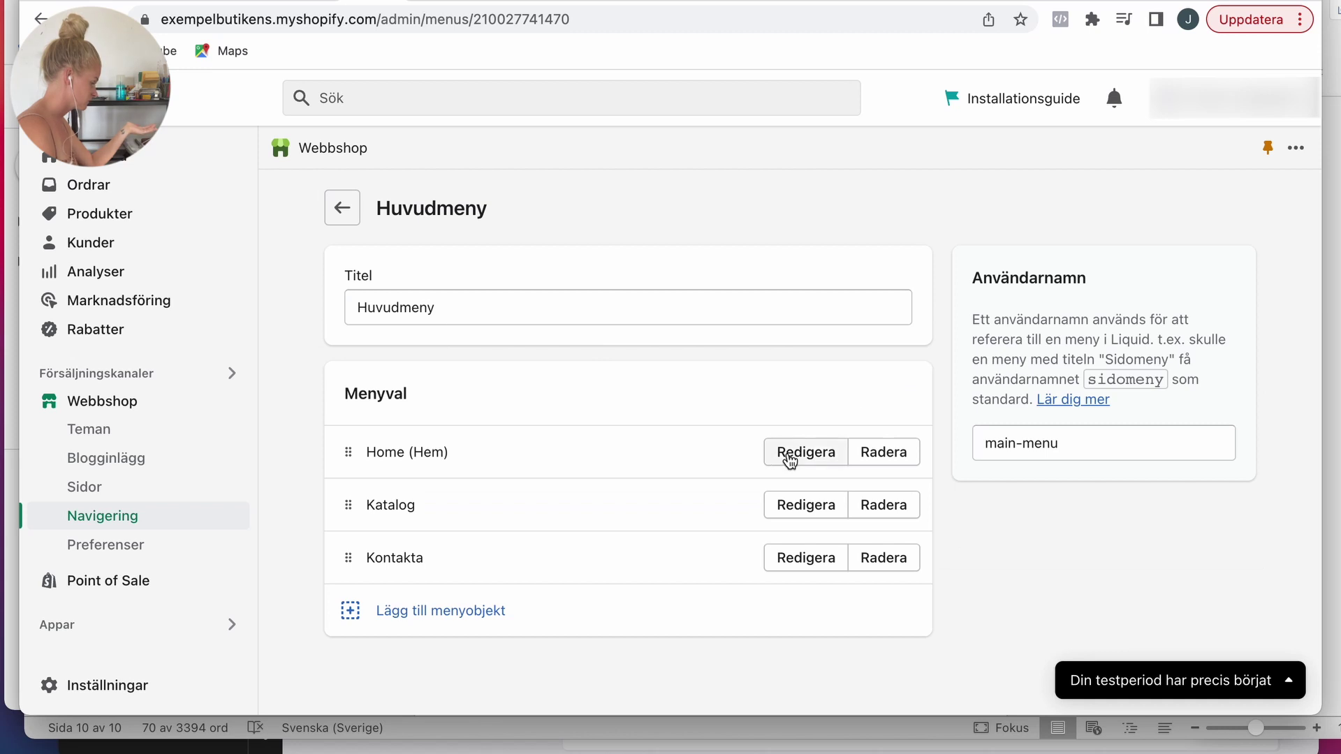
pyautogui.click(789, 455)
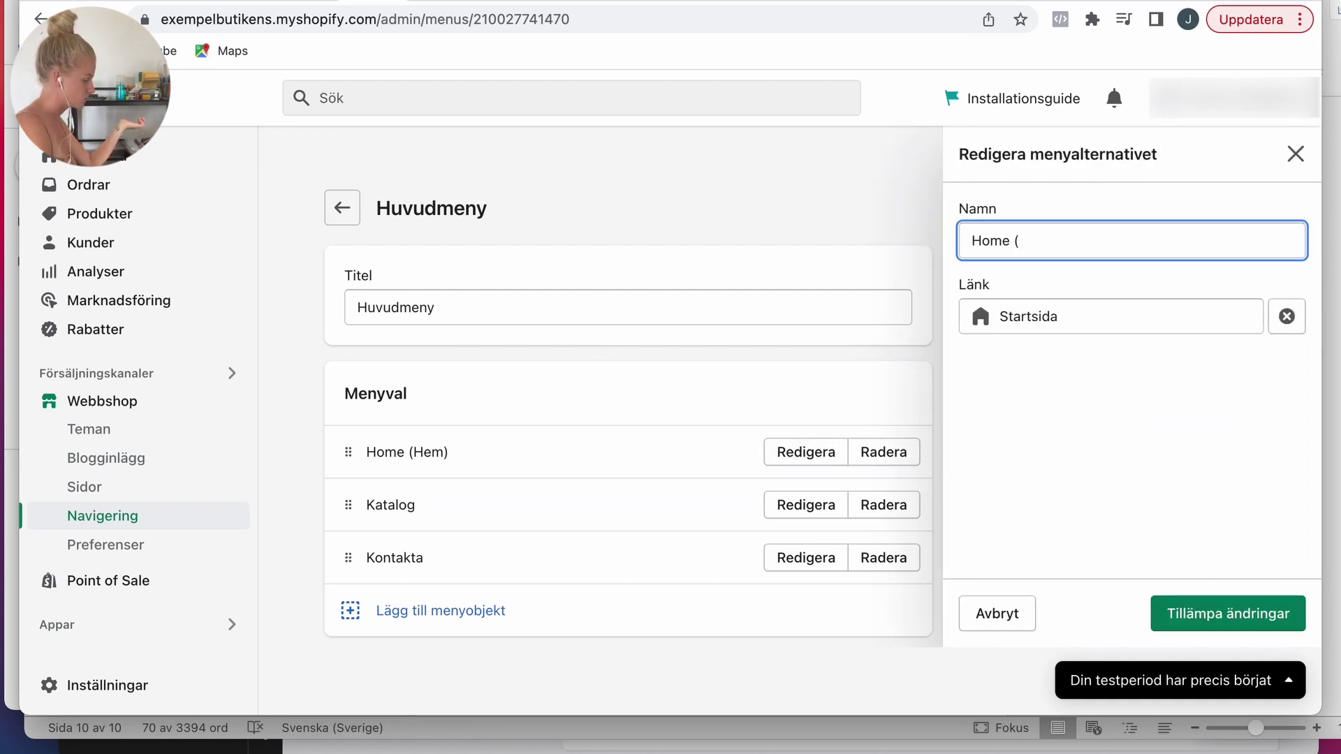
pyautogui.click(1207, 599)
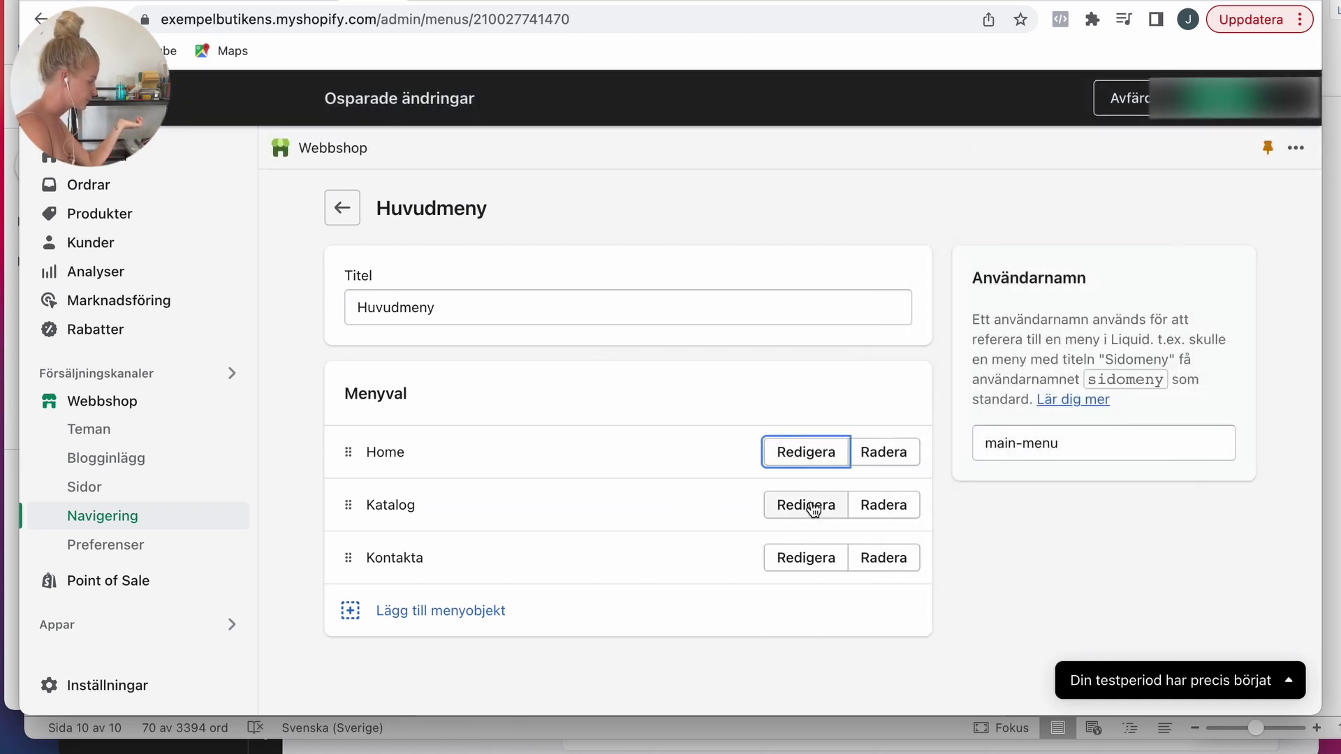
pyautogui.click(875, 513)
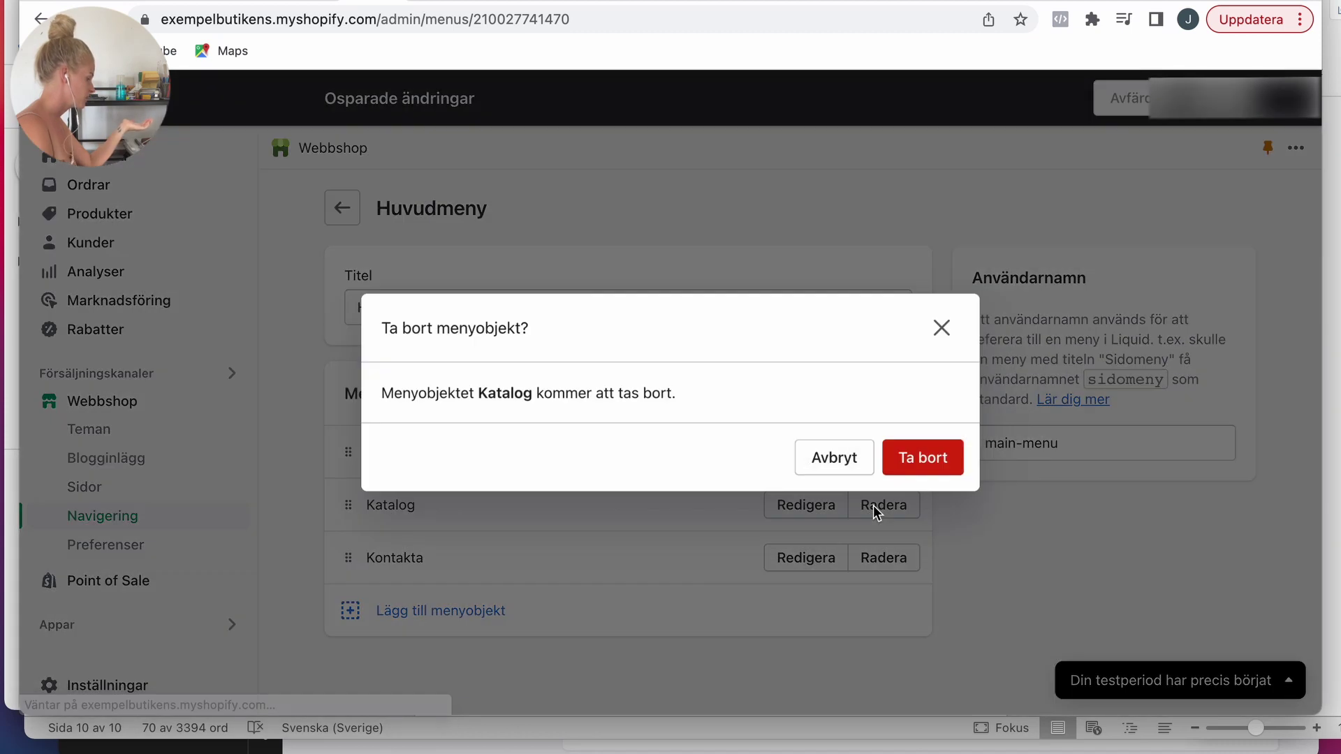
pyautogui.click(923, 459)
# Step: Rename the Kontakta item to Contact us and save the main menu
pyautogui.click(805, 504)
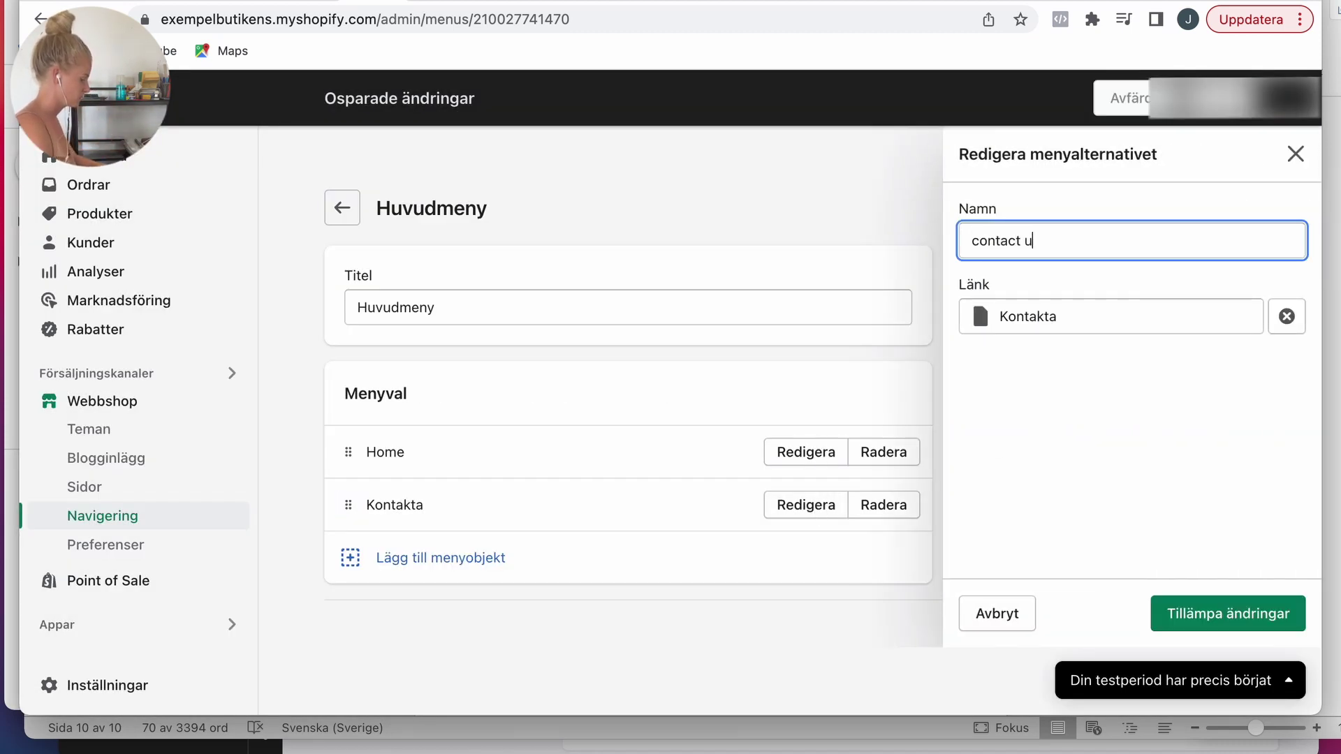
pyautogui.click(1228, 613)
pyautogui.press('super+s')
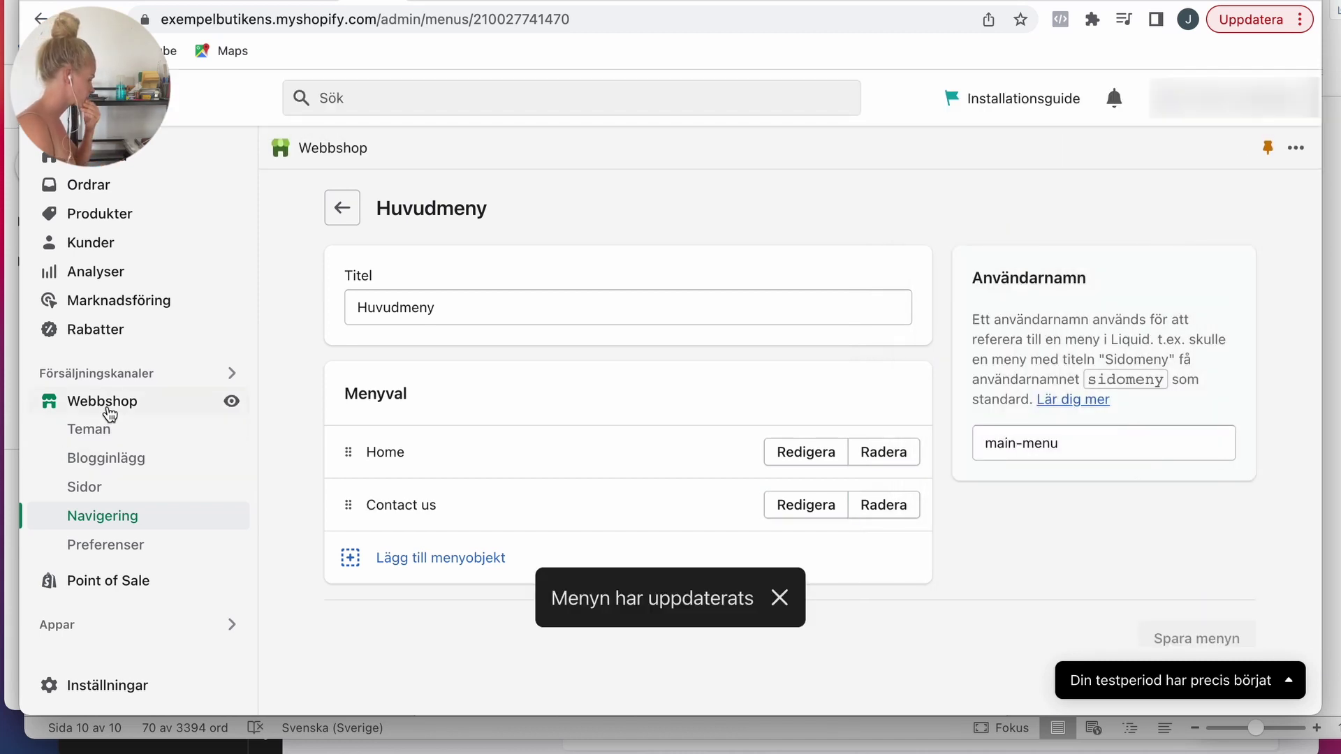
pyautogui.click(109, 415)
pyautogui.scroll(-5, 1007, 384)
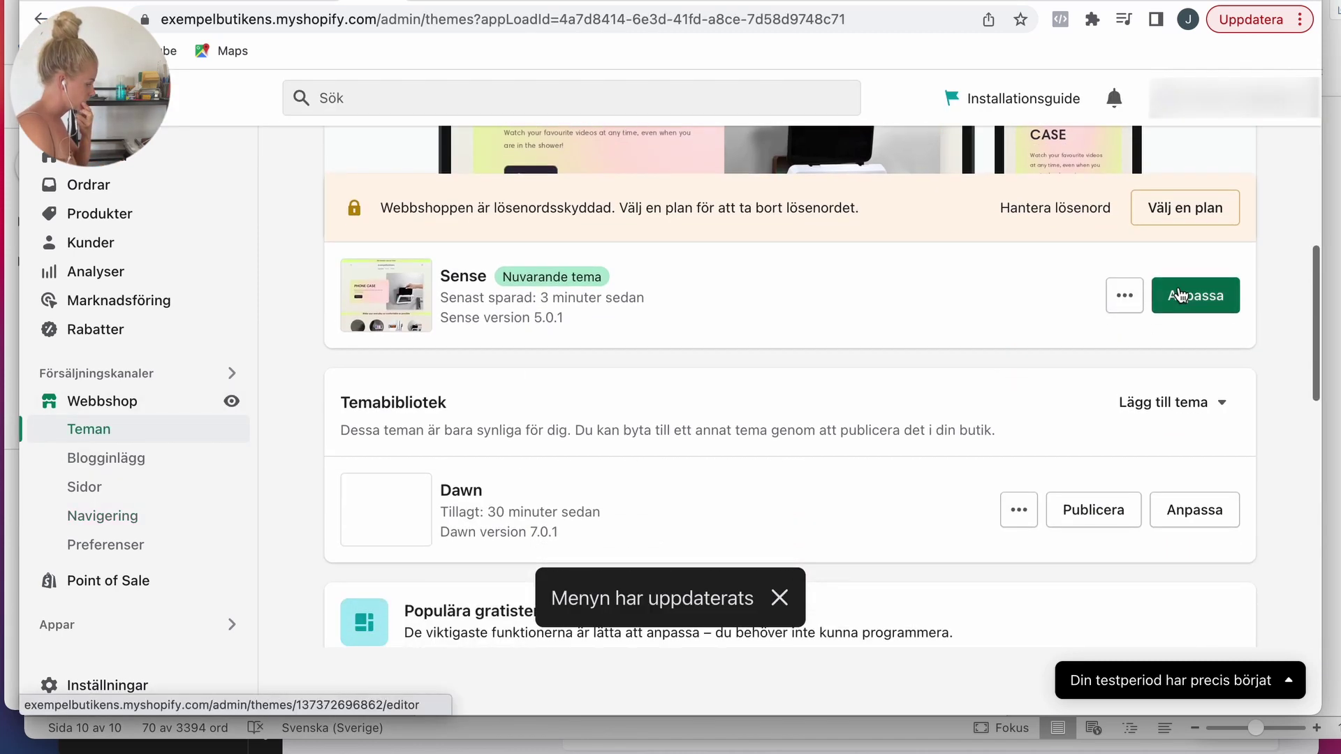
# Step: Add an Image with text section to the home page with the wall-mounted photo on the right
pyautogui.click(1179, 296)
pyautogui.click(175, 637)
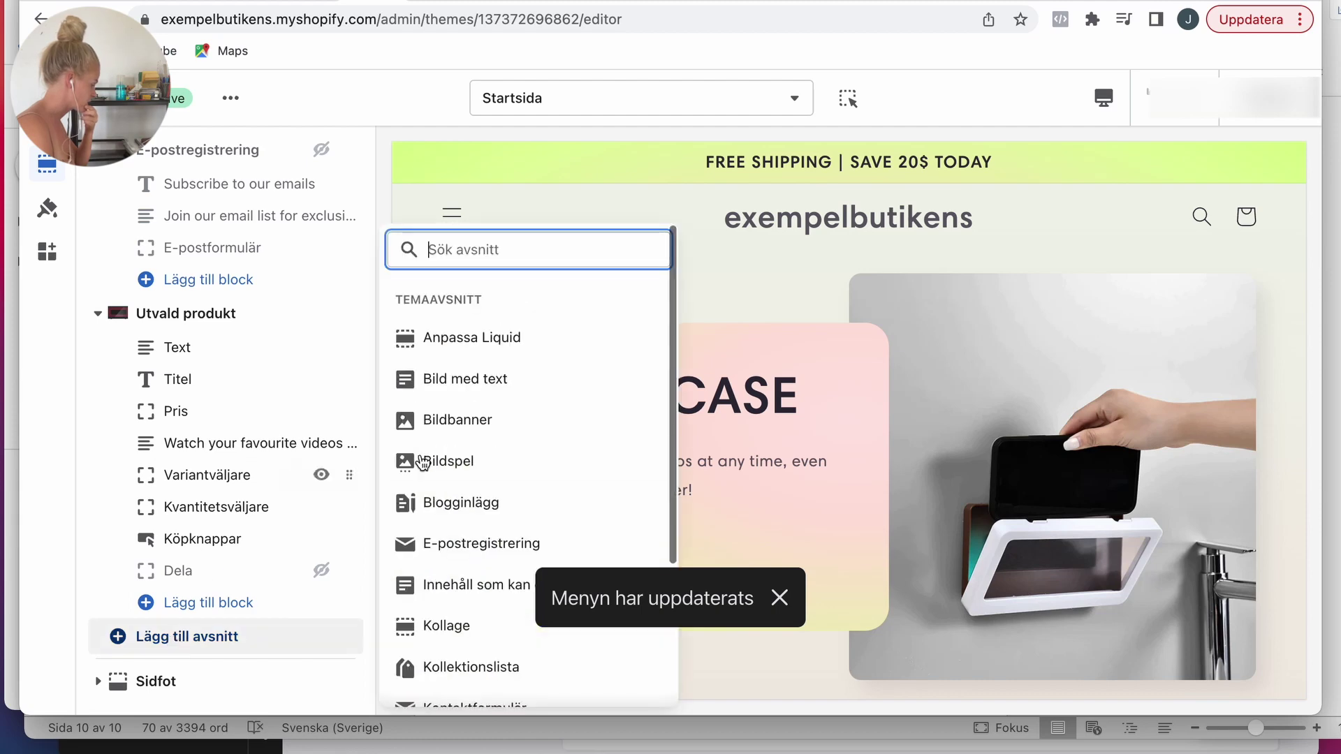
pyautogui.scroll(-4, 580, 482)
pyautogui.click(454, 581)
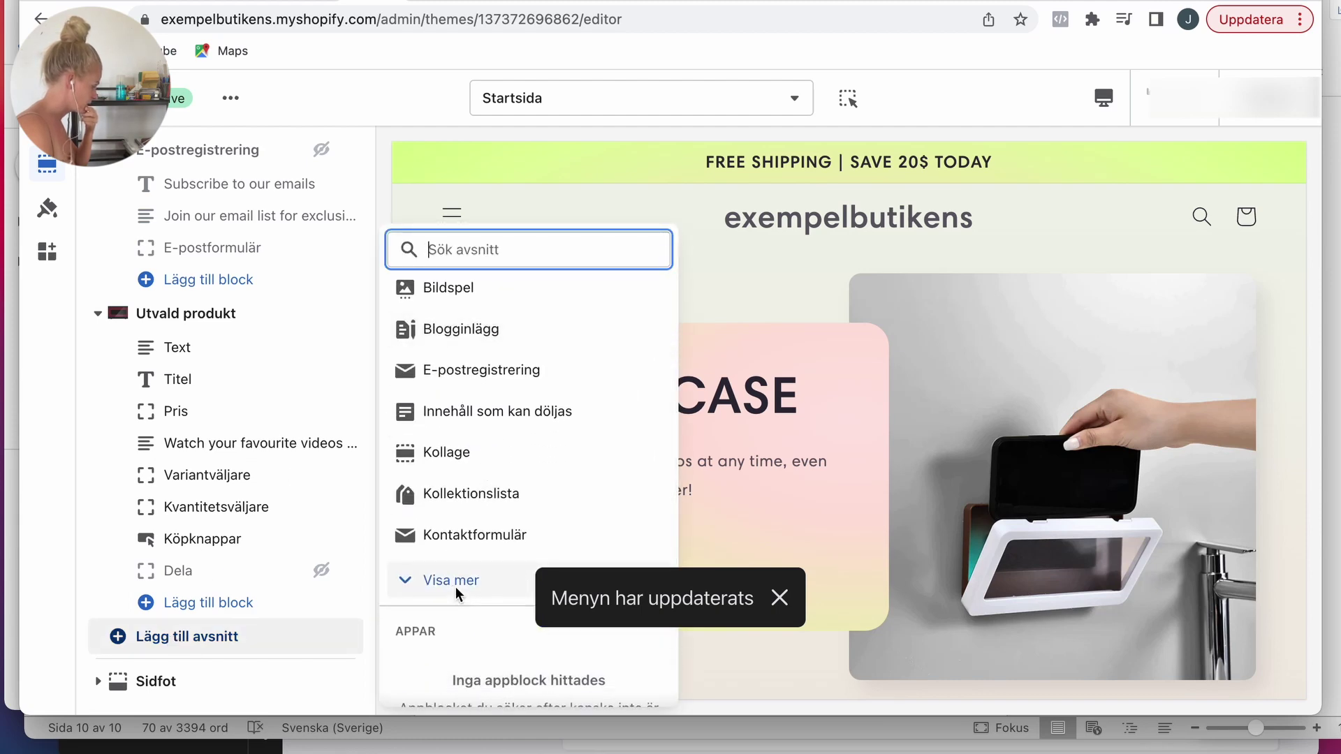
pyautogui.click(473, 382)
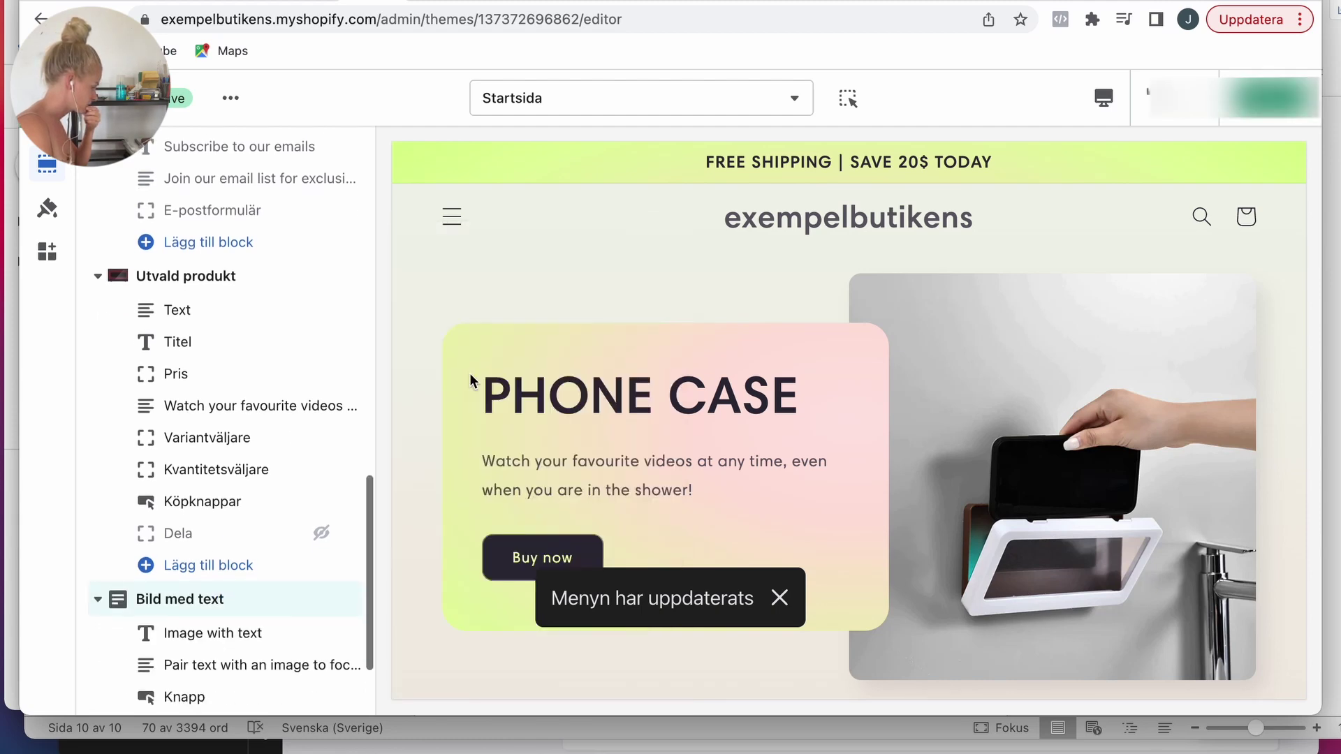
pyautogui.click(216, 296)
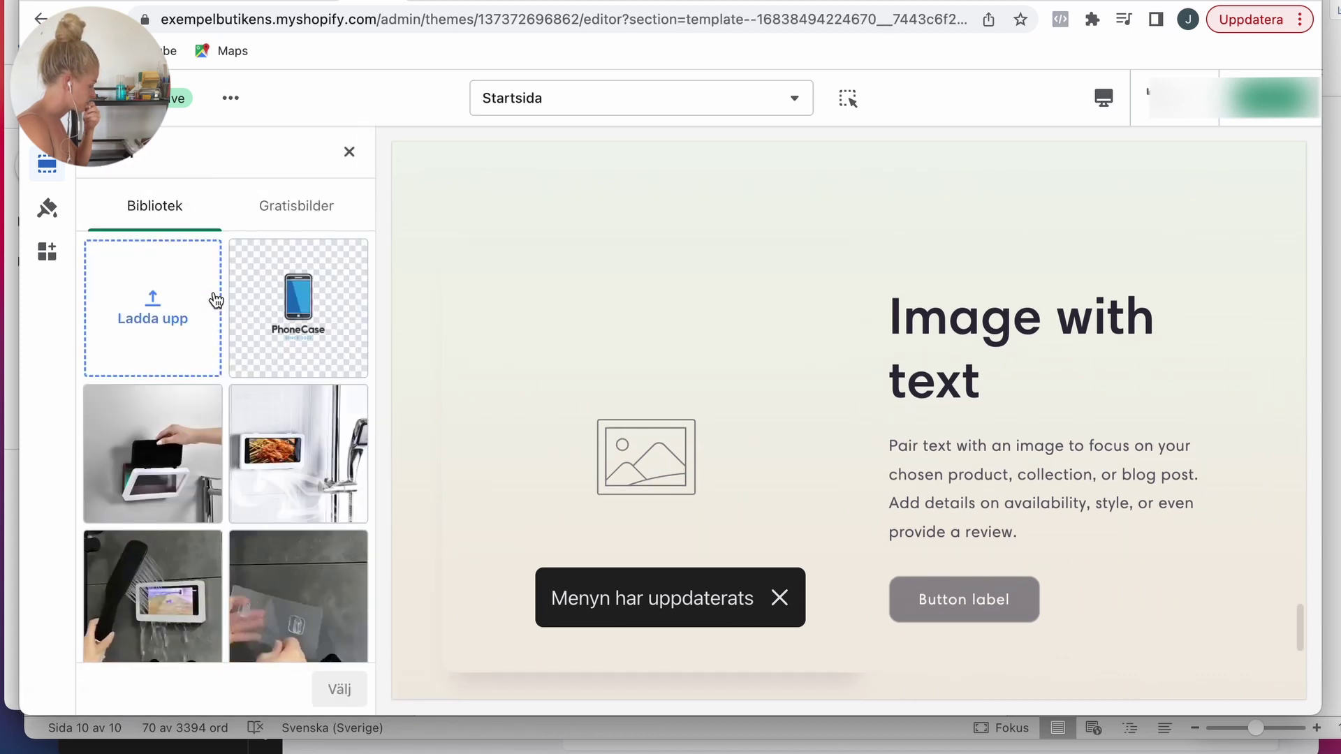
pyautogui.doubleClick(251, 516)
pyautogui.scroll(-8, 251, 517)
pyautogui.scroll(3, 252, 516)
pyautogui.click(225, 329)
pyautogui.click(140, 349)
# Step: Set the heading to 'Install it wherever you want in the house', link the button to the product, and save
pyautogui.click(101, 164)
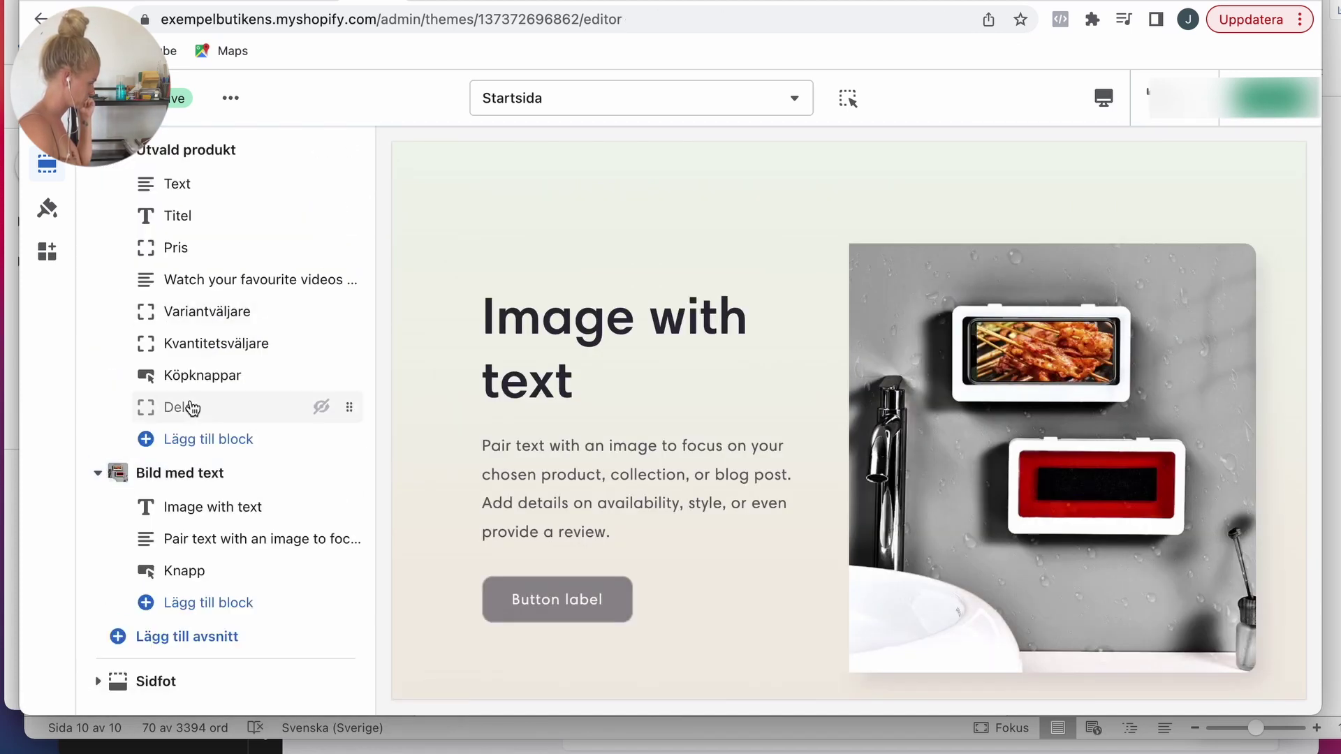
pyautogui.click(209, 507)
pyautogui.tripleClick(168, 238)
pyautogui.write('Install it wherever you want in the house')
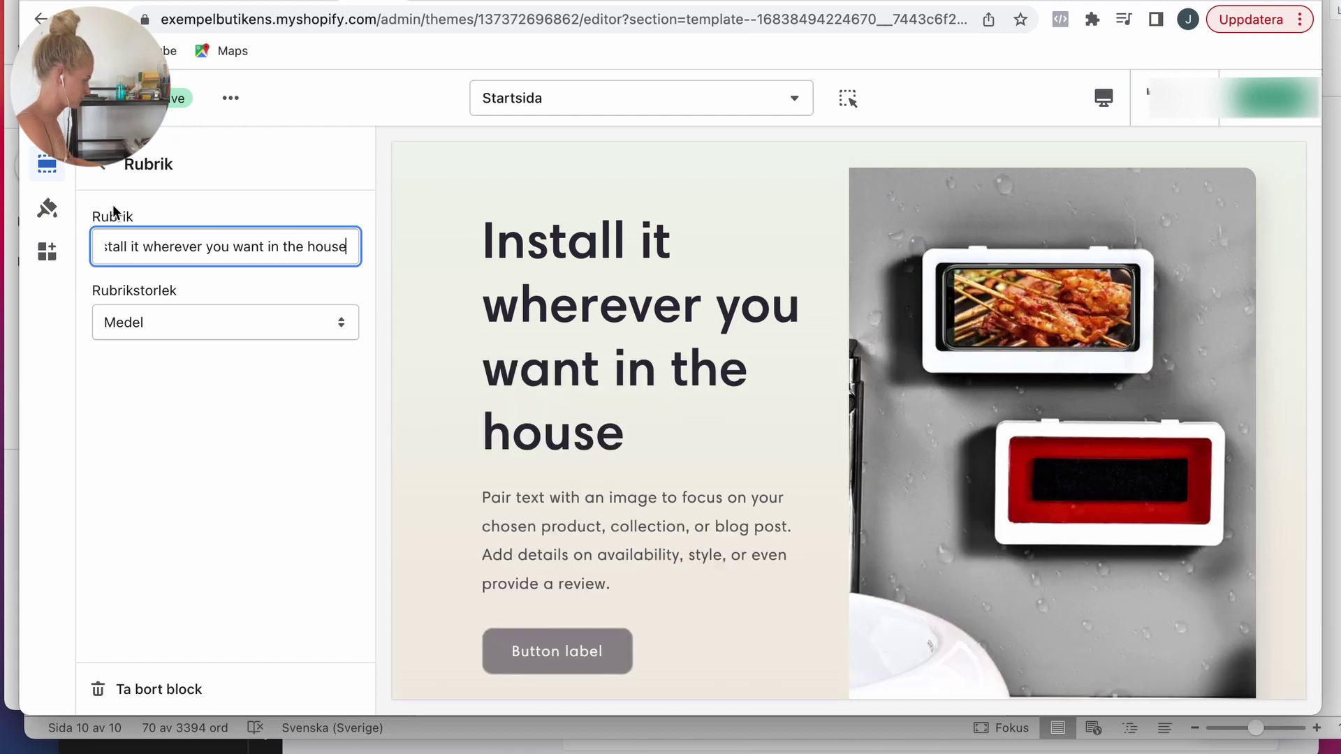
pyautogui.click(101, 164)
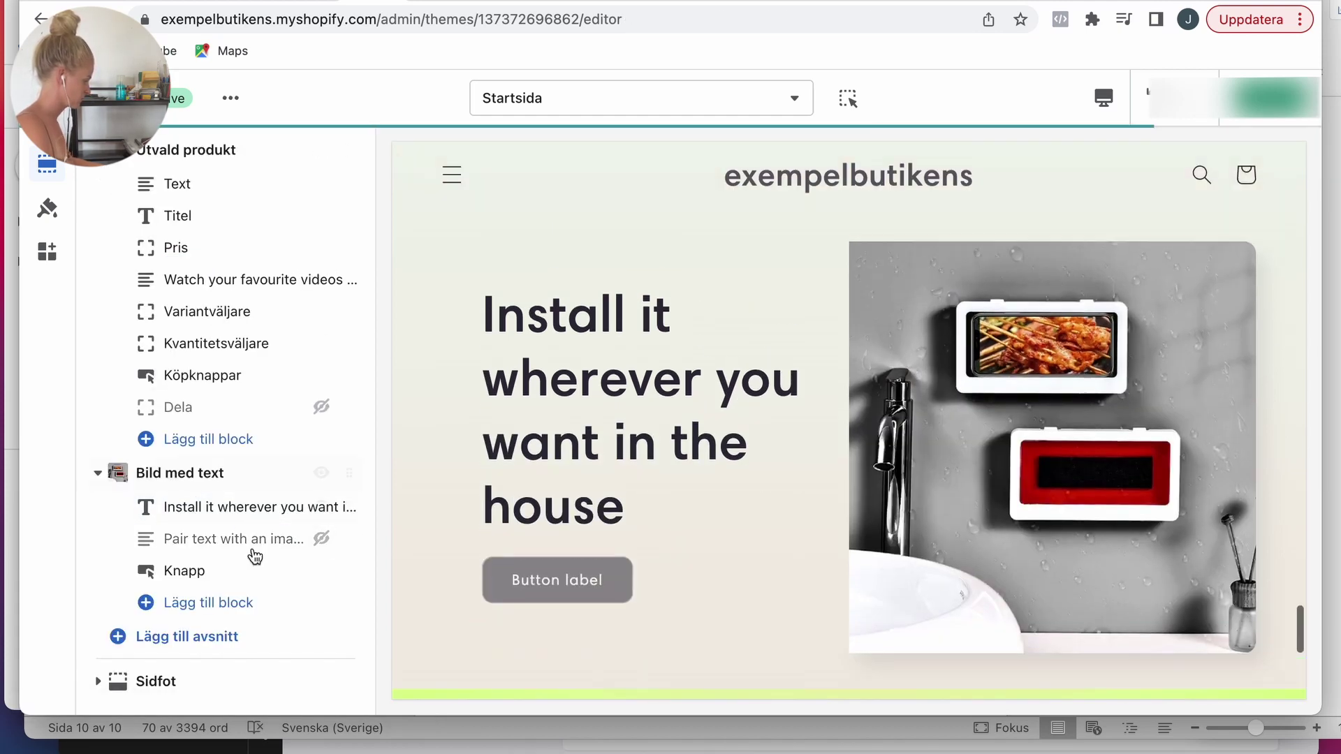
pyautogui.click(209, 570)
pyautogui.tripleClick(195, 239)
pyautogui.click(194, 343)
pyautogui.click(188, 312)
pyautogui.click(703, 284)
pyautogui.scroll(-5, 703, 284)
pyautogui.click(1247, 116)
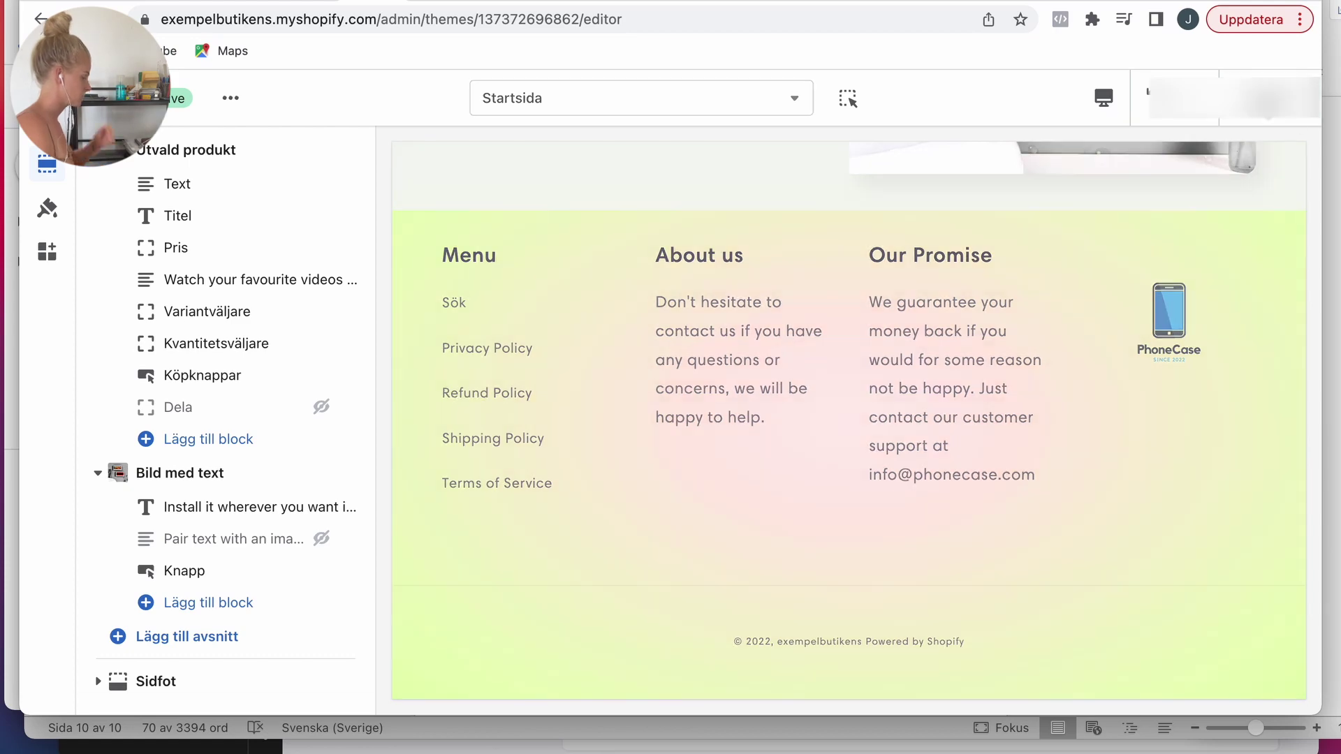
# Step: Turn on Visa betalningsikoner so payment icons show in the footer
pyautogui.click(155, 681)
pyautogui.scroll(-3, 202, 489)
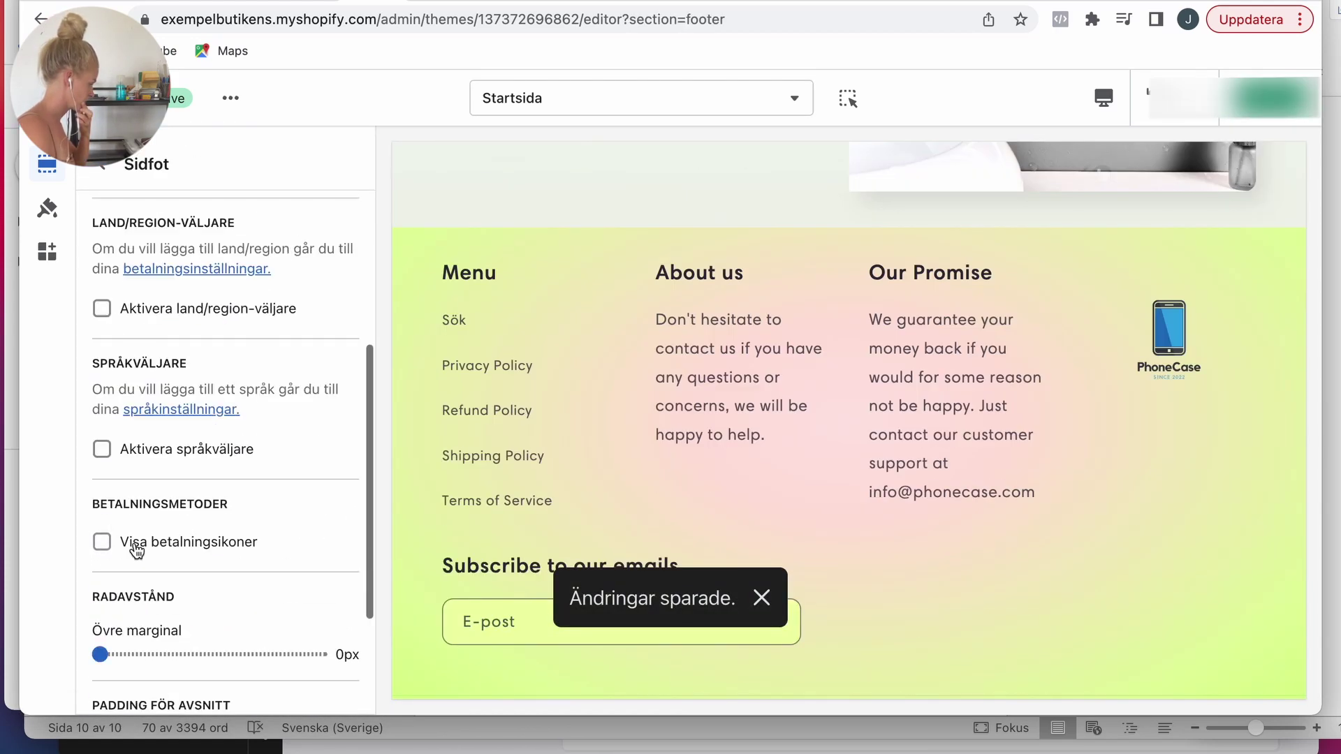
pyautogui.click(101, 541)
pyautogui.scroll(-3, 195, 628)
pyautogui.moveTo(195, 626); pyautogui.dragTo(133, 627)
pyautogui.scroll(15, 964, 451)
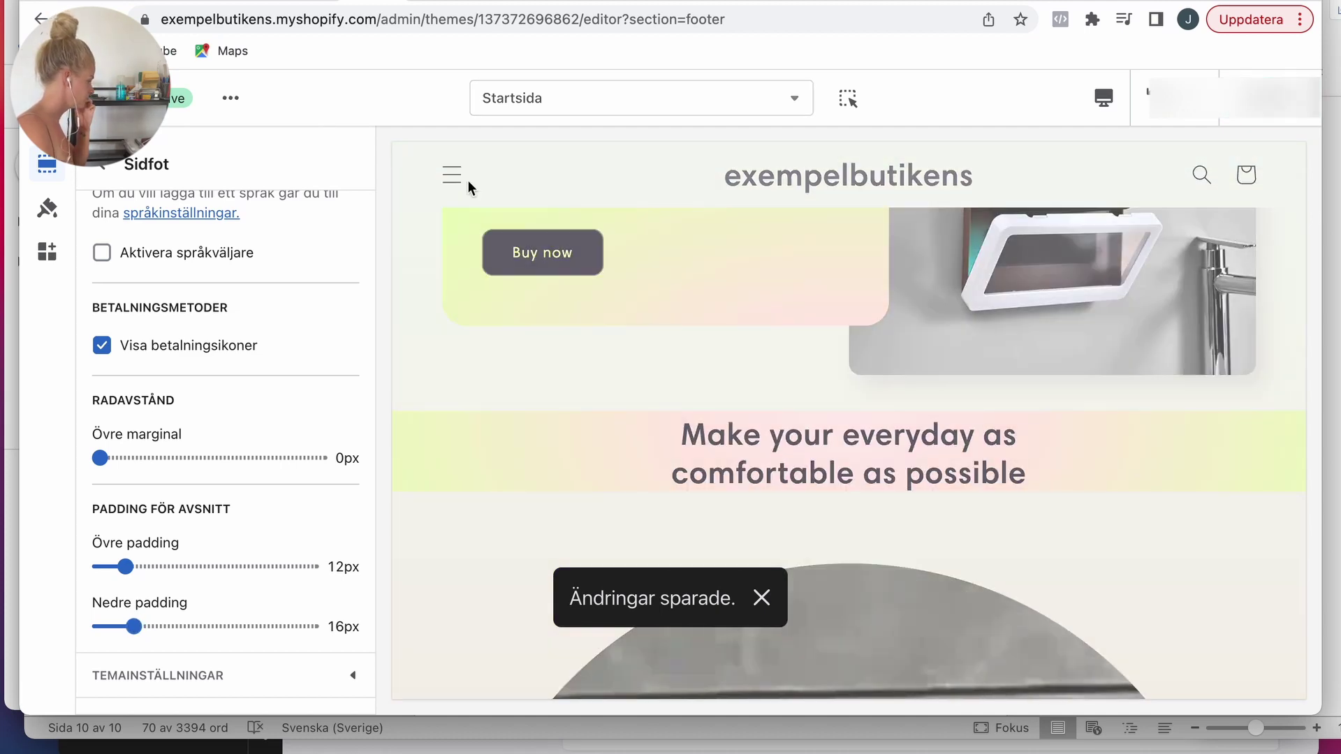
# Step: Remove the Tonad bakgrund gradient from the Bakgrund 2 colour scheme
pyautogui.click(46, 208)
pyautogui.click(139, 206)
pyautogui.scroll(-10, 200, 343)
pyautogui.click(112, 460)
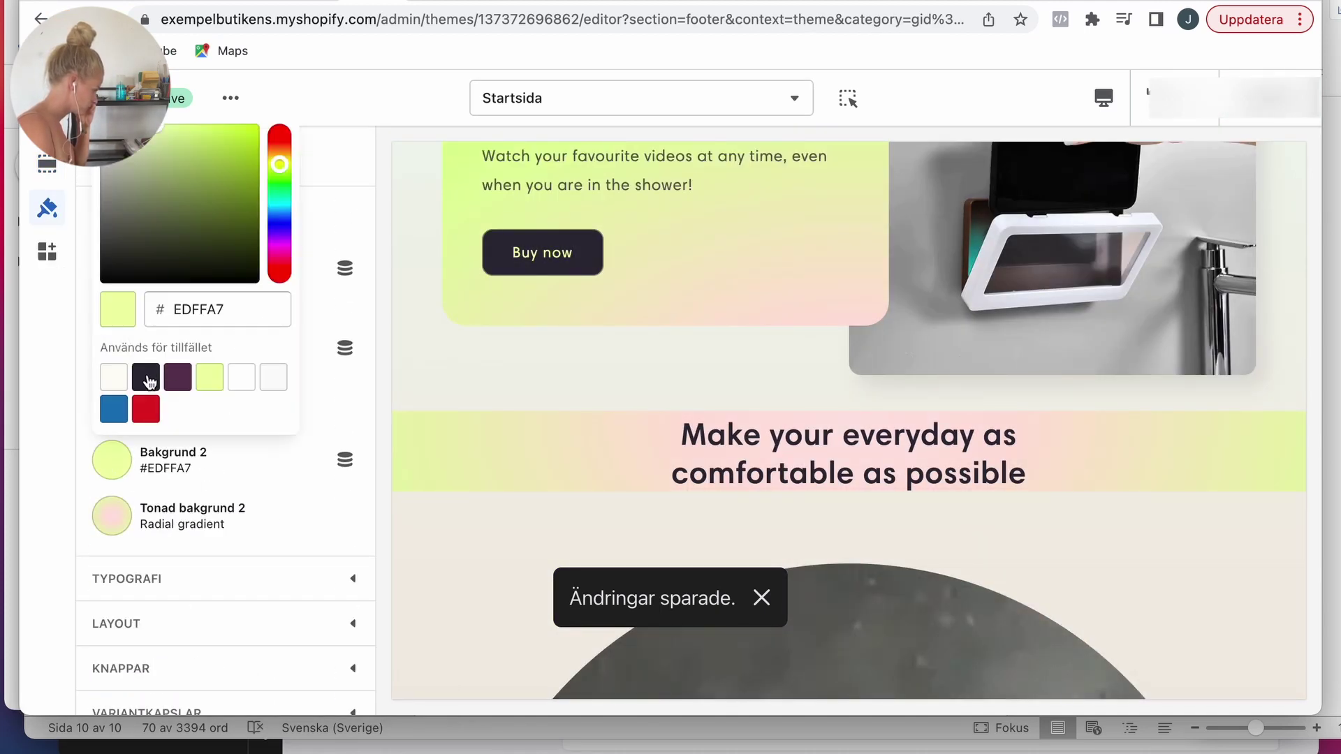
pyautogui.click(147, 378)
pyautogui.click(144, 519)
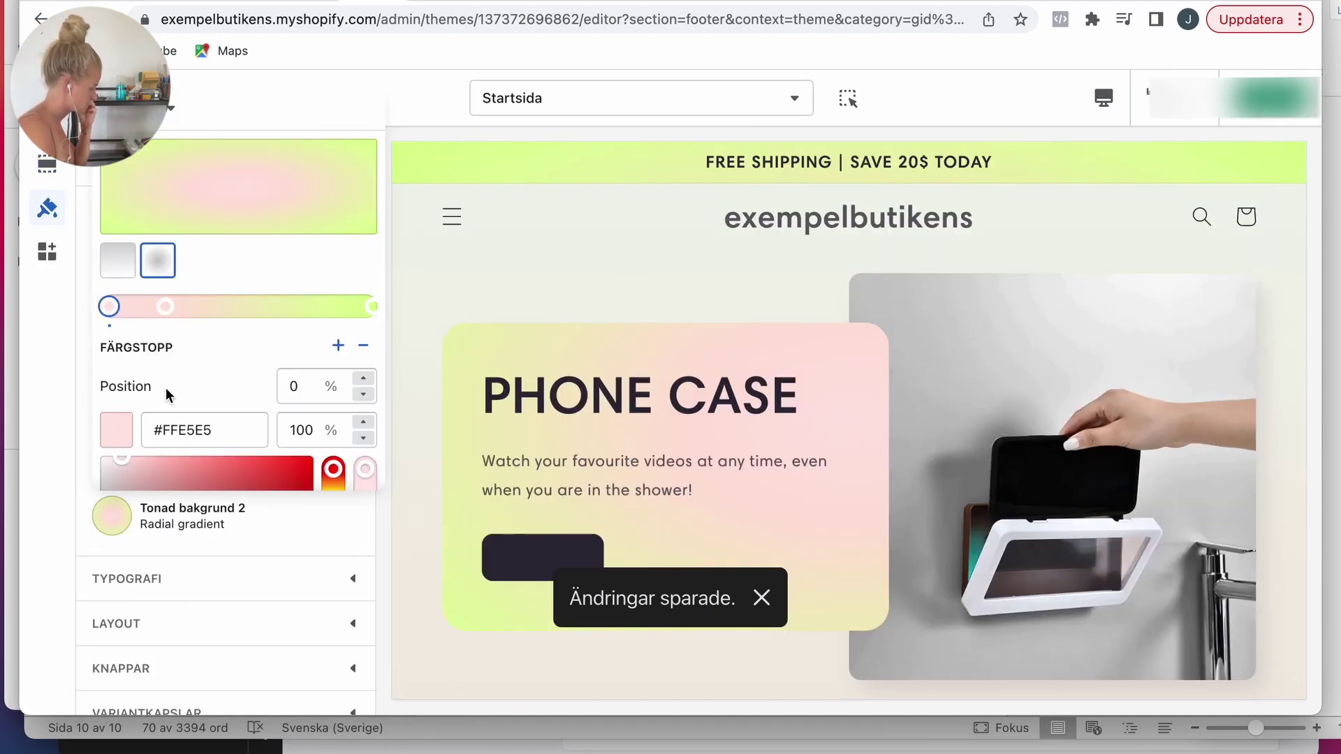
pyautogui.scroll(-5, 160, 429)
pyautogui.click(135, 470)
# Step: Try off-white and blue, then settle Bakgrund 2 on light teal 68B8C9
pyautogui.click(126, 475)
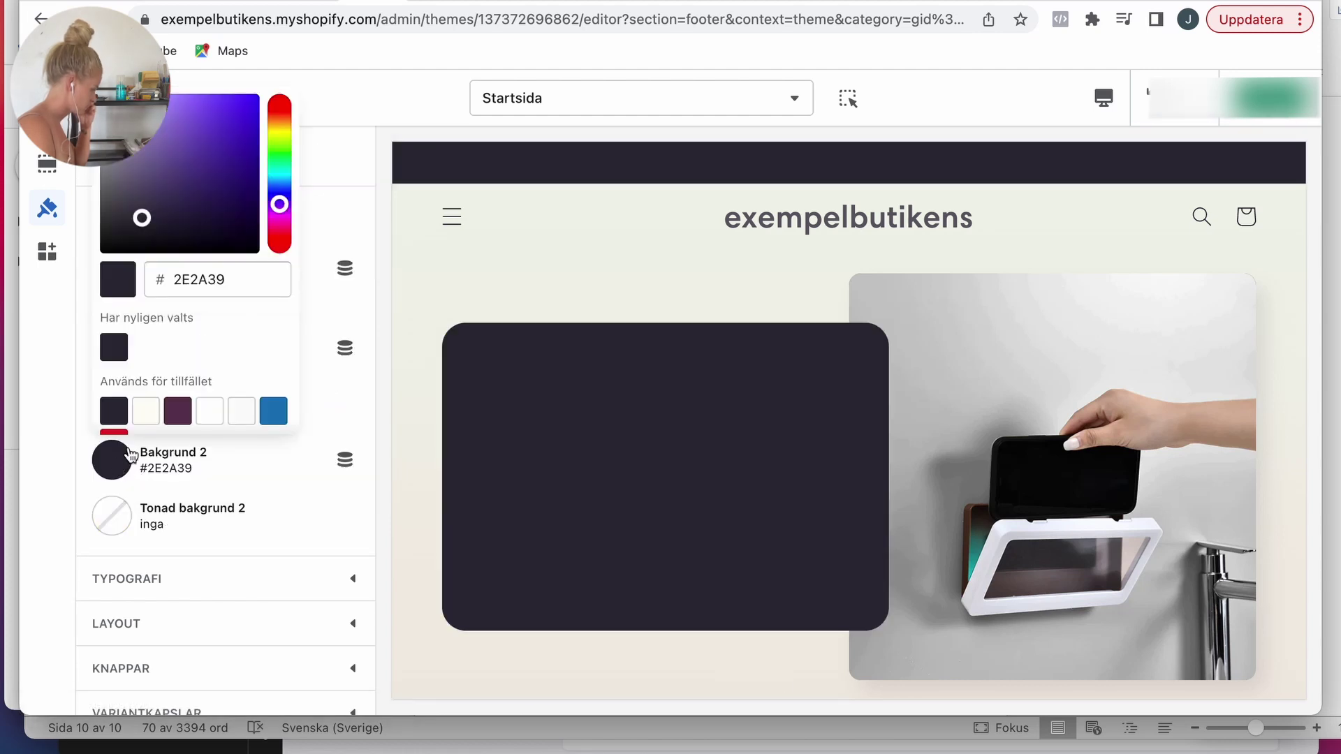
pyautogui.click(210, 410)
pyautogui.click(146, 416)
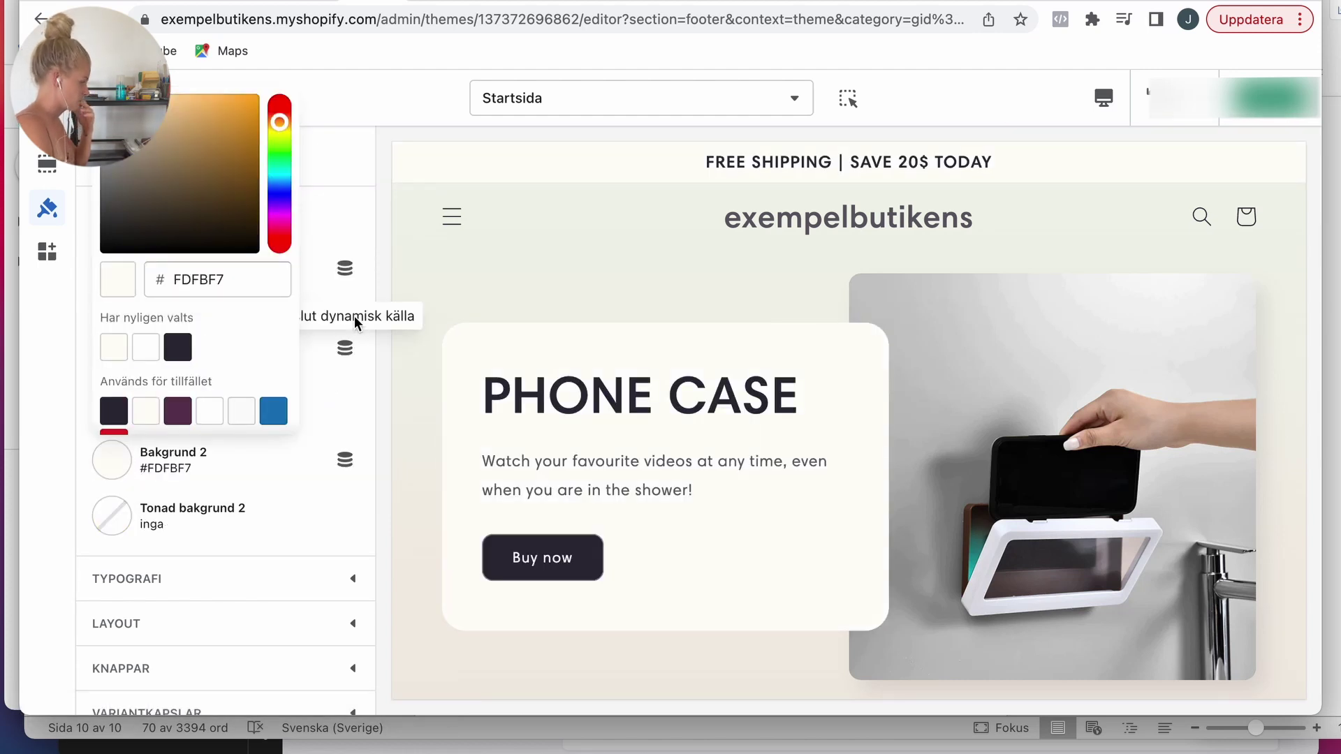
pyautogui.click(112, 460)
pyautogui.click(273, 377)
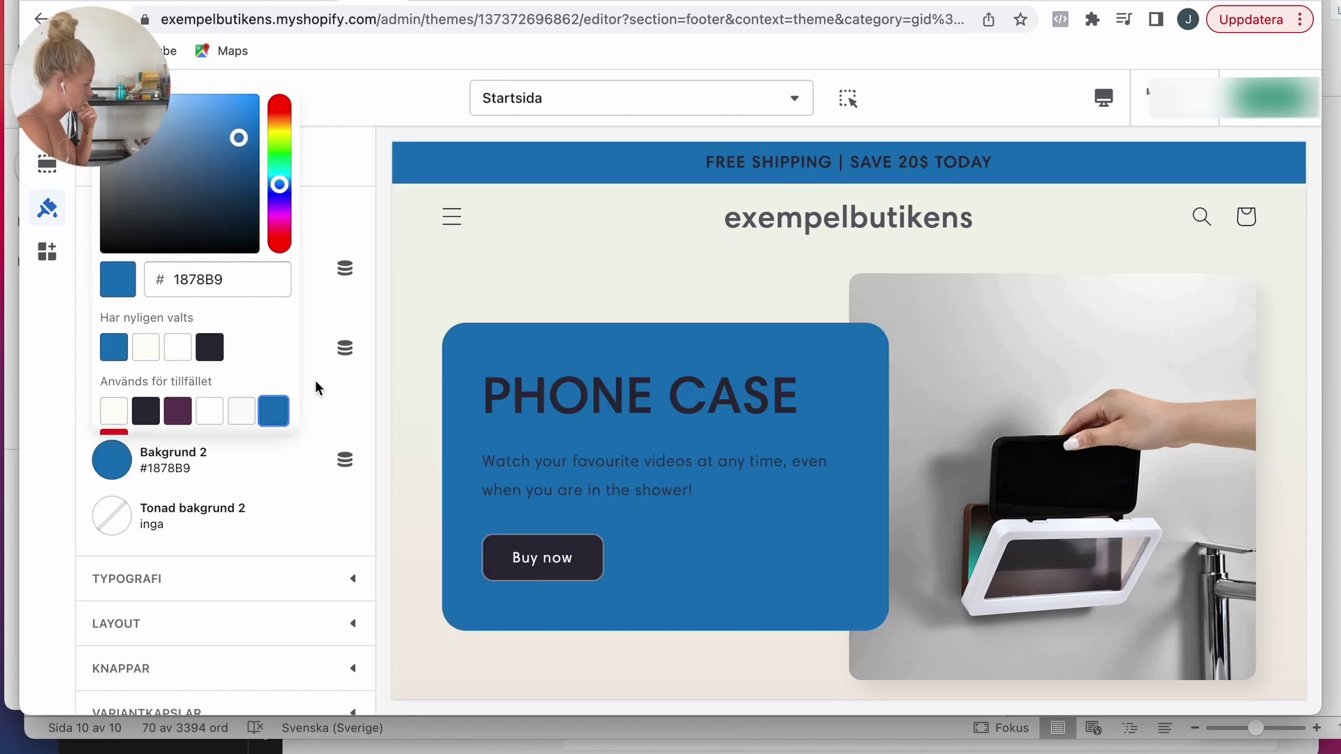
pyautogui.moveTo(280, 187); pyautogui.dragTo(279, 180)
pyautogui.click(229, 140)
pyautogui.moveTo(200, 126); pyautogui.dragTo(174, 128)
# Step: Keep the teal colour and set the PhoneCase image as the header logo
pyautogui.click(469, 269)
pyautogui.click(47, 163)
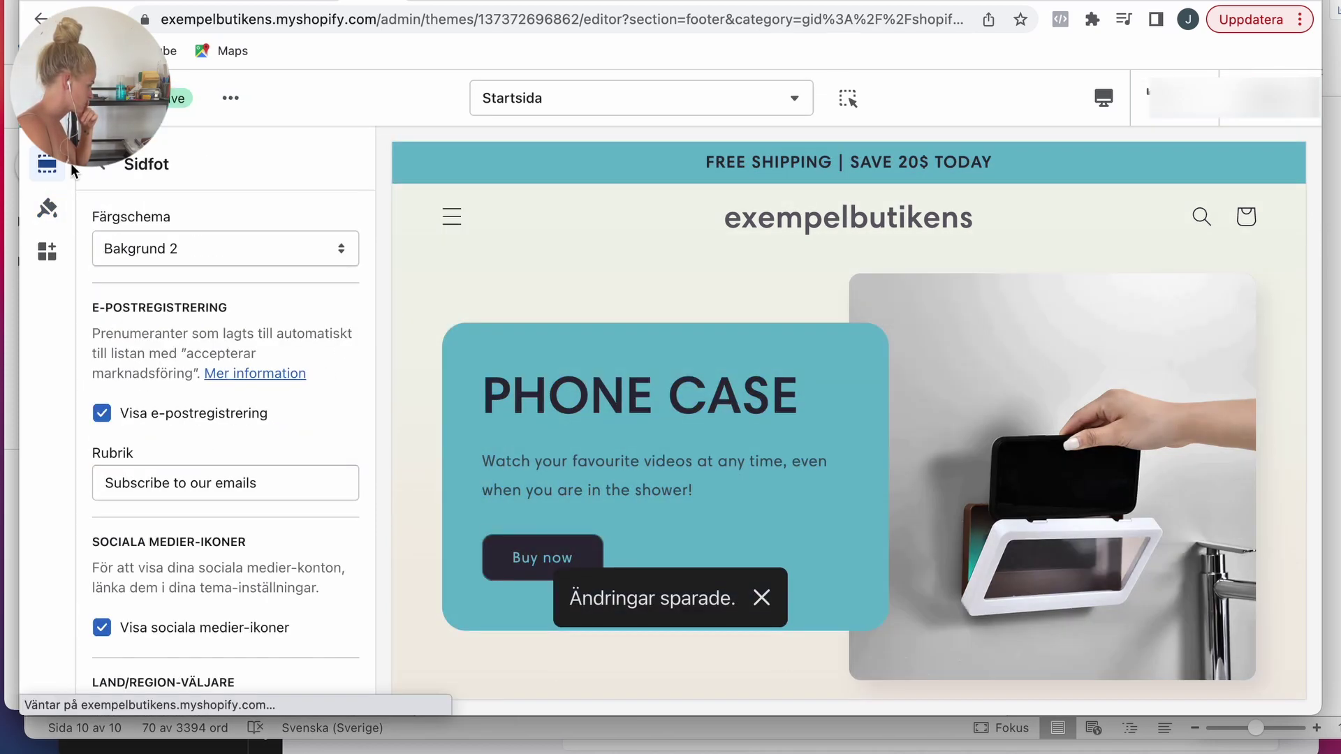
pyautogui.click(91, 165)
pyautogui.click(108, 243)
pyautogui.click(179, 437)
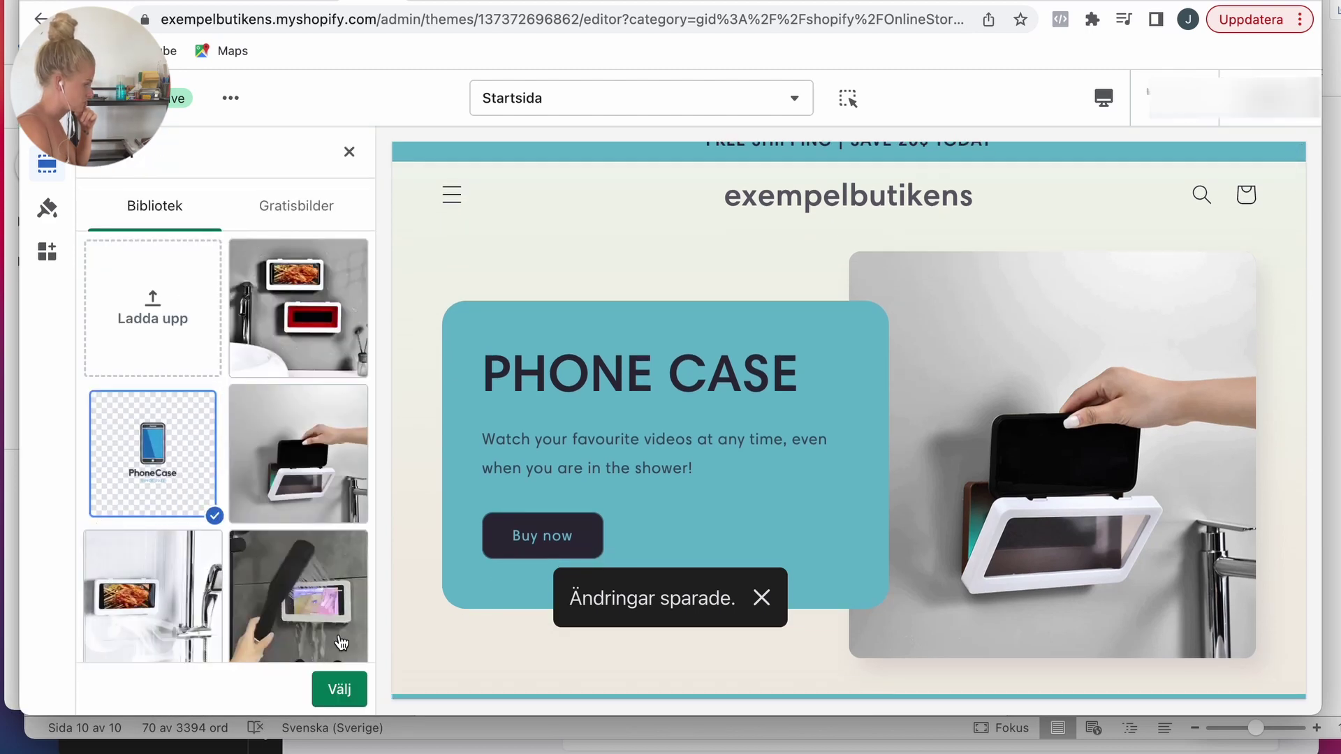
pyautogui.click(152, 453)
pyautogui.click(340, 689)
# Step: Choose the PhoneCase image as the store favicon in theme settings
pyautogui.click(47, 208)
pyautogui.scroll(-15, 218, 408)
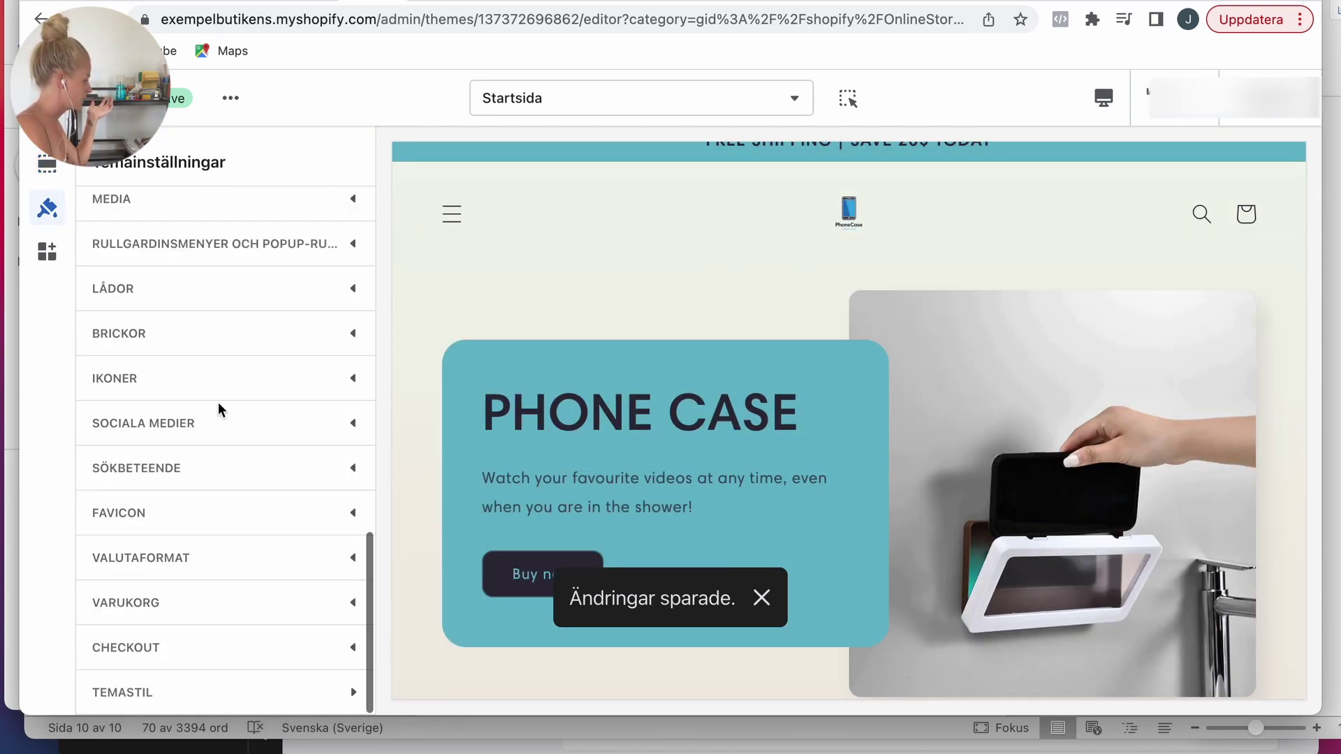
pyautogui.click(174, 510)
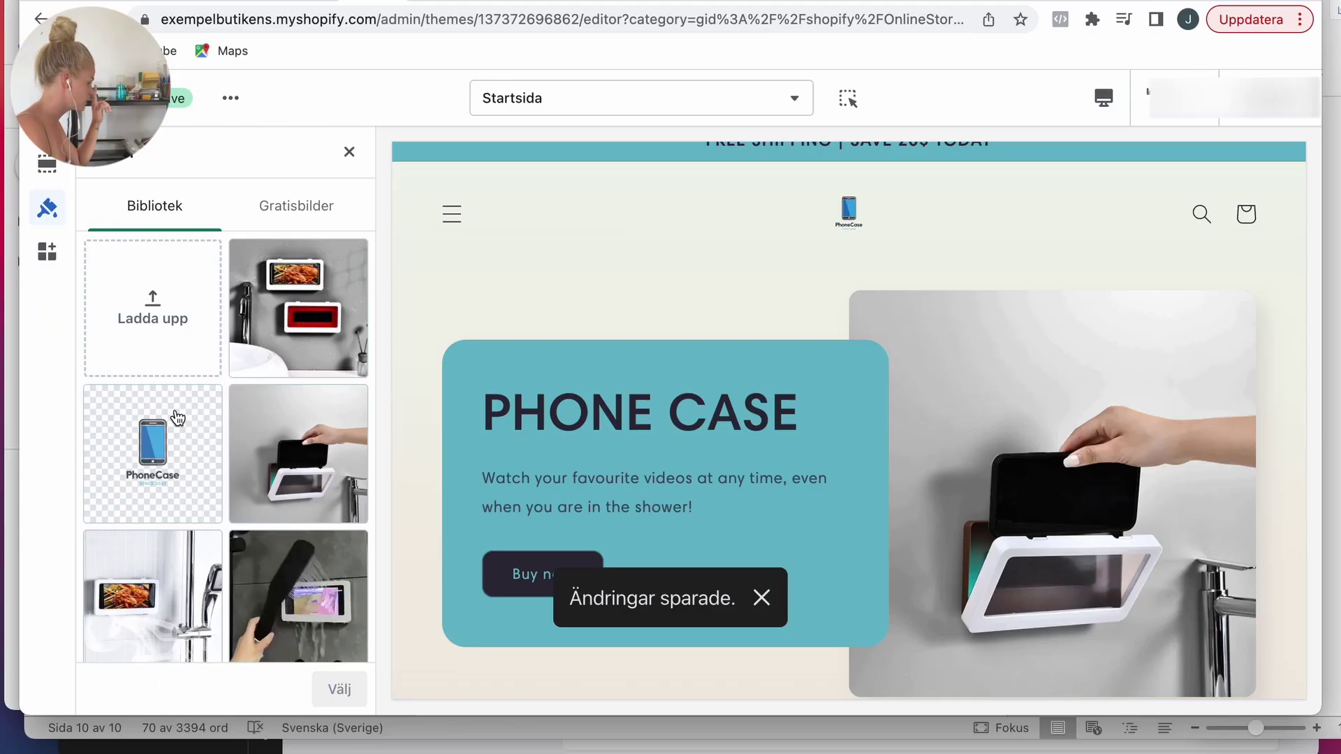
pyautogui.click(174, 422)
pyautogui.click(333, 689)
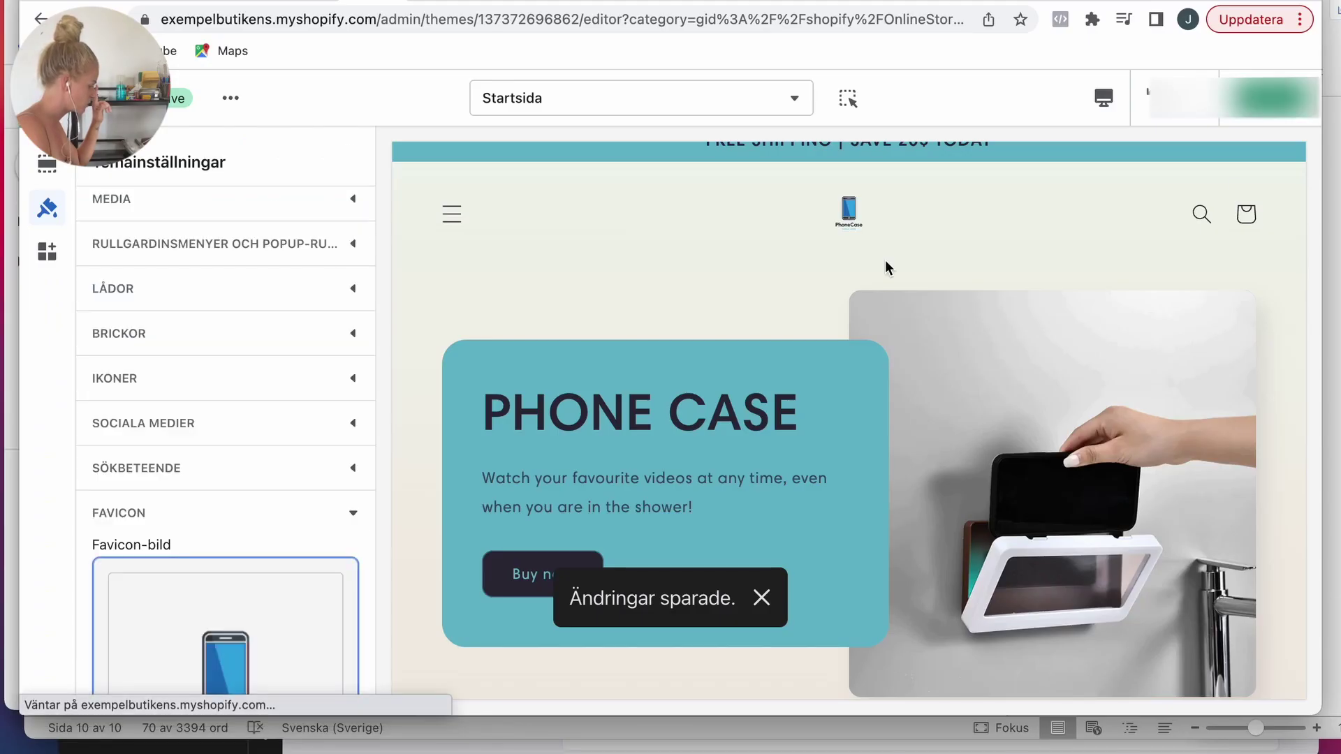
pyautogui.click(433, 2)
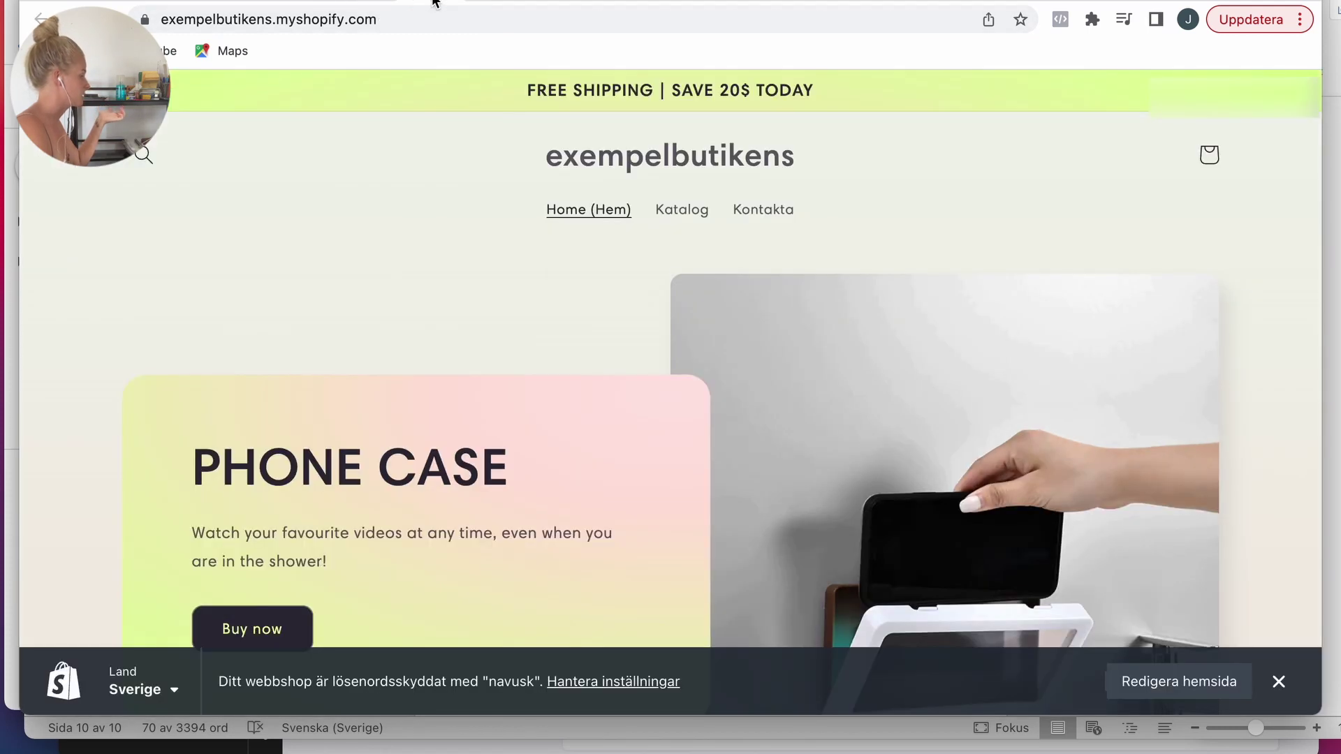
pyautogui.press('super+r')
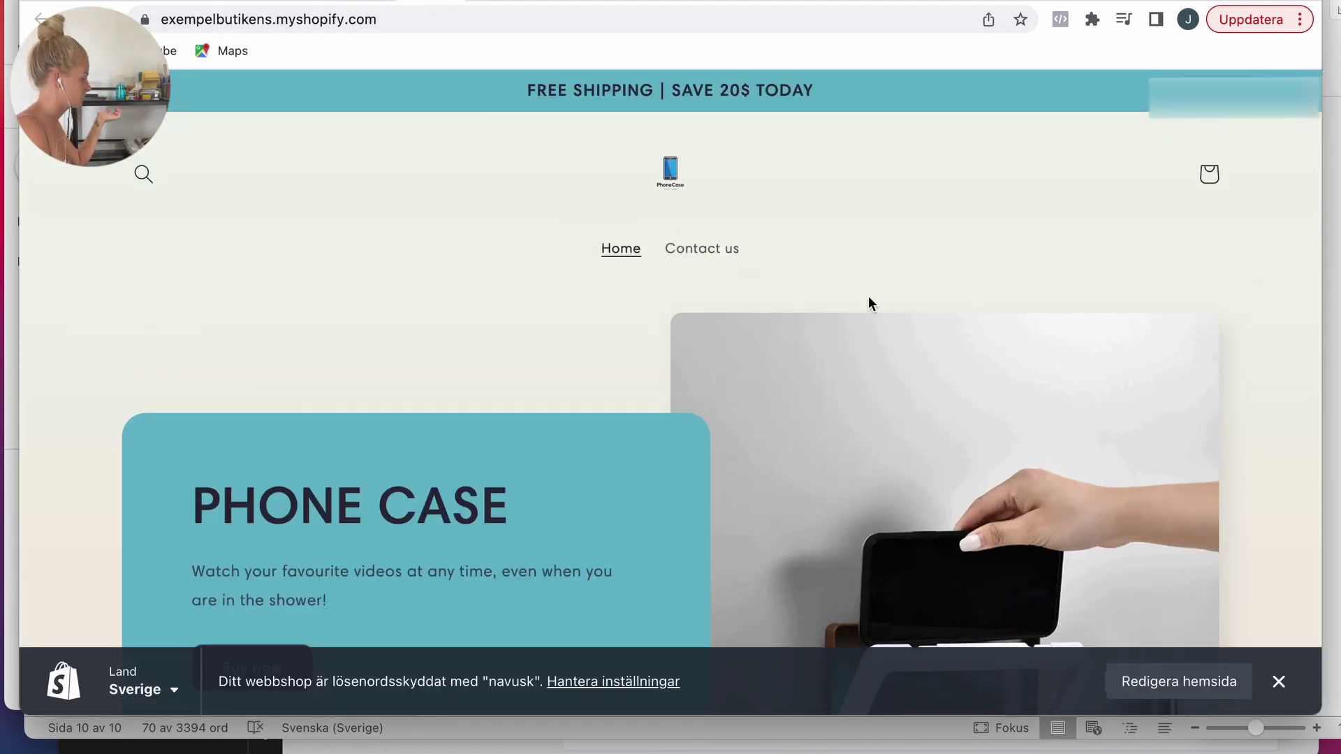
pyautogui.scroll(-20, 872, 312)
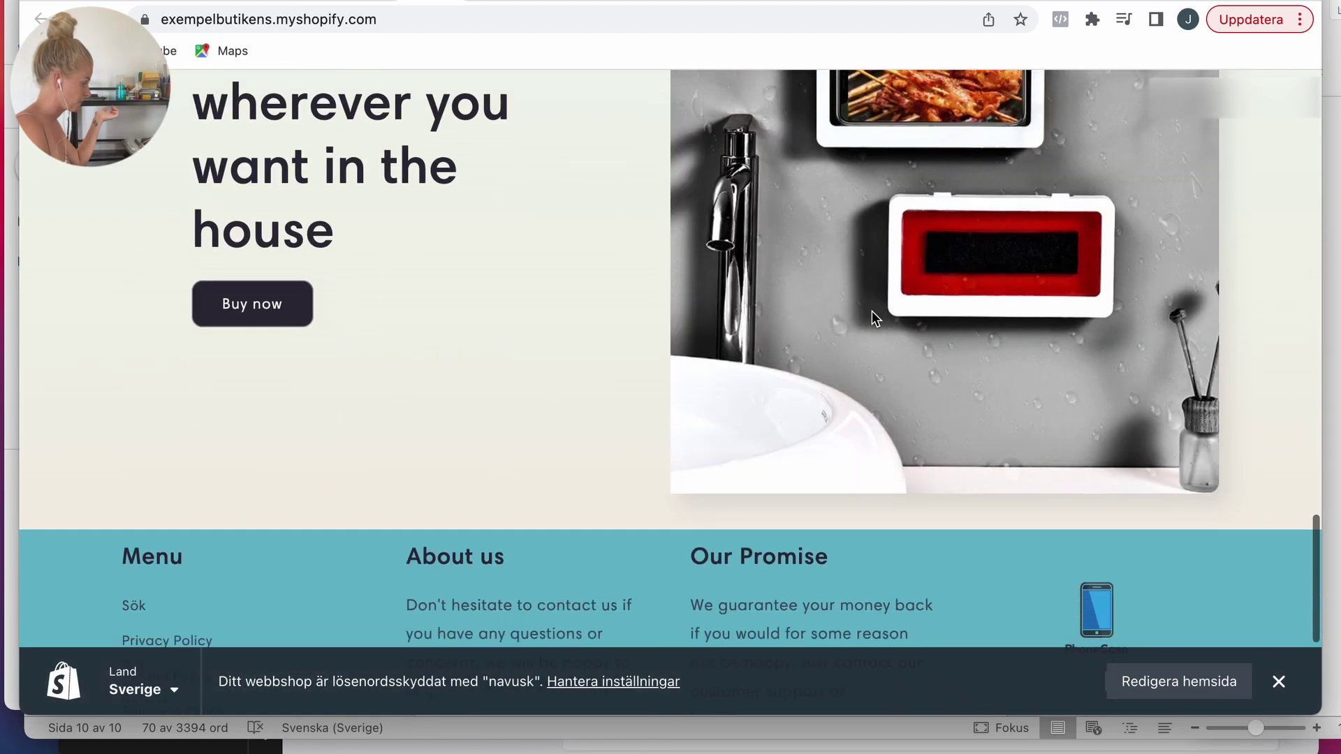
pyautogui.scroll(-5, 871, 311)
pyautogui.scroll(20, 871, 311)
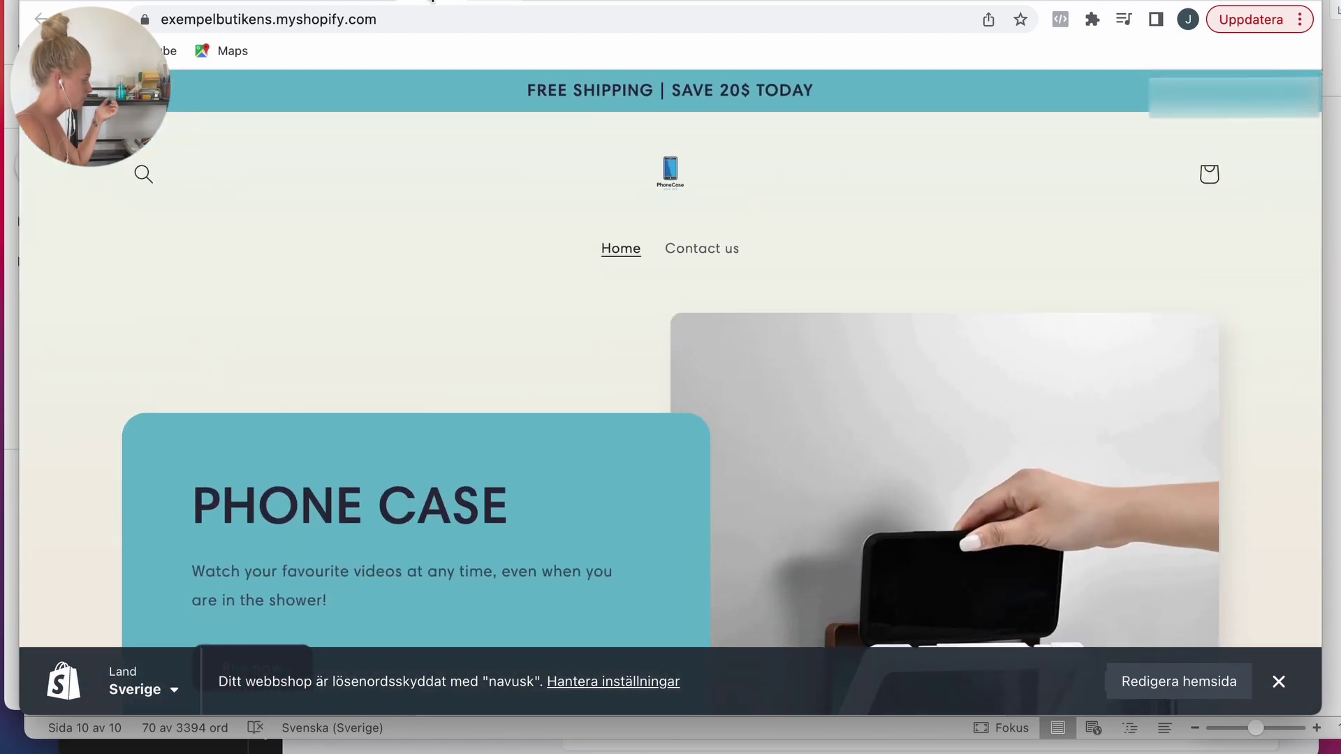
pyautogui.click(363, 1)
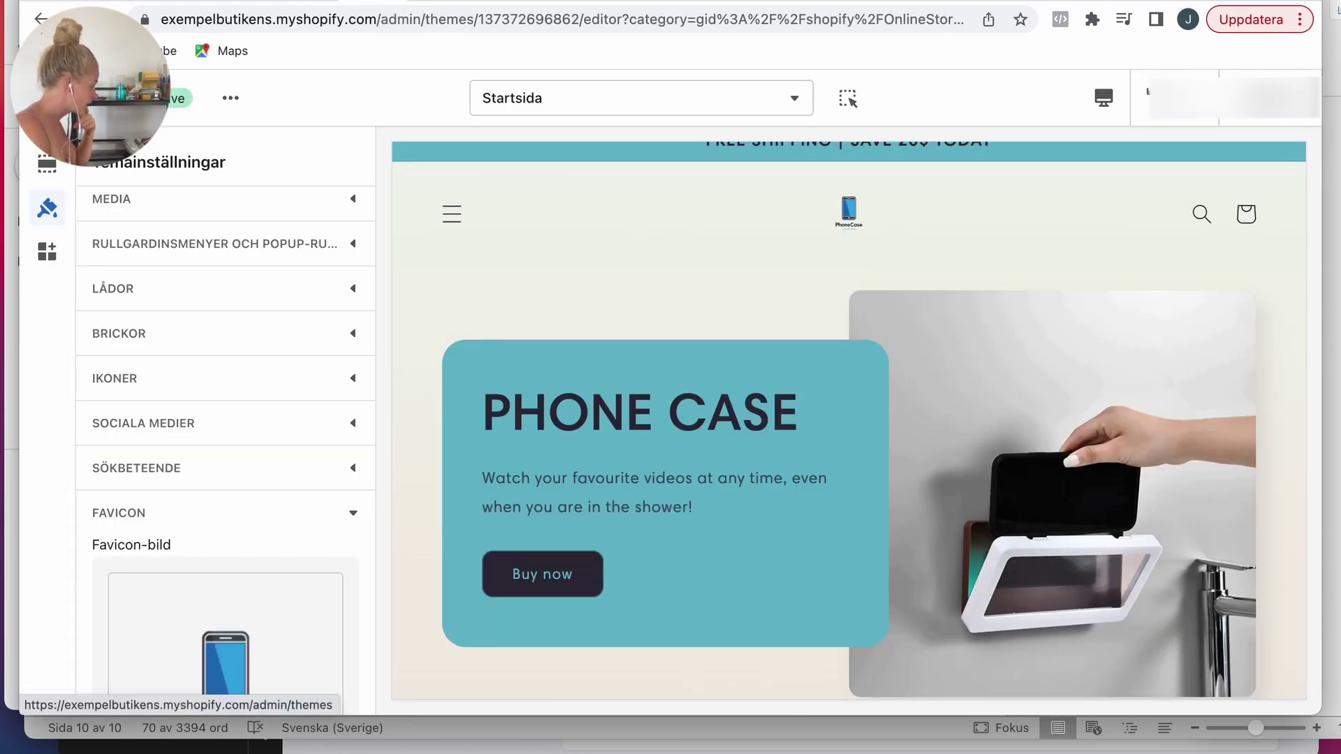
# Step: Search the apps for 'section store' and open the Section Store: Theme sections app page
pyautogui.click(38, 98)
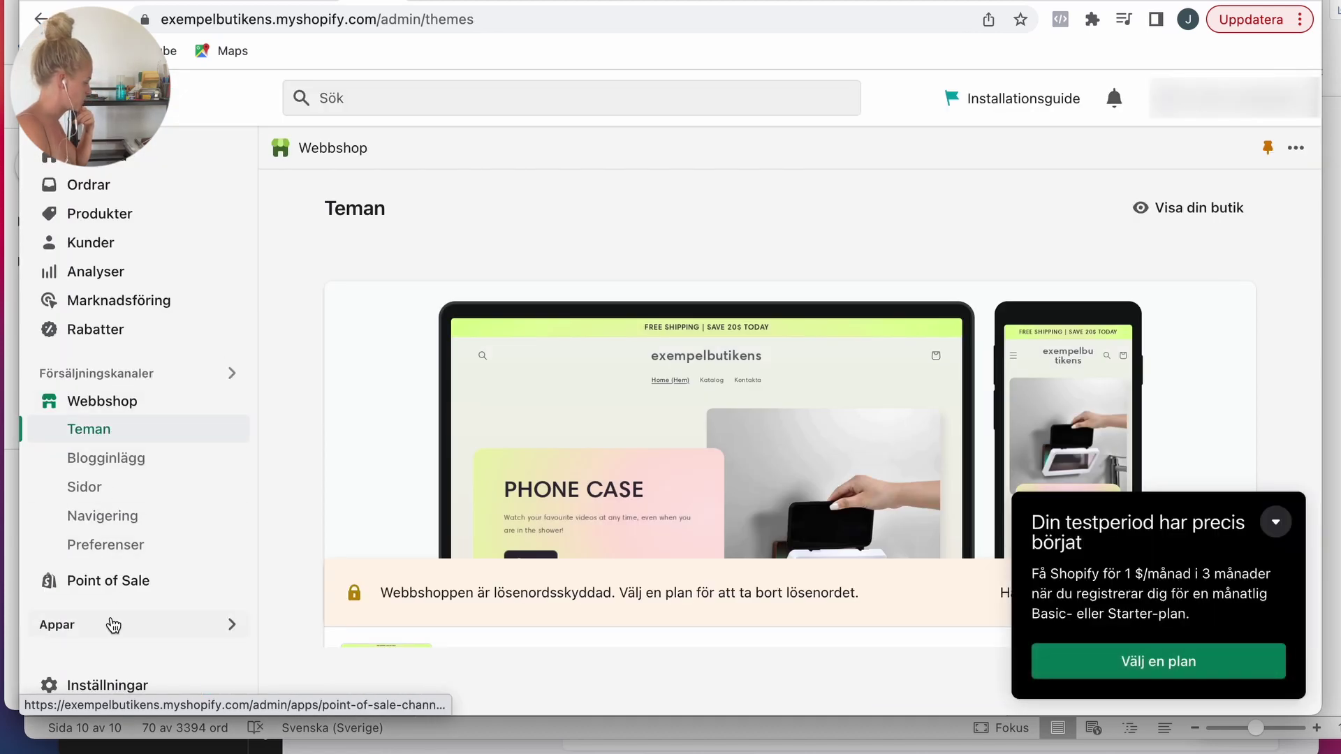
pyautogui.click(113, 625)
pyautogui.write('section')
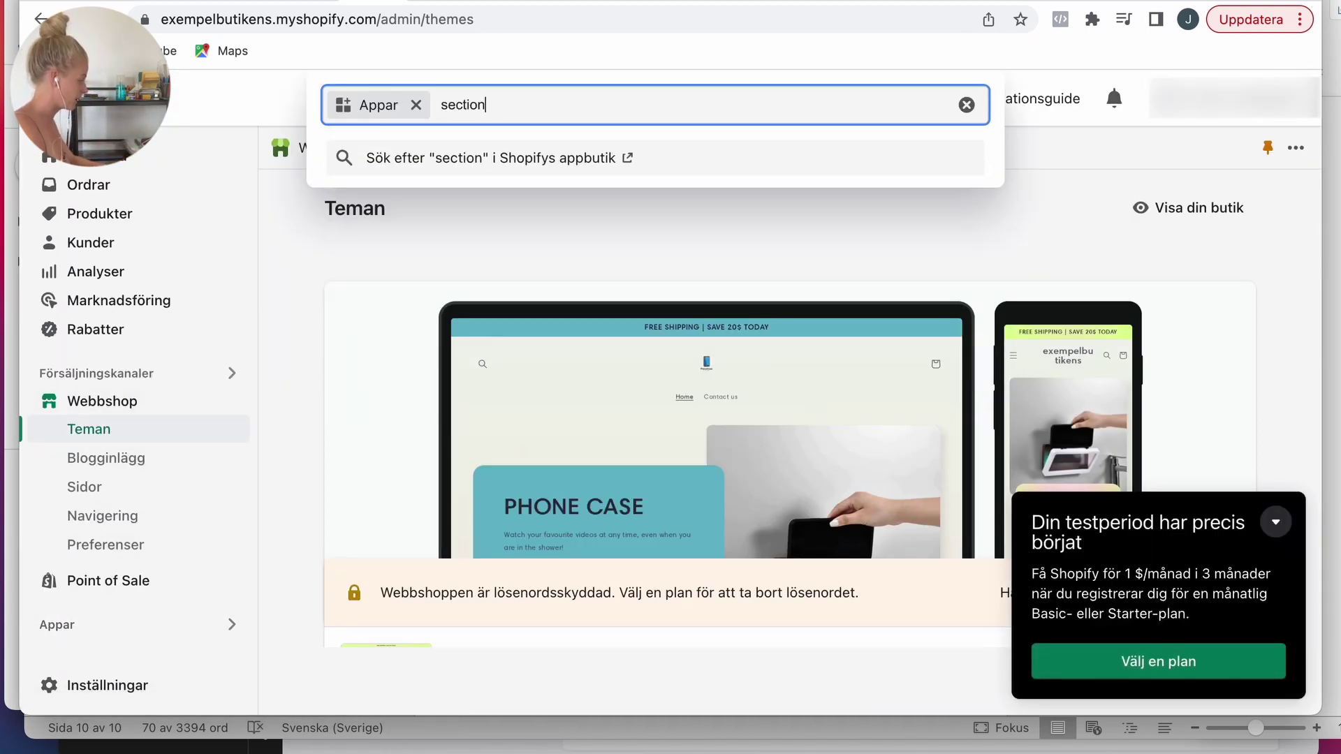
pyautogui.write(' store')
pyautogui.press('Return')
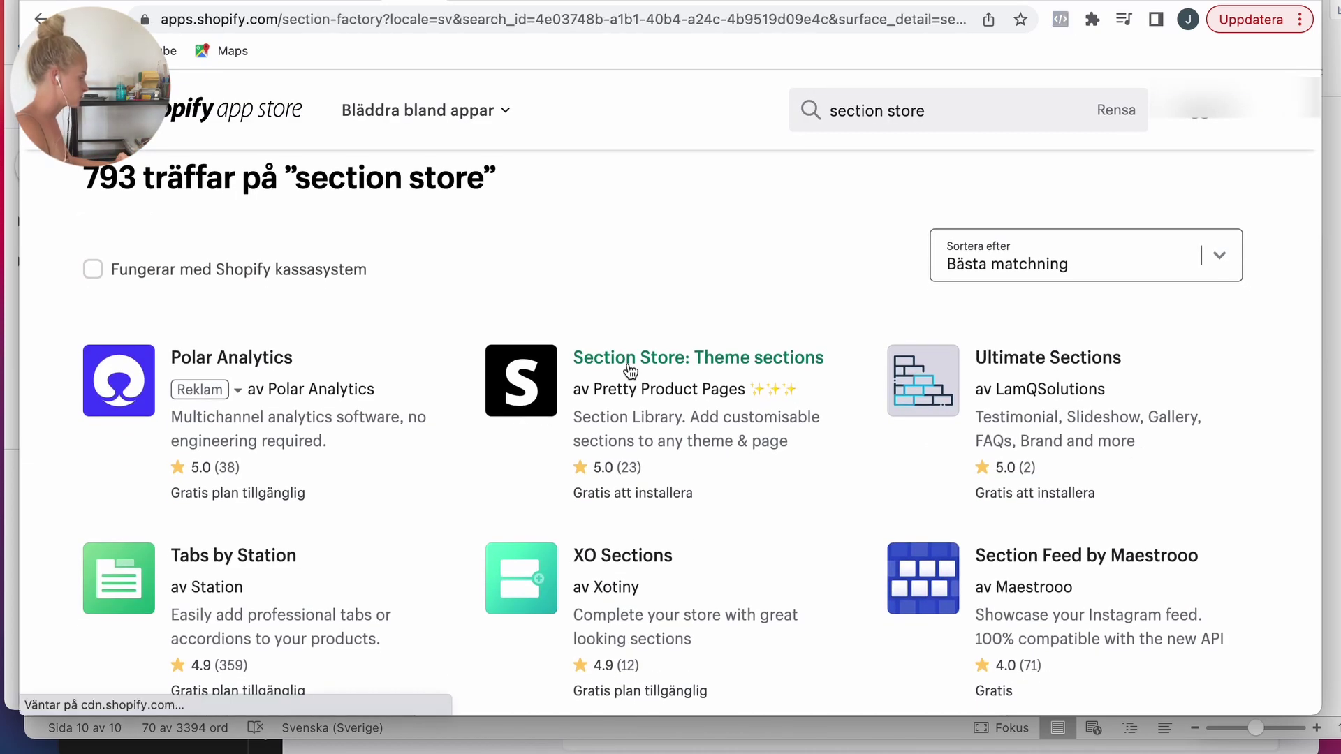
pyautogui.click(628, 370)
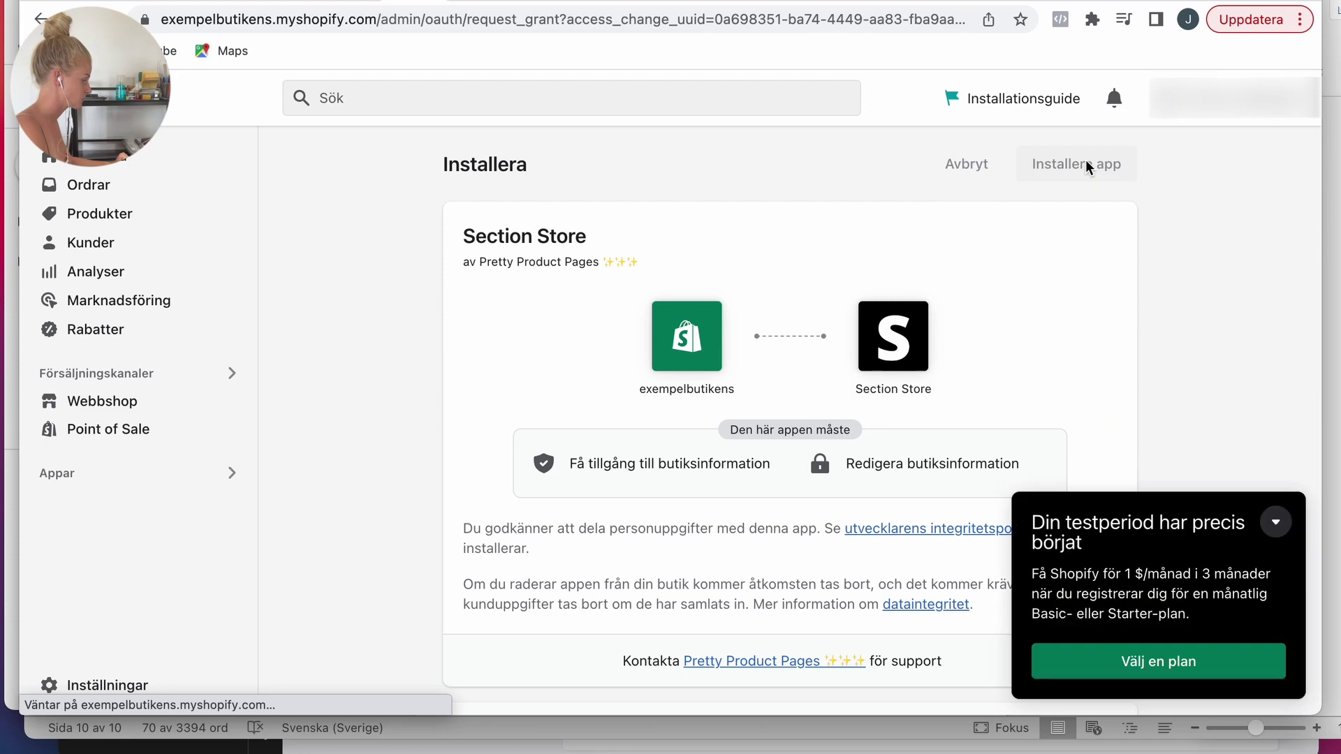
# Step: Add the Section Store app and browse to its catalogue of available sections
pyautogui.click(1085, 161)
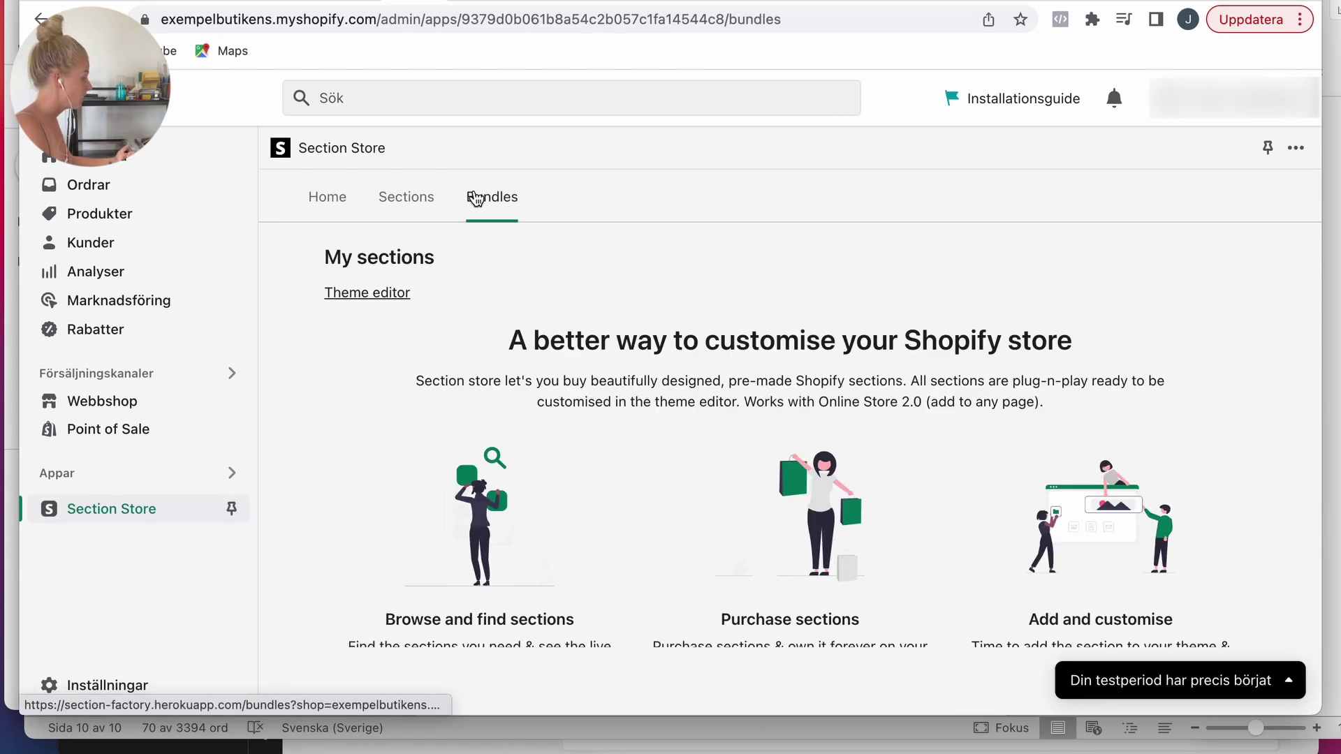
pyautogui.click(475, 199)
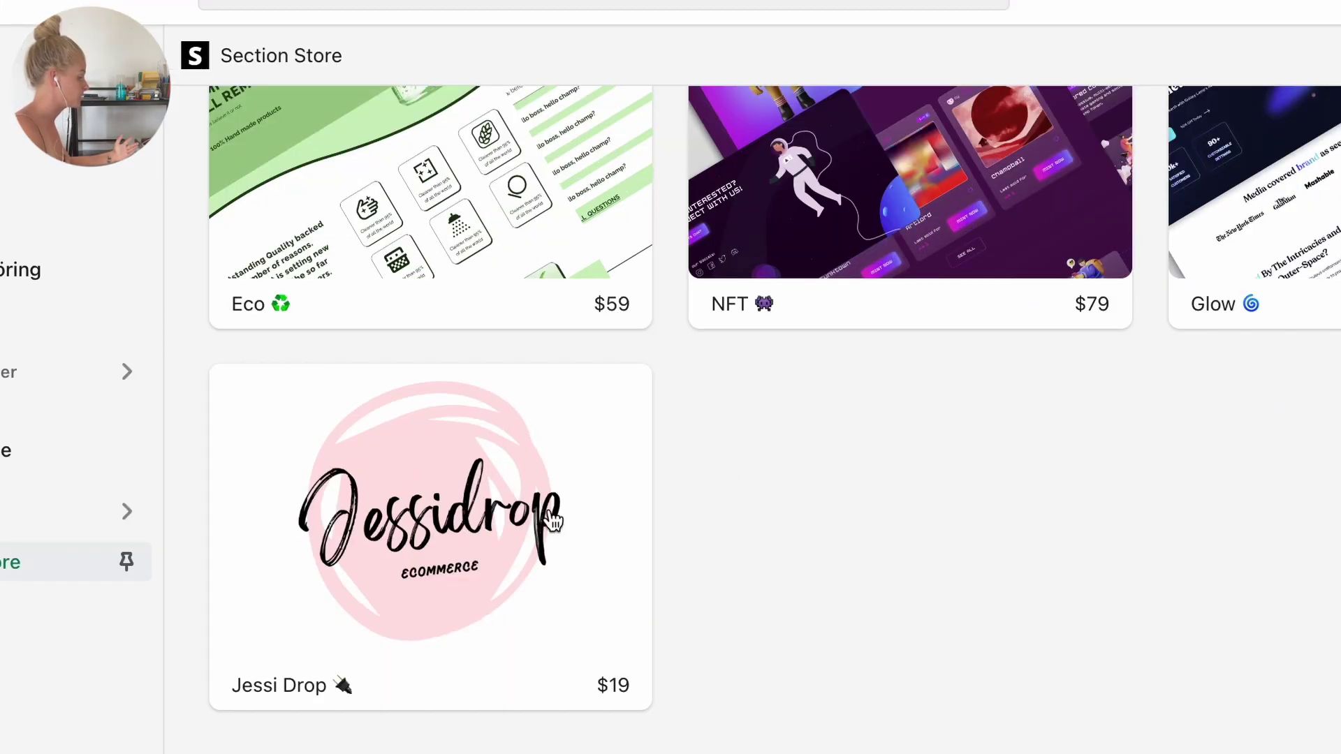
pyautogui.scroll(4, 730, 562)
pyautogui.click(353, 142)
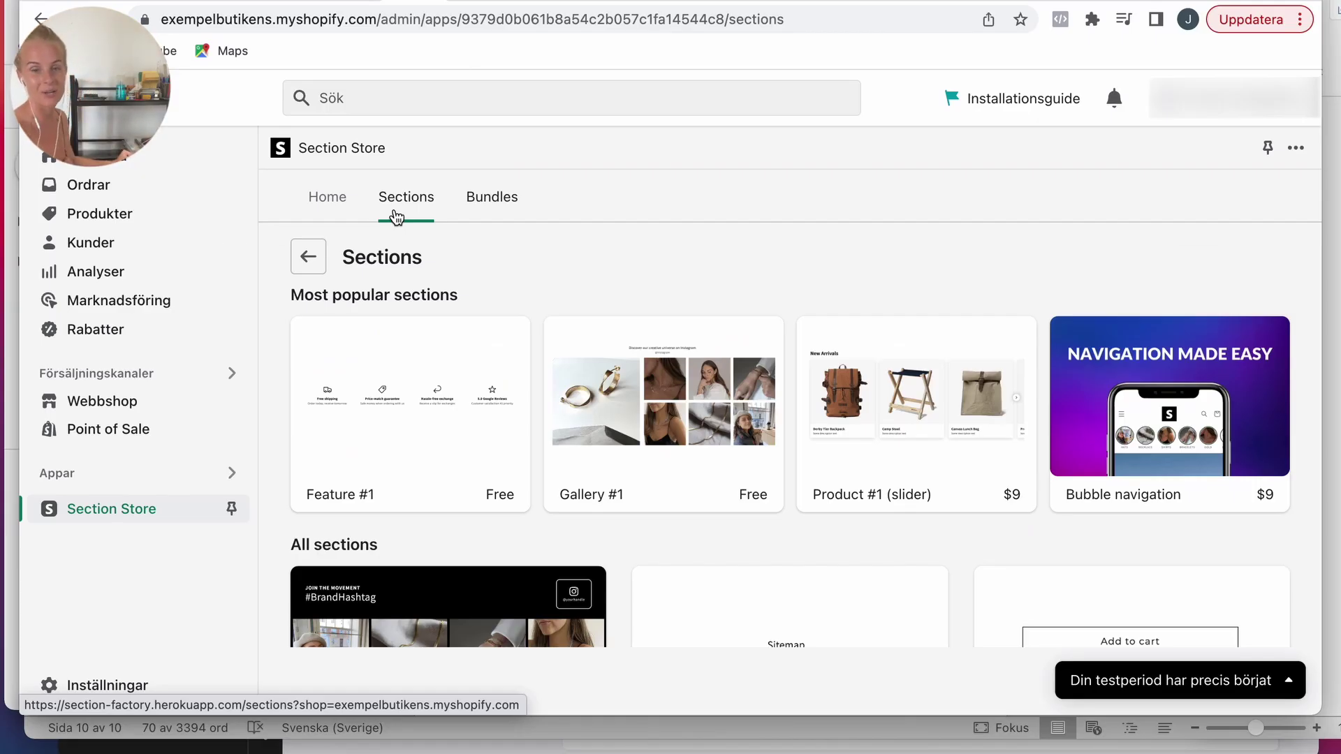
pyautogui.click(318, 206)
pyautogui.click(406, 197)
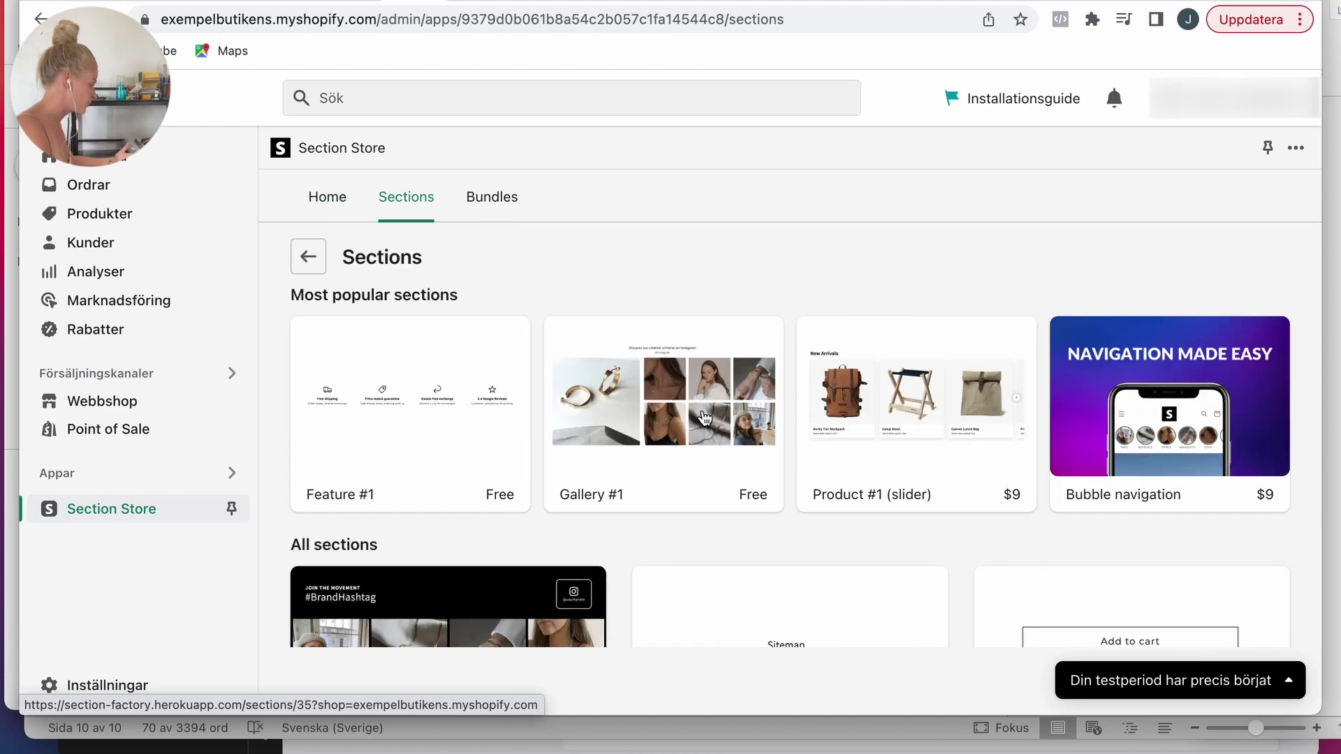
pyautogui.scroll(-2, 705, 417)
# Step: Get the free Feature #1 and FAQ #1 sections and view their compatible themes
pyautogui.click(432, 307)
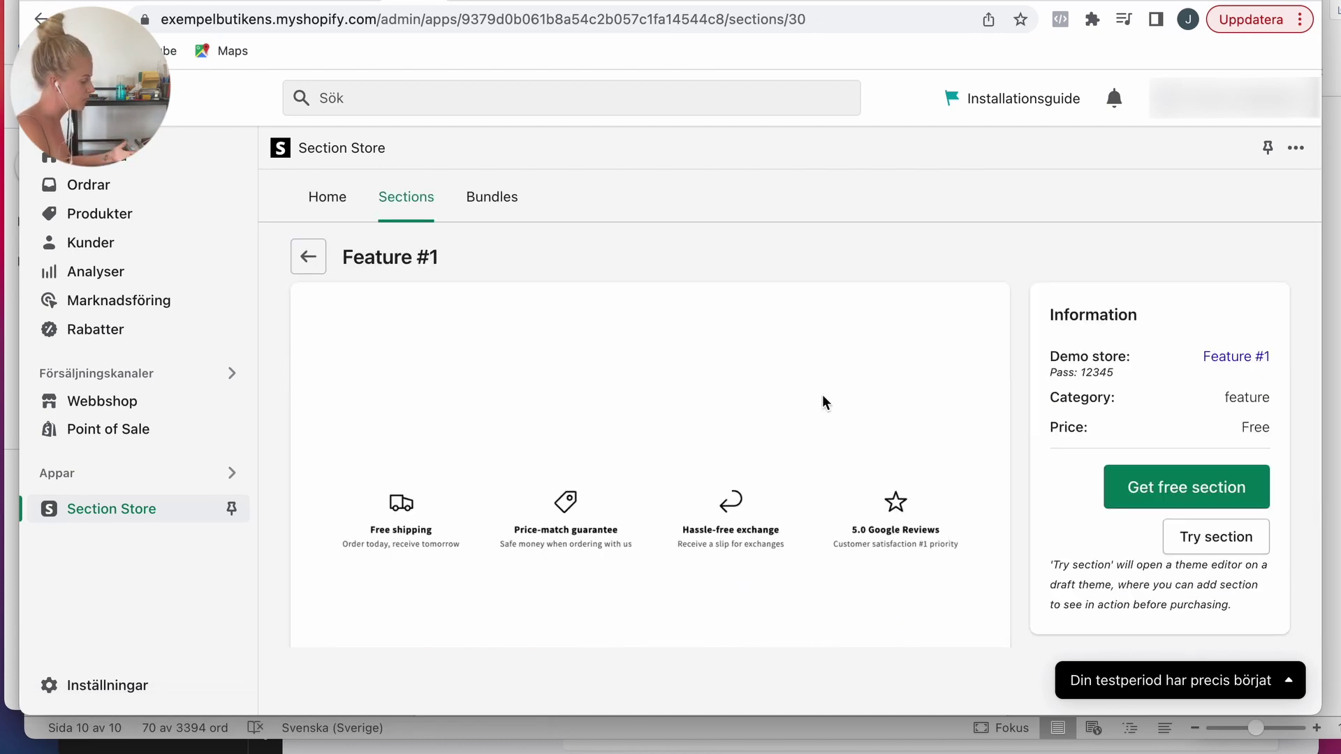
pyautogui.click(1127, 474)
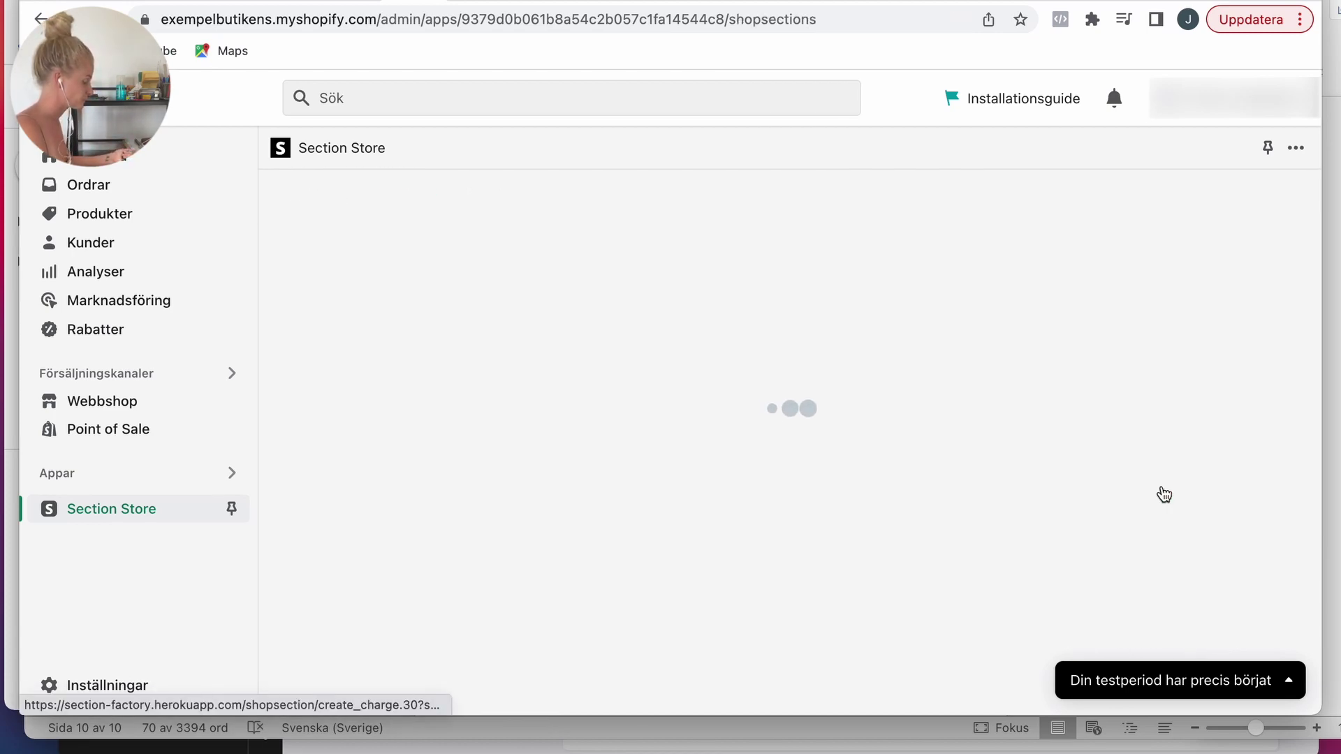
pyautogui.click(1148, 349)
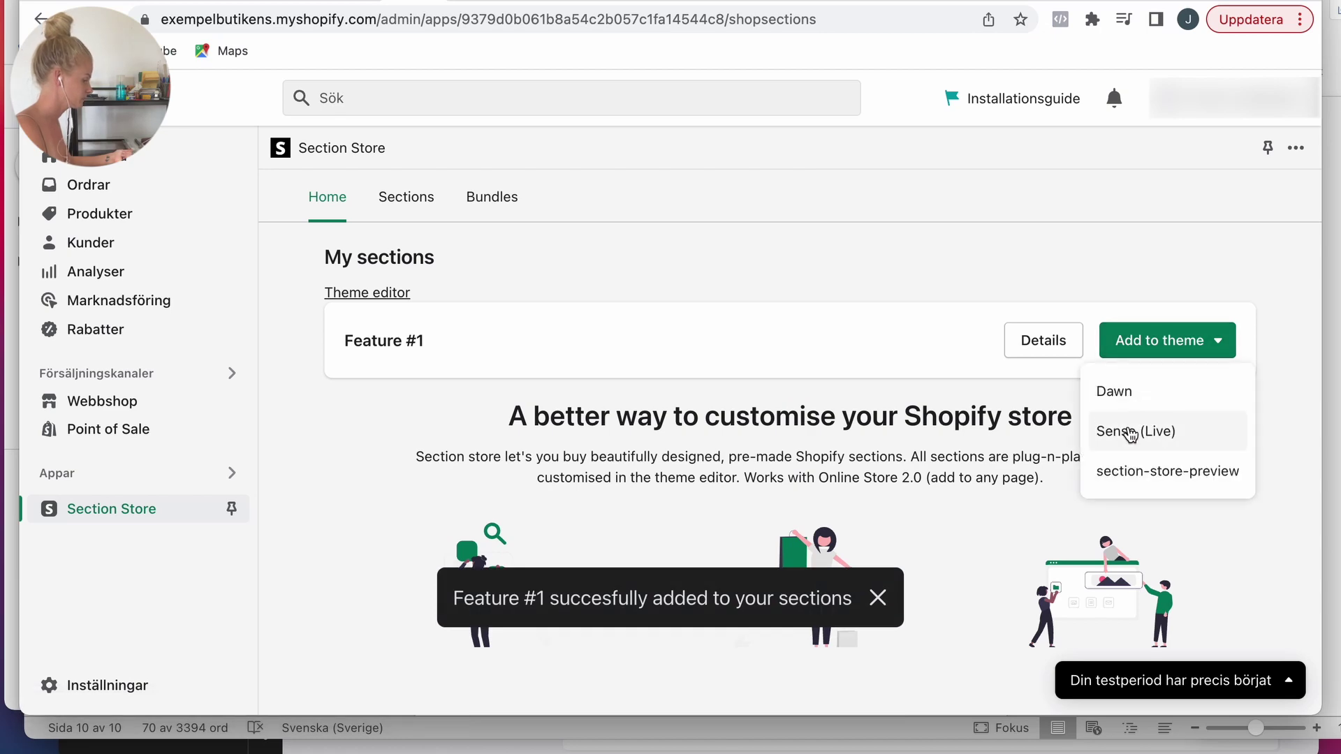
pyautogui.click(412, 202)
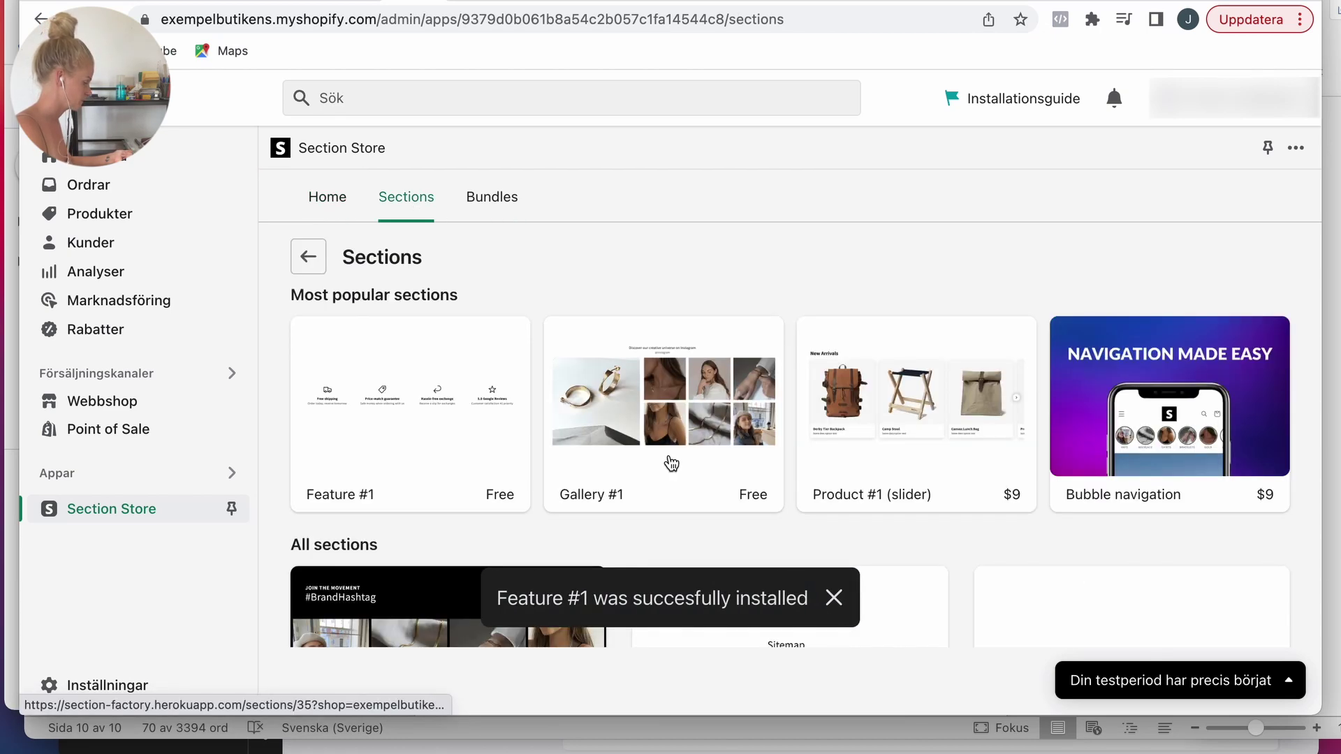
pyautogui.scroll(-5, 907, 384)
pyautogui.click(1002, 331)
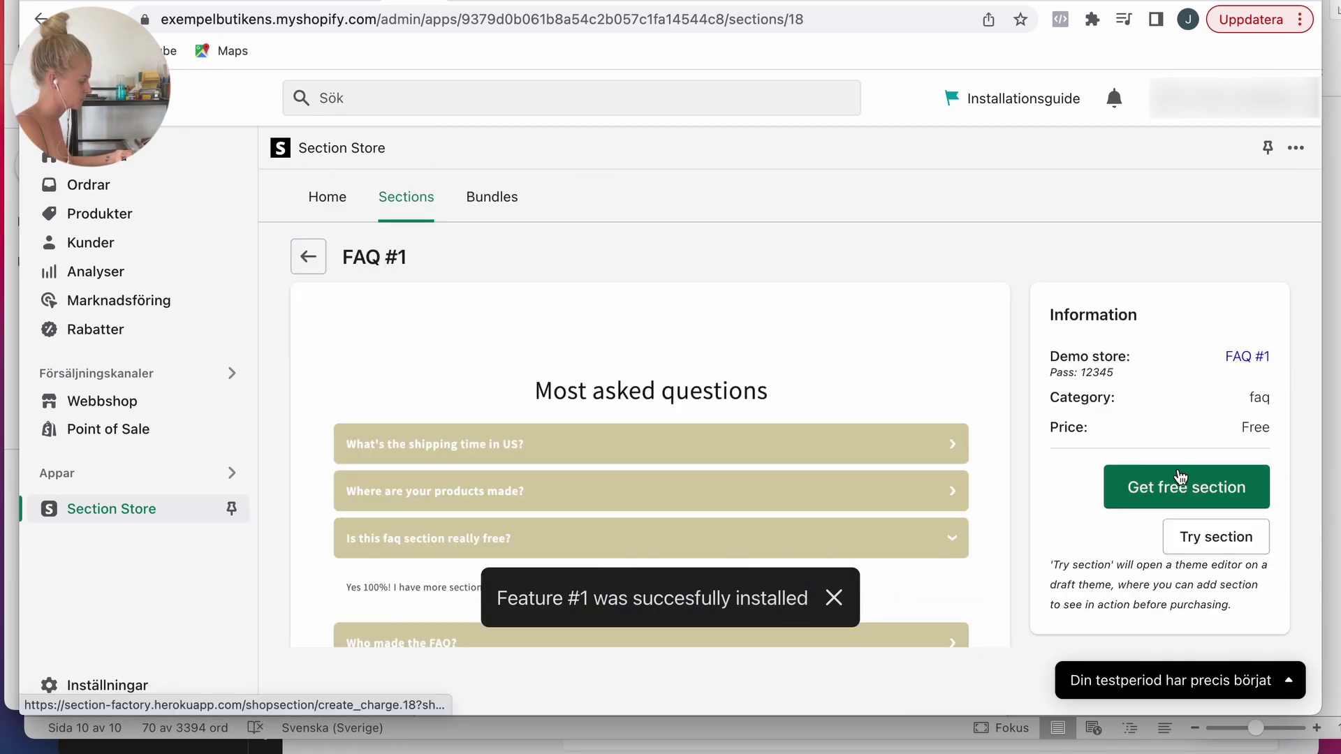
pyautogui.click(1180, 477)
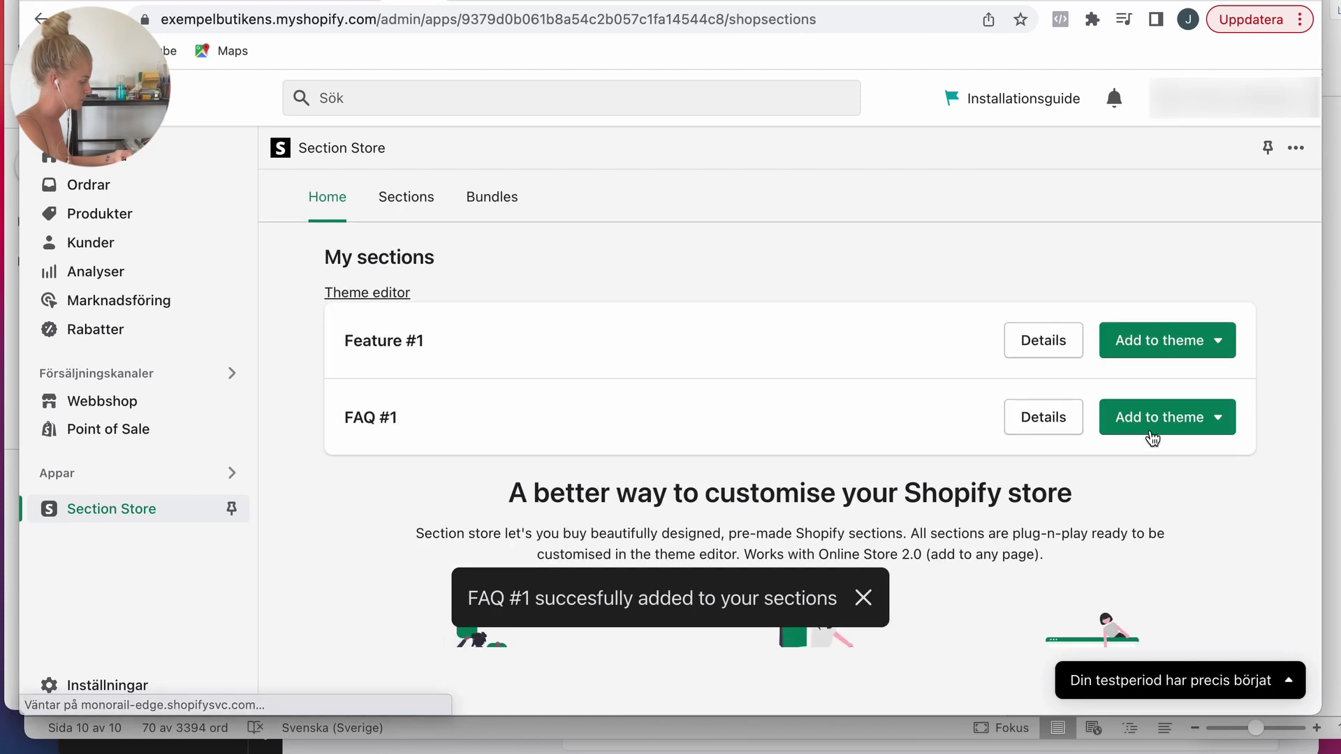
pyautogui.click(1142, 423)
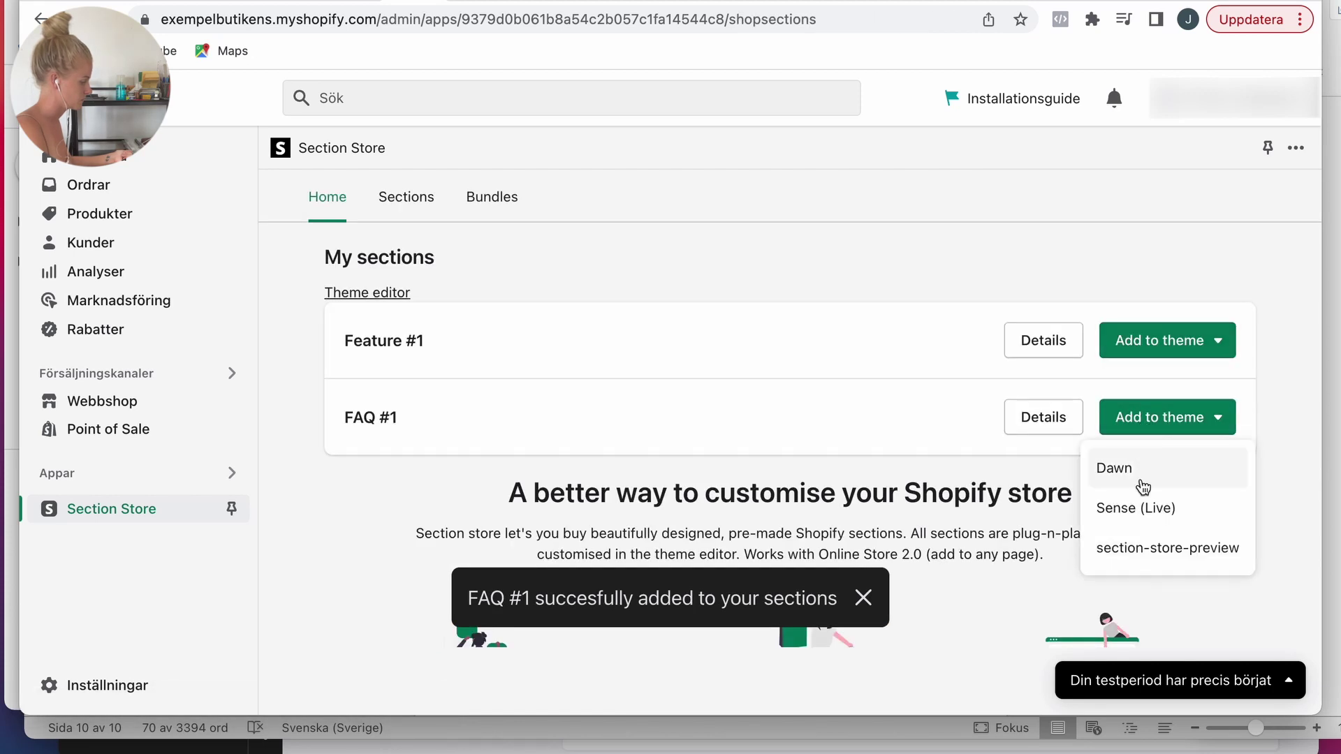
# Step: Customise the live Sense theme and add a Faq section to the home page
pyautogui.click(106, 401)
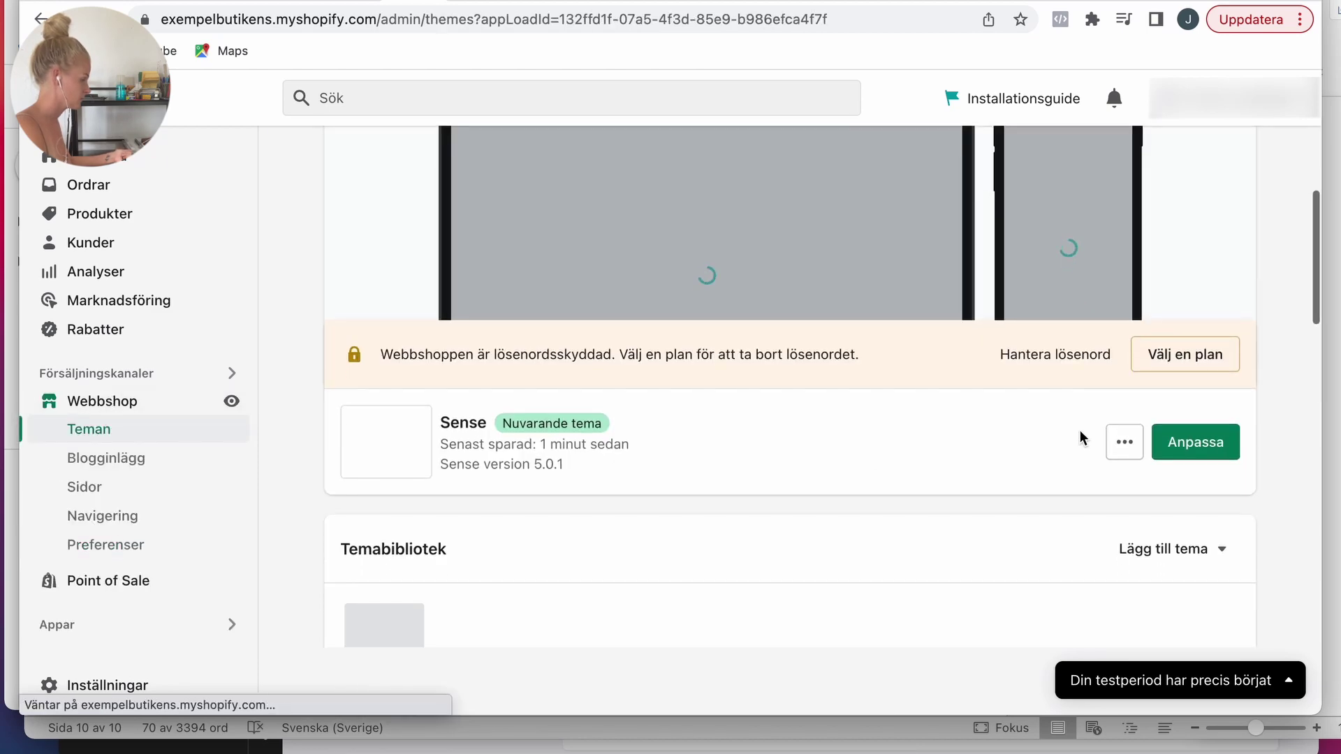
pyautogui.click(1191, 441)
pyautogui.click(183, 649)
pyautogui.scroll(-2, 458, 554)
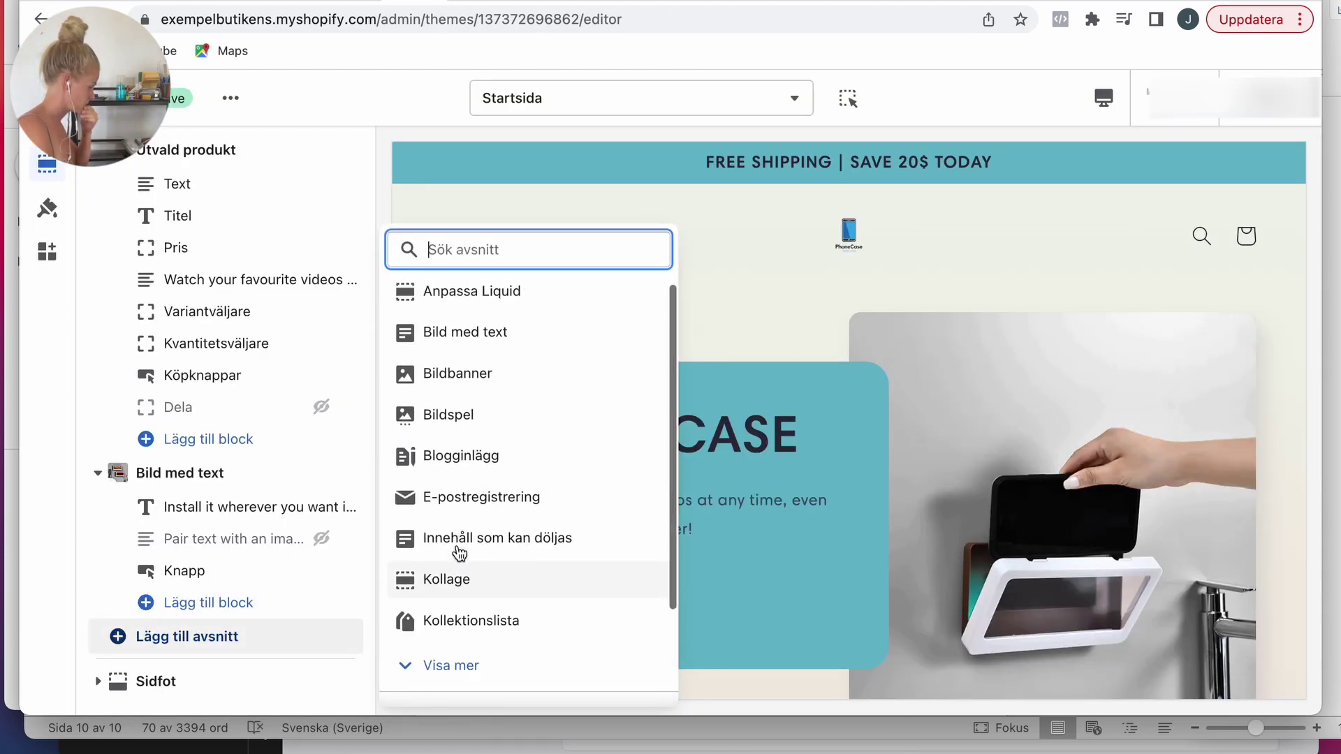
pyautogui.scroll(2, 463, 398)
pyautogui.click(438, 338)
# Step: Add the SS - Feature #1 section and move it below Bild med text
pyautogui.click(171, 632)
pyautogui.scroll(-2, 548, 481)
pyautogui.click(461, 534)
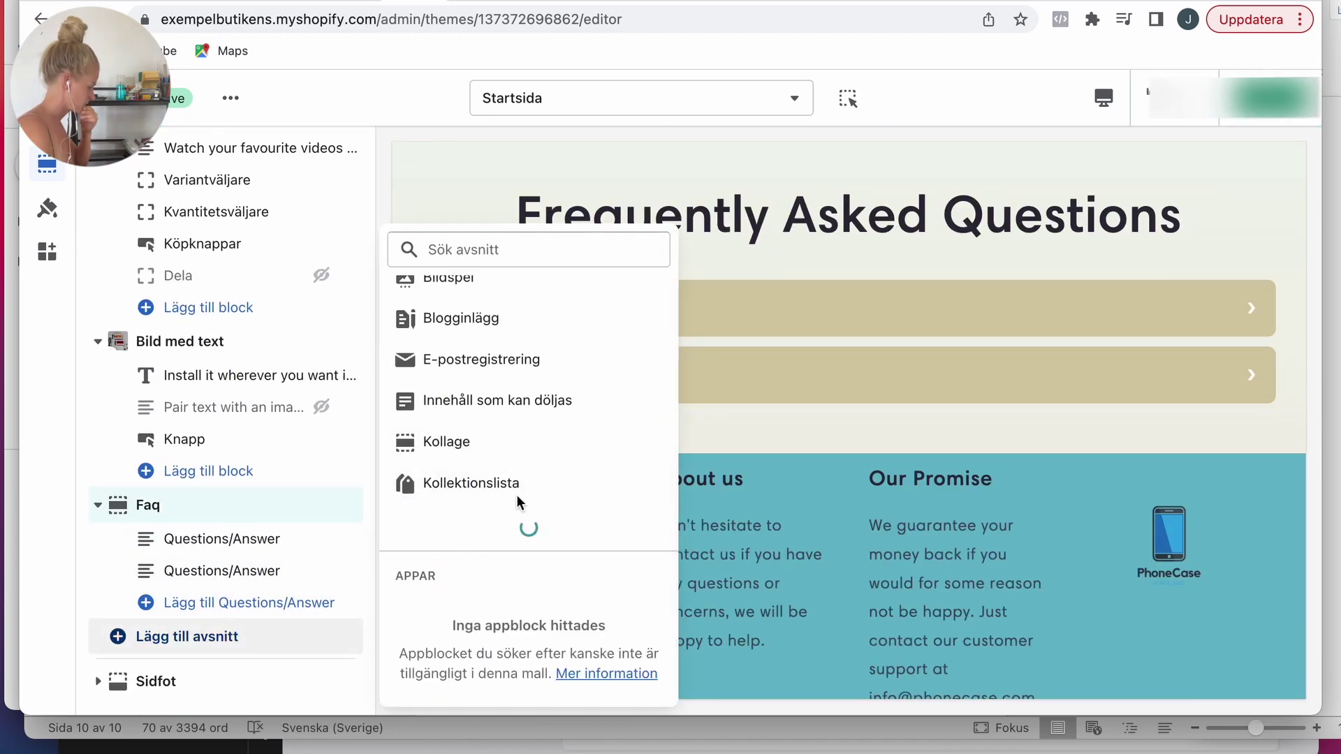
pyautogui.scroll(-4, 517, 499)
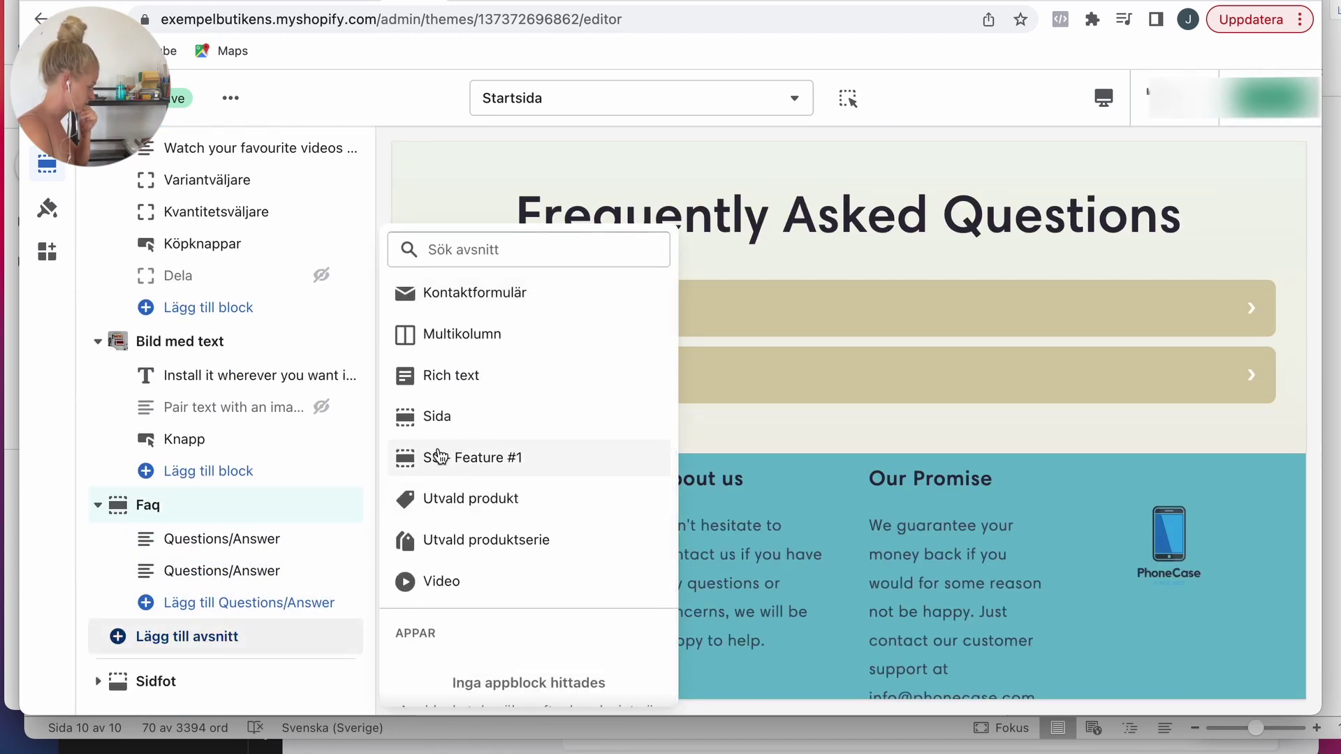
pyautogui.click(466, 459)
pyautogui.click(146, 485)
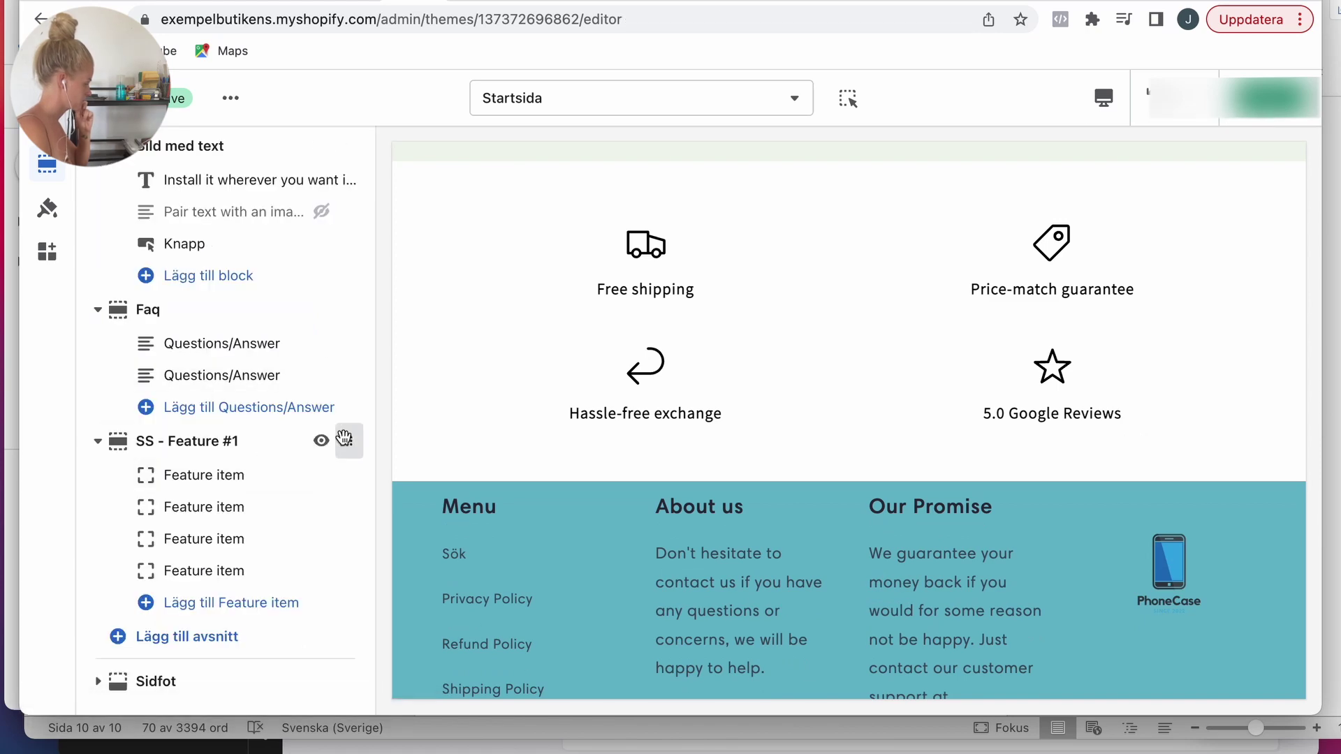
pyautogui.moveTo(345, 442); pyautogui.dragTo(363, 452)
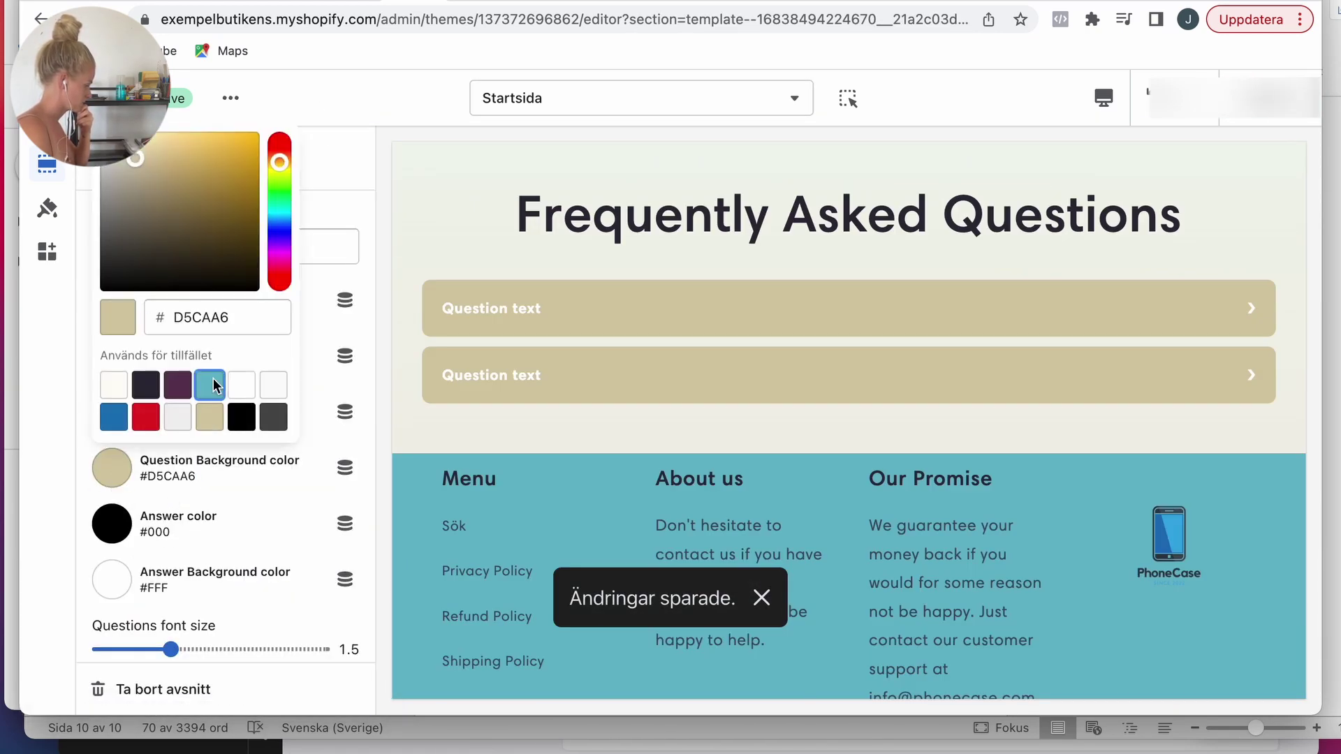
# Step: Give the Faq section teal #68B8C9 question bars and the heading 'FAQ'
pyautogui.click(112, 467)
pyautogui.click(149, 293)
pyautogui.tripleClick(132, 246)
pyautogui.write('FA')
pyautogui.click(102, 165)
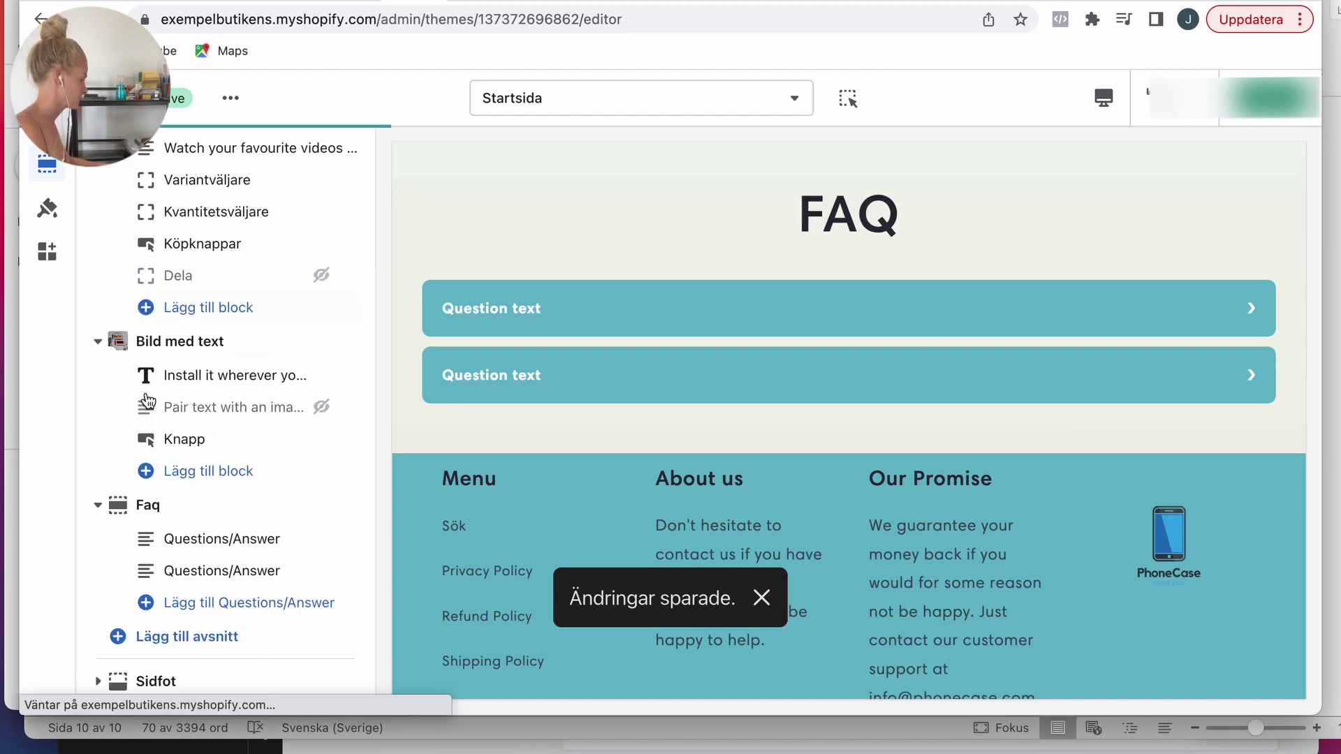
# Step: Write the questions 'When do I get my product?' and 'How do I install it?' with answers
pyautogui.click(171, 538)
pyautogui.write('ro')
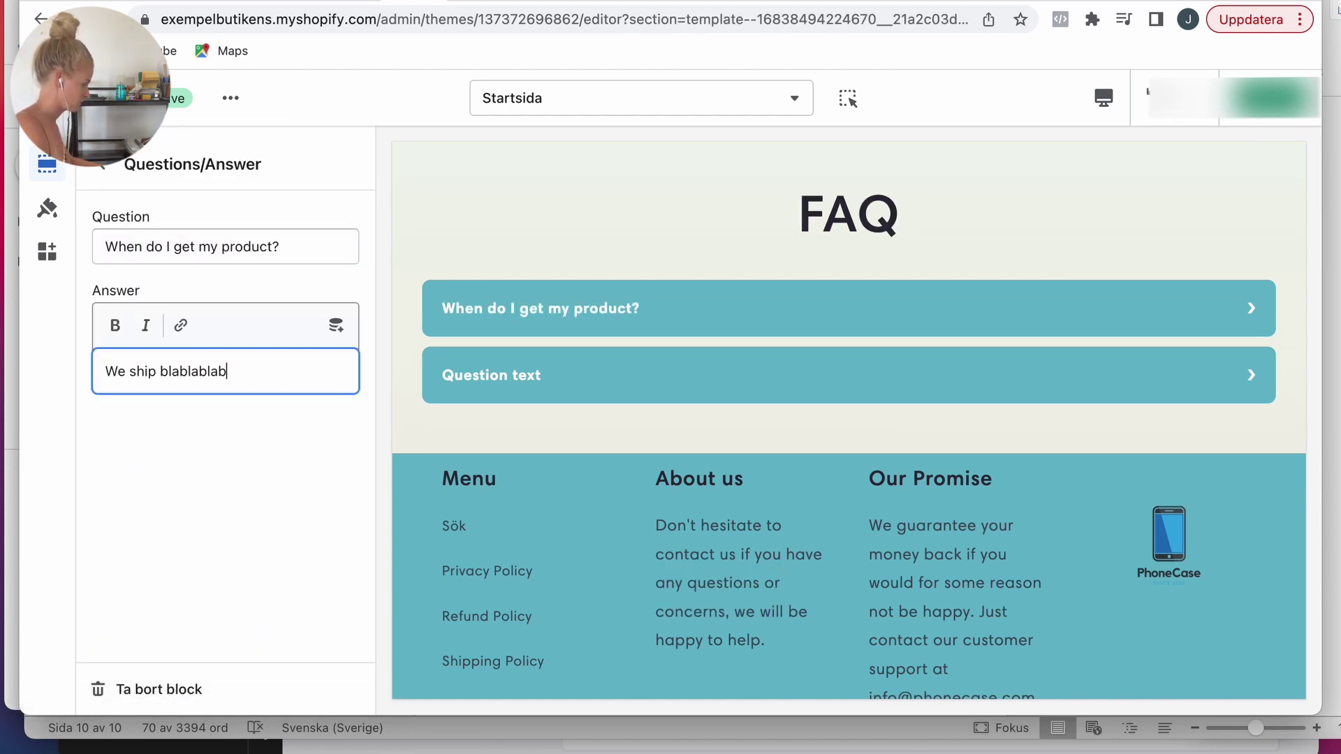
pyautogui.click(101, 165)
pyautogui.click(170, 566)
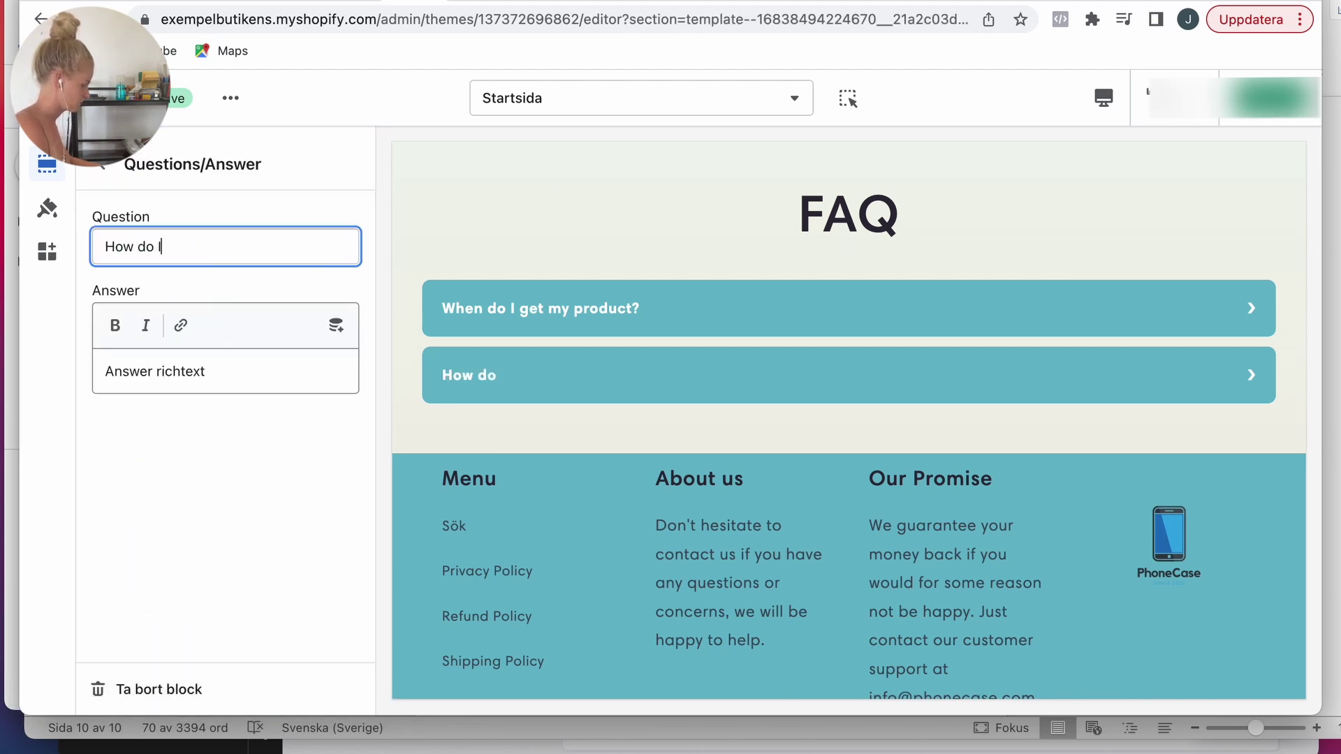
pyautogui.click(210, 371)
pyautogui.write('You install it blablablaa')
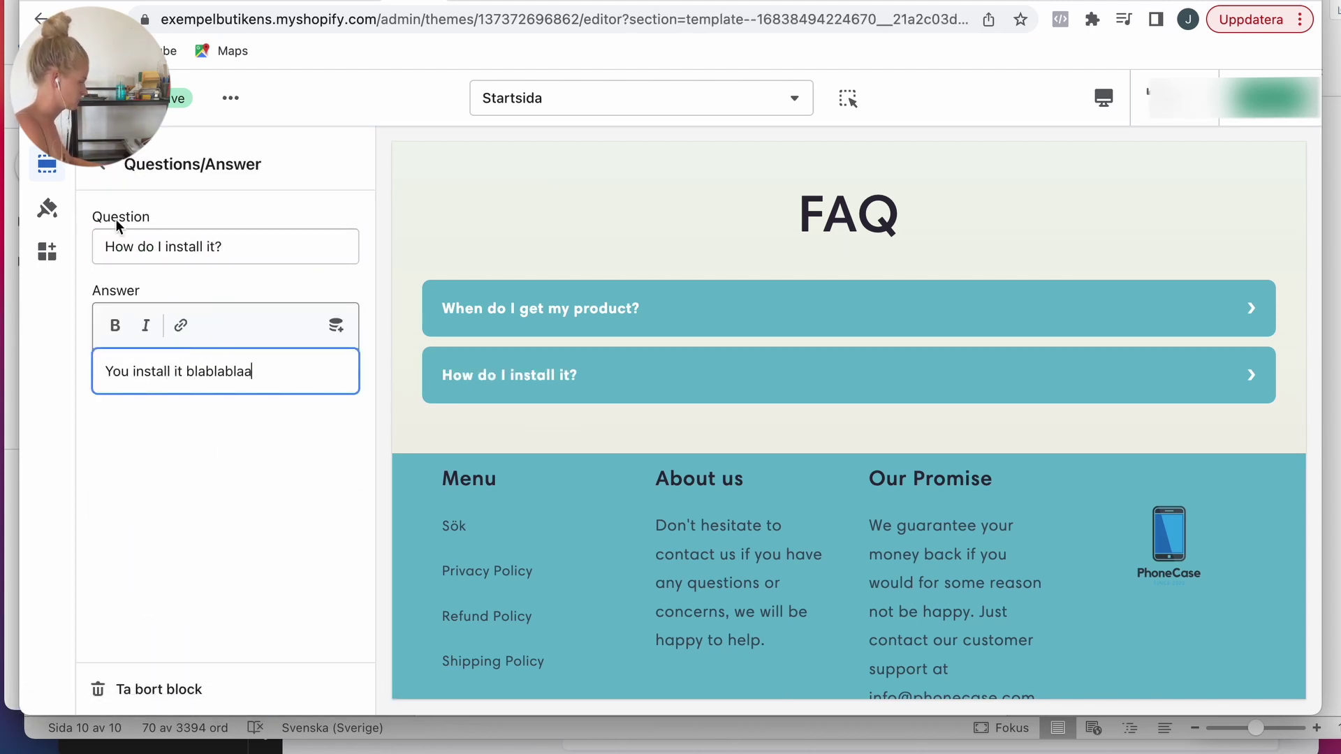
pyautogui.click(101, 164)
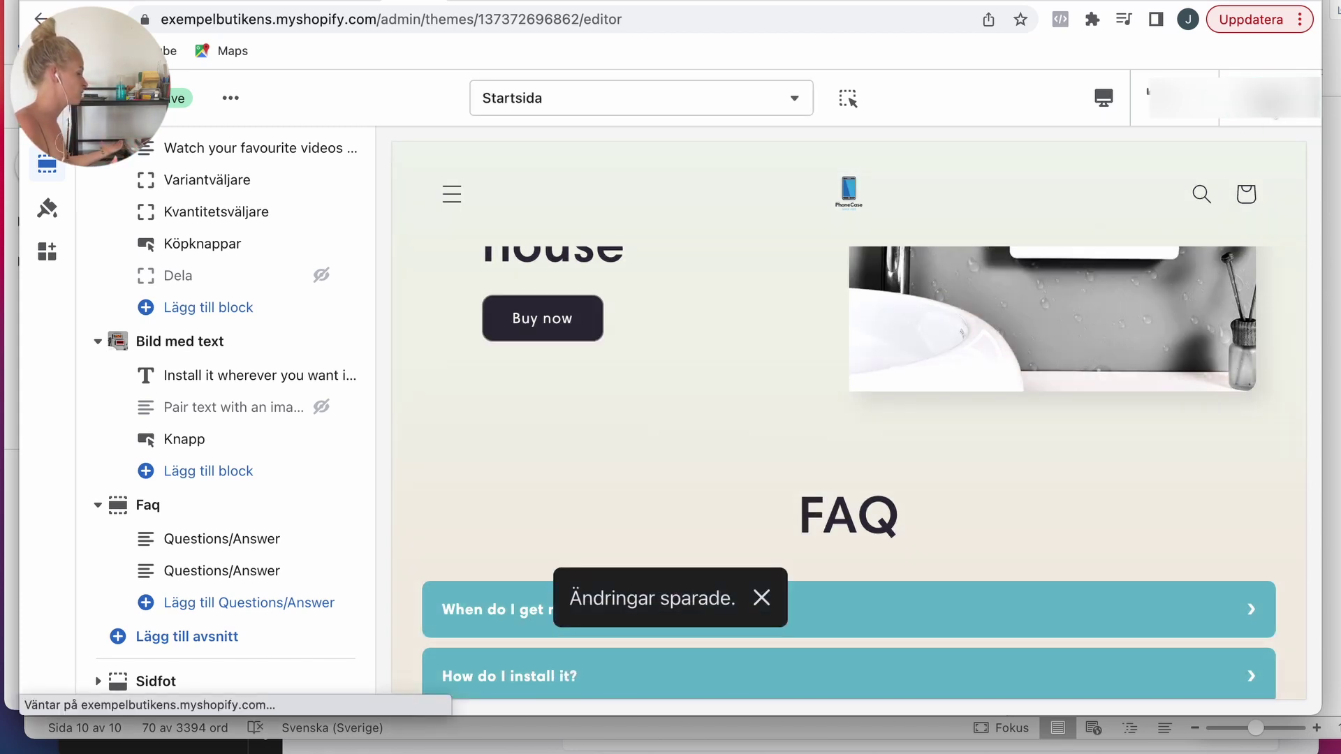
# Step: Load the storefront URL and scroll the teal PhoneCase home page down to the feature icons
pyautogui.click(233, 21)
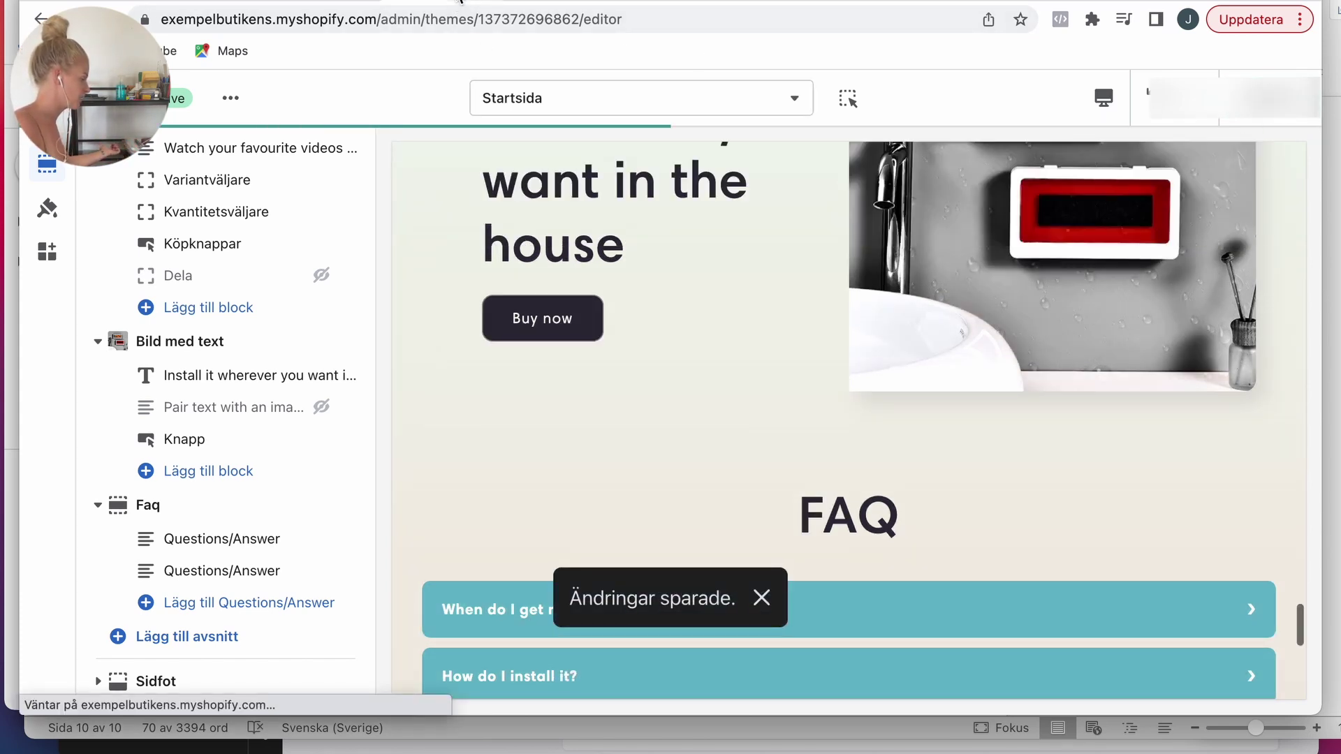
pyautogui.press('Return')
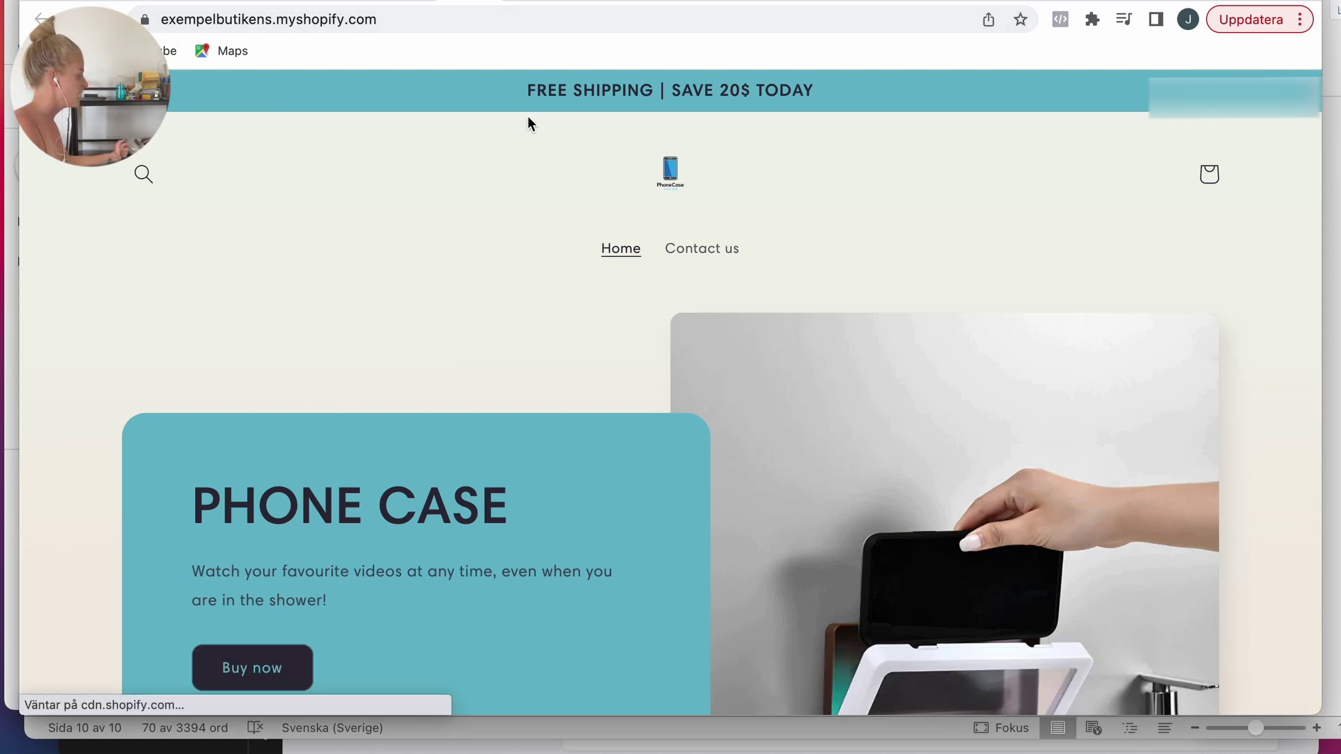
pyautogui.scroll(-5, 986, 262)
pyautogui.scroll(-3, 985, 262)
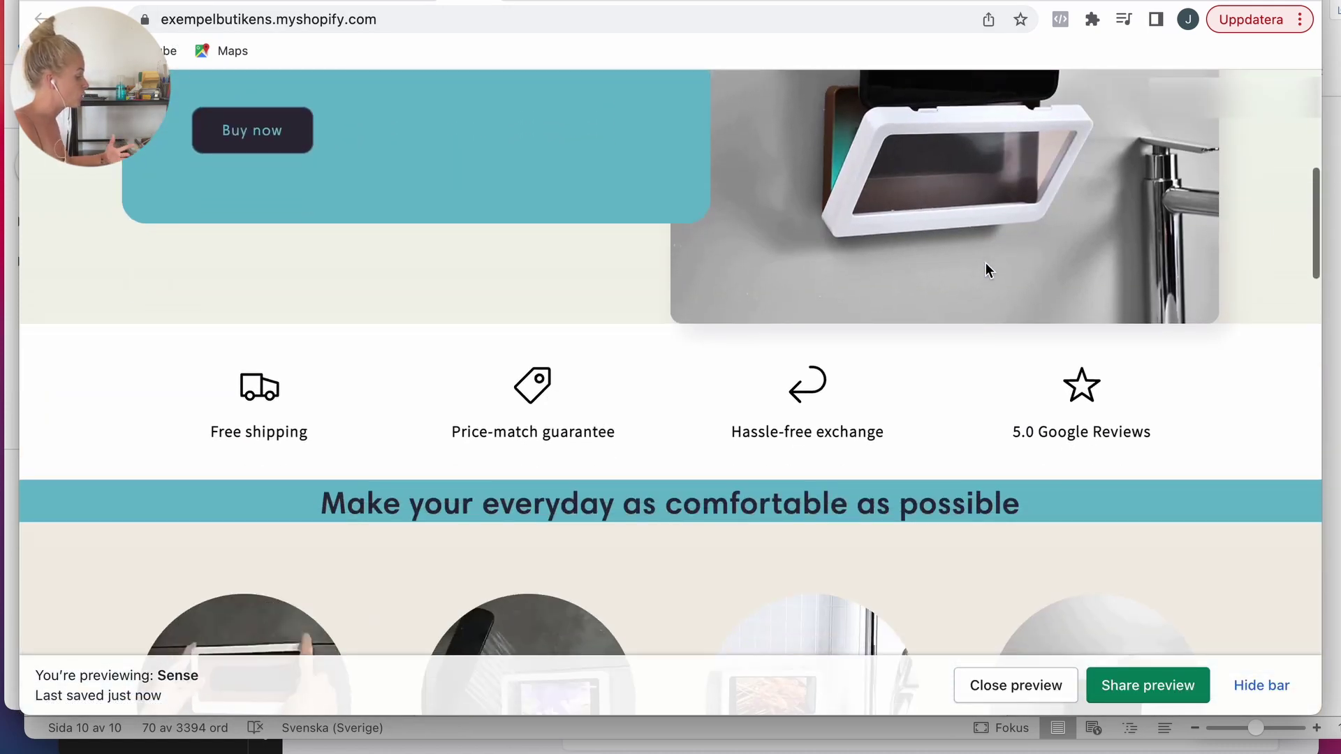
pyautogui.scroll(-2, 986, 263)
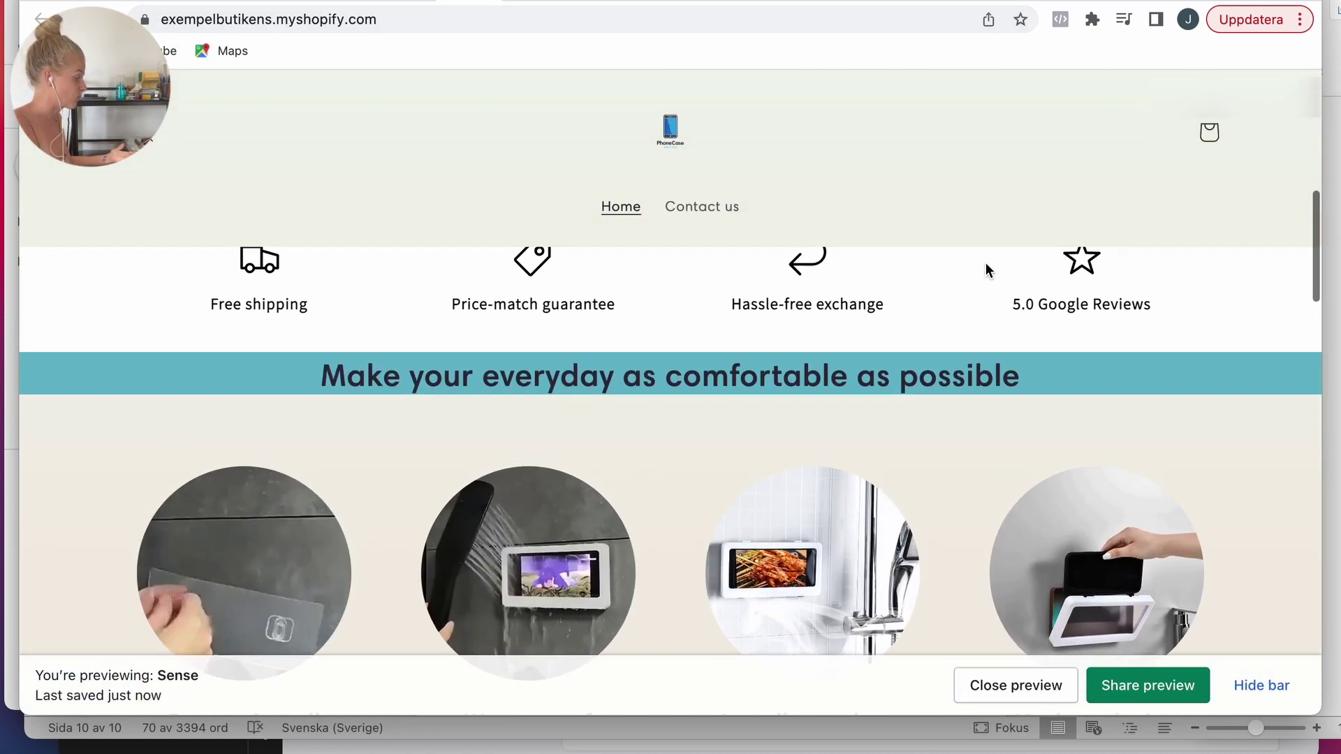